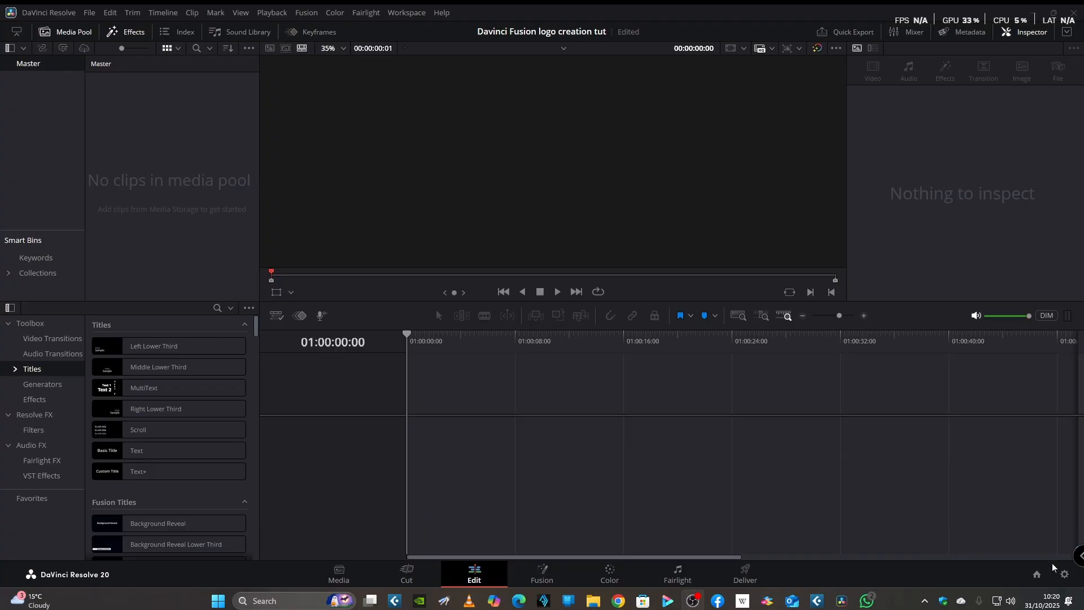
Step: Set the project's timeline frame rate to 60 frames per second and save the project settings
{"action": "left_click", "coordinate": [1065, 575]}
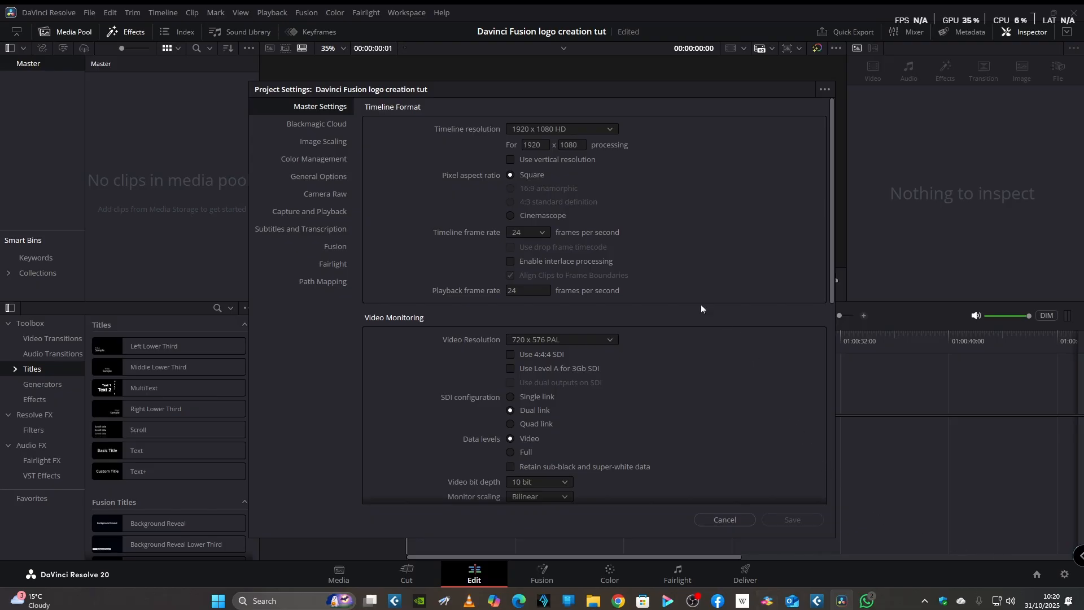
{"action": "left_click", "coordinate": [541, 235]}
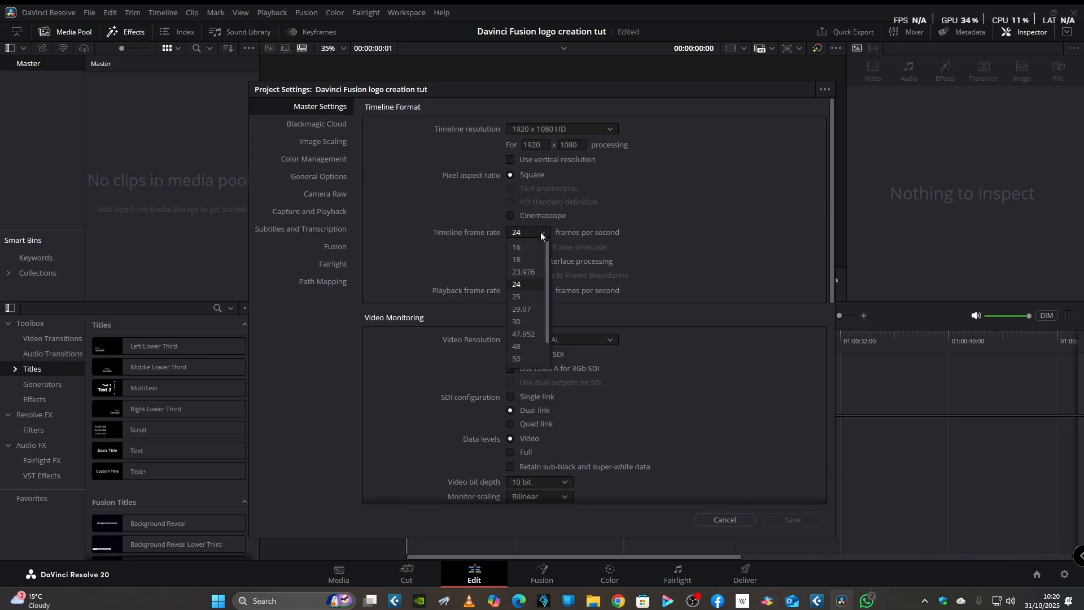
{"action": "left_click_drag", "start_coordinate": [547, 306], "coordinate": [539, 352]}
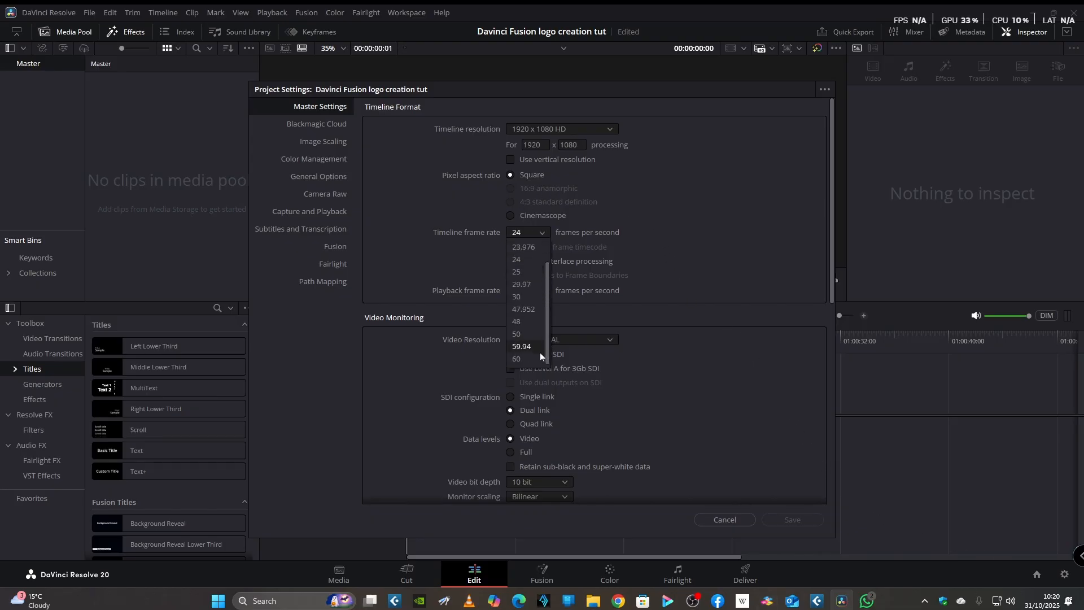
{"action": "left_click", "coordinate": [535, 354]}
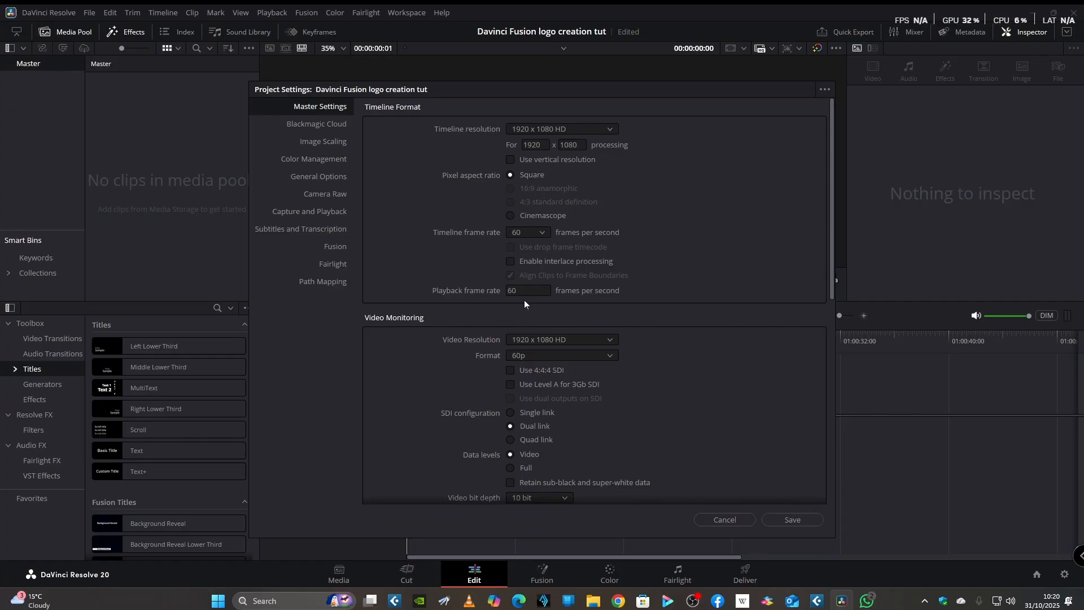
{"action": "left_click", "coordinate": [795, 519]}
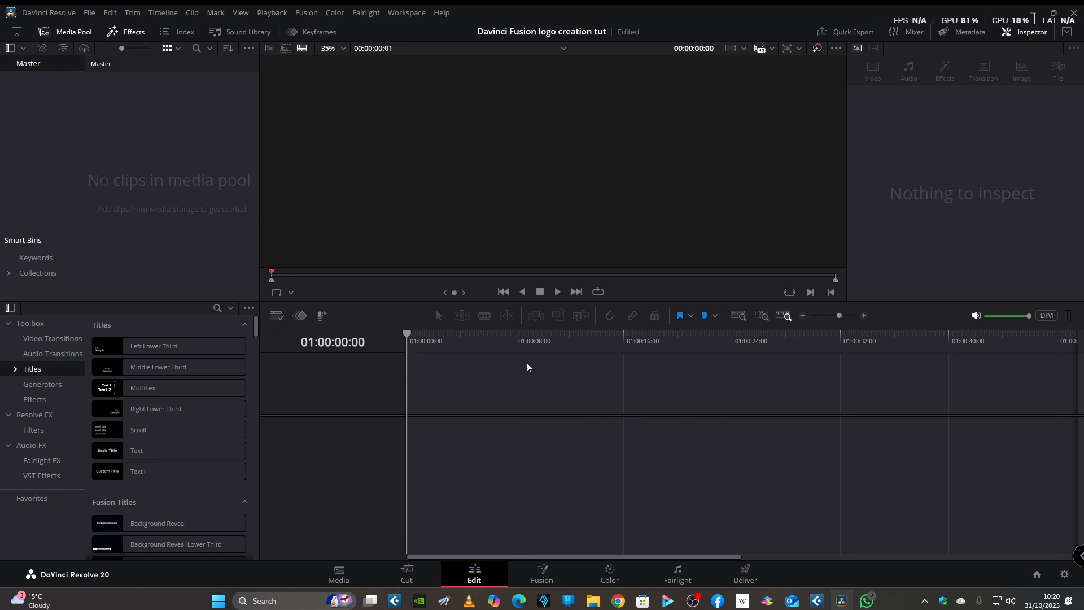
Step: Create a new Fusion composition clip in the media pool with a duration of 00:00:26:00
{"action": "right_click", "coordinate": [158, 205]}
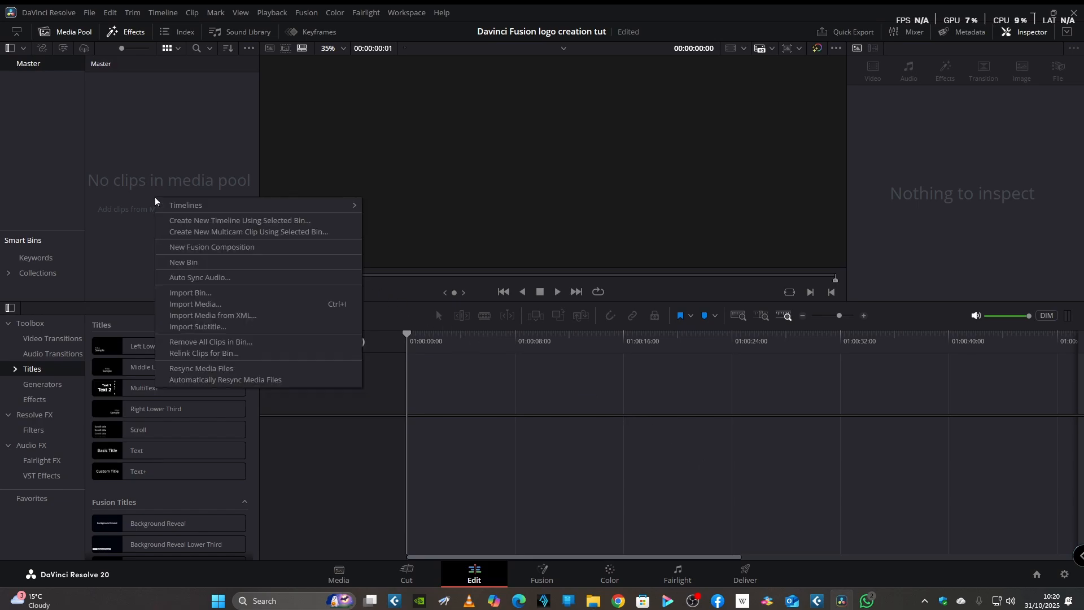
{"action": "left_click", "coordinate": [205, 249]}
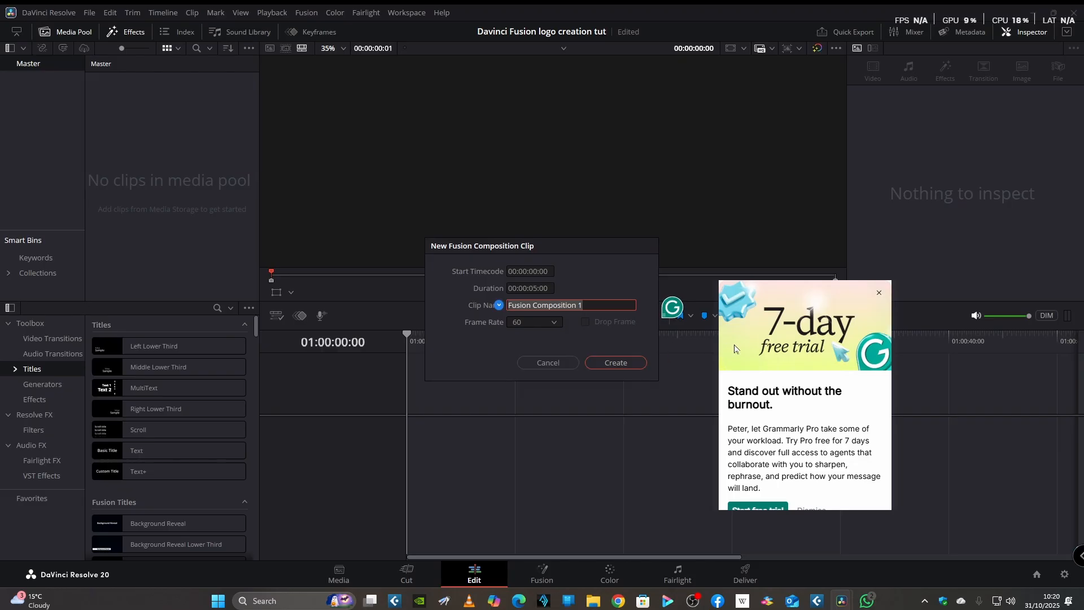
{"action": "left_click", "coordinate": [879, 292]}
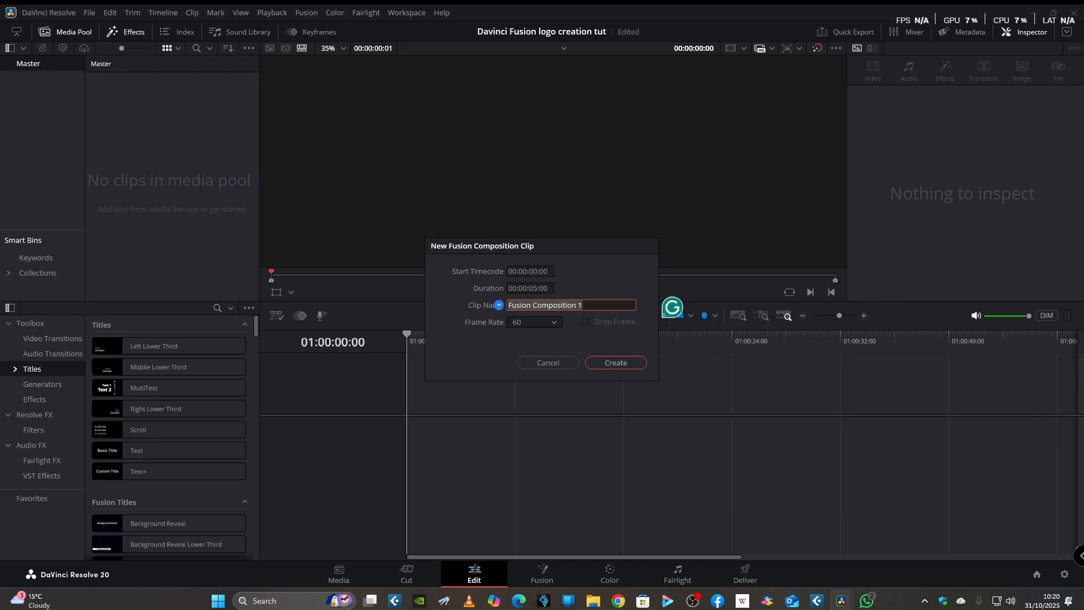
{"action": "double_click", "coordinate": [533, 288]}
{"action": "double_click", "coordinate": [534, 288]}
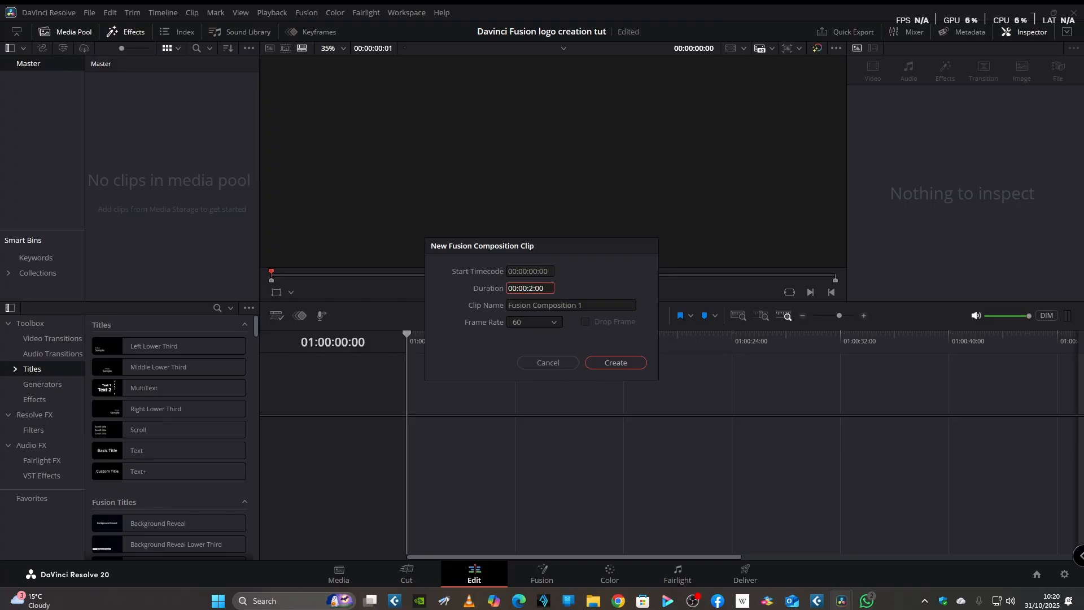
{"action": "type", "text": "26"}
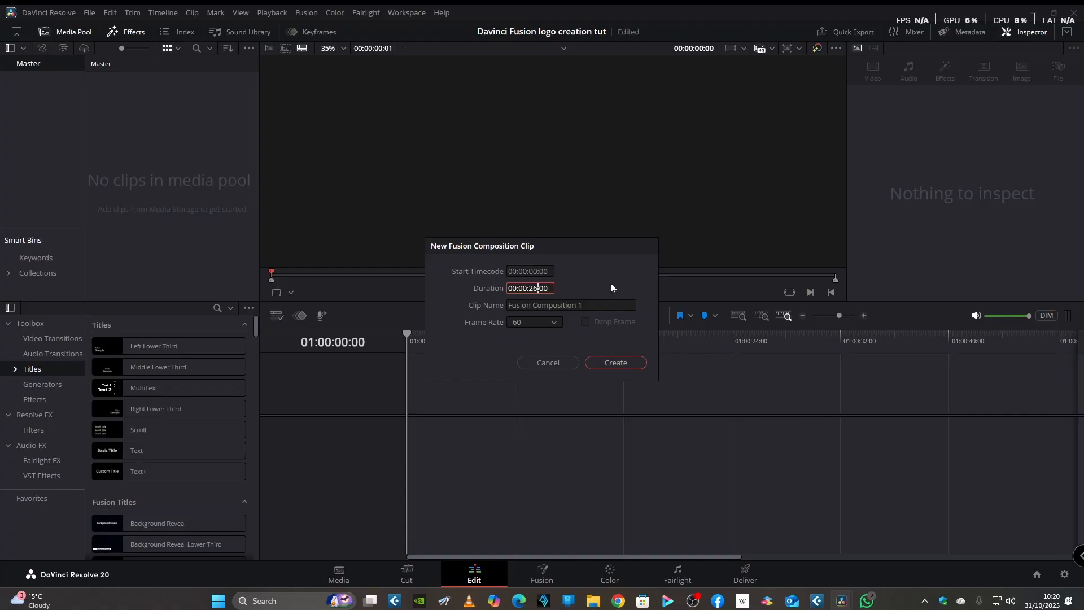
{"action": "left_click", "coordinate": [611, 362]}
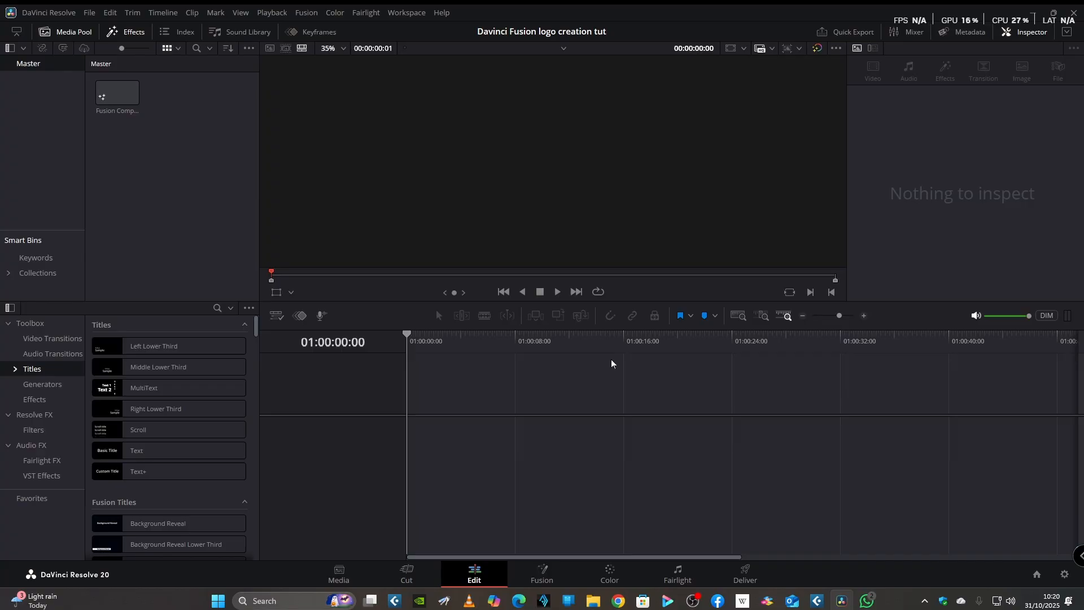
Step: Place the Fusion composition at the start of the timeline and import images.jpg, images.png and the pexels landscape photo into the media pool
{"action": "left_click", "coordinate": [117, 92]}
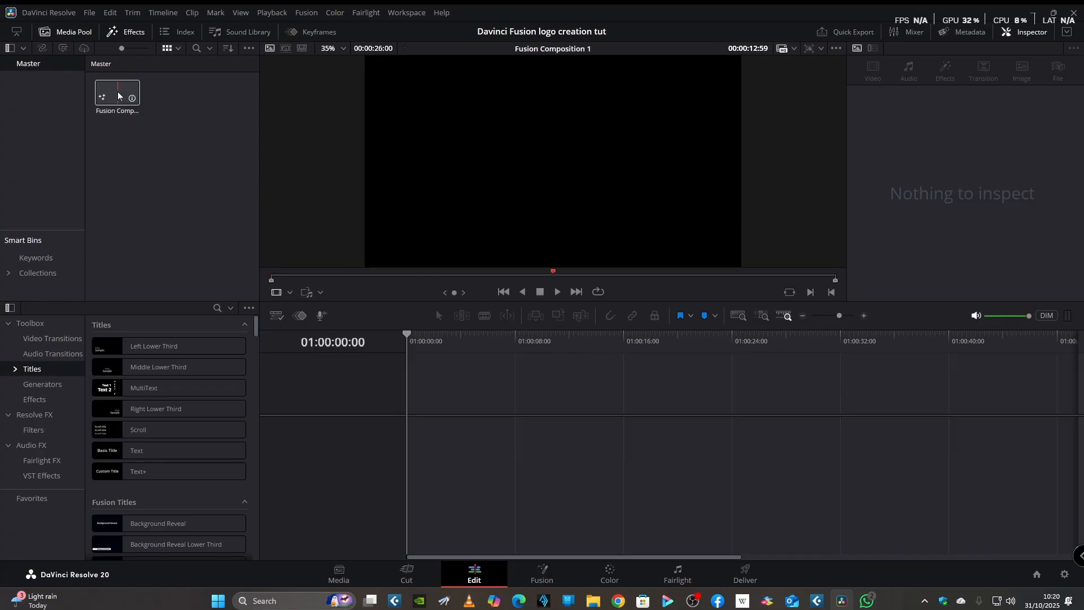
{"action": "left_click_drag", "start_coordinate": [117, 91], "coordinate": [405, 424]}
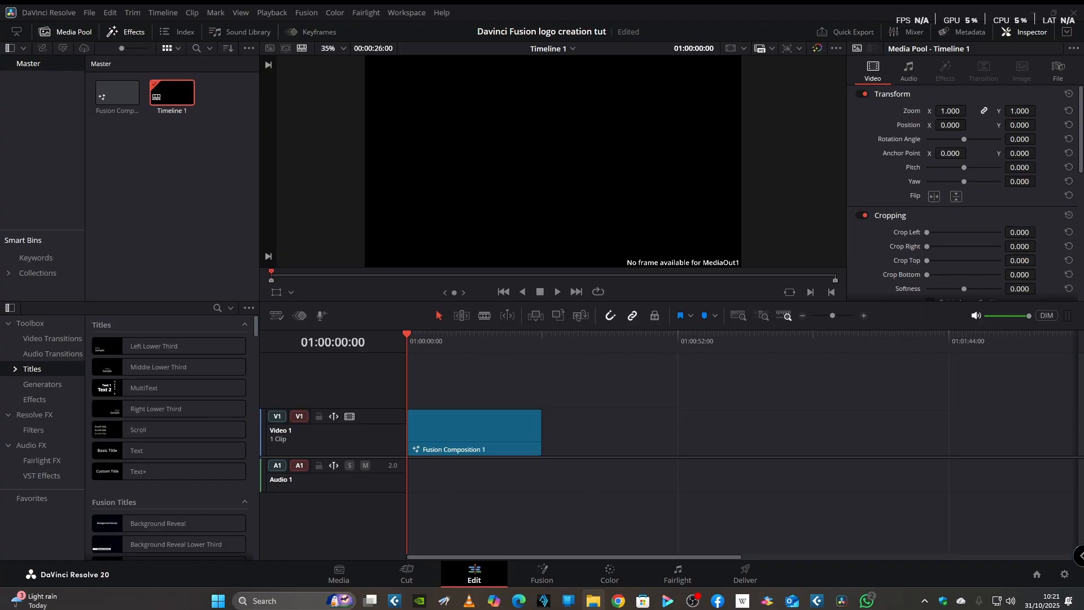
{"action": "left_click_drag", "start_coordinate": [1083, 395], "coordinate": [169, 212]}
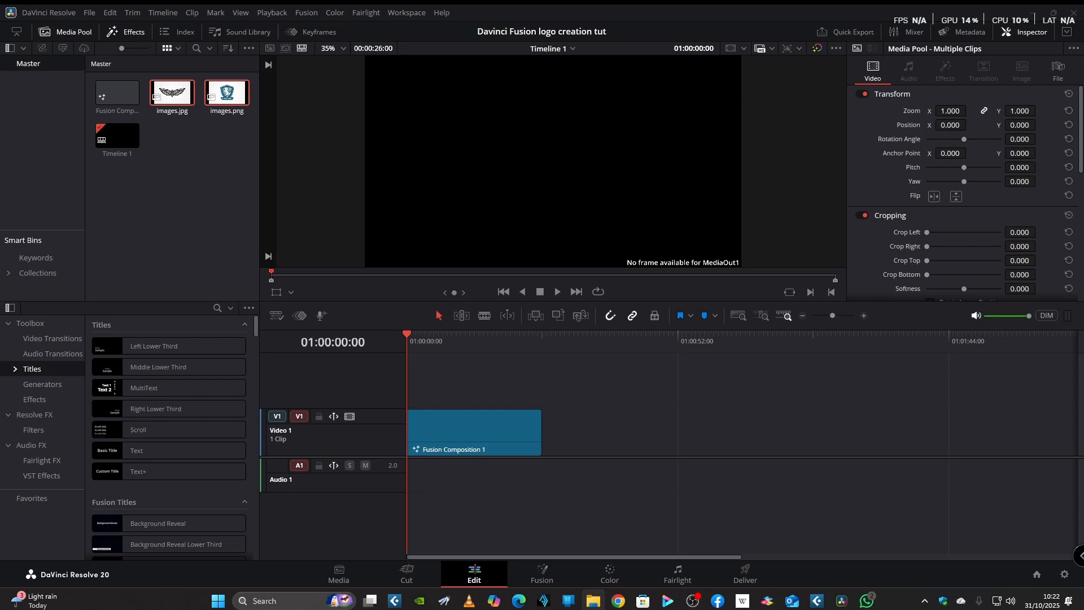
{"action": "left_click_drag", "start_coordinate": [876, 310], "coordinate": [177, 174]}
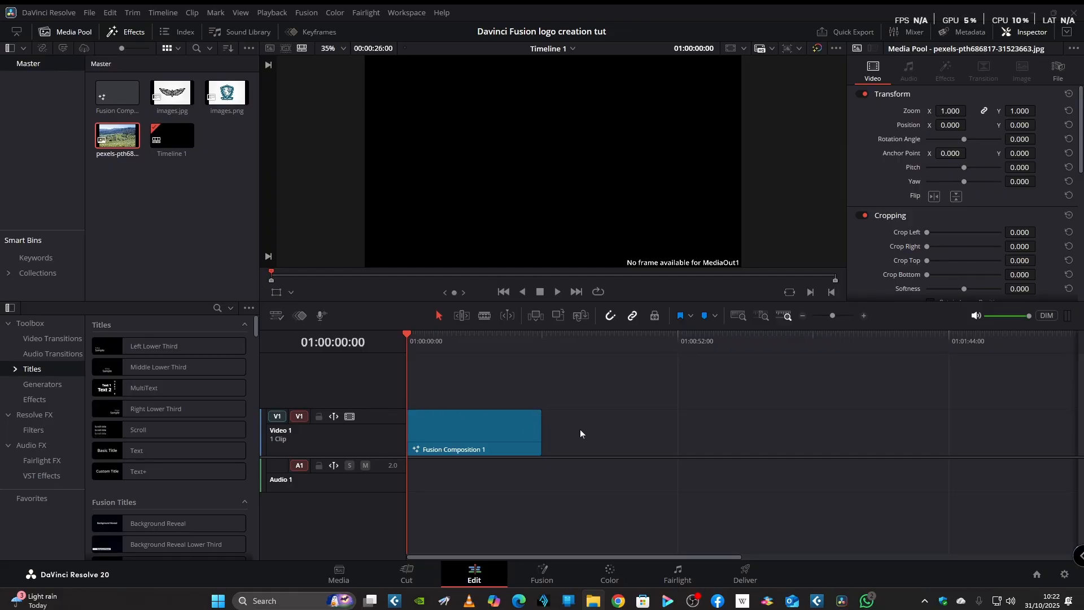
Step: Open the timeline's composition on the Fusion page, move MediaOut1 to the far end of the graph, and load images.png into the first viewer
{"action": "left_click", "coordinate": [501, 441]}
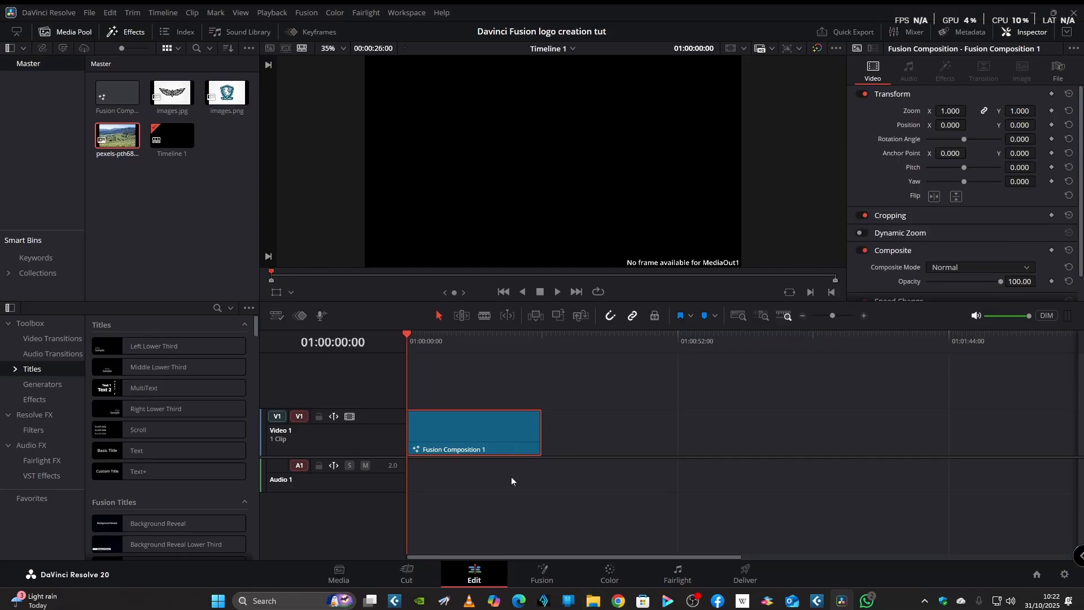
{"action": "left_click", "coordinate": [543, 576]}
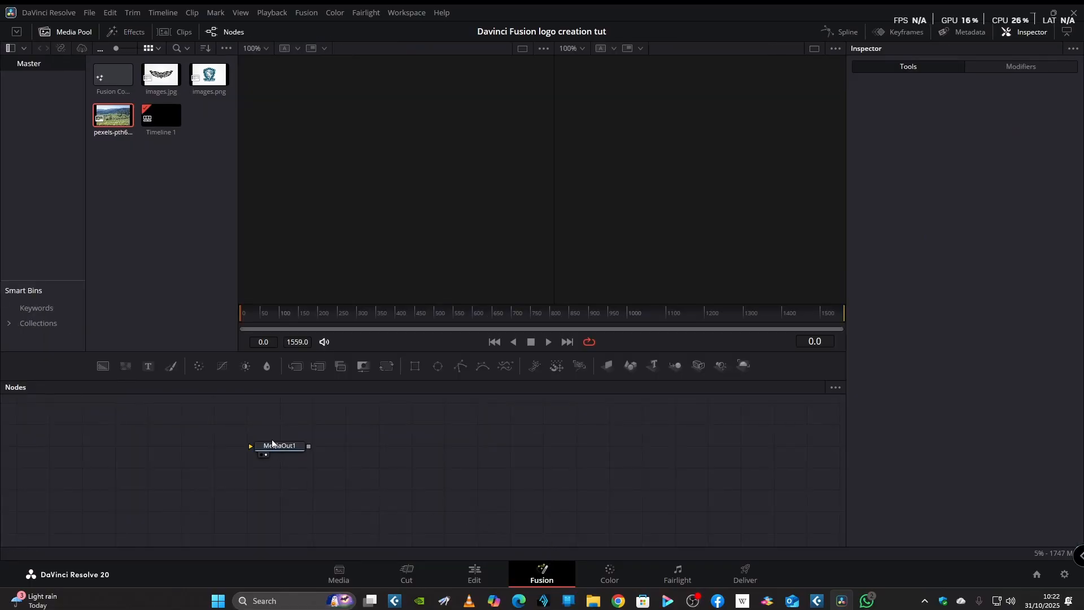
{"action": "left_click_drag", "start_coordinate": [287, 450], "coordinate": [720, 487]}
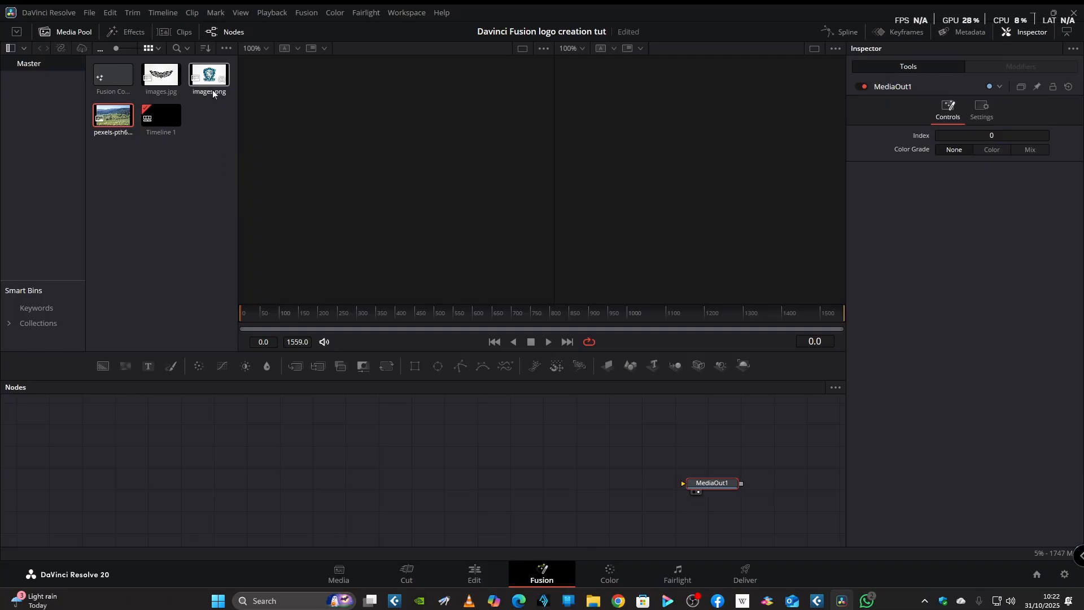
{"action": "left_click_drag", "start_coordinate": [210, 78], "coordinate": [340, 181]}
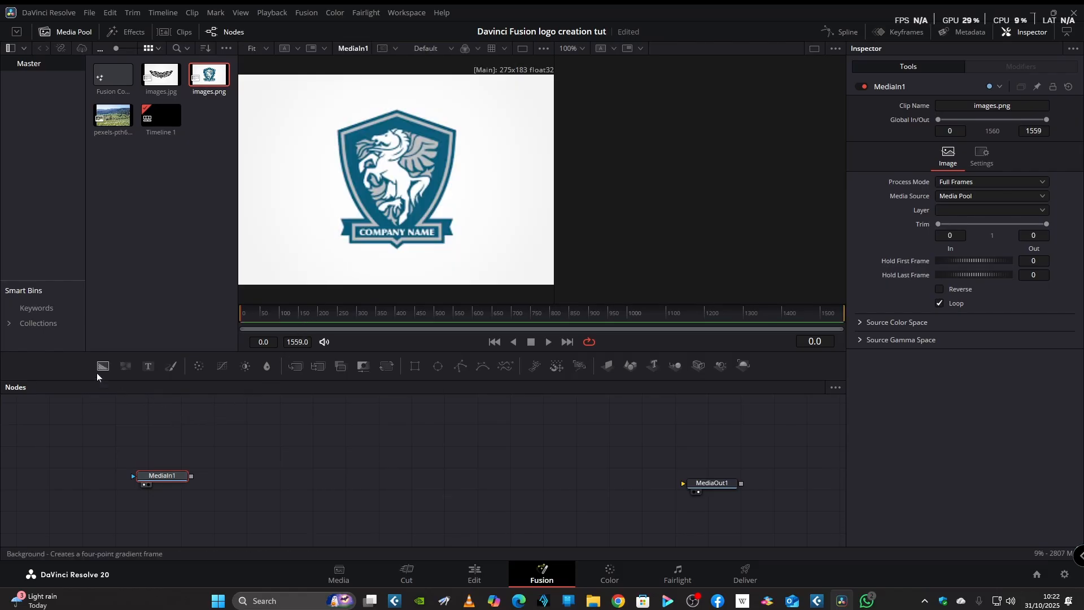
Step: Add a Background node below MediaIn1 and chain an Image Plane 3D and a Duplicate 3D node after it
{"action": "left_click_drag", "start_coordinate": [99, 365], "coordinate": [205, 502]}
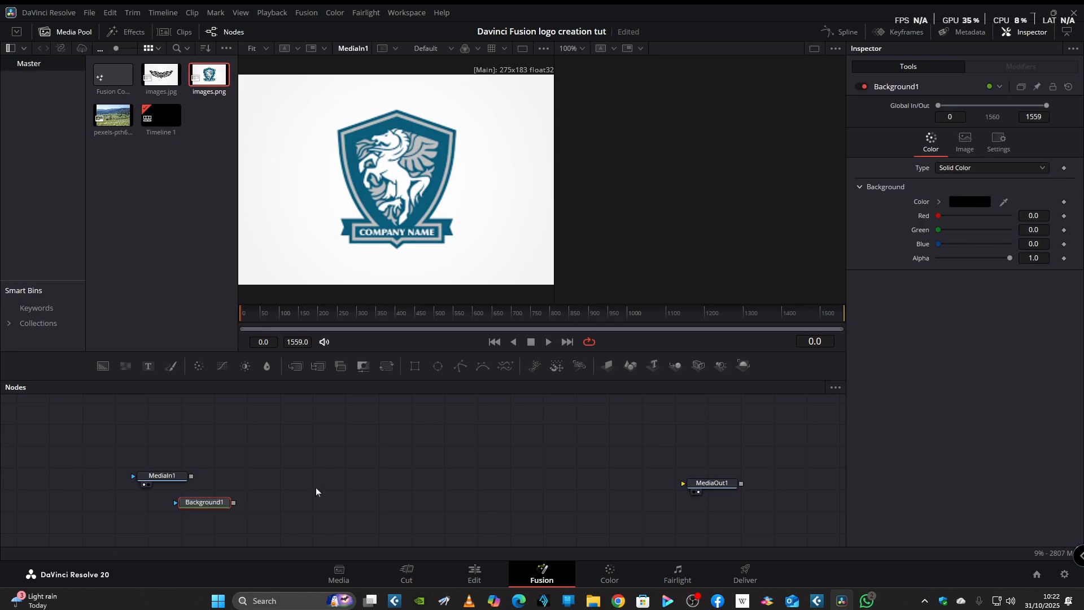
{"action": "left_click", "coordinate": [606, 366]}
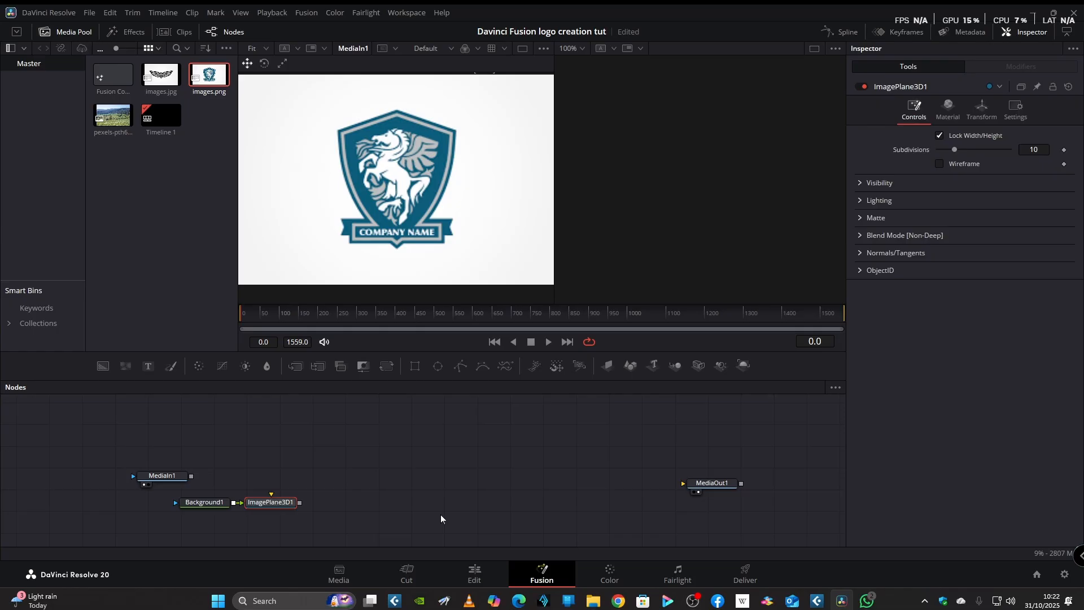
{"action": "key", "text": "shift+space"}
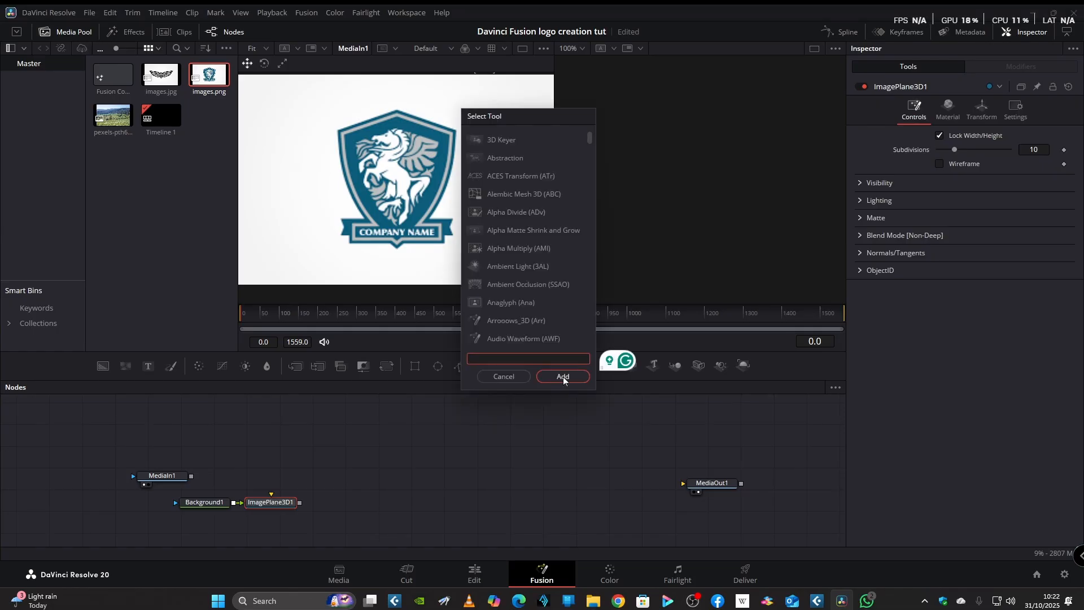
{"action": "type", "text": "dup"}
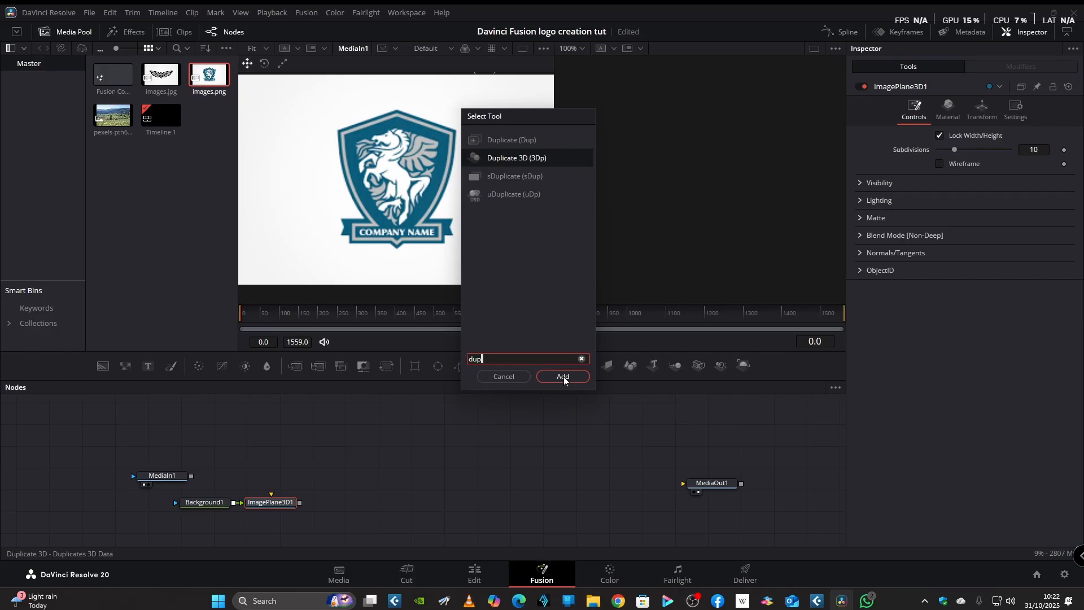
{"action": "left_click", "coordinate": [567, 375]}
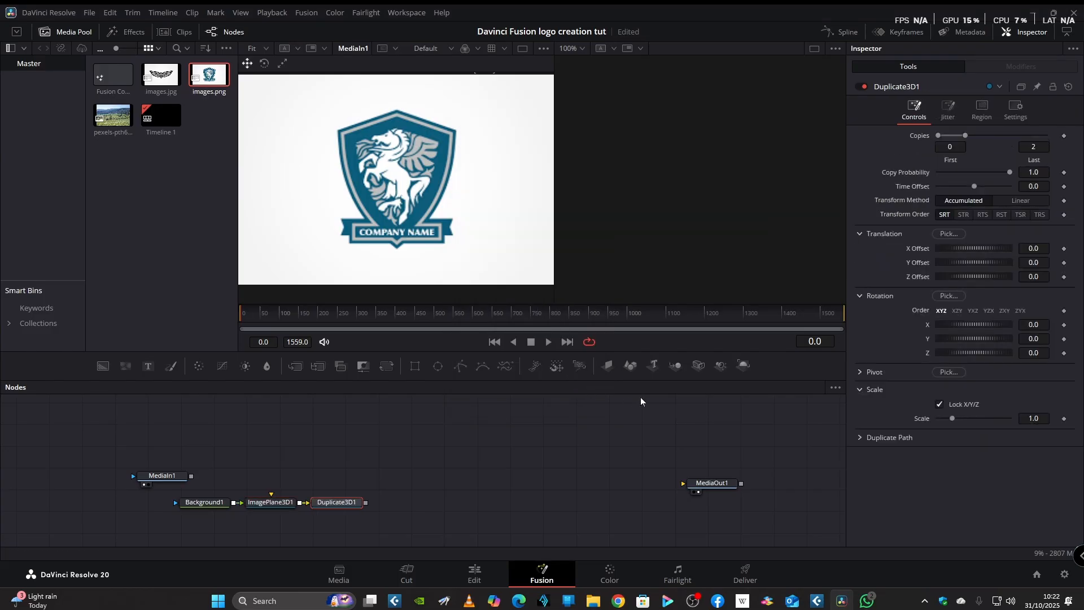
Step: Add a Transform 3D node after the Duplicate 3D node
{"action": "key", "text": "shift+space"}
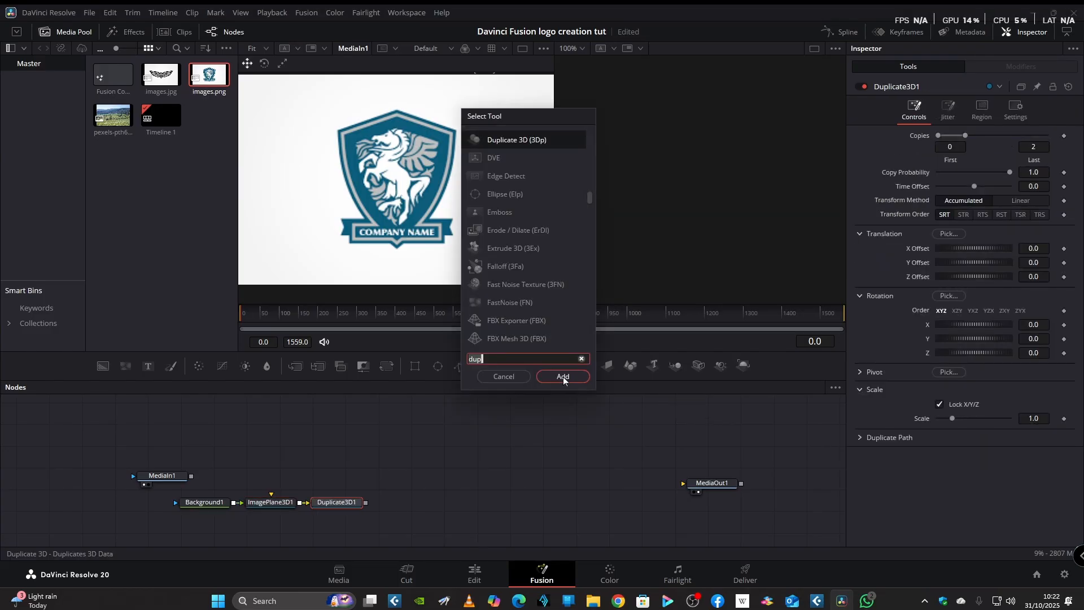
{"action": "key", "text": "BackSpace"}
{"action": "key", "text": "BackSpace"}
{"action": "key", "text": "BackSpace"}
{"action": "type", "text": "t"}
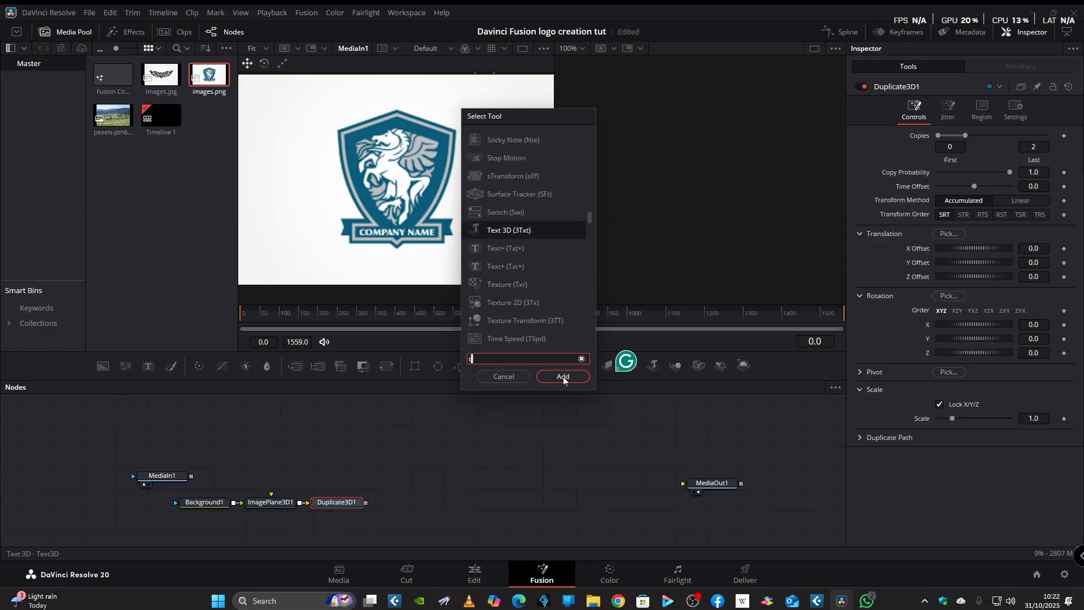
{"action": "type", "text": "ran"}
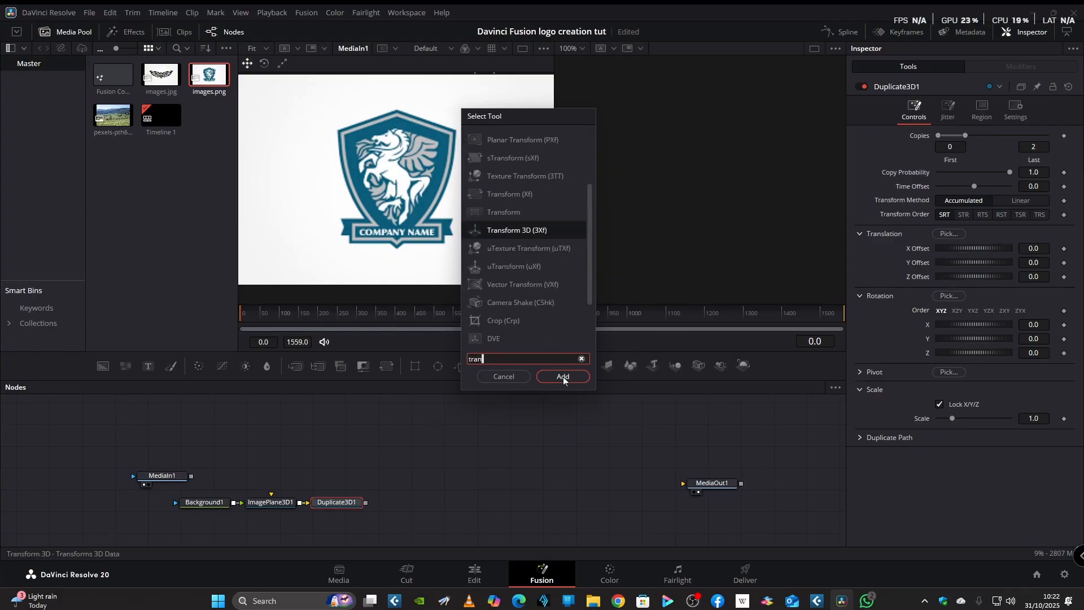
{"action": "left_click", "coordinate": [570, 375]}
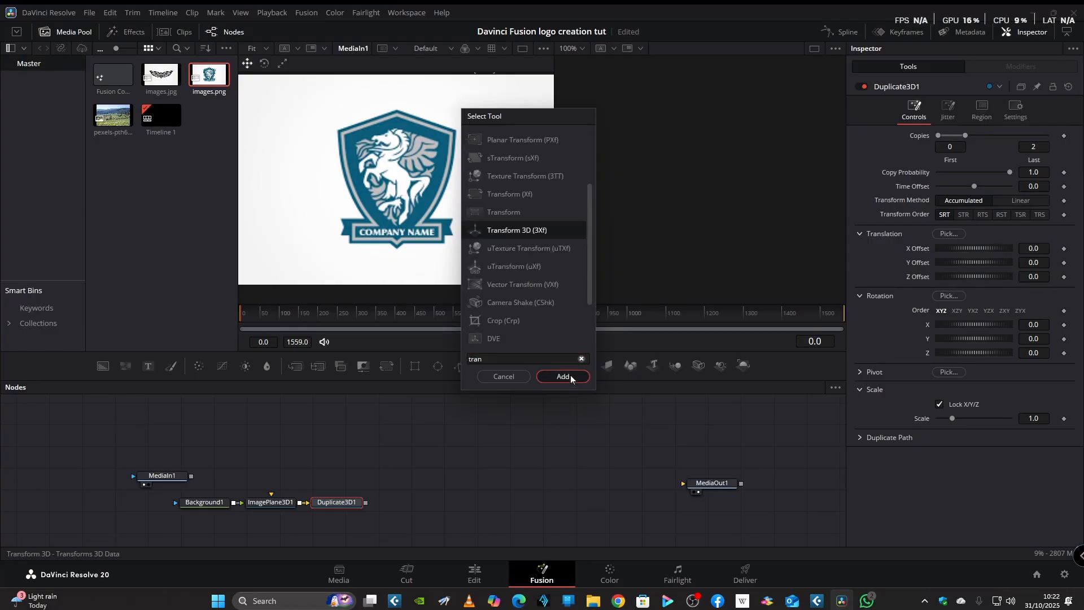
Step: Append Merge 3D and Renderer 3D nodes after the Transform 3D node and connect the renderer's output to MediaOut1
{"action": "left_click", "coordinate": [677, 365]}
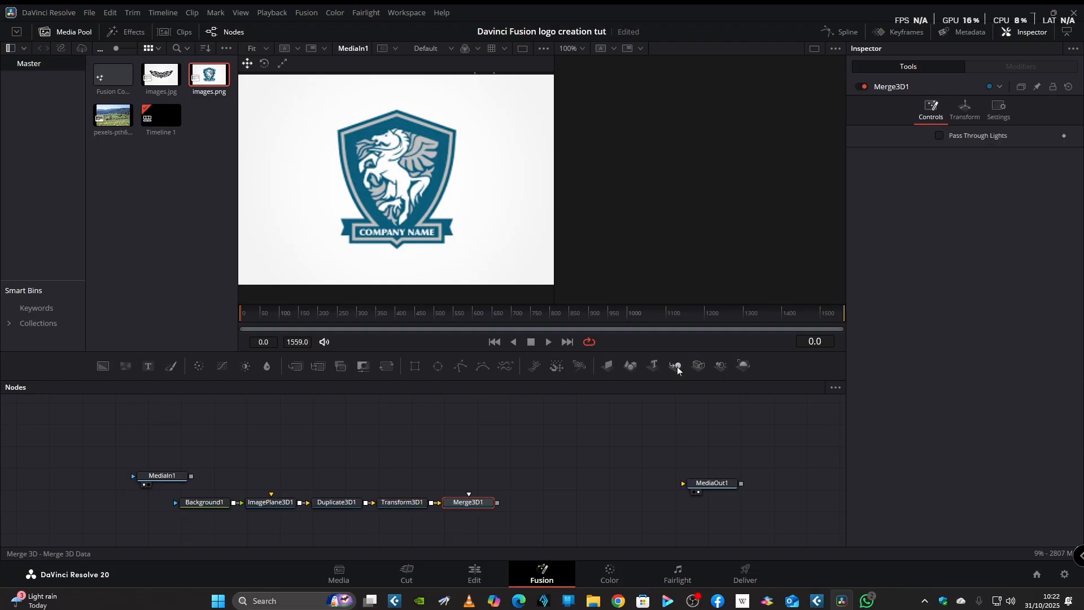
{"action": "left_click", "coordinate": [744, 366]}
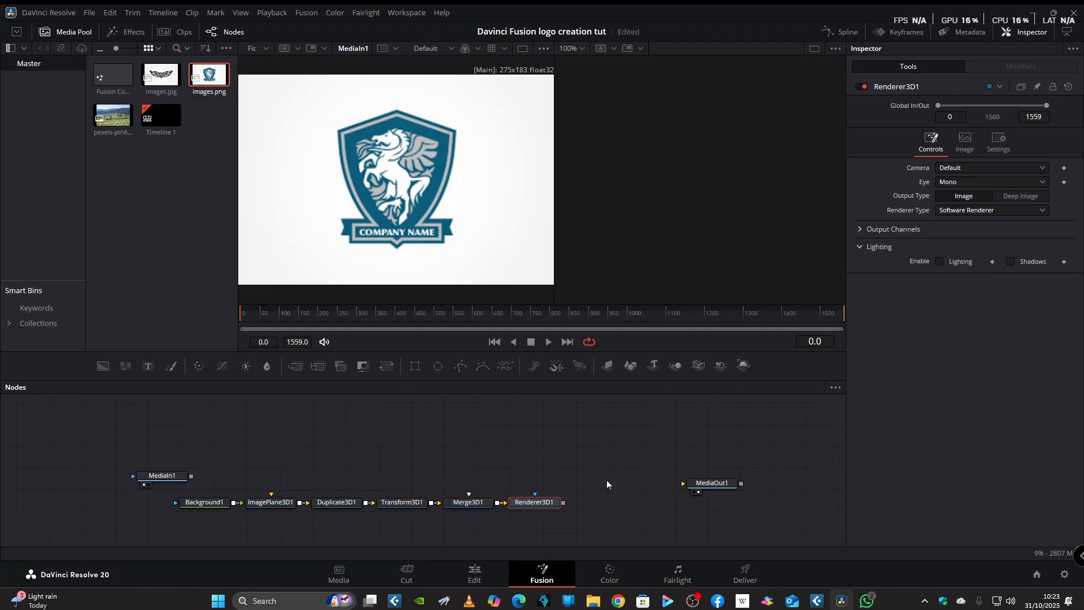
{"action": "left_click_drag", "start_coordinate": [709, 491], "coordinate": [721, 509]}
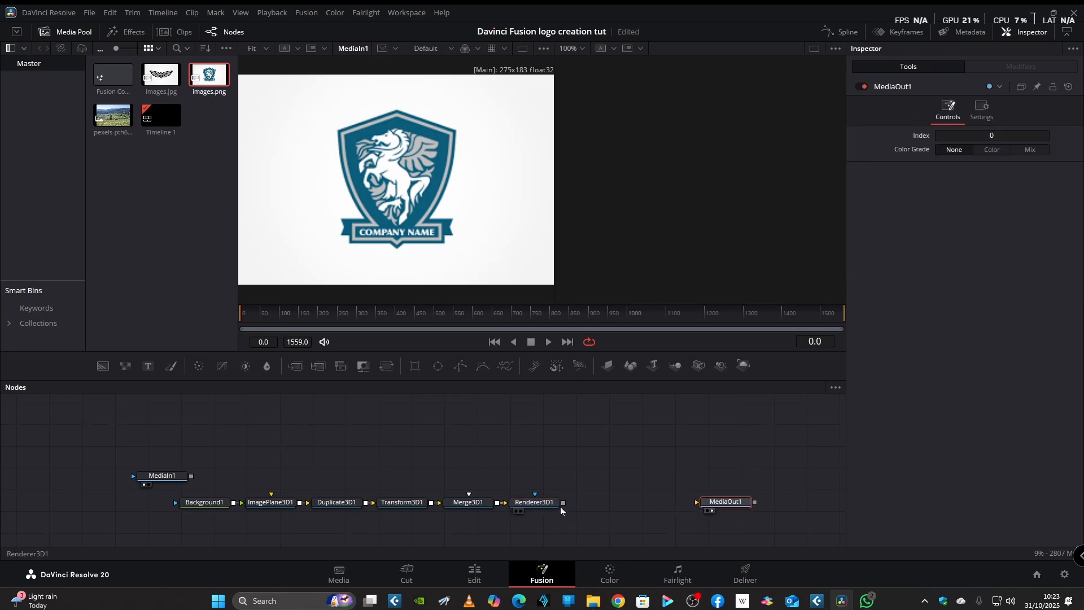
{"action": "left_click_drag", "start_coordinate": [563, 502], "coordinate": [698, 502]}
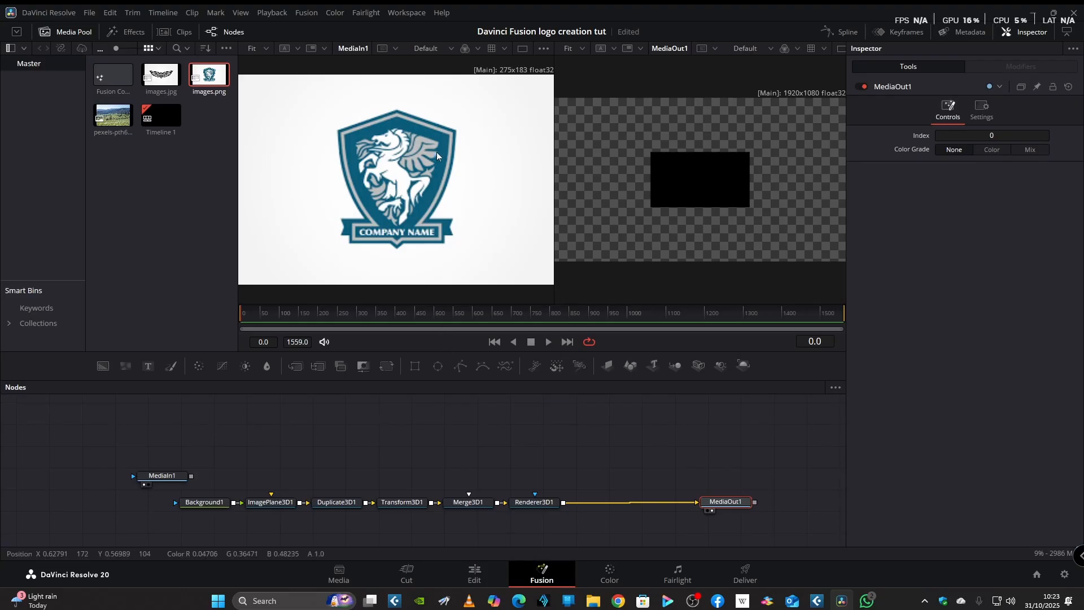
Step: Switch to a single viewer showing the logo image and enlarge the viewer area
{"action": "left_click", "coordinate": [522, 51]}
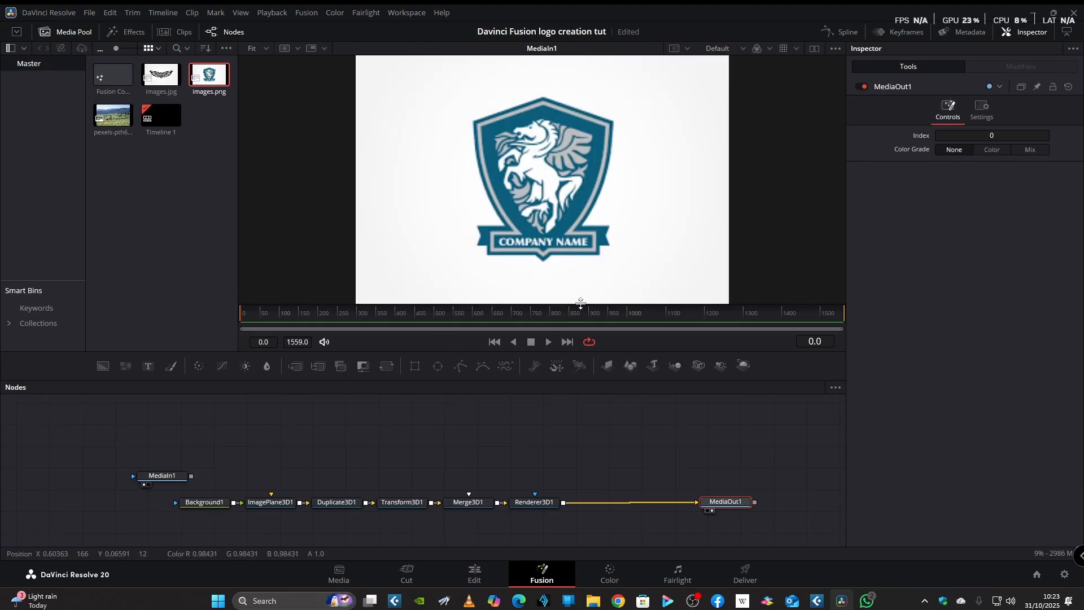
{"action": "left_click_drag", "start_coordinate": [580, 308], "coordinate": [577, 364]}
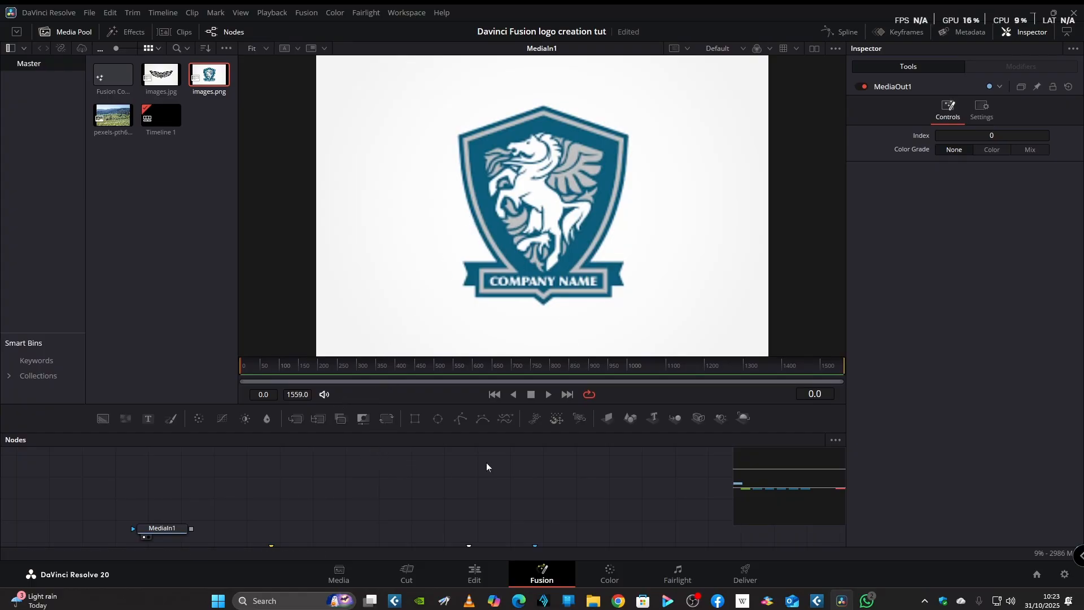
{"action": "scroll", "coordinate": [490, 470], "scroll_direction": "down", "scroll_amount": 3}
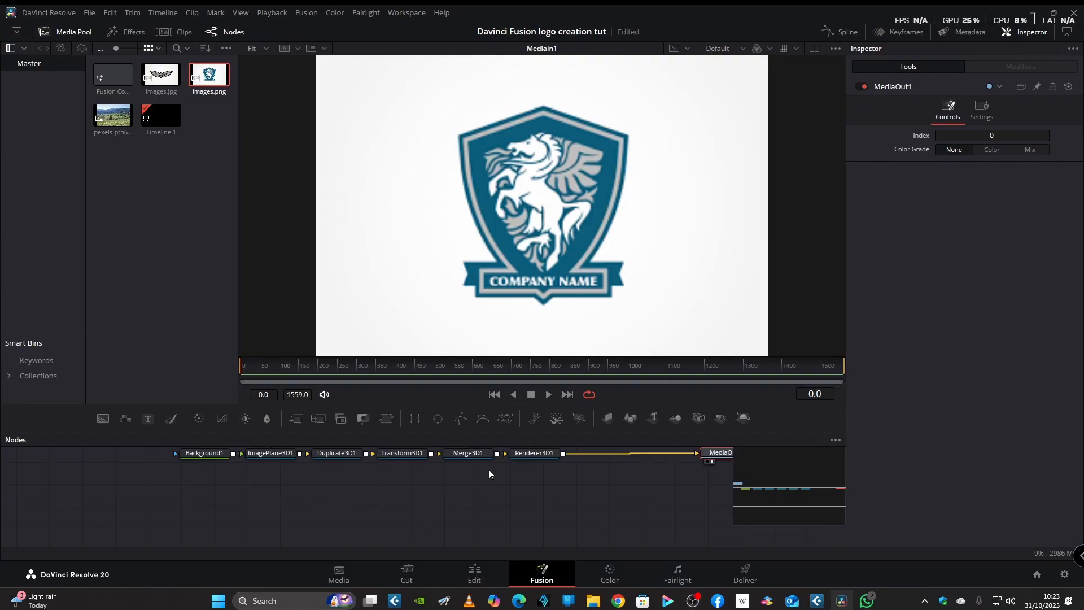
Step: Add a Polygon mask to the Background1 node
{"action": "scroll", "coordinate": [489, 470], "scroll_direction": "up", "scroll_amount": 3}
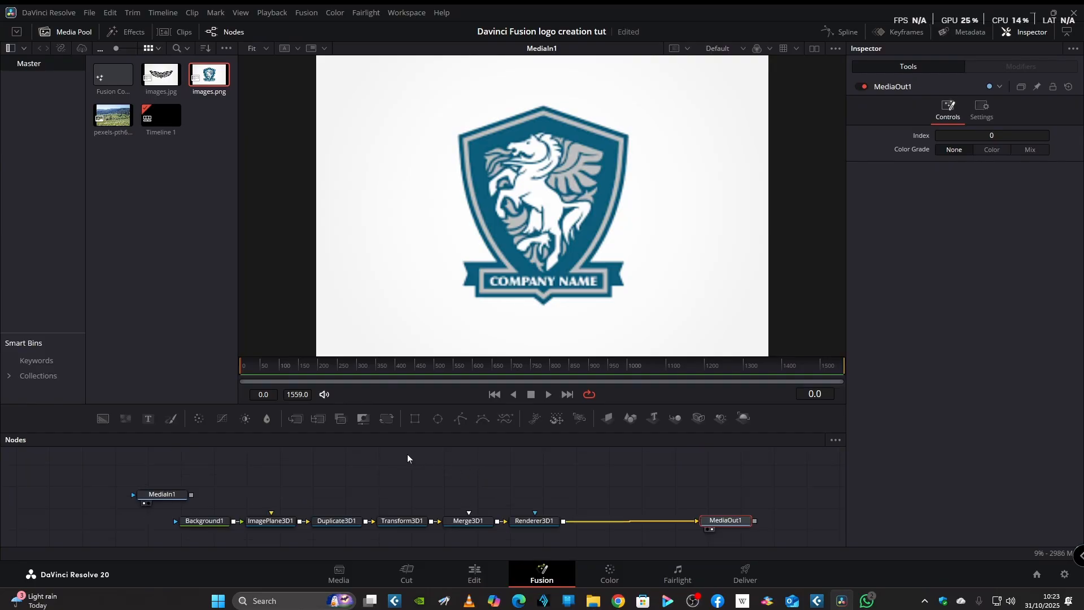
{"action": "left_click", "coordinate": [209, 524]}
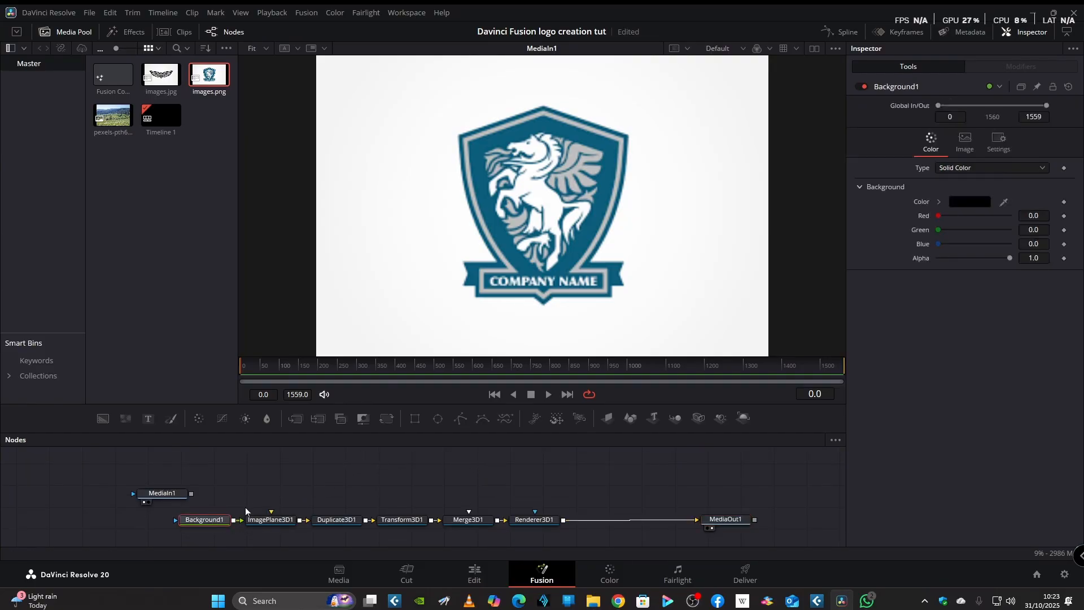
{"action": "left_click", "coordinate": [461, 421]}
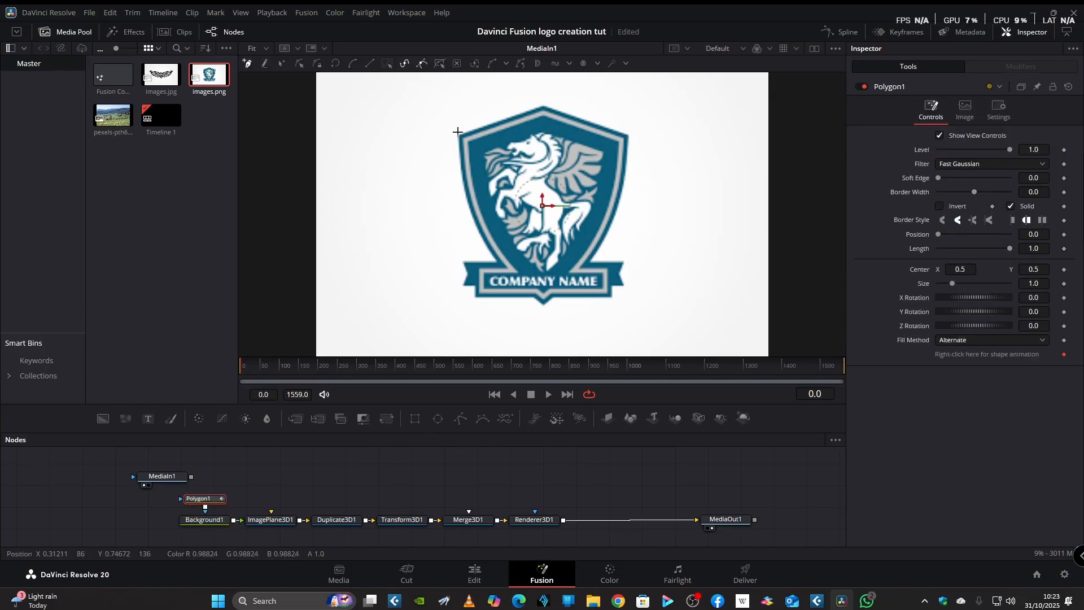
Step: Trace the shield outline from its upper-left corner over the peak and down the curved right side to the ribbon
{"action": "left_click_drag", "start_coordinate": [458, 131], "coordinate": [503, 131]}
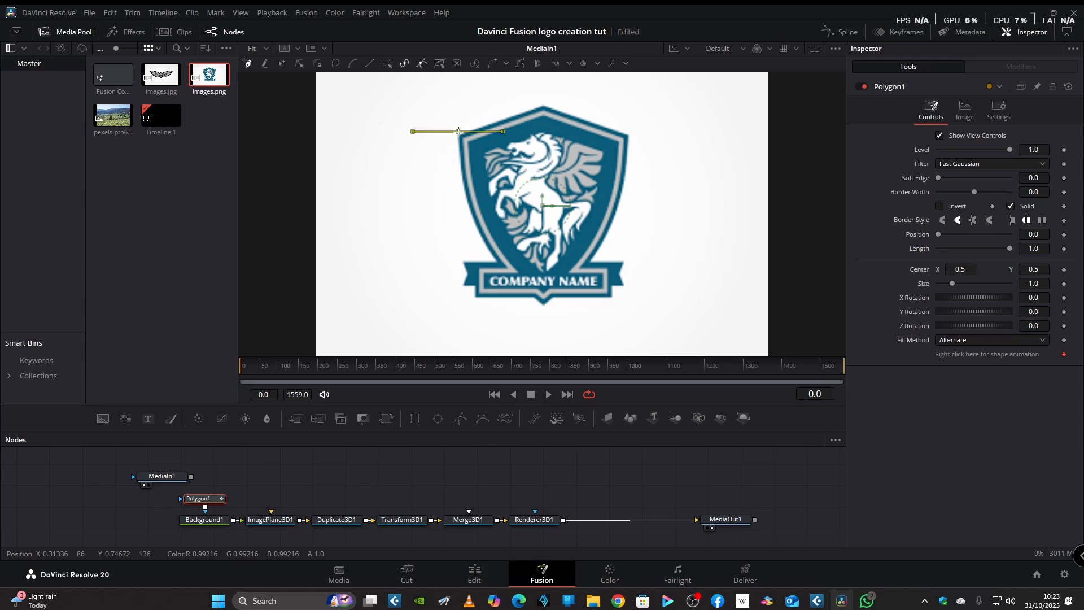
{"action": "left_click", "coordinate": [544, 103]}
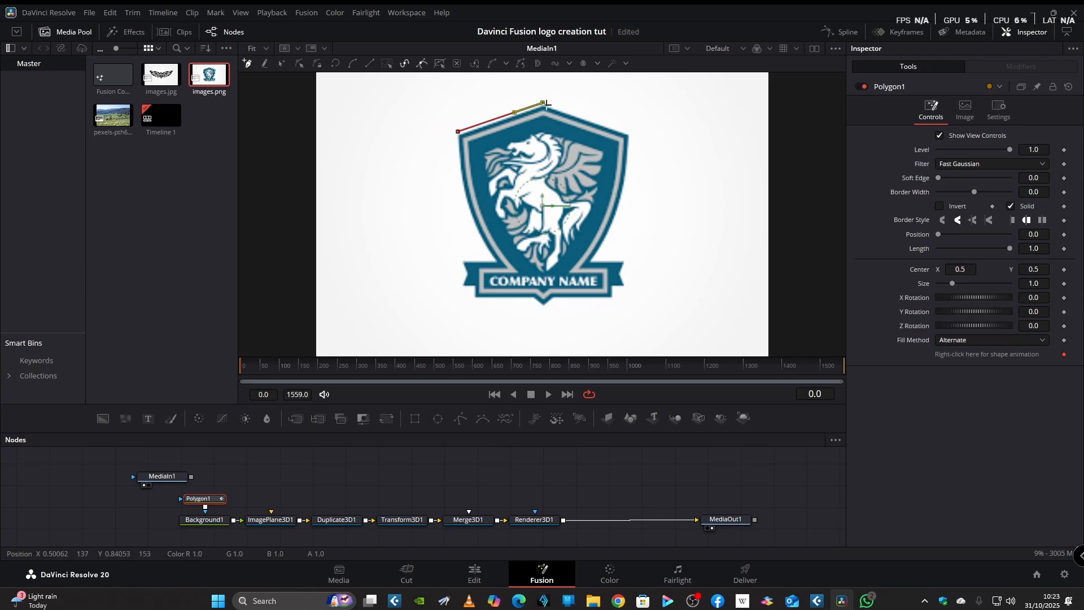
{"action": "left_click", "coordinate": [629, 132]}
{"action": "left_click_drag", "start_coordinate": [616, 215], "coordinate": [609, 232]}
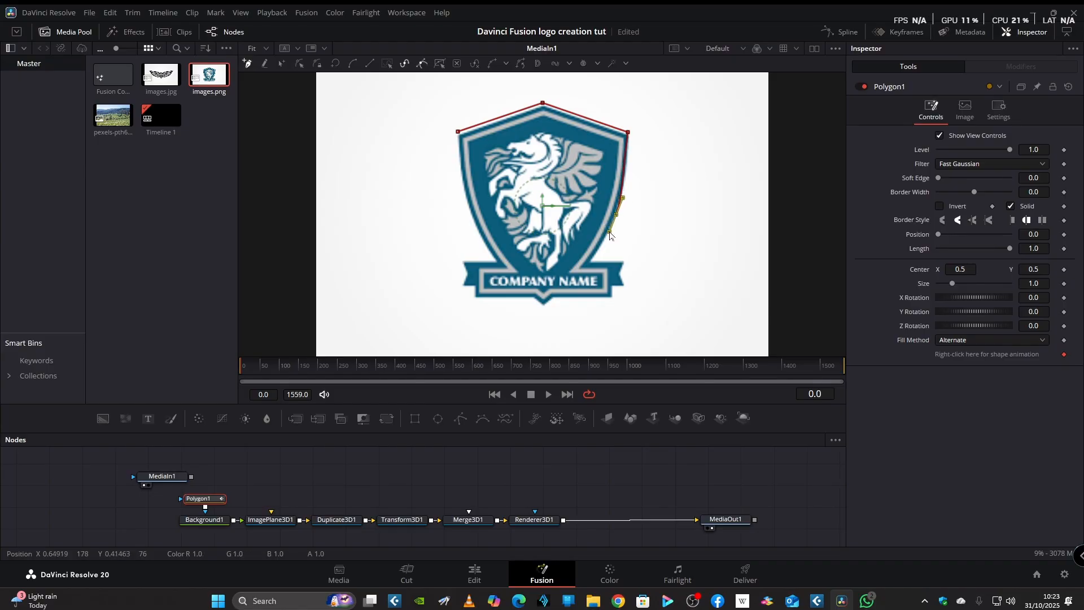
{"action": "left_click", "coordinate": [590, 260]}
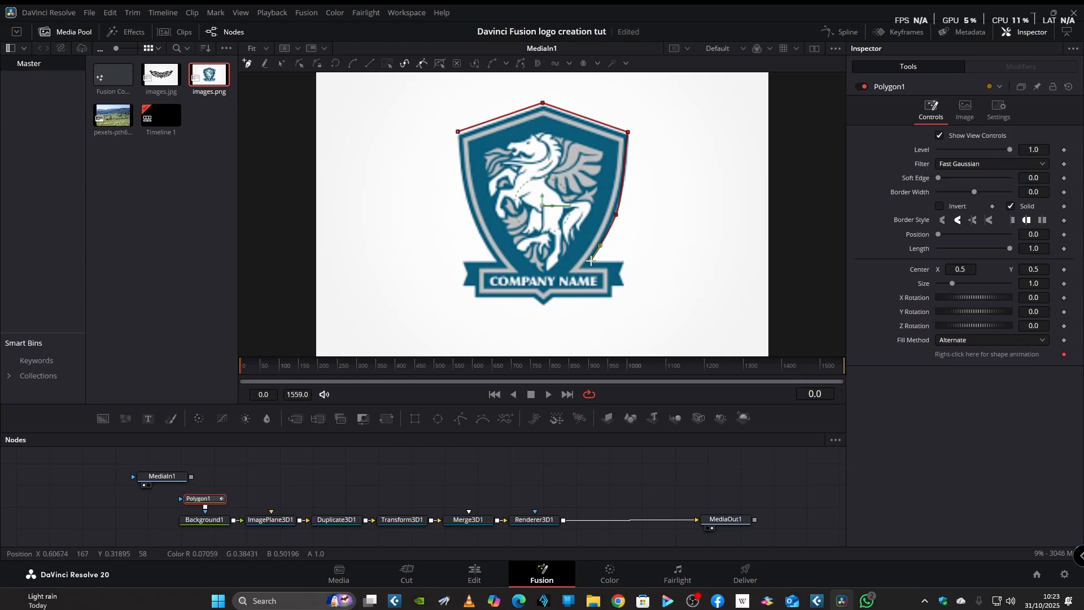
Step: Continue the polygon around the notched right ribbon end and along the banner's lower edge to the bottom tip
{"action": "left_click", "coordinate": [624, 260]}
{"action": "left_click", "coordinate": [618, 272]}
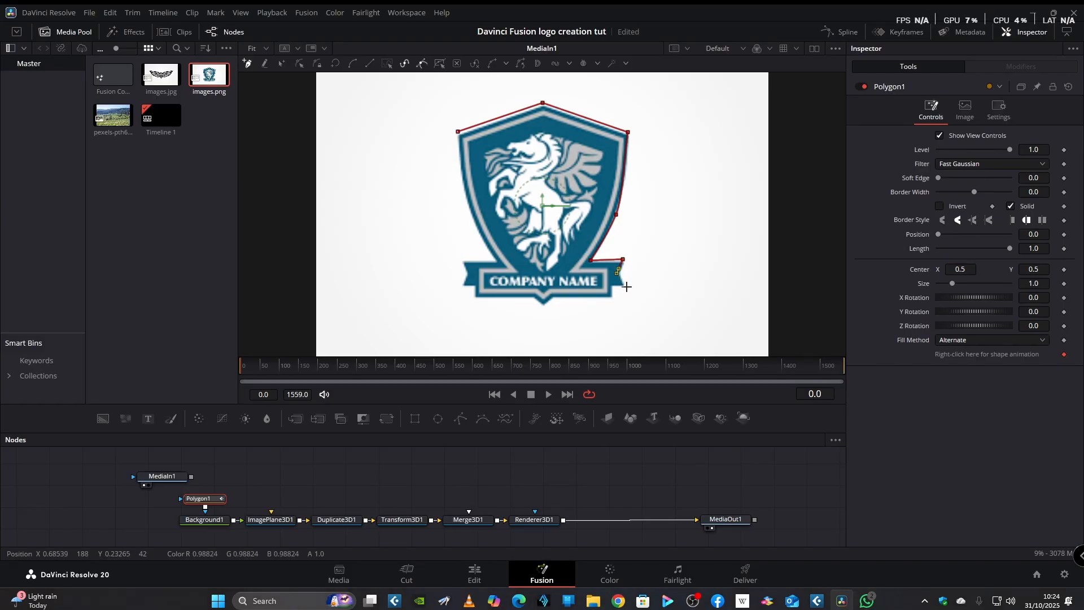
{"action": "left_click", "coordinate": [625, 285]}
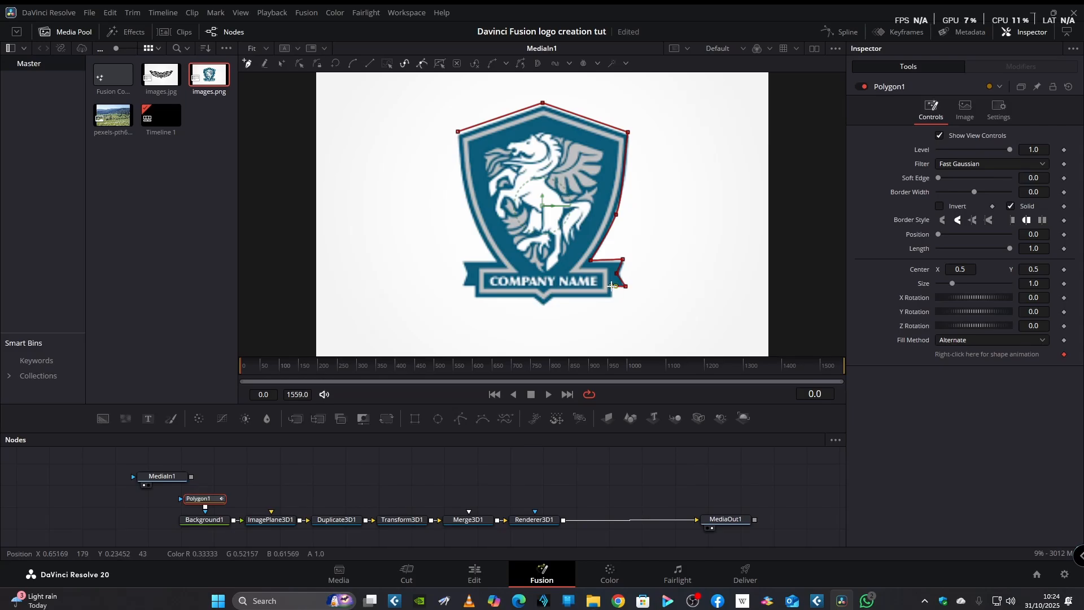
{"action": "left_click", "coordinate": [612, 286]}
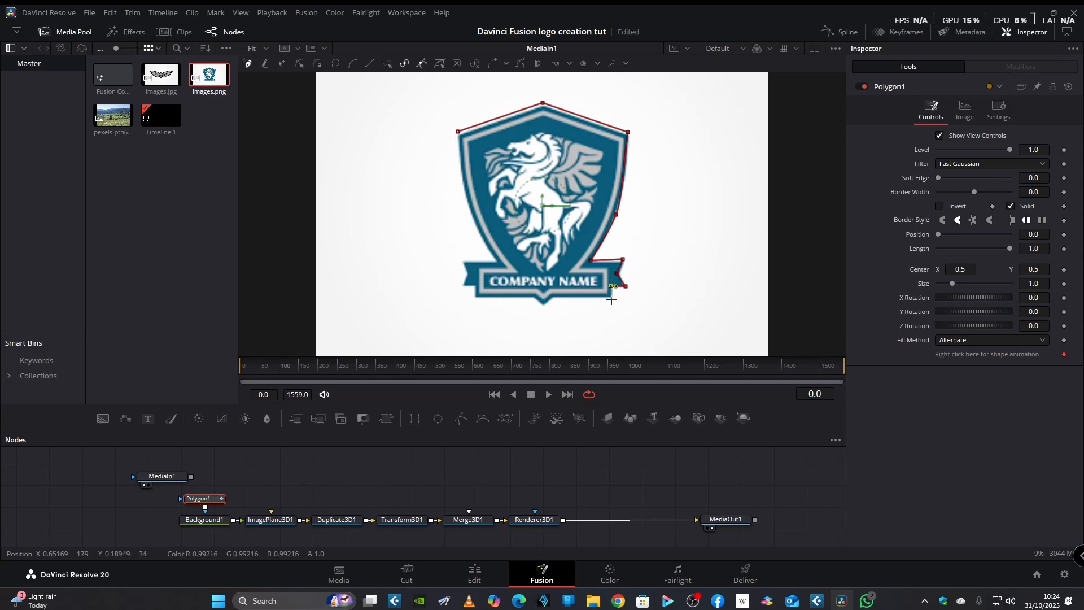
{"action": "left_click", "coordinate": [610, 296]}
{"action": "left_click", "coordinate": [552, 297]}
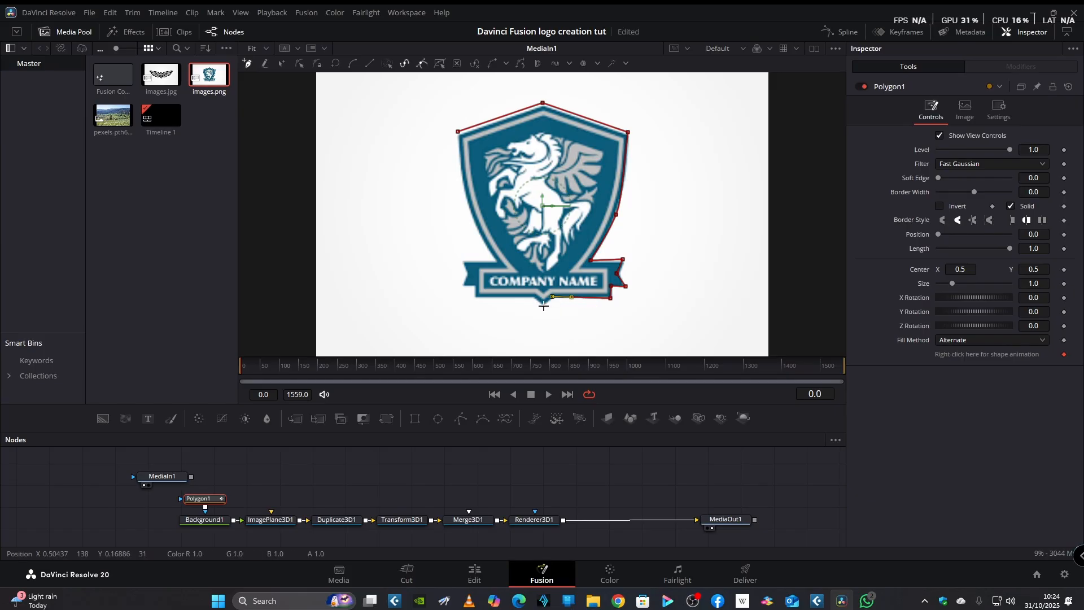
{"action": "left_click", "coordinate": [545, 304]}
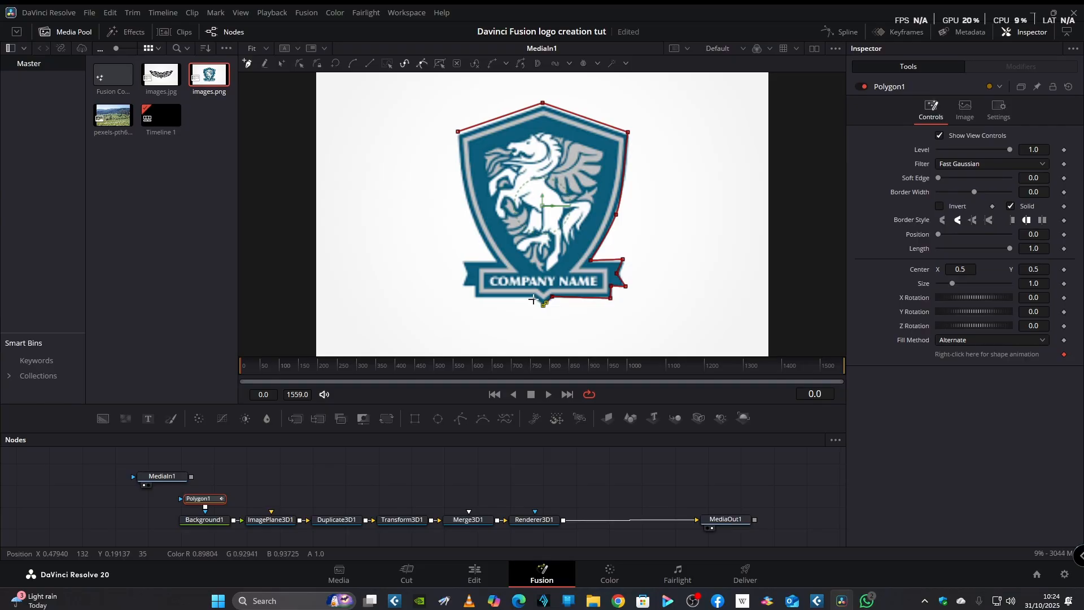
Step: Continue the polygon along the banner's lower-left edge and around the left ribbon end back to the shield
{"action": "left_click", "coordinate": [474, 297]}
{"action": "left_click", "coordinate": [475, 288]}
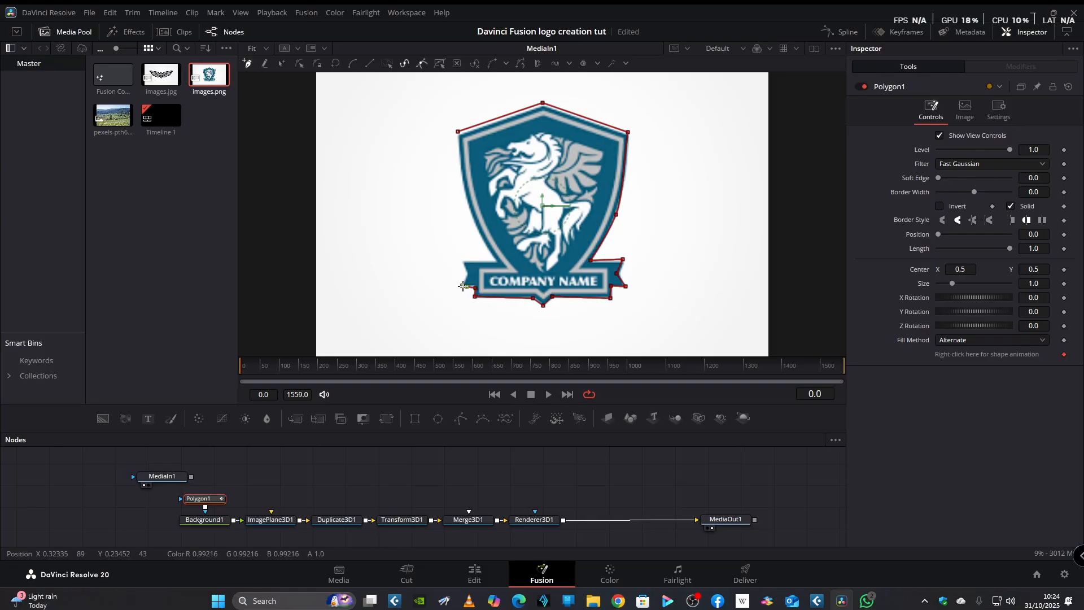
{"action": "left_click", "coordinate": [463, 287]}
{"action": "left_click", "coordinate": [463, 262]}
{"action": "left_click", "coordinate": [486, 262]}
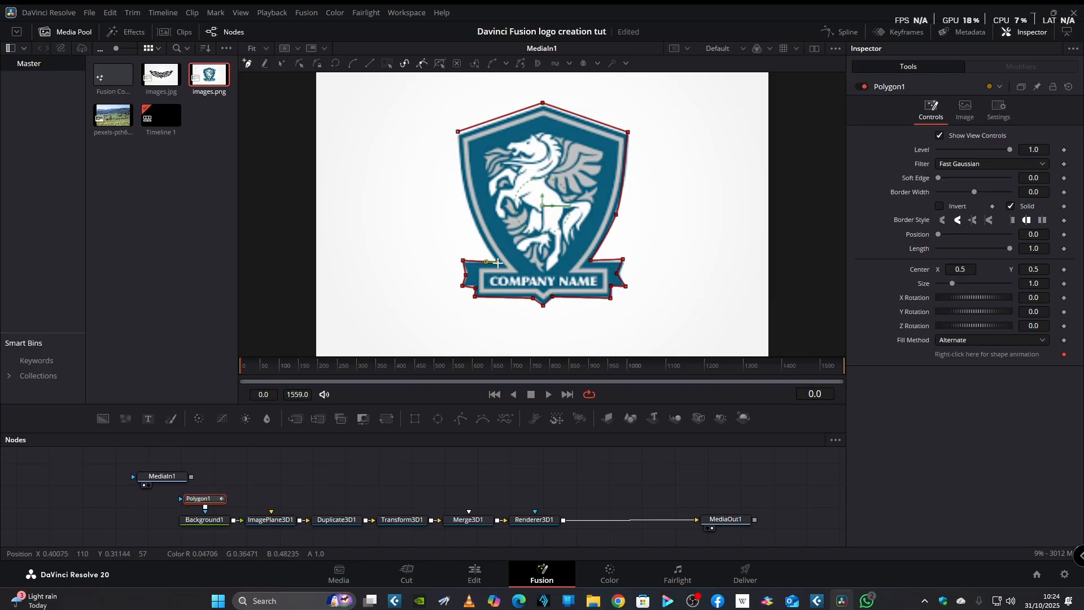
{"action": "left_click", "coordinate": [497, 263]}
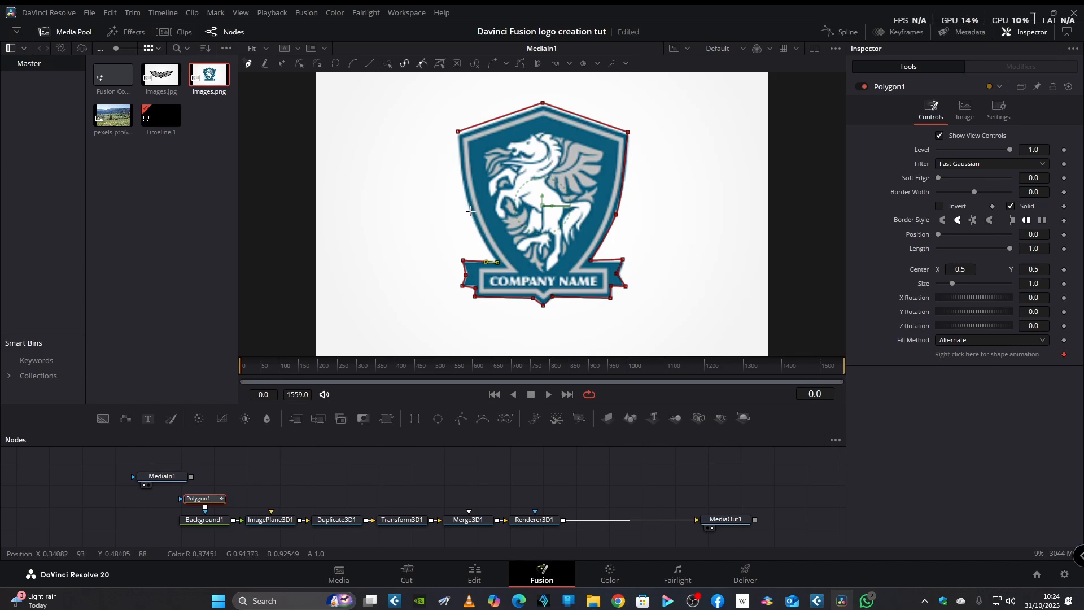
Step: Trace the shield's left side upward and close the polygon at its starting corner
{"action": "left_click", "coordinate": [478, 230]}
{"action": "left_click", "coordinate": [469, 214]}
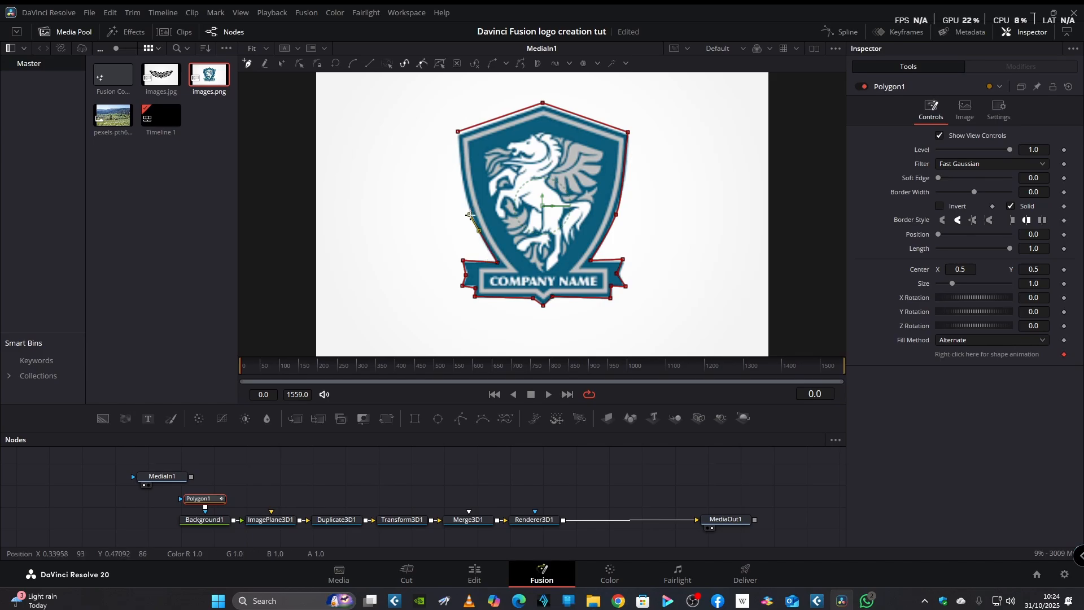
{"action": "left_click", "coordinate": [469, 209]}
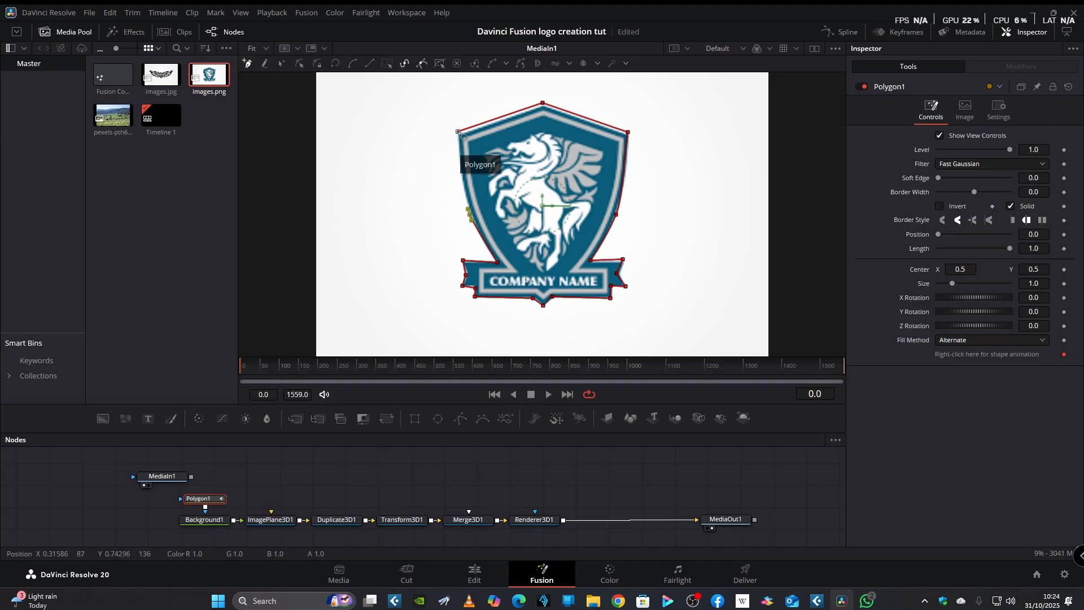
{"action": "left_click_drag", "start_coordinate": [458, 132], "coordinate": [487, 121]}
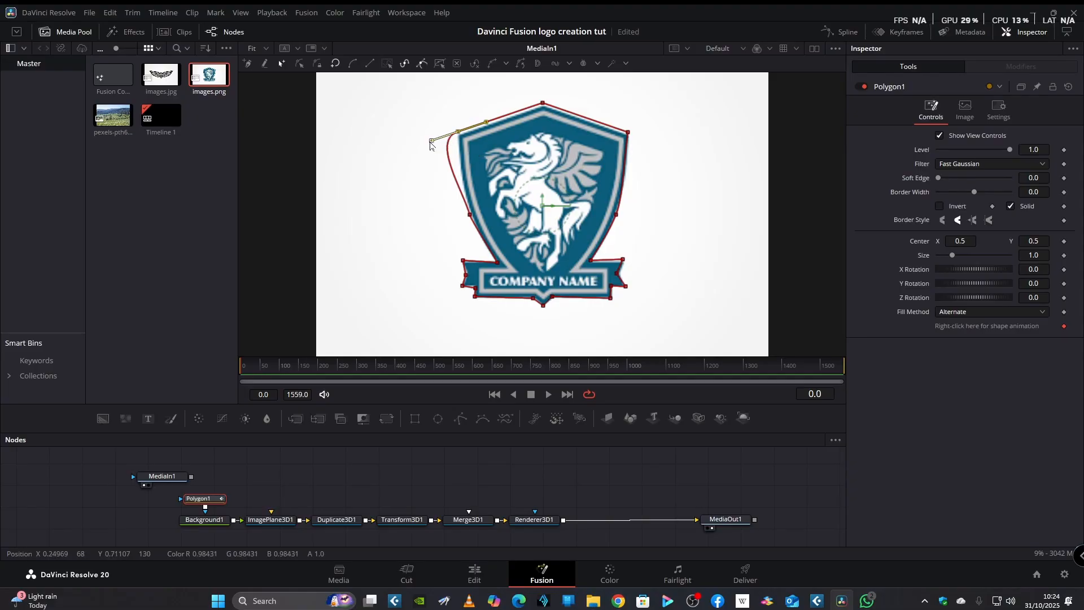
Step: Adjust the curve handle at the shield's upper-left corner and move that corner and the peak point onto the logo edge
{"action": "left_click_drag", "start_coordinate": [433, 143], "coordinate": [458, 153]}
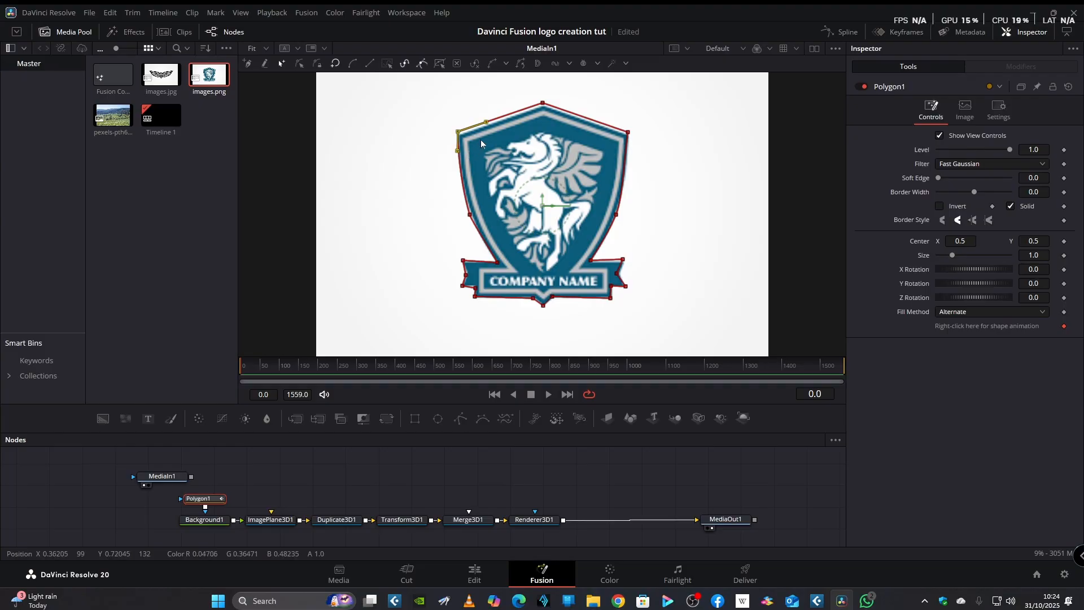
{"action": "left_click_drag", "start_coordinate": [458, 132], "coordinate": [459, 136]}
{"action": "left_click", "coordinate": [543, 104]}
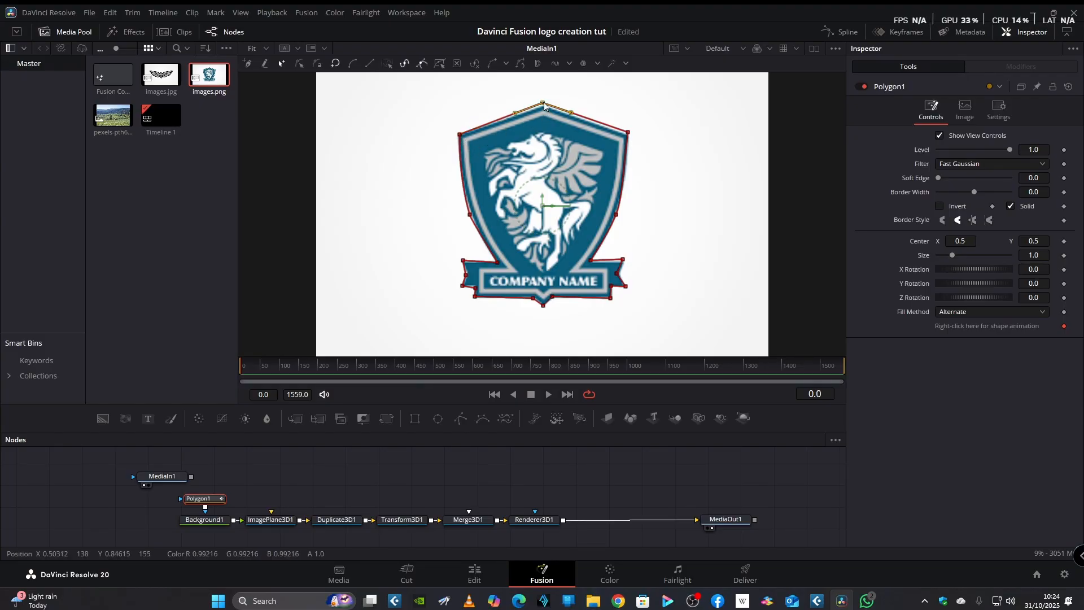
{"action": "left_click_drag", "start_coordinate": [544, 105], "coordinate": [545, 106]}
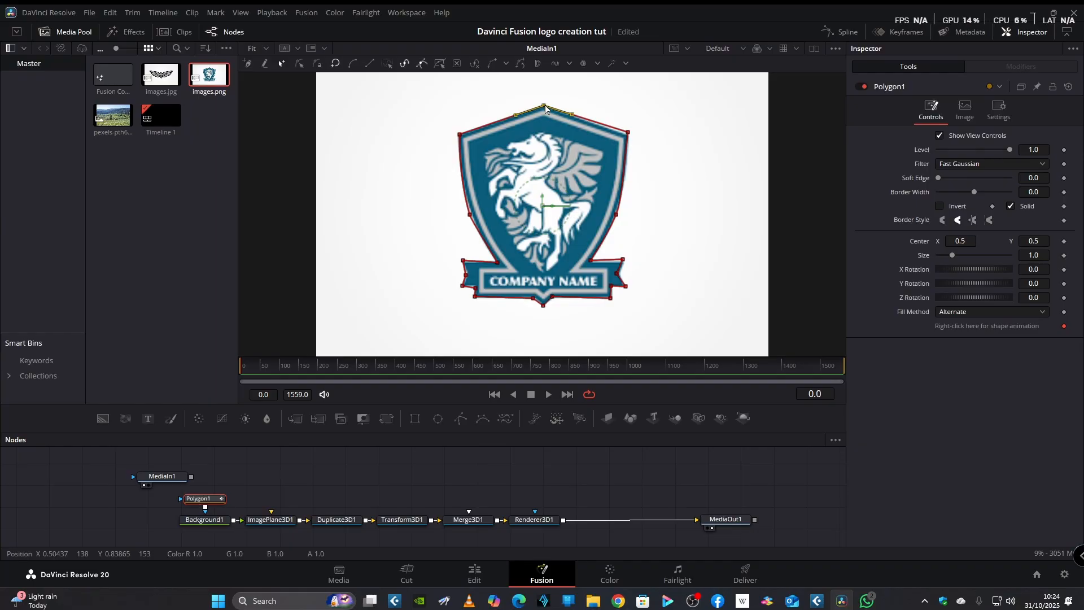
Step: Fit the upper-right corner point and its curve handle to the shield's right side
{"action": "left_click", "coordinate": [628, 133]}
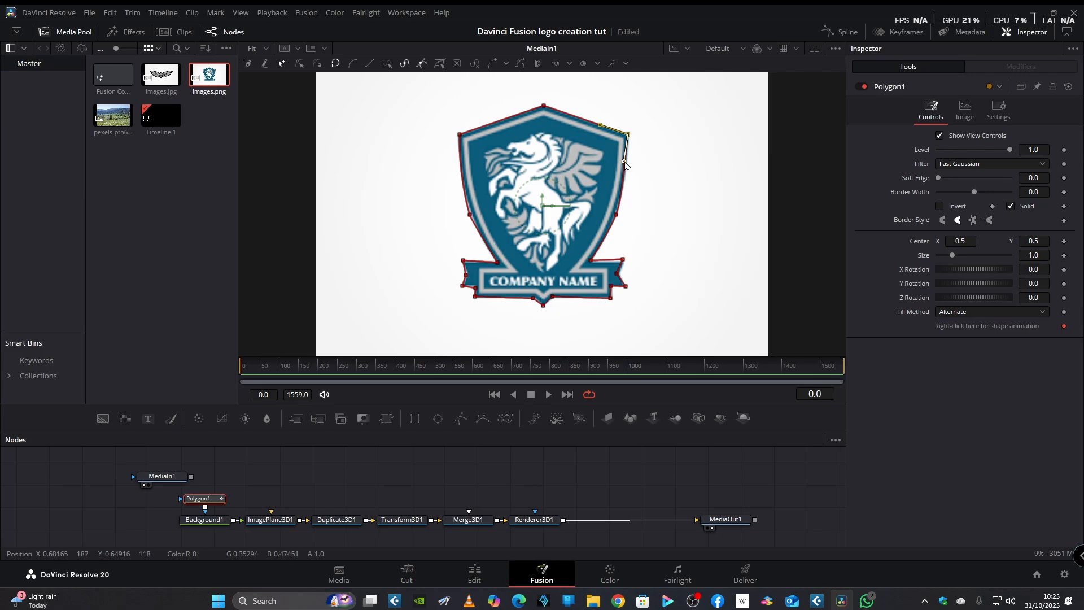
{"action": "left_click_drag", "start_coordinate": [624, 162], "coordinate": [630, 164]}
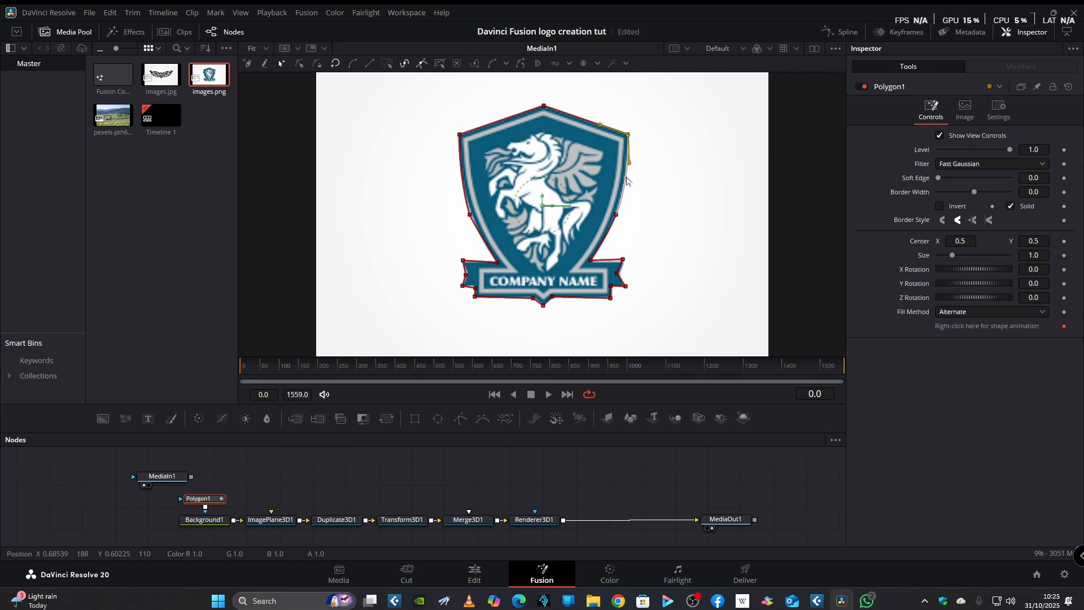
{"action": "left_click", "coordinate": [616, 216]}
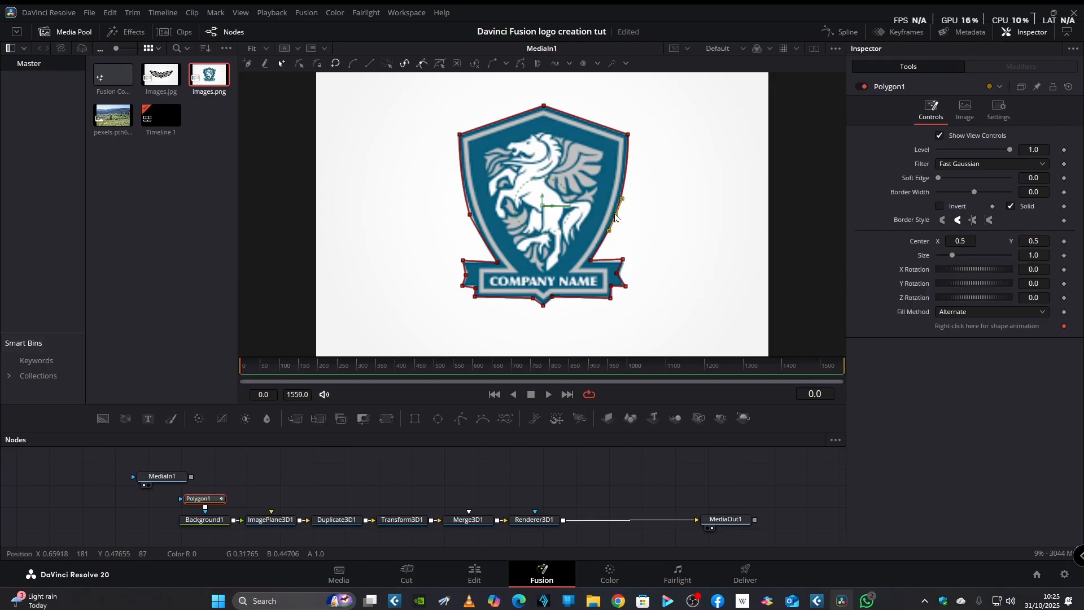
Step: Fine-tune the polygon points around the right ribbon end and the banner's lower-right corner to match the logo
{"action": "left_click", "coordinate": [624, 260]}
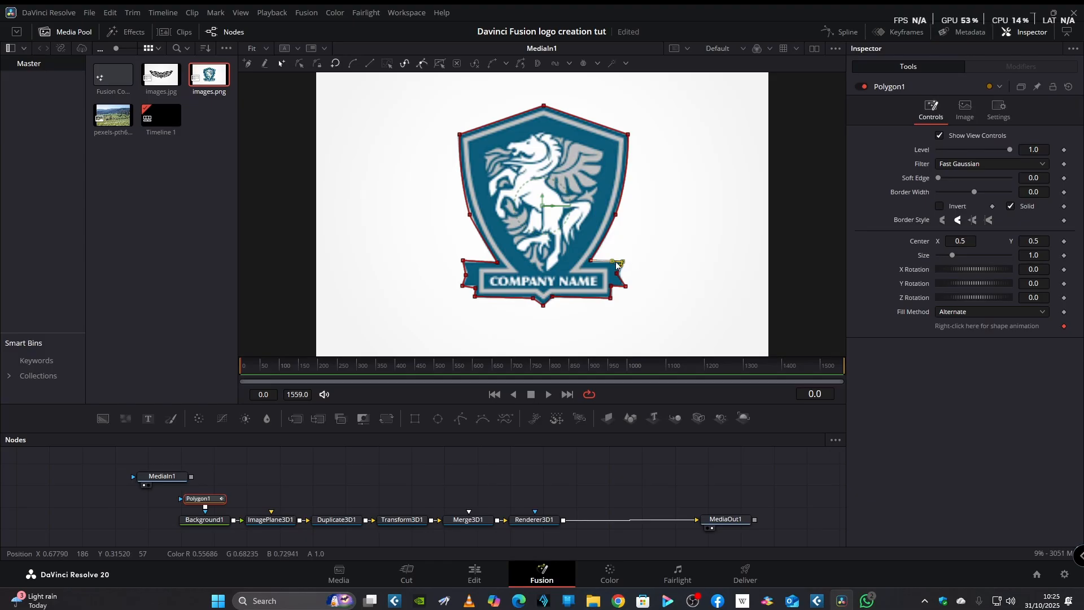
{"action": "left_click", "coordinate": [592, 262]}
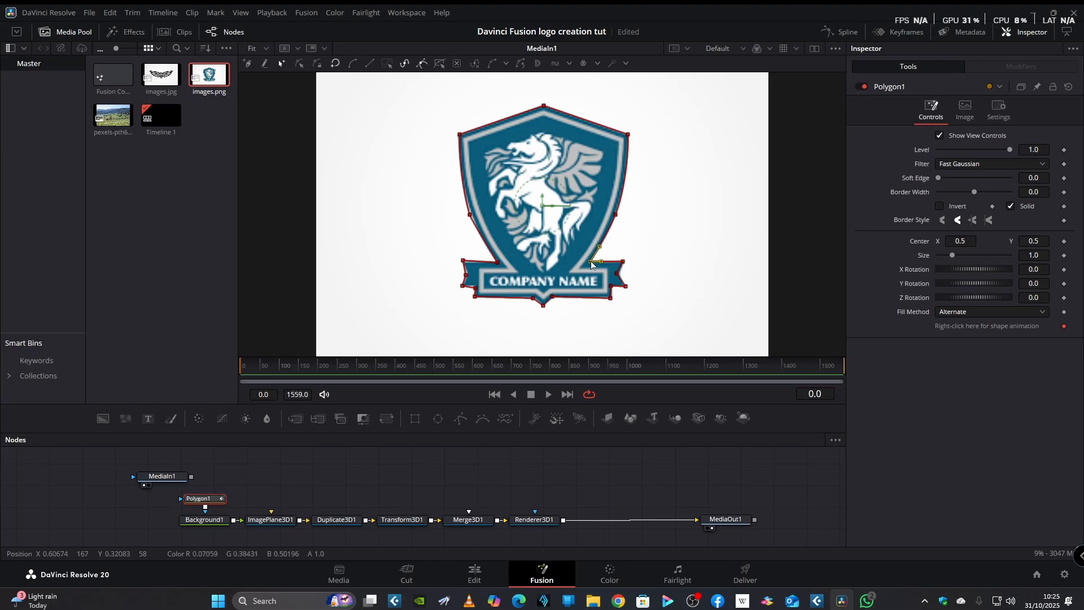
{"action": "left_click", "coordinate": [617, 276]}
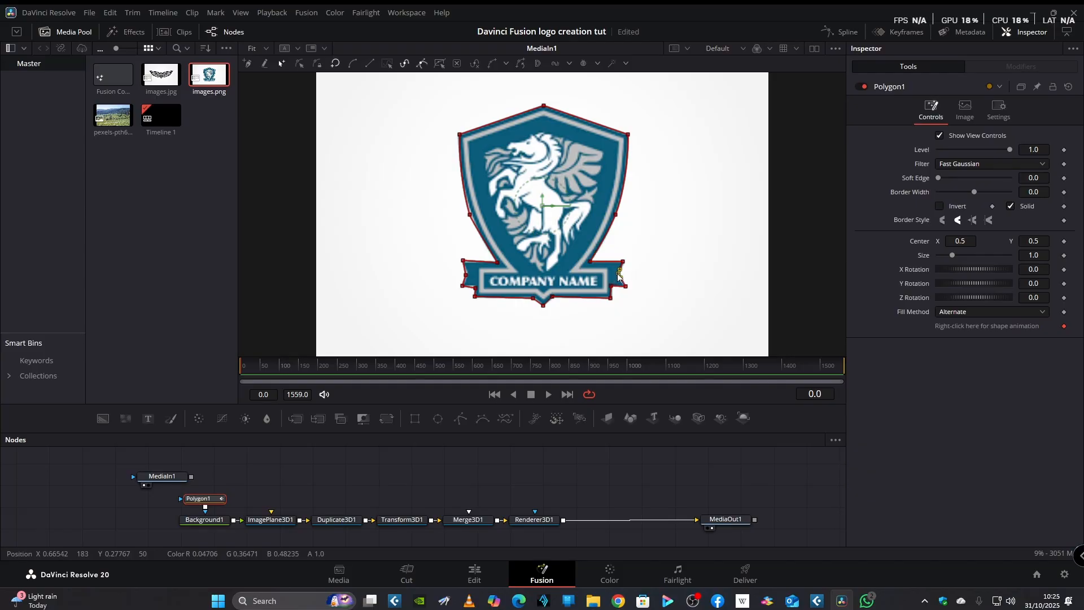
{"action": "left_click", "coordinate": [625, 286]}
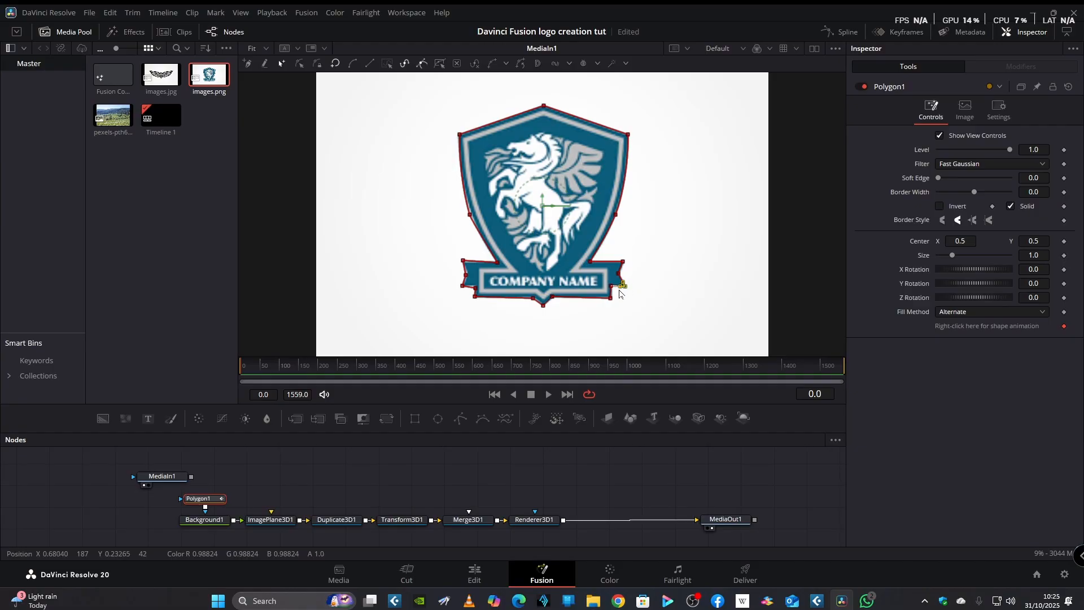
{"action": "left_click", "coordinate": [615, 288]}
{"action": "left_click", "coordinate": [610, 297]}
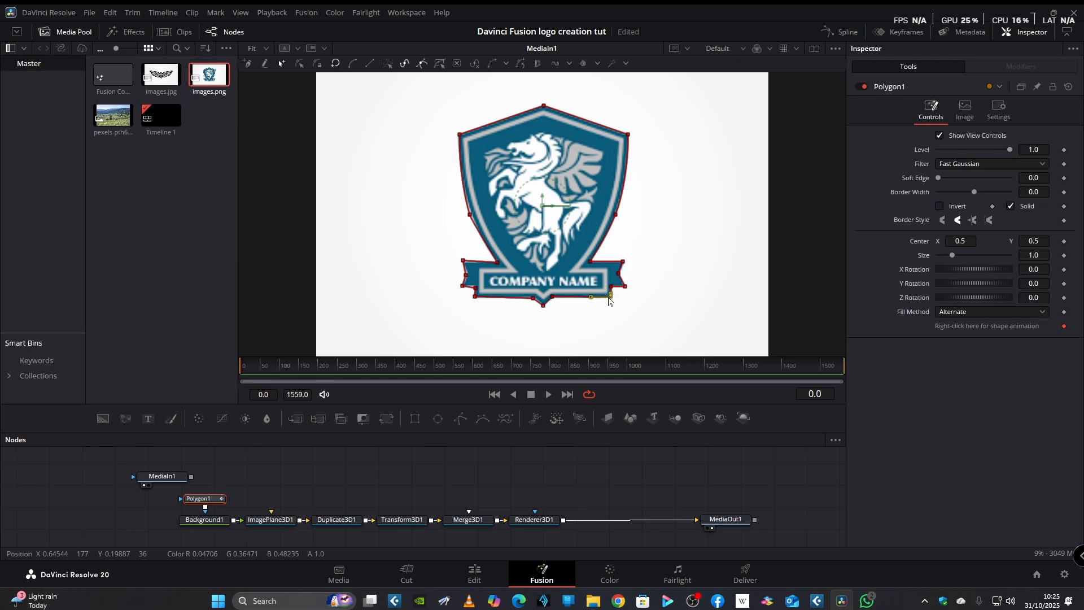
Step: Fine-tune the polygon points along the banner's lower-left edge, left ribbon end and shield's left side to match the logo
{"action": "left_click", "coordinate": [533, 298]}
{"action": "left_click_drag", "start_coordinate": [535, 300], "coordinate": [535, 299]}
{"action": "left_click", "coordinate": [474, 299]}
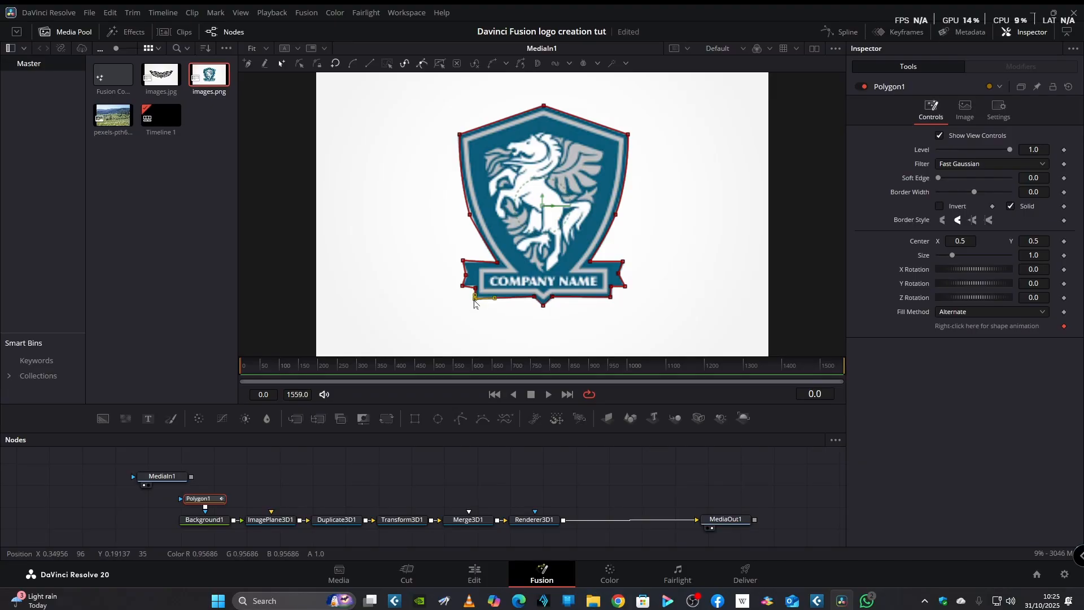
{"action": "left_click_drag", "start_coordinate": [474, 300], "coordinate": [474, 286]}
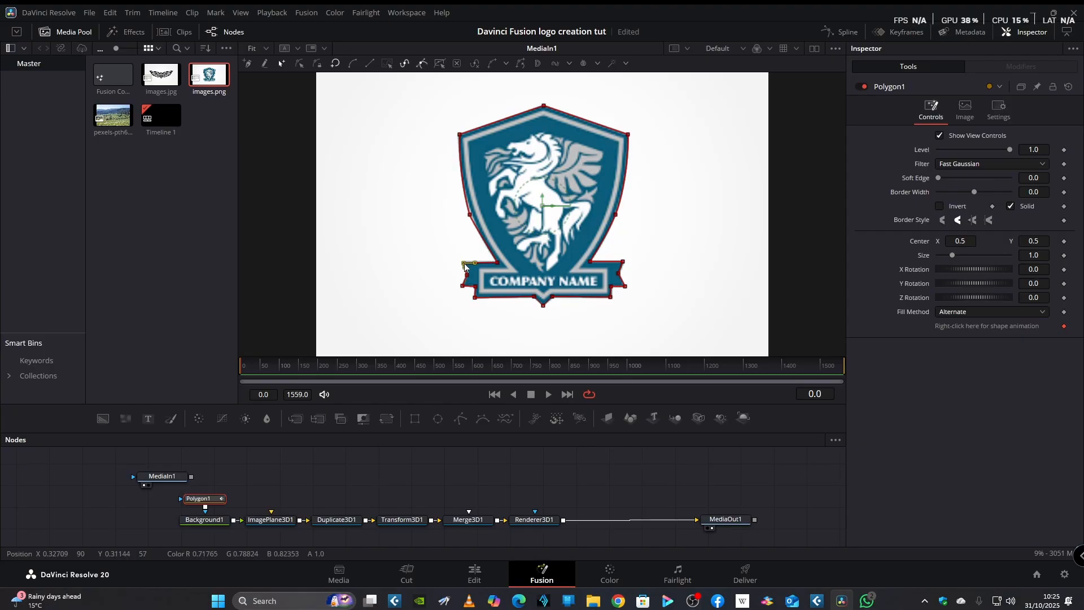
{"action": "left_click", "coordinate": [470, 215]}
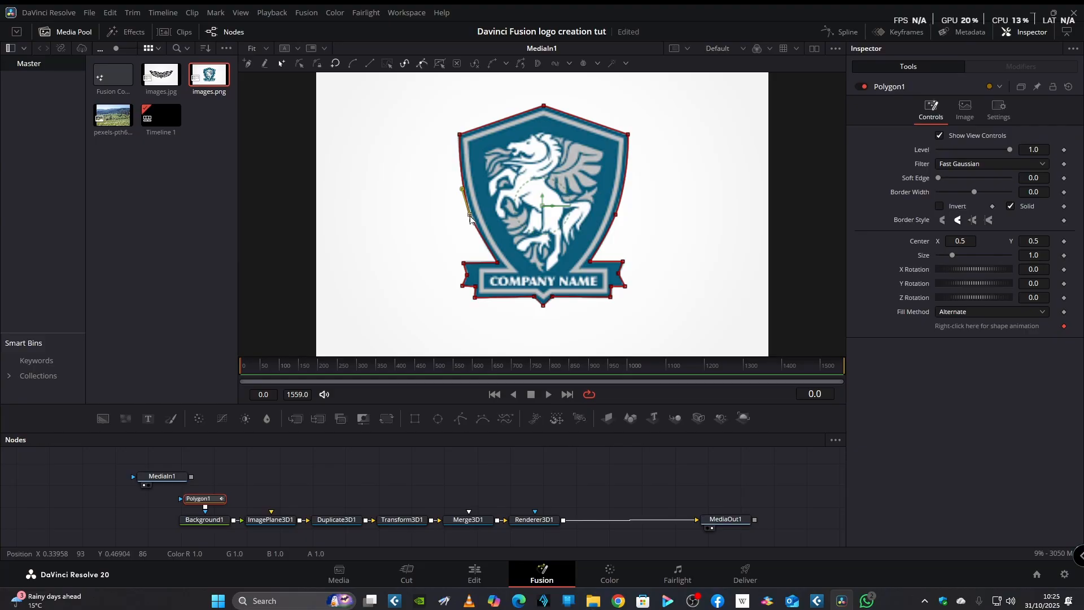
{"action": "left_click_drag", "start_coordinate": [470, 217], "coordinate": [473, 219]}
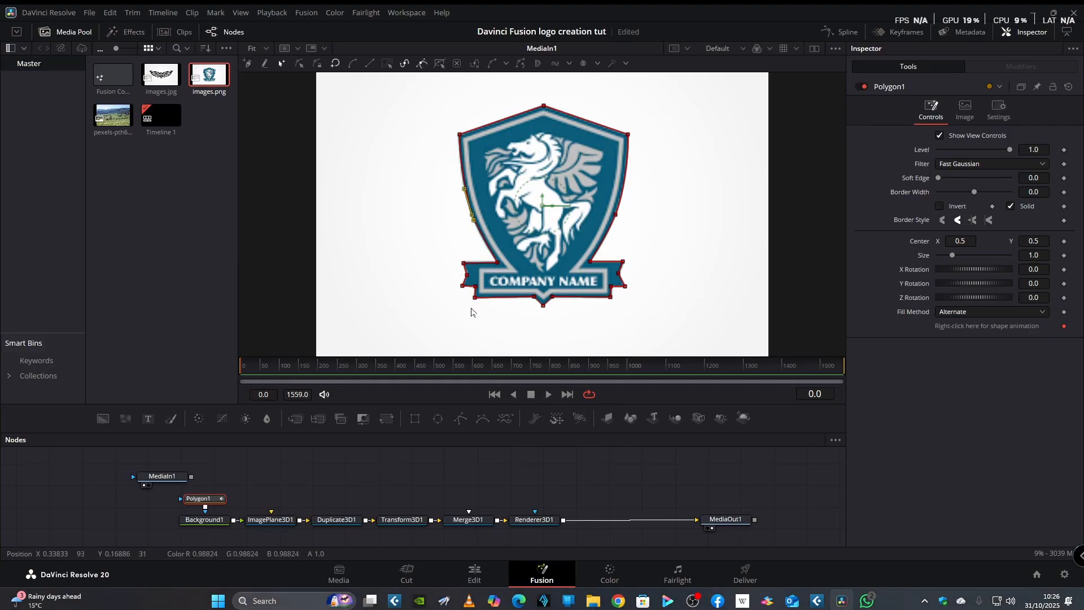
Step: Change the viewer layout to show only the MediaOut1 output in a single viewer
{"action": "left_click", "coordinate": [815, 48]}
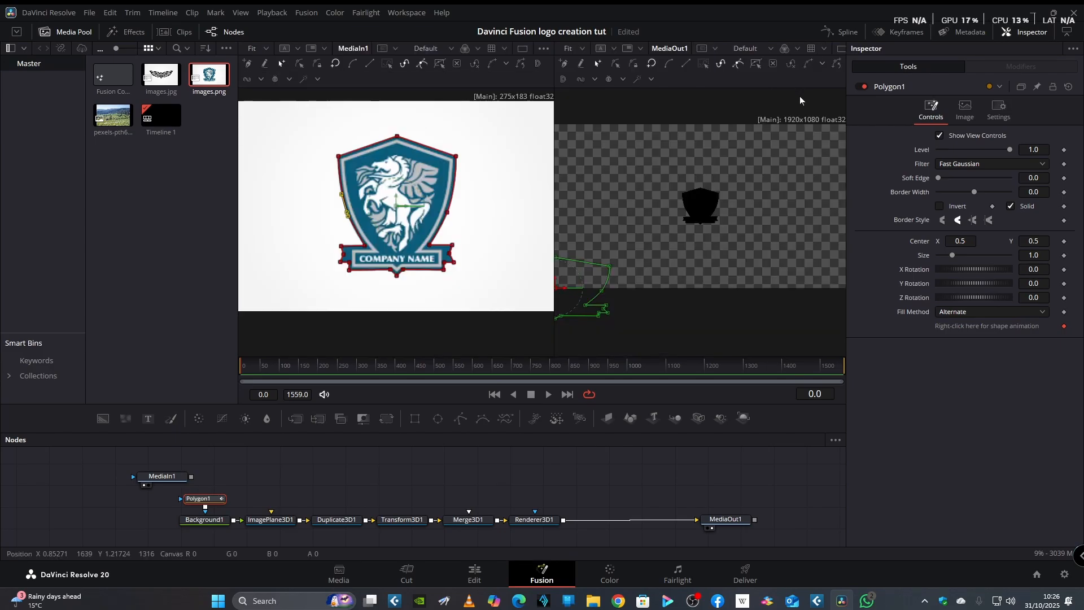
{"action": "left_click", "coordinate": [842, 49]}
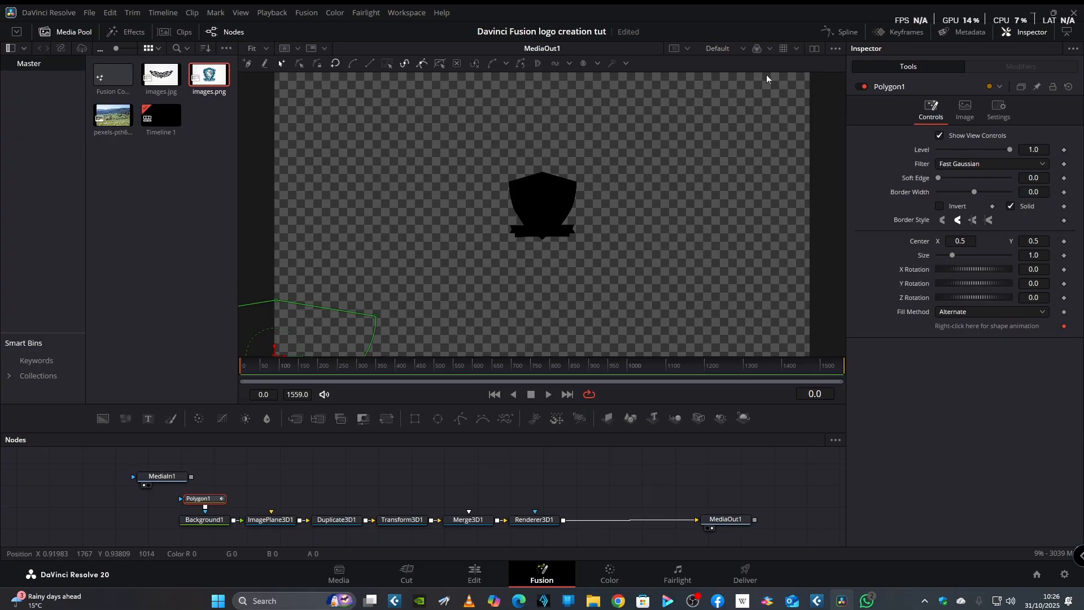
Step: Show only the MediaIn1 reference image in a single viewer and spread the MediaIn1 and Polygon1 nodes apart
{"action": "left_click", "coordinate": [815, 49]}
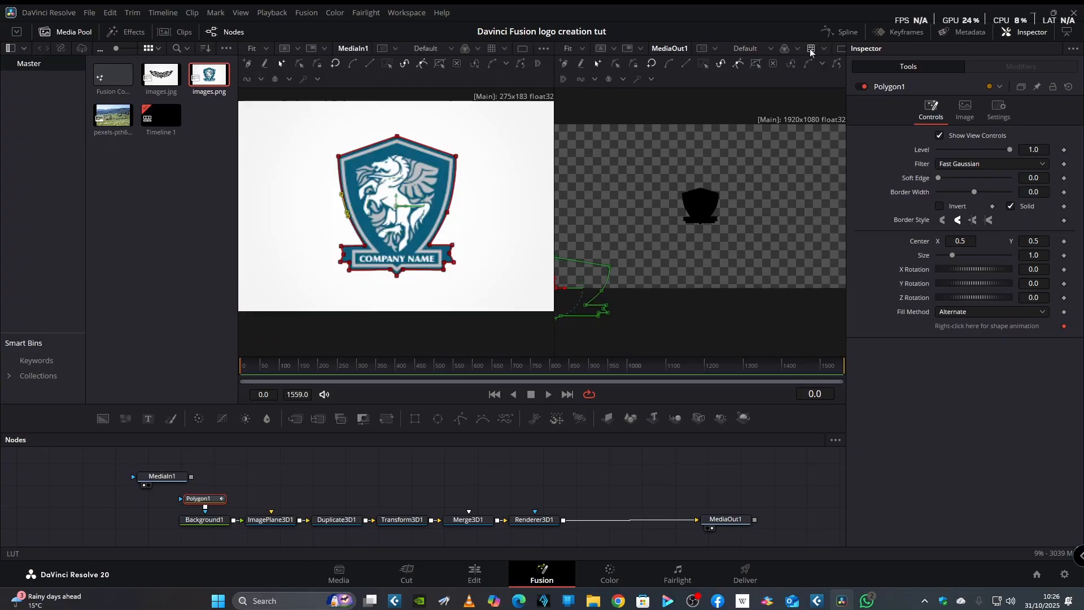
{"action": "left_click", "coordinate": [522, 48]}
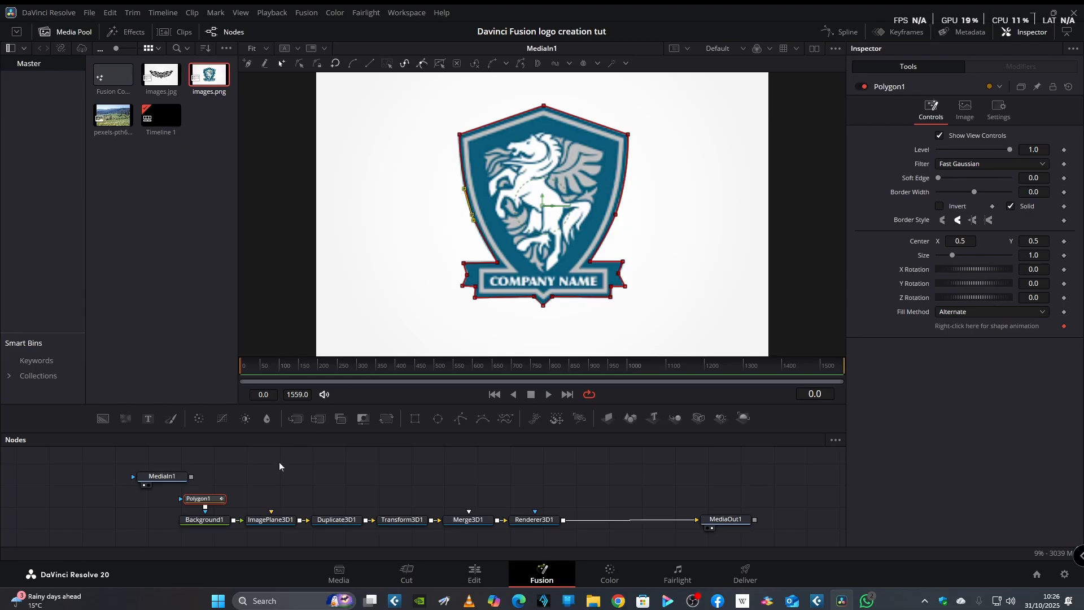
{"action": "left_click_drag", "start_coordinate": [209, 501], "coordinate": [138, 476]}
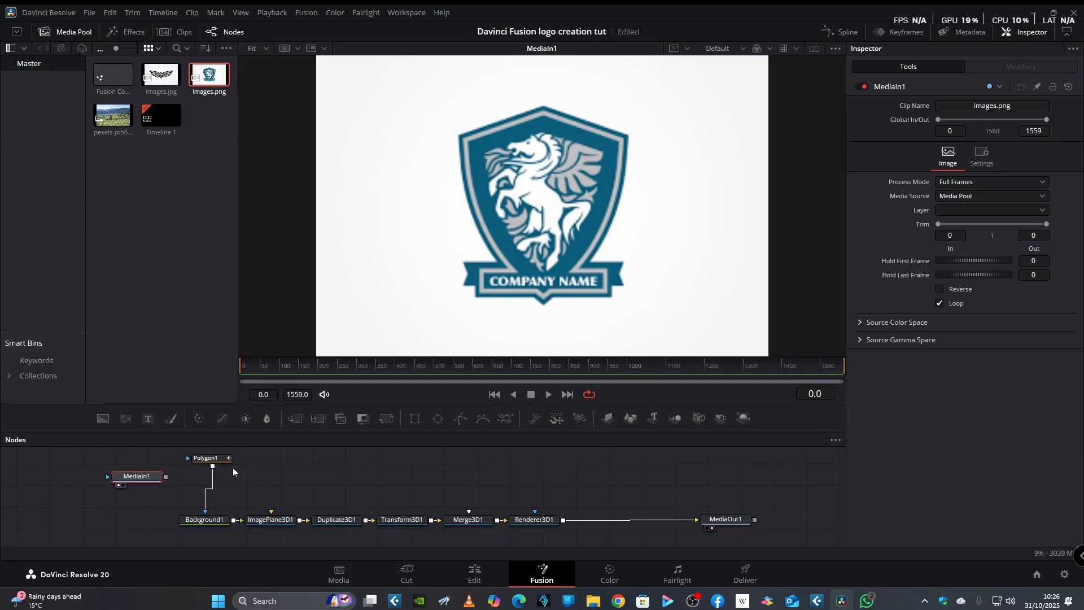
Step: Add a second polygon mask after Polygon1 and trace the shield's inner grey border across its top and down its right side
{"action": "left_click", "coordinate": [222, 459]}
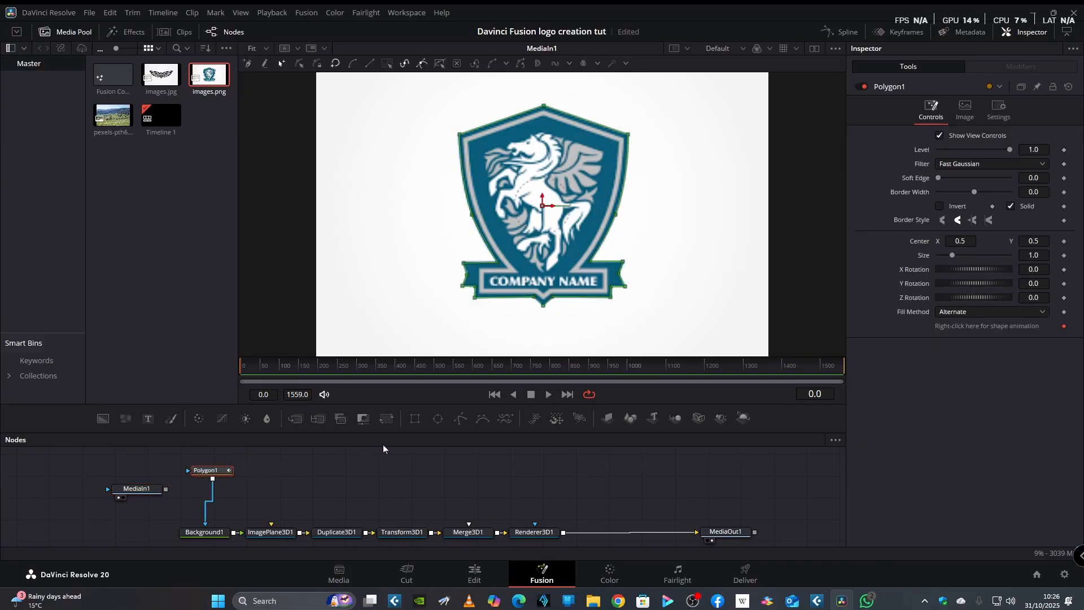
{"action": "left_click", "coordinate": [462, 421]}
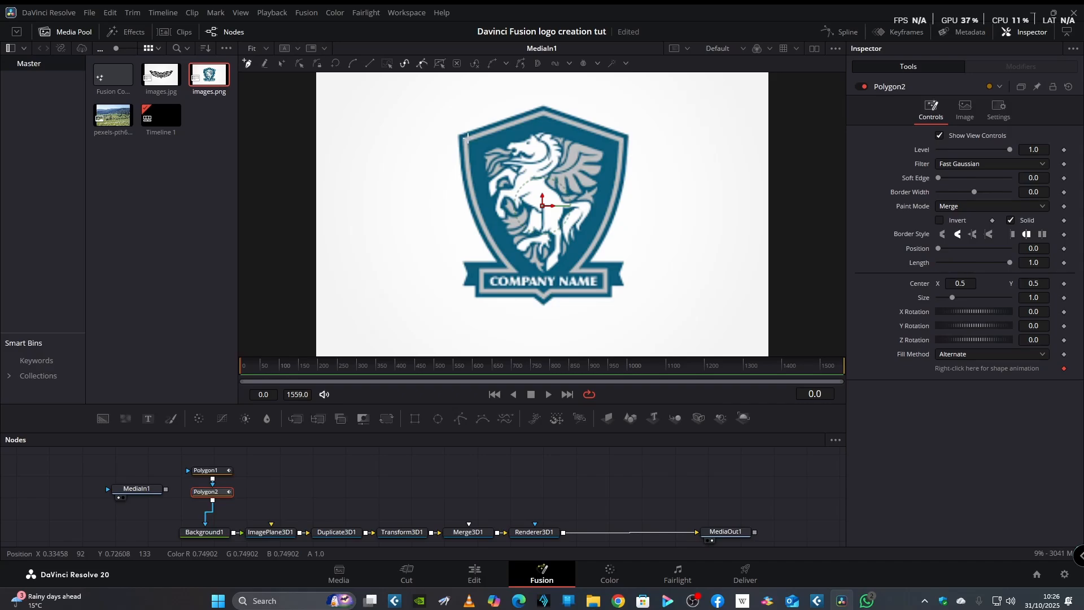
{"action": "left_click_drag", "start_coordinate": [467, 138], "coordinate": [513, 137]}
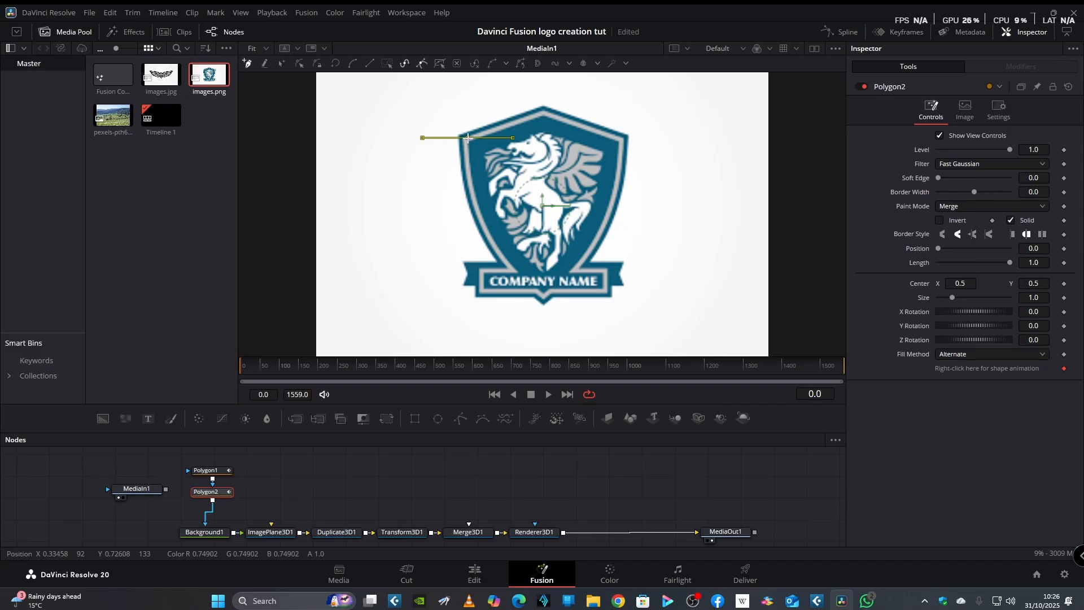
{"action": "left_click", "coordinate": [545, 112]}
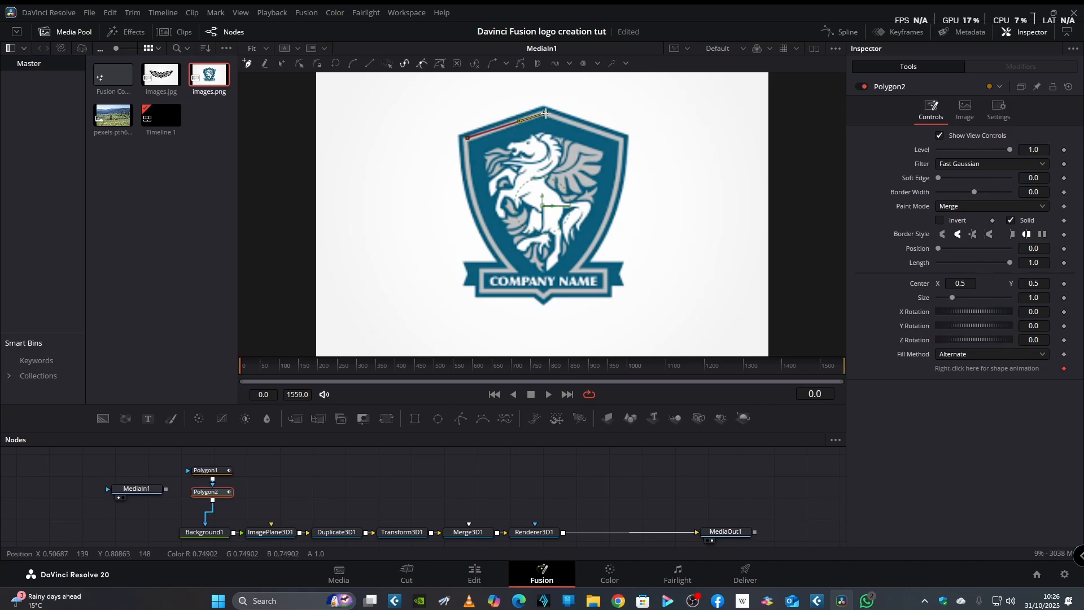
{"action": "left_click", "coordinate": [619, 138]}
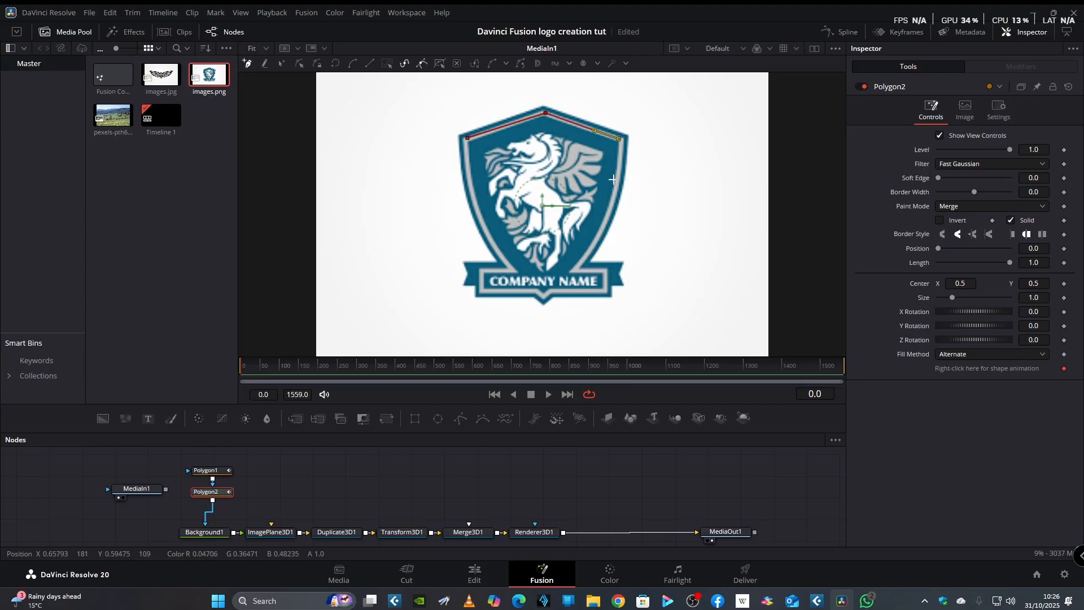
{"action": "left_click_drag", "start_coordinate": [619, 196], "coordinate": [605, 223]}
Step: Continue the inner outline around the banner's right half to the small point at its bottom centre
{"action": "left_click", "coordinate": [570, 272]}
{"action": "left_click", "coordinate": [605, 271]}
{"action": "left_click", "coordinate": [603, 287]}
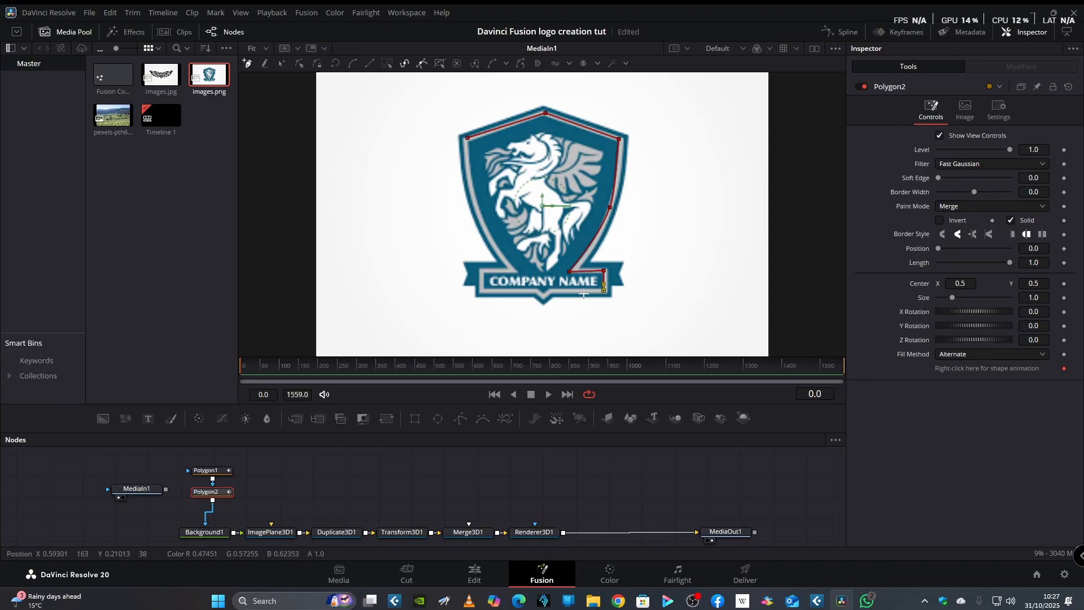
{"action": "left_click", "coordinate": [549, 288]}
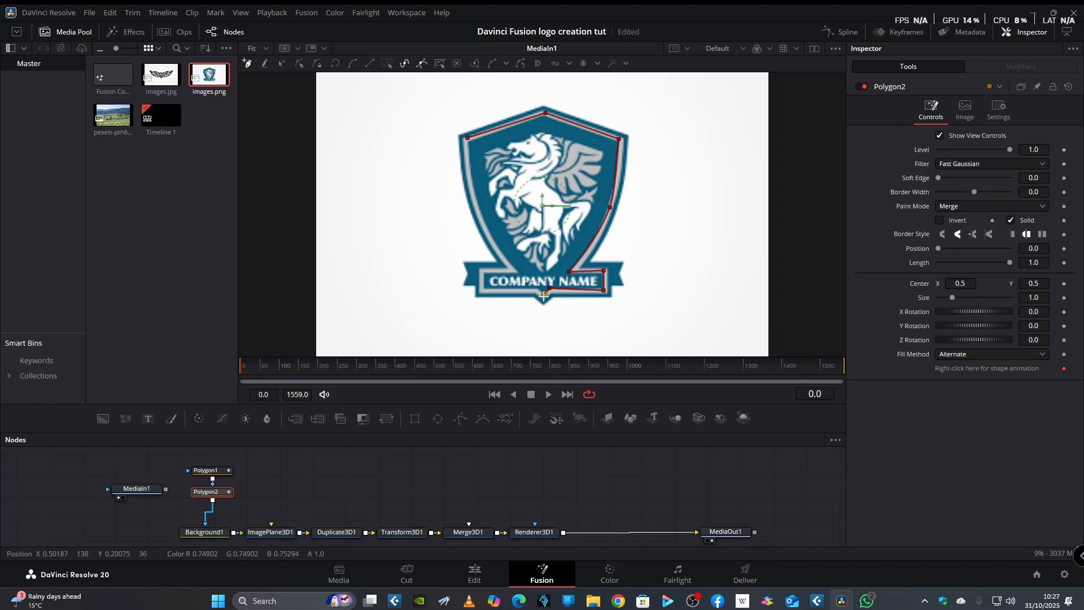
{"action": "left_click", "coordinate": [535, 288]}
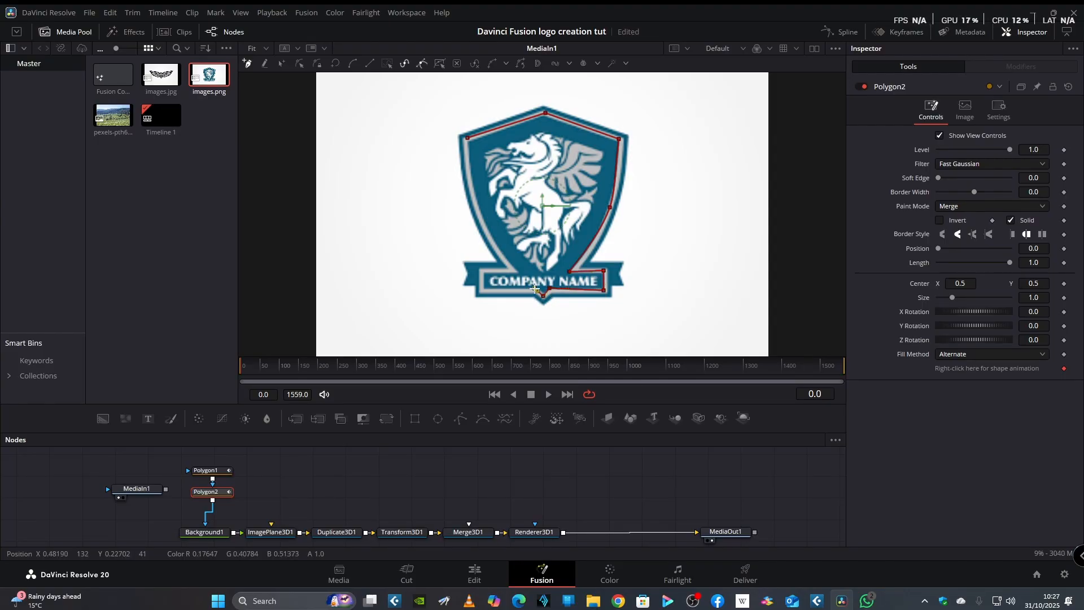
Step: Trace the banner's left half and the shield's left side, closing the inner outline at its starting point
{"action": "left_click", "coordinate": [481, 288]}
{"action": "left_click", "coordinate": [482, 271]}
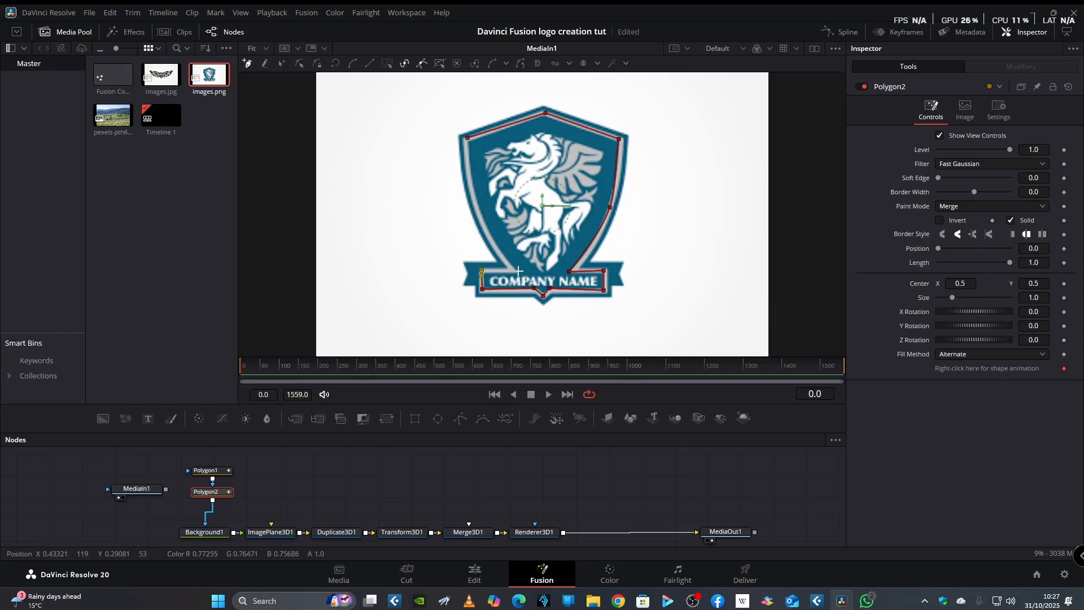
{"action": "left_click", "coordinate": [511, 273]}
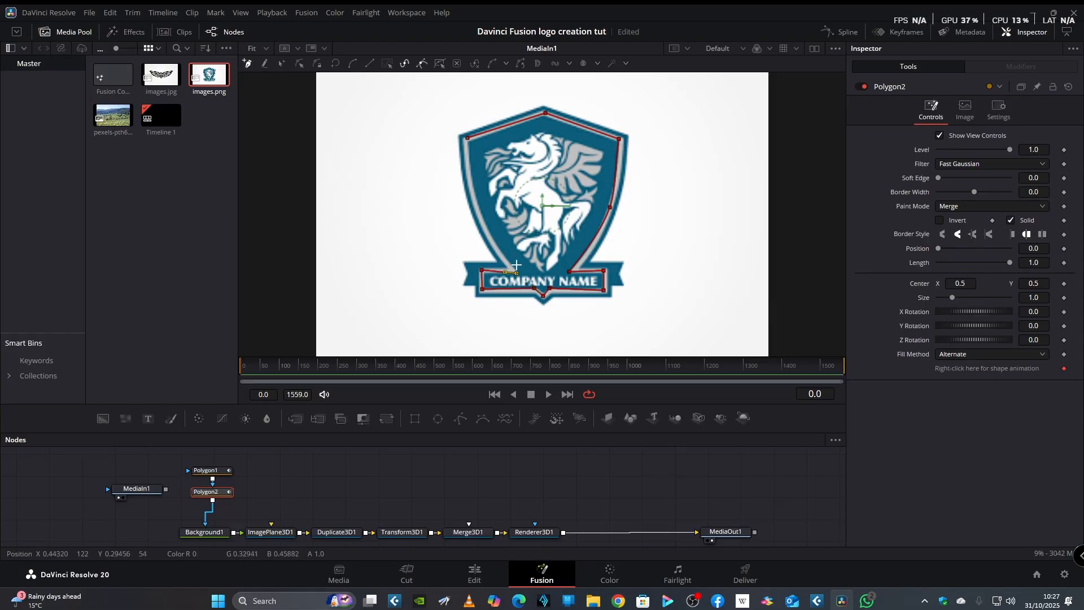
{"action": "left_click", "coordinate": [480, 212]}
{"action": "left_click", "coordinate": [468, 138]}
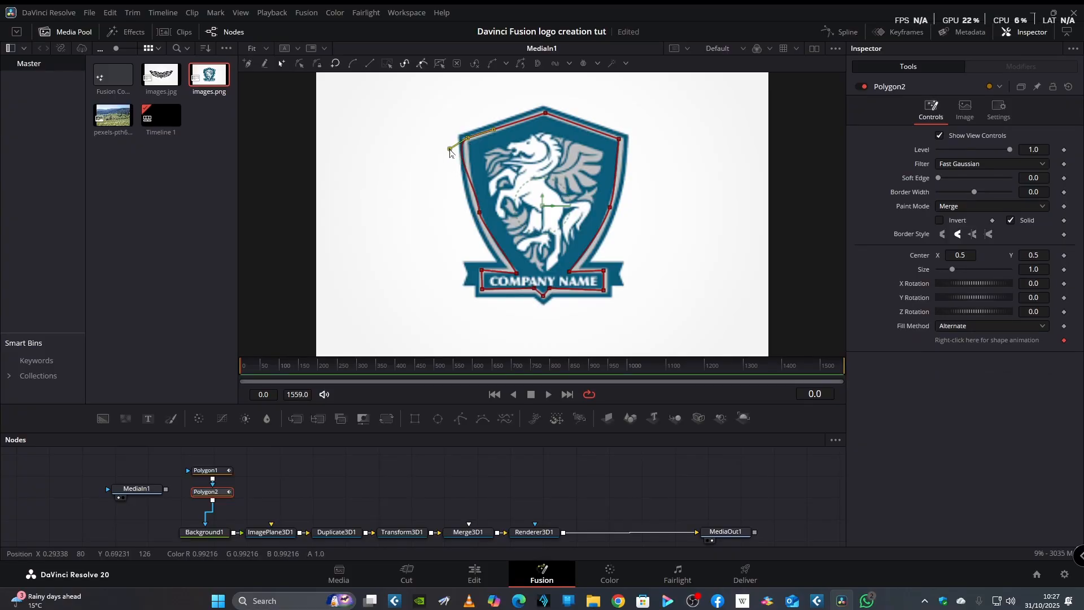
Step: Fine-tune the inner polygon's upper-left corner, top peak, upper-right corner and right-side points to follow the shield's grey border
{"action": "mouse_move", "coordinate": [450, 150]}
{"action": "left_mouse_down"}
{"action": "mouse_move", "coordinate": [468, 156]}
{"action": "mouse_move", "coordinate": [470, 142]}
{"action": "left_mouse_up"}
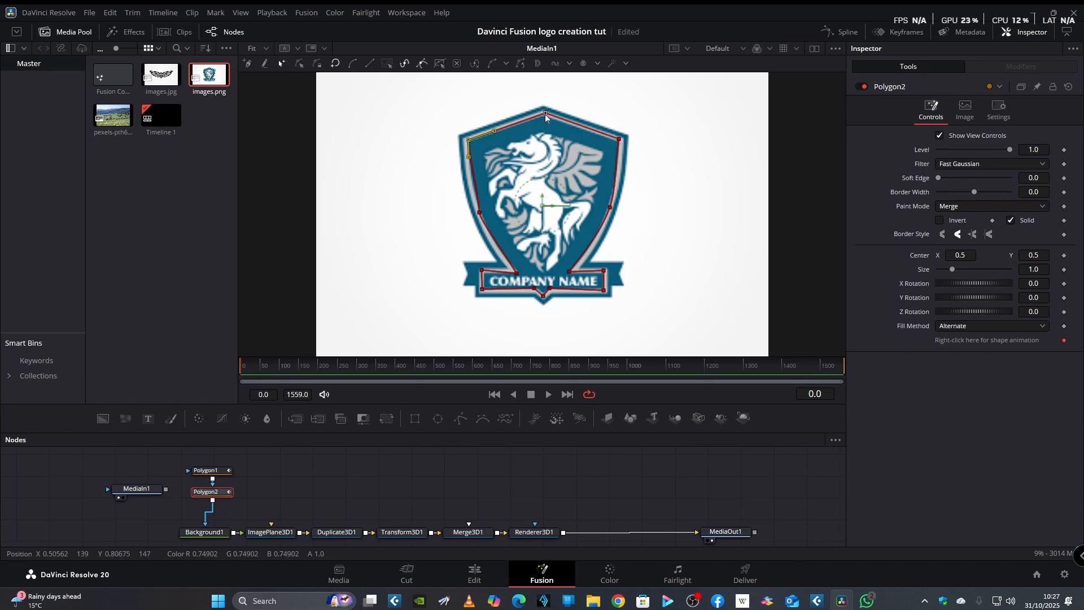
{"action": "left_click_drag", "start_coordinate": [544, 114], "coordinate": [544, 116]}
{"action": "left_click", "coordinate": [619, 140]}
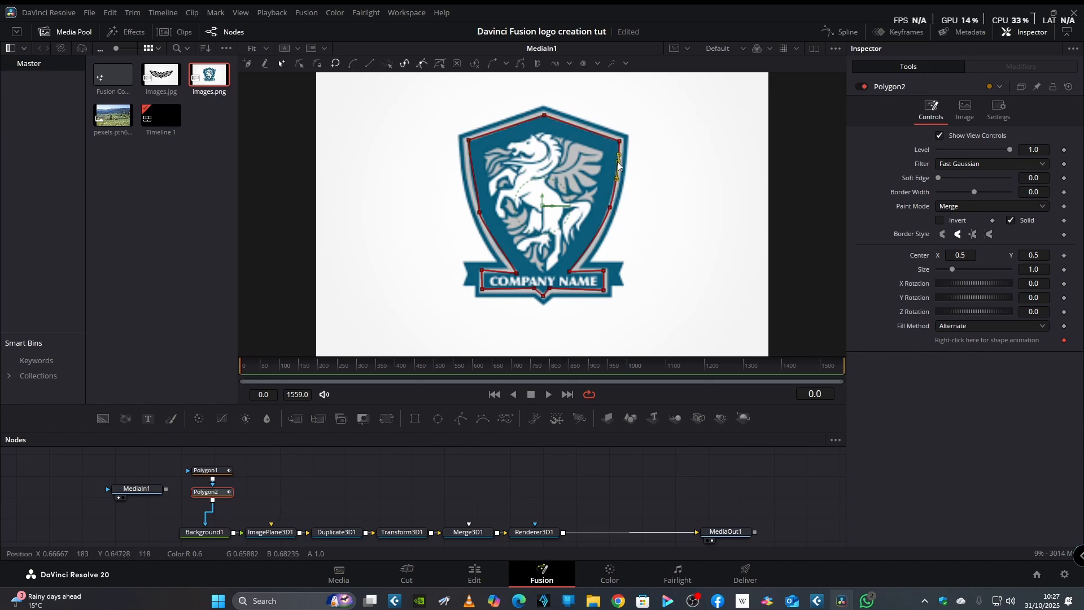
{"action": "left_click", "coordinate": [611, 206]}
{"action": "left_click_drag", "start_coordinate": [611, 206], "coordinate": [609, 206]}
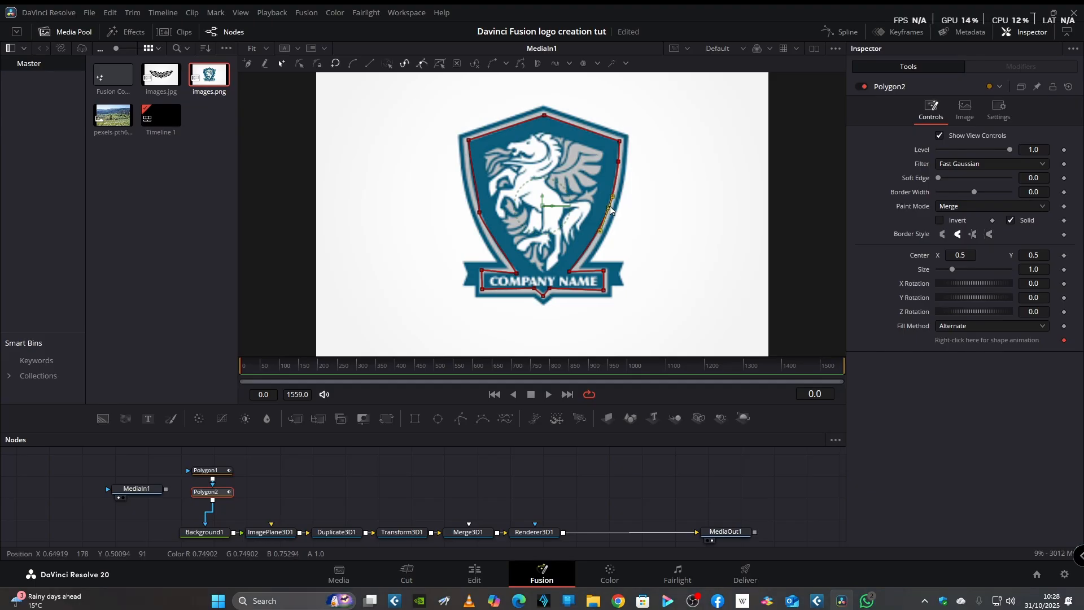
Step: Fine-tune the inner polygon points around the banner's right half and the right side of its bottom notch
{"action": "left_click", "coordinate": [603, 270]}
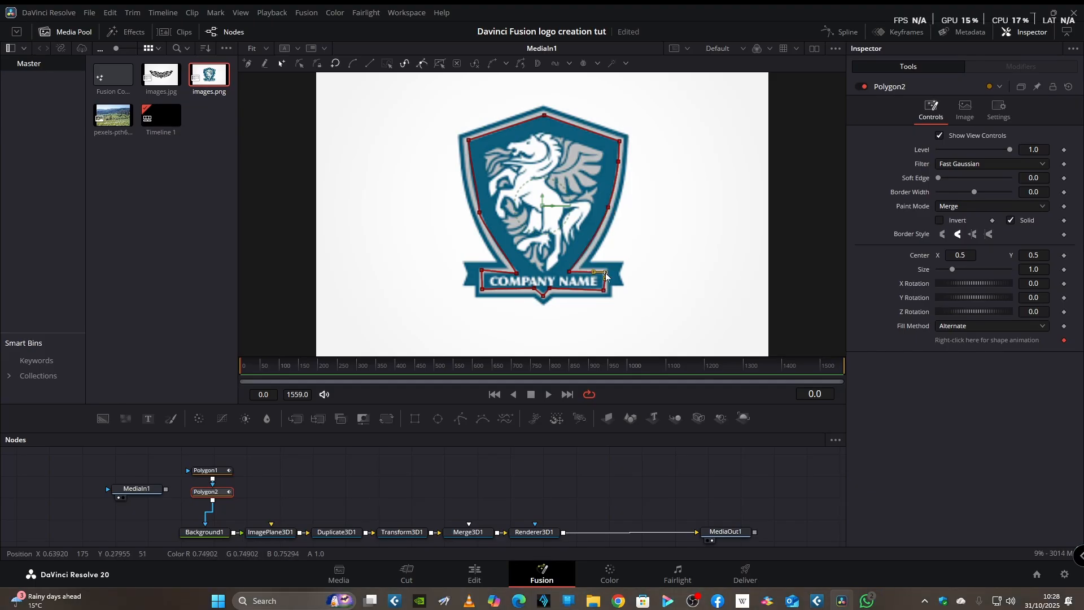
{"action": "left_click_drag", "start_coordinate": [580, 276], "coordinate": [573, 276]}
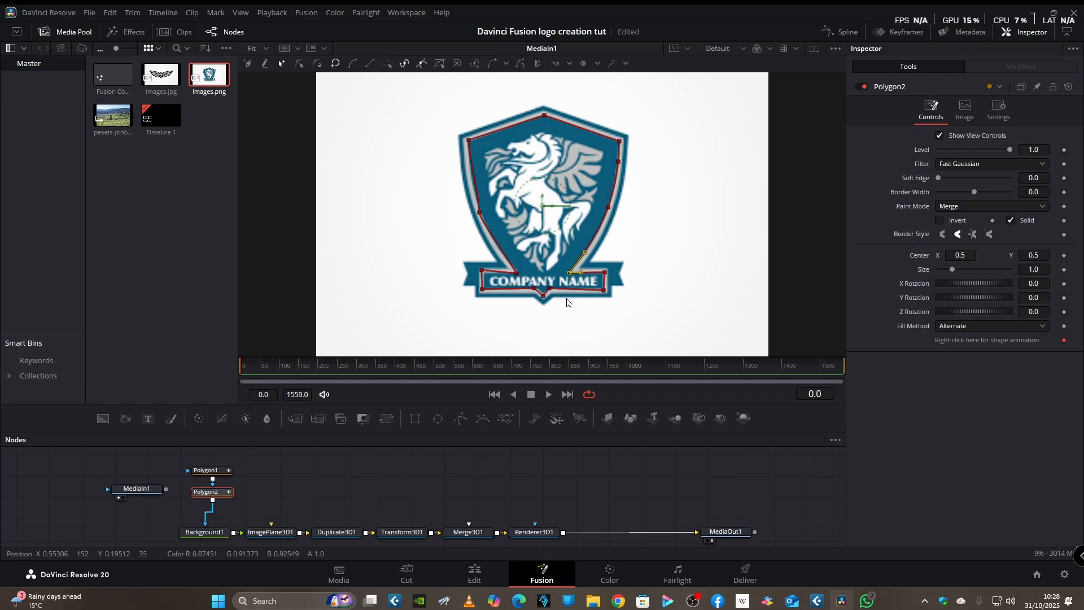
{"action": "left_click", "coordinate": [550, 289]}
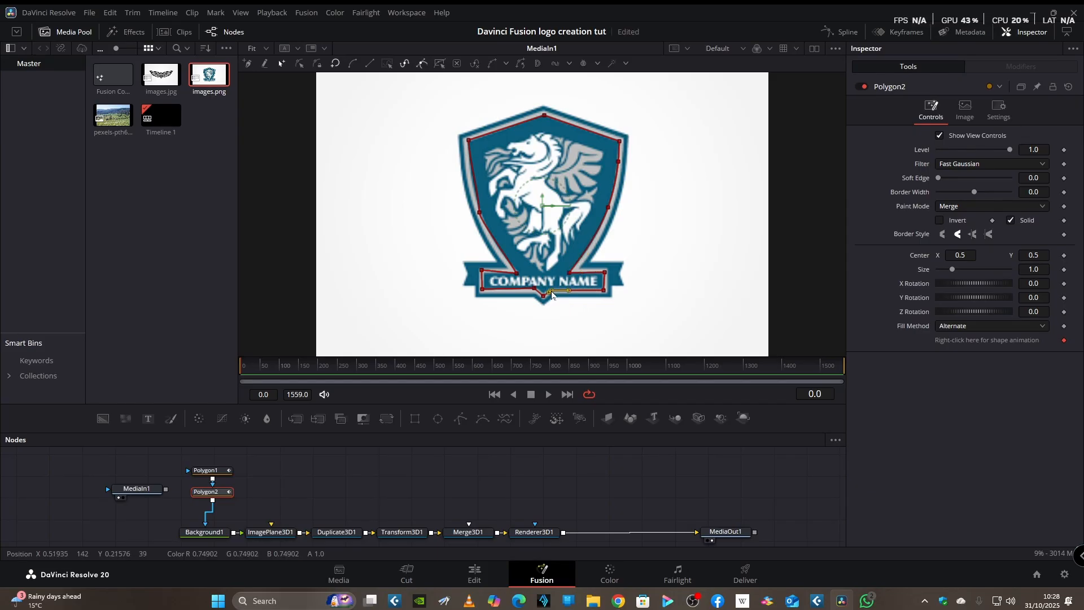
Step: Fine-tune the inner polygon points around the banner's left half and along the shield's left side
{"action": "left_click", "coordinate": [482, 288]}
{"action": "left_click_drag", "start_coordinate": [482, 292], "coordinate": [485, 295]}
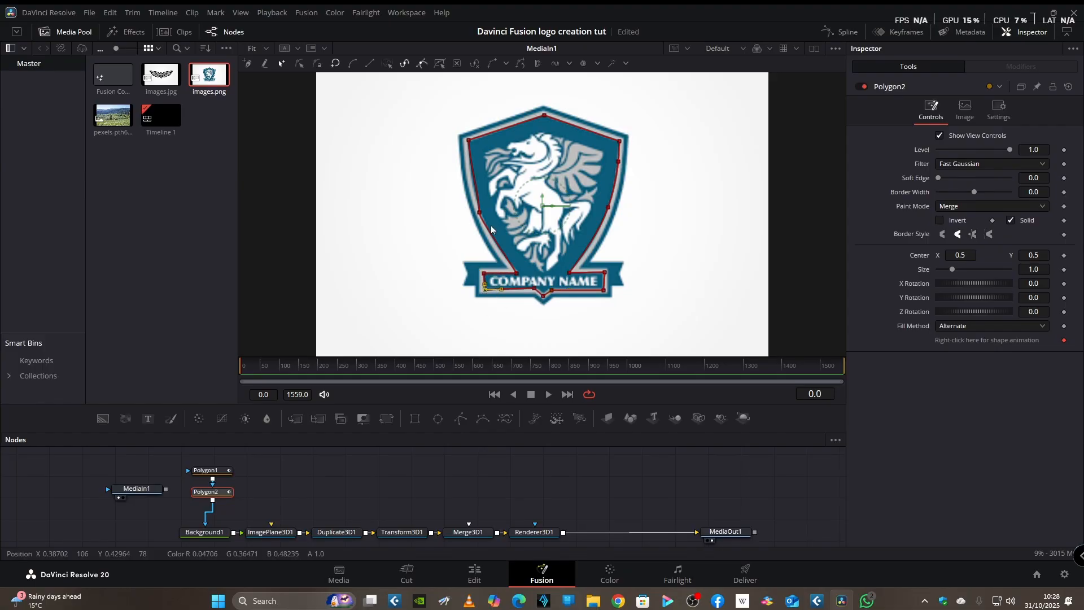
{"action": "left_click", "coordinate": [504, 254]}
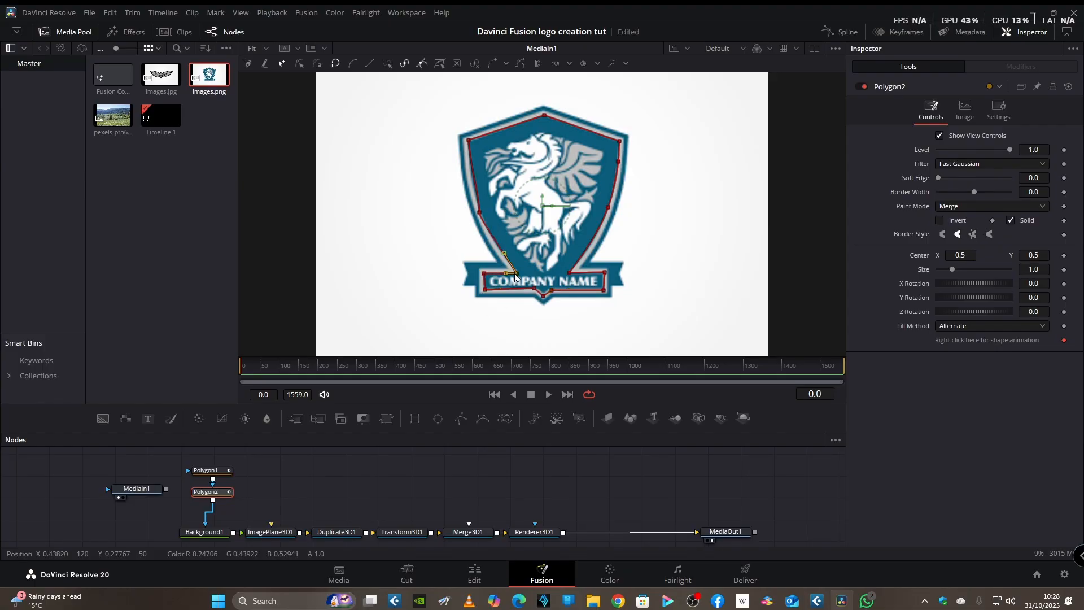
{"action": "left_click", "coordinate": [480, 214]}
{"action": "left_click_drag", "start_coordinate": [480, 219], "coordinate": [484, 220]}
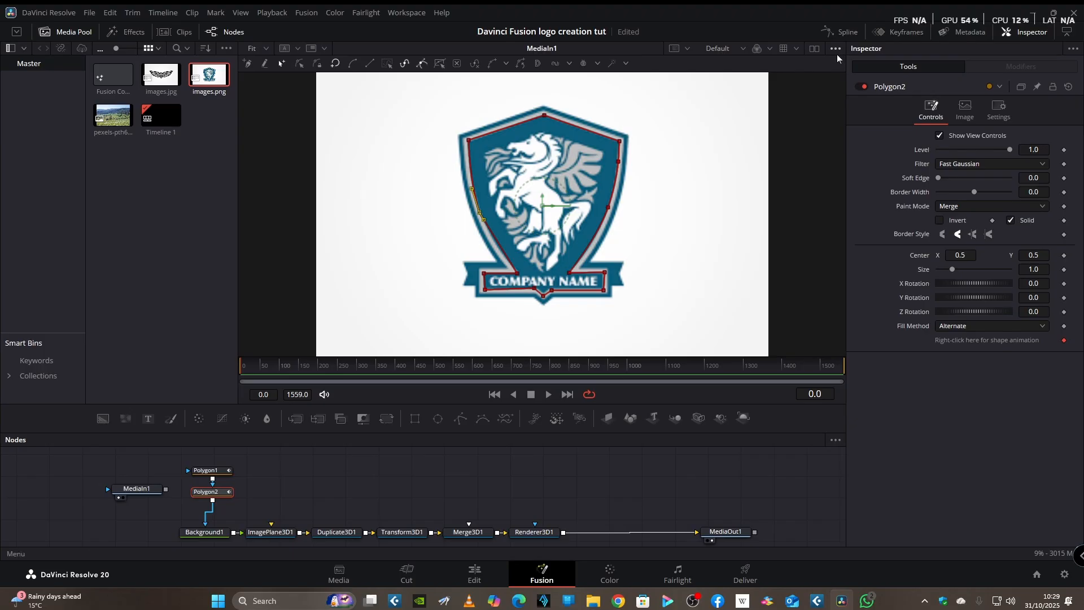
Step: Show only MediaOut1 in a single viewer and move the Polygon1 and Polygon2 nodes higher above Background1
{"action": "left_click", "coordinate": [815, 49]}
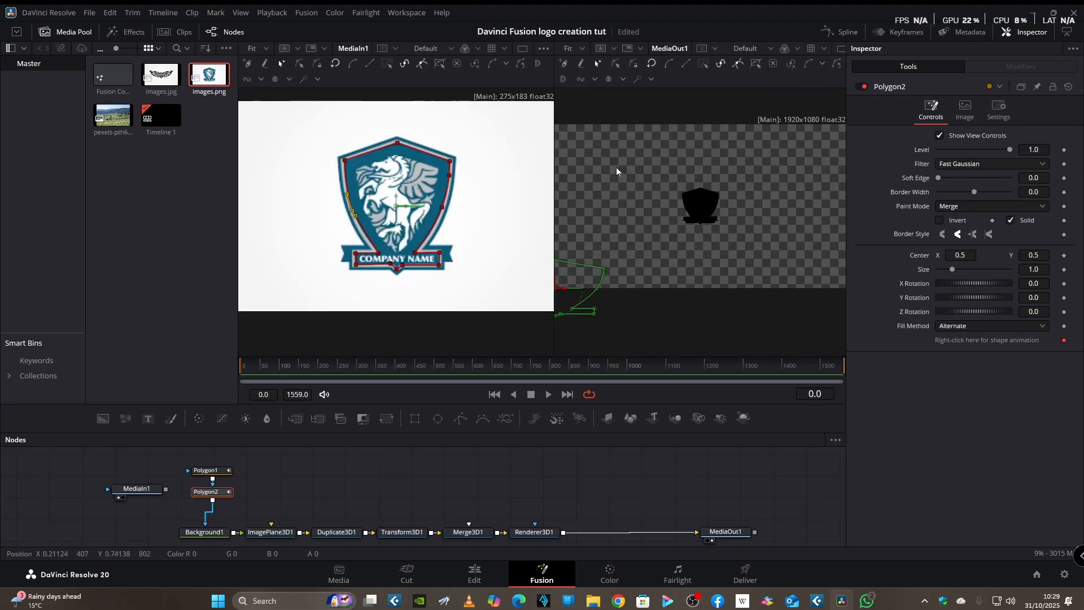
{"action": "left_click", "coordinate": [843, 50]}
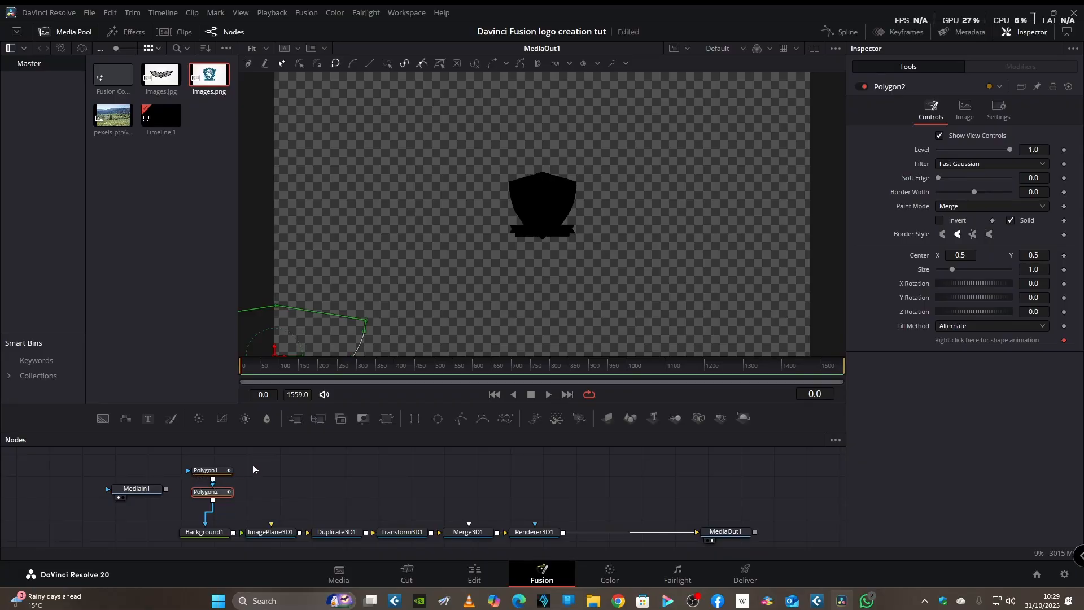
{"action": "mouse_move", "coordinate": [212, 479]}
{"action": "left_mouse_down"}
{"action": "mouse_move", "coordinate": [217, 499]}
{"action": "mouse_move", "coordinate": [212, 482]}
{"action": "left_mouse_up"}
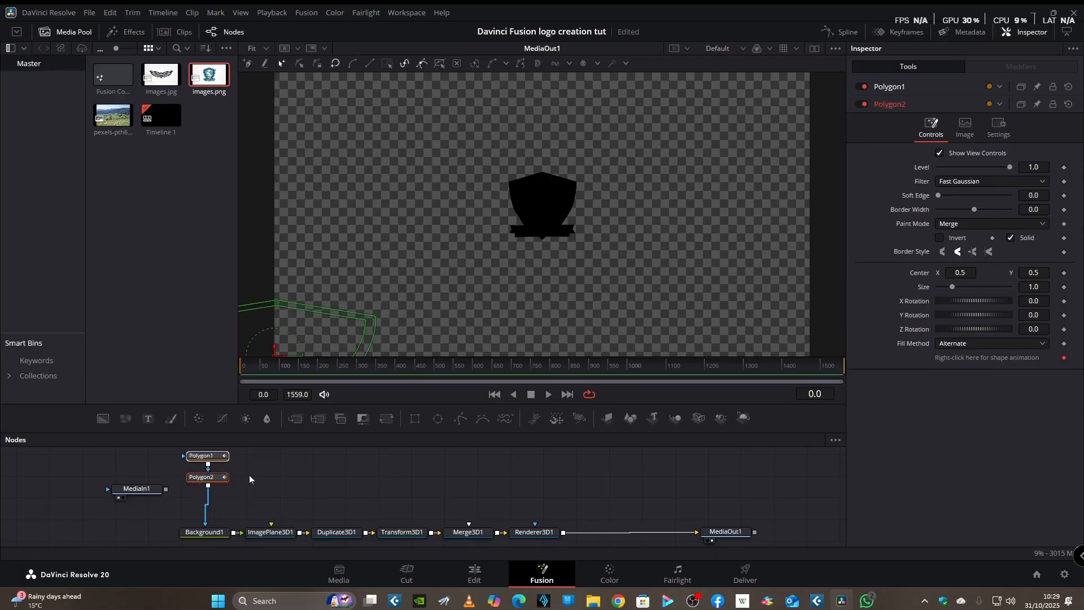
{"action": "left_click", "coordinate": [252, 482]}
{"action": "left_click", "coordinate": [198, 479]}
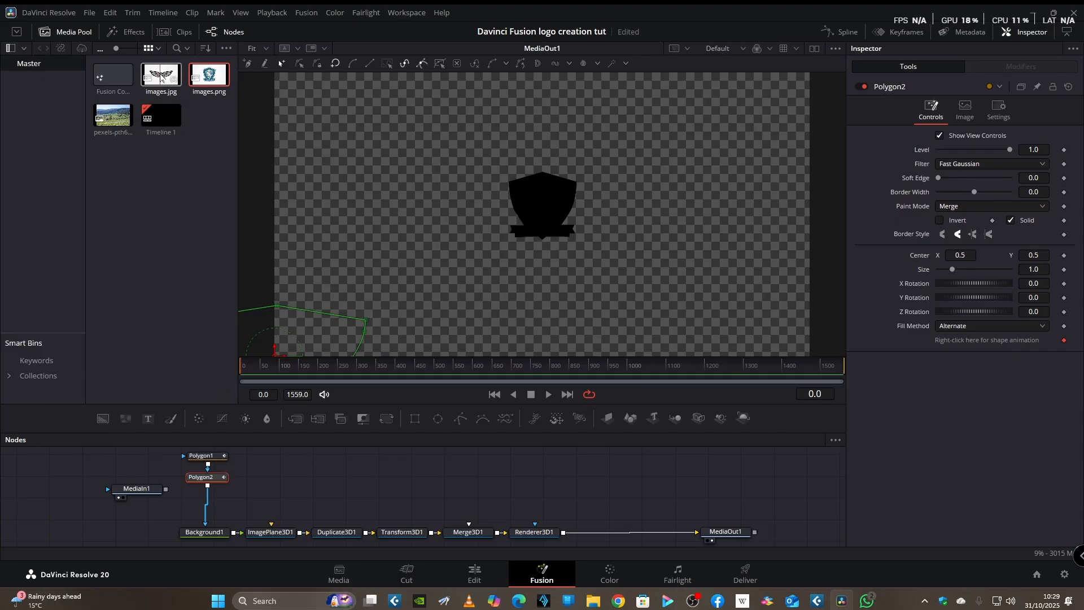
Step: Delete the images.png MediaIn1 node and add images.jpg from the media pool to the node graph in its place
{"action": "mouse_move", "coordinate": [161, 76]}
{"action": "left_mouse_down"}
{"action": "mouse_move", "coordinate": [137, 308]}
{"action": "mouse_move", "coordinate": [172, 151]}
{"action": "mouse_move", "coordinate": [161, 78]}
{"action": "left_mouse_up"}
{"action": "left_click_drag", "start_coordinate": [149, 494], "coordinate": [151, 498]}
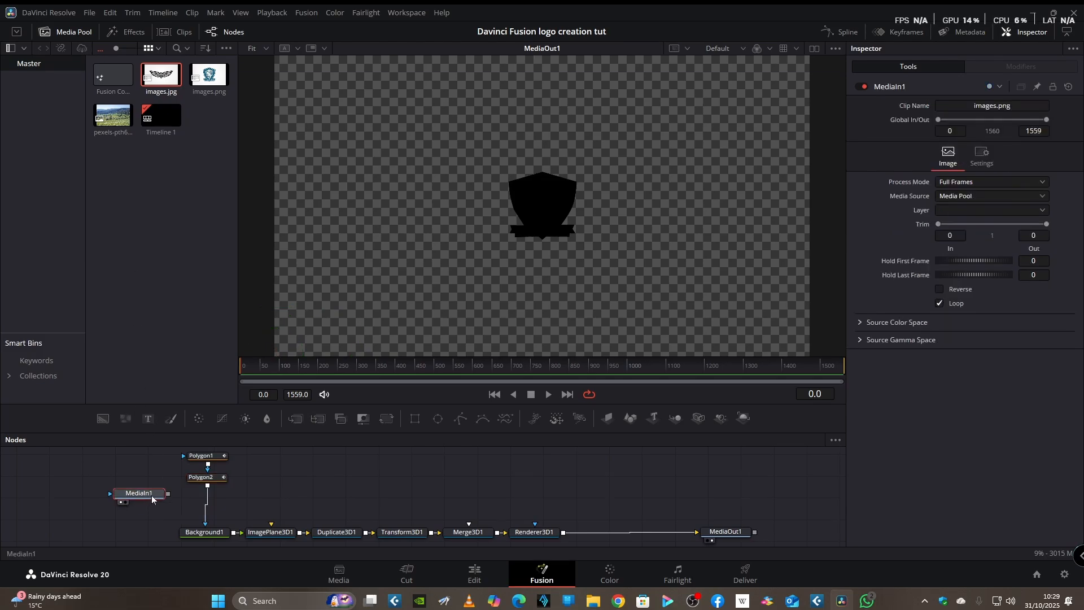
{"action": "key", "text": "Delete"}
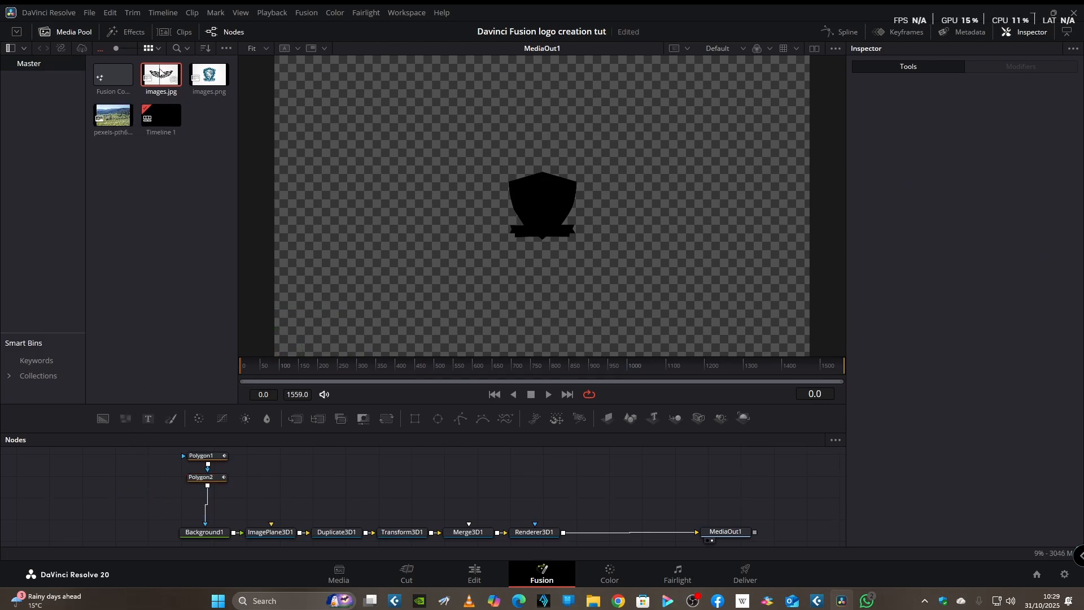
{"action": "left_click_drag", "start_coordinate": [160, 71], "coordinate": [124, 492]}
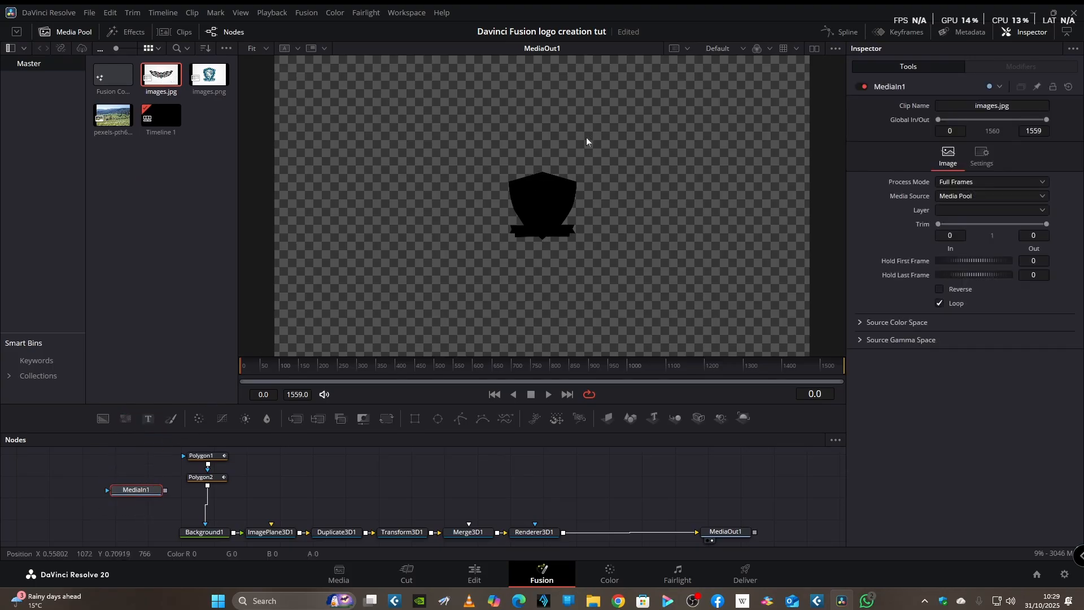
Step: Display the new MediaIn1 eagle image in the single viewer and deselect the polygon nodes to hide their outlines
{"action": "left_click", "coordinate": [814, 49]}
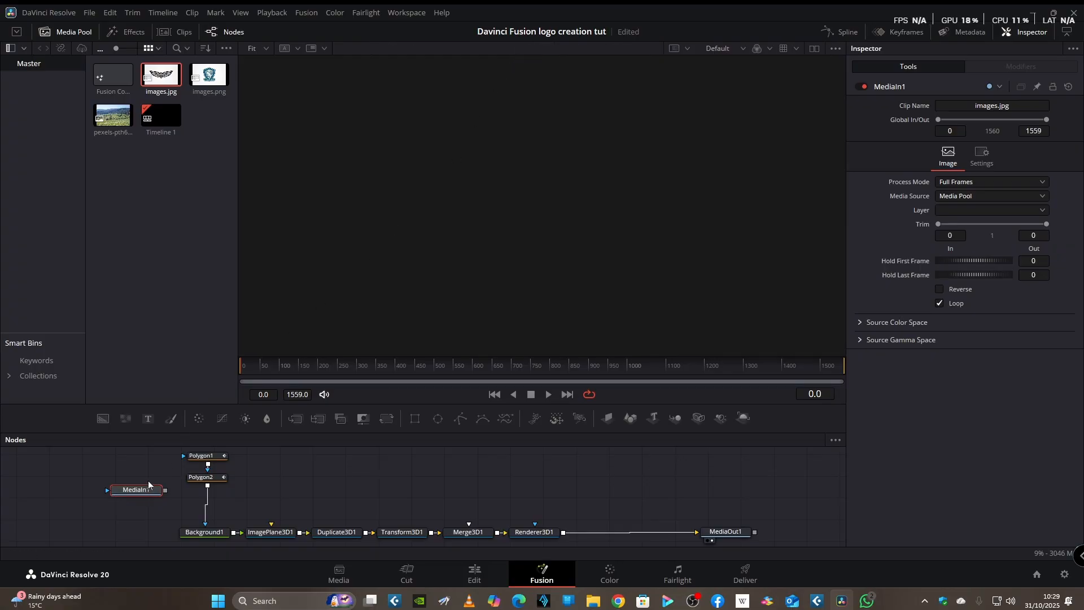
{"action": "left_click_drag", "start_coordinate": [149, 485], "coordinate": [344, 280]}
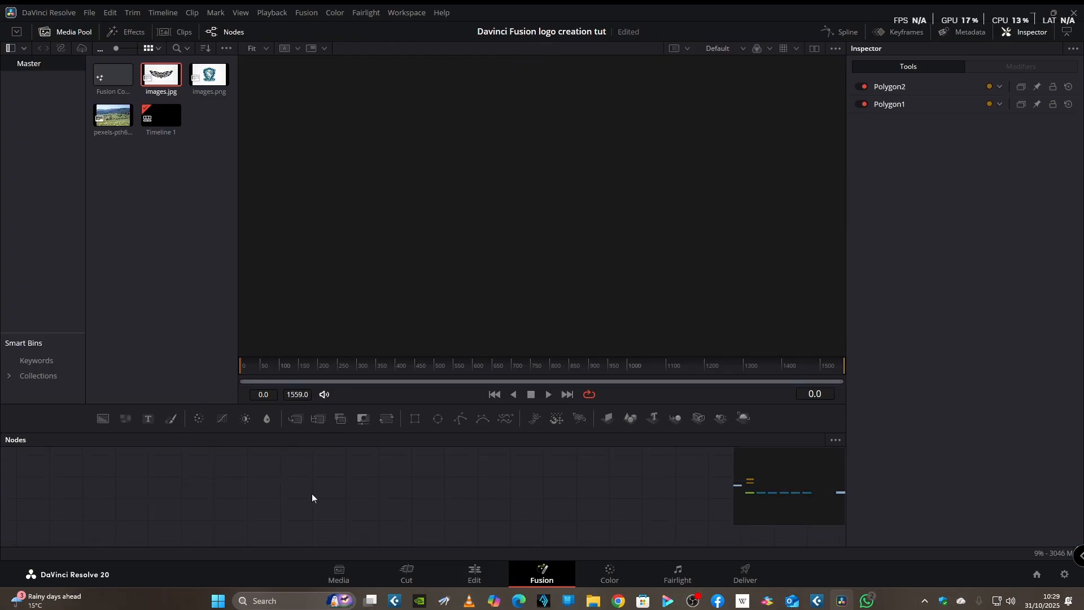
{"action": "scroll", "coordinate": [312, 496], "scroll_direction": "down", "scroll_amount": 5}
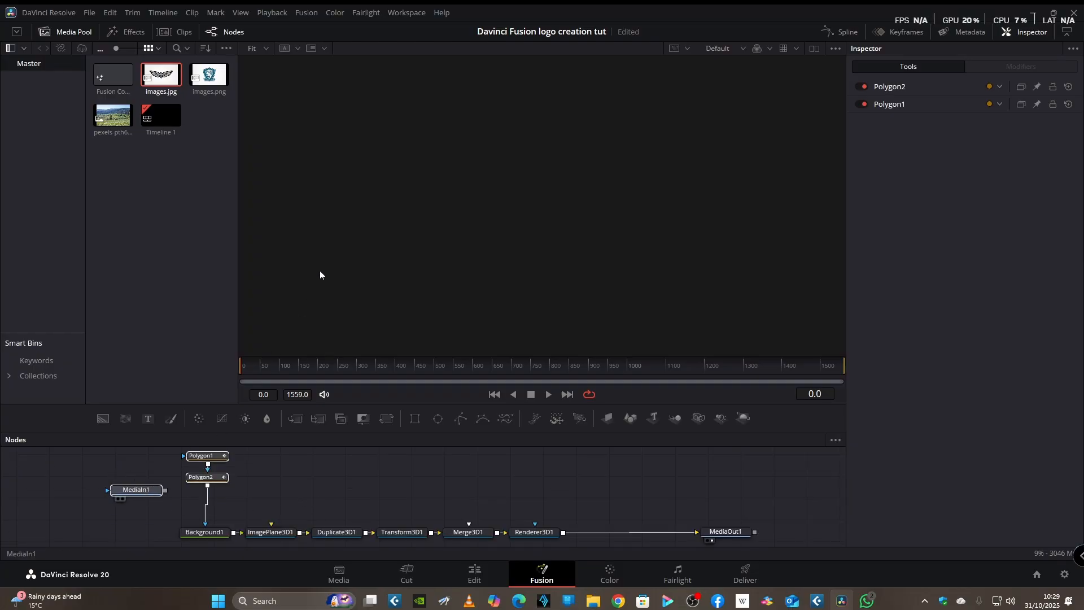
{"action": "left_click_drag", "start_coordinate": [321, 271], "coordinate": [326, 268]}
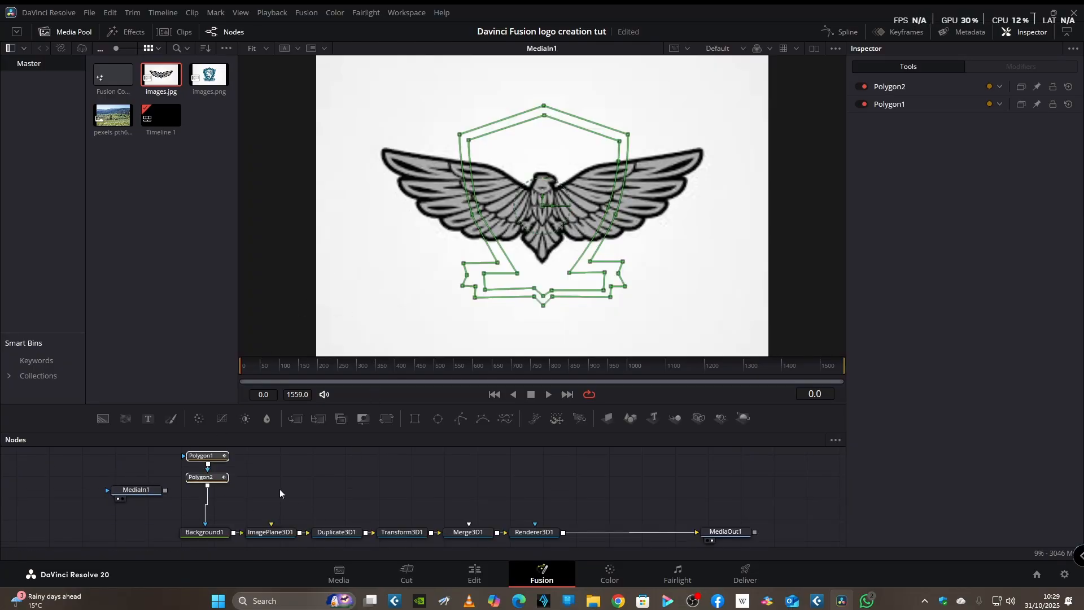
{"action": "left_click", "coordinate": [250, 495]}
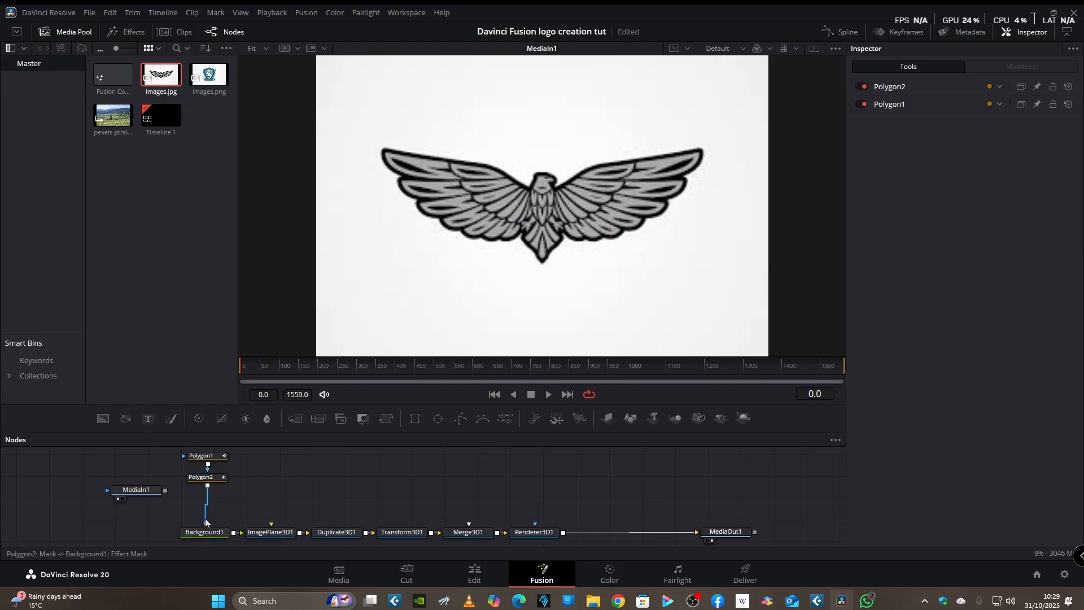
Step: Add a polygon mask between Polygon2 and Background1 and begin tracing the eagle's left wing along its upper edge from the tip
{"action": "left_click", "coordinate": [203, 476]}
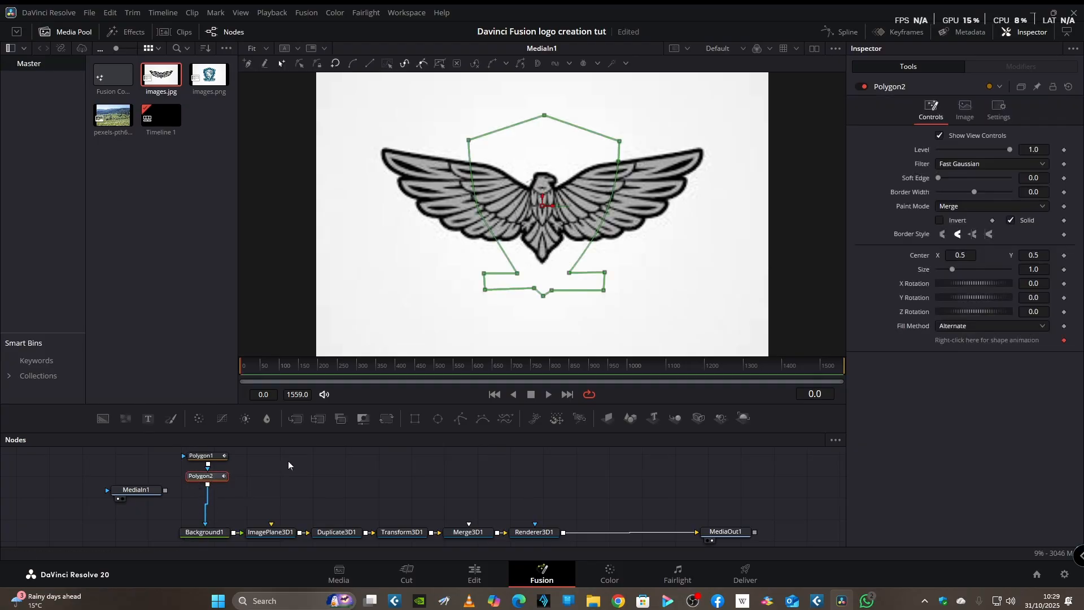
{"action": "left_click", "coordinate": [460, 420]}
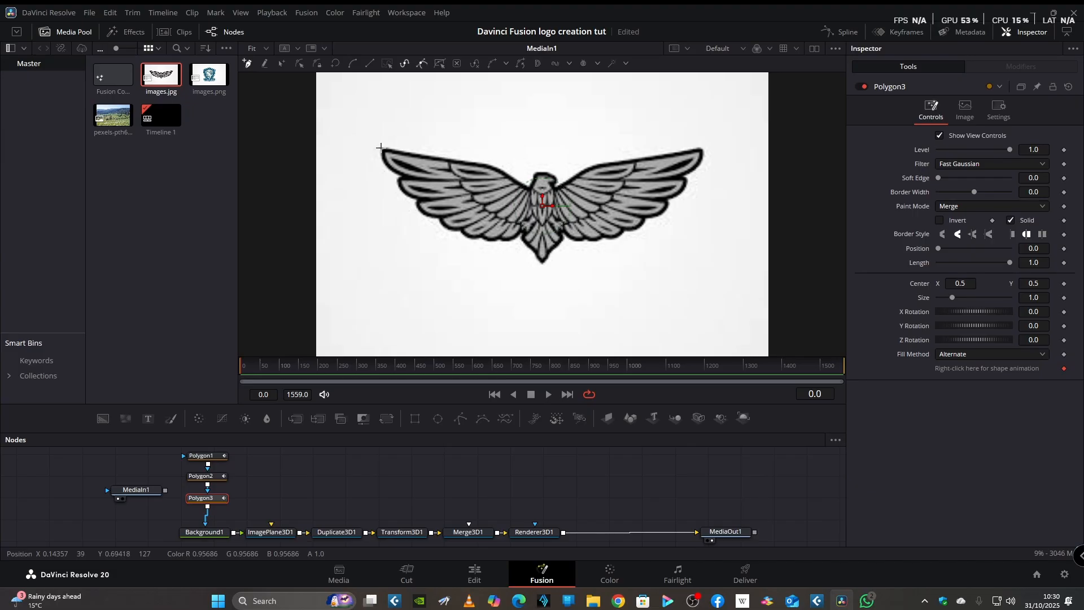
{"action": "left_click_drag", "start_coordinate": [381, 147], "coordinate": [427, 147]}
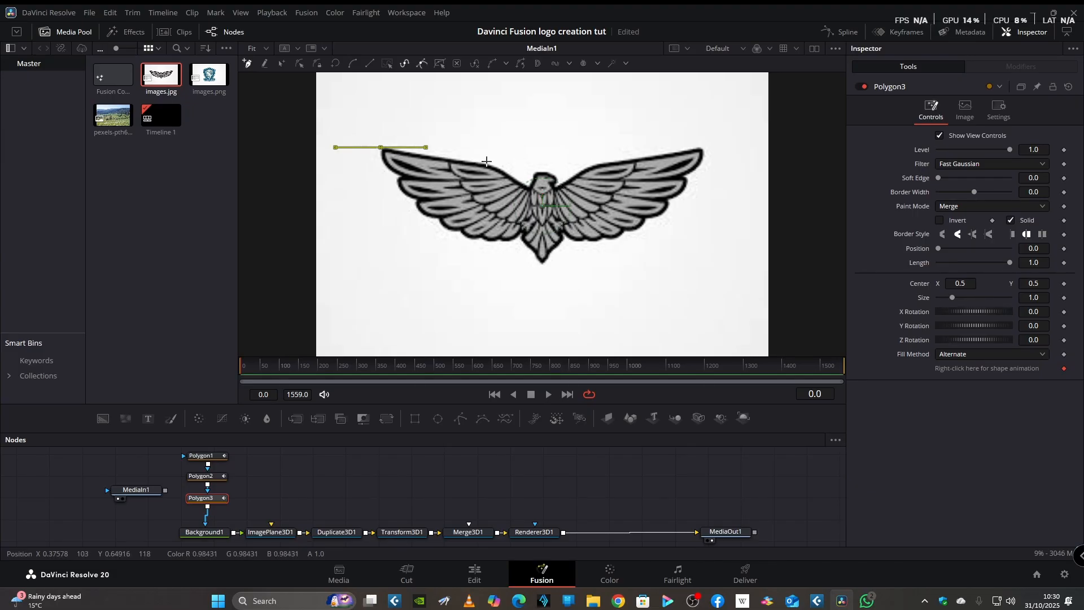
{"action": "left_click", "coordinate": [487, 162]}
{"action": "right_click", "coordinate": [489, 163]}
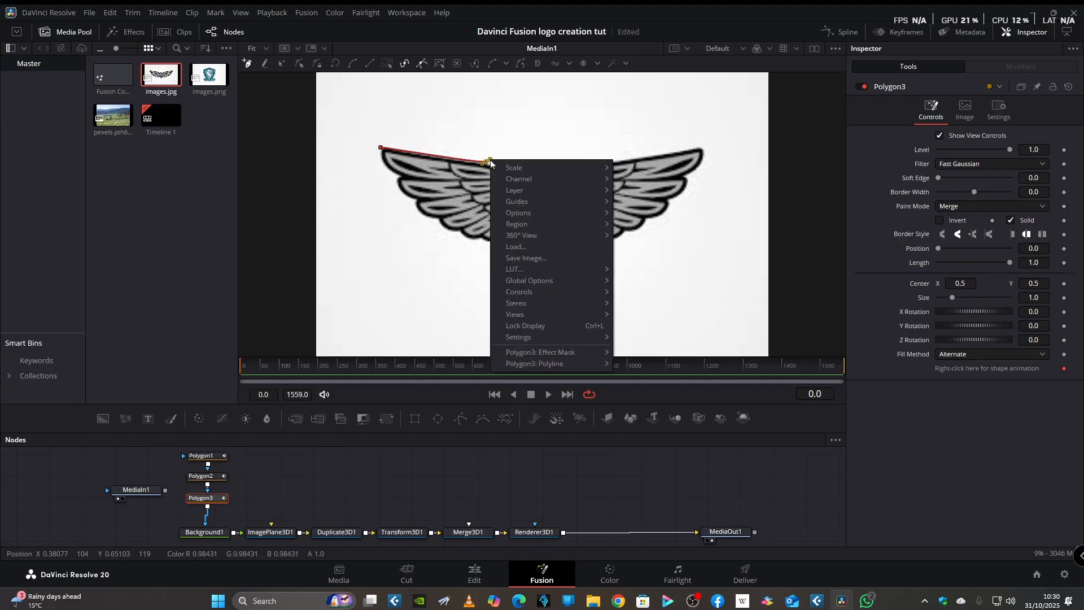
{"action": "left_click", "coordinate": [291, 188]}
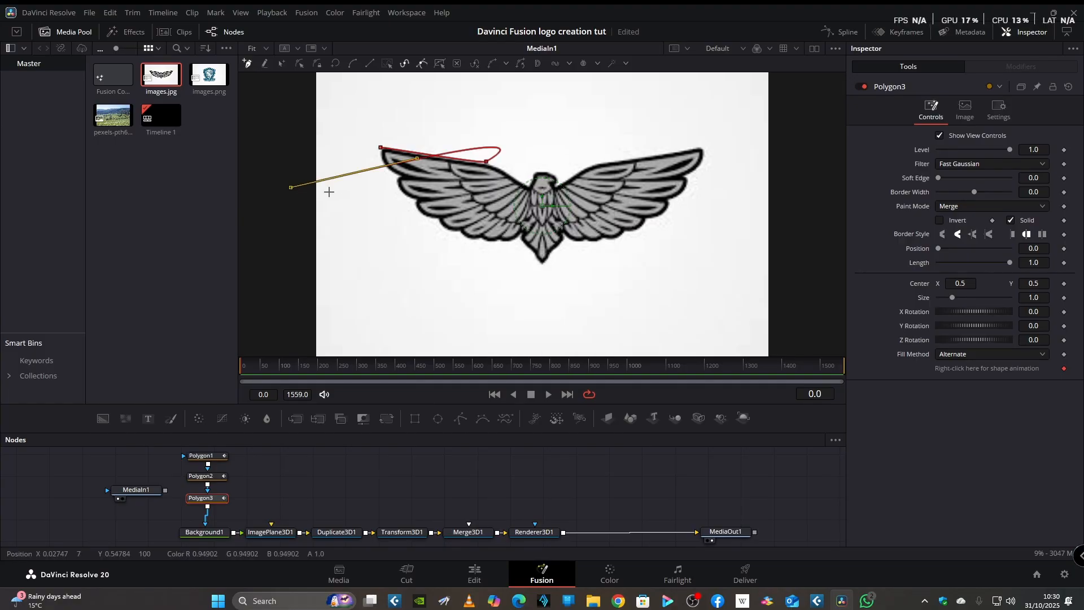
{"action": "key", "text": "ctrl+z"}
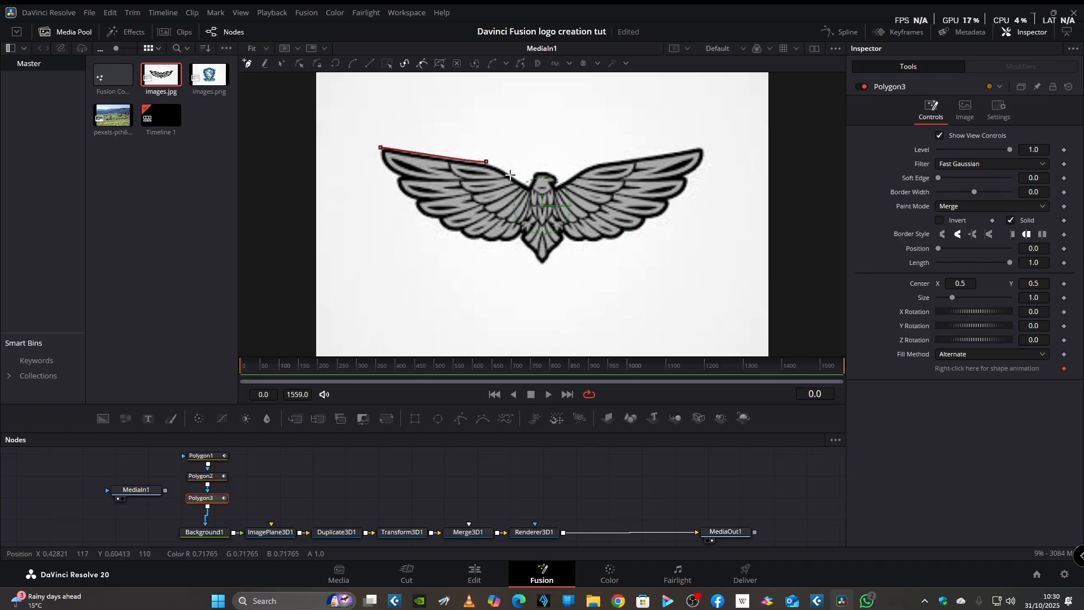
Step: Continue the polygon outline down the left wing's inner upper edge to the neck and around the eagle's head and beak
{"action": "left_click_drag", "start_coordinate": [502, 165], "coordinate": [516, 180]}
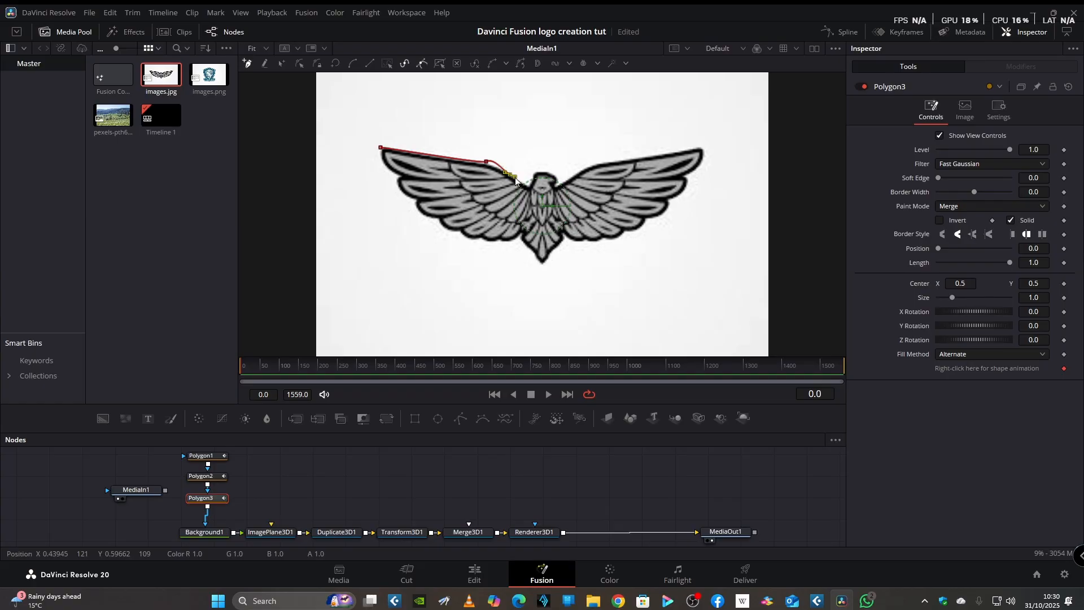
{"action": "left_click", "coordinate": [528, 186]}
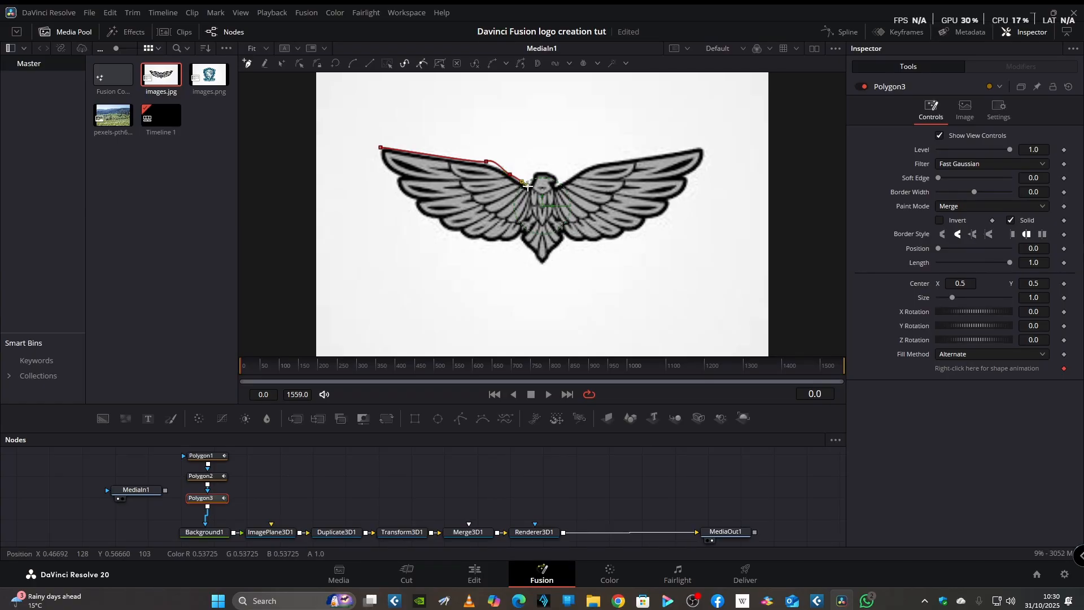
{"action": "left_click_drag", "start_coordinate": [529, 186], "coordinate": [531, 183]}
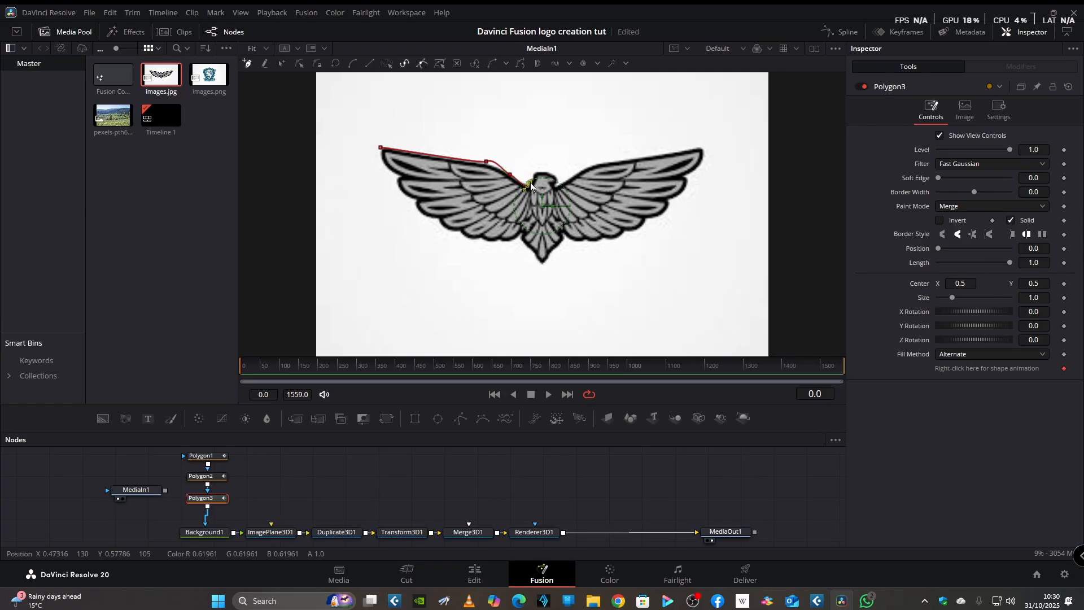
{"action": "left_click", "coordinate": [533, 177]}
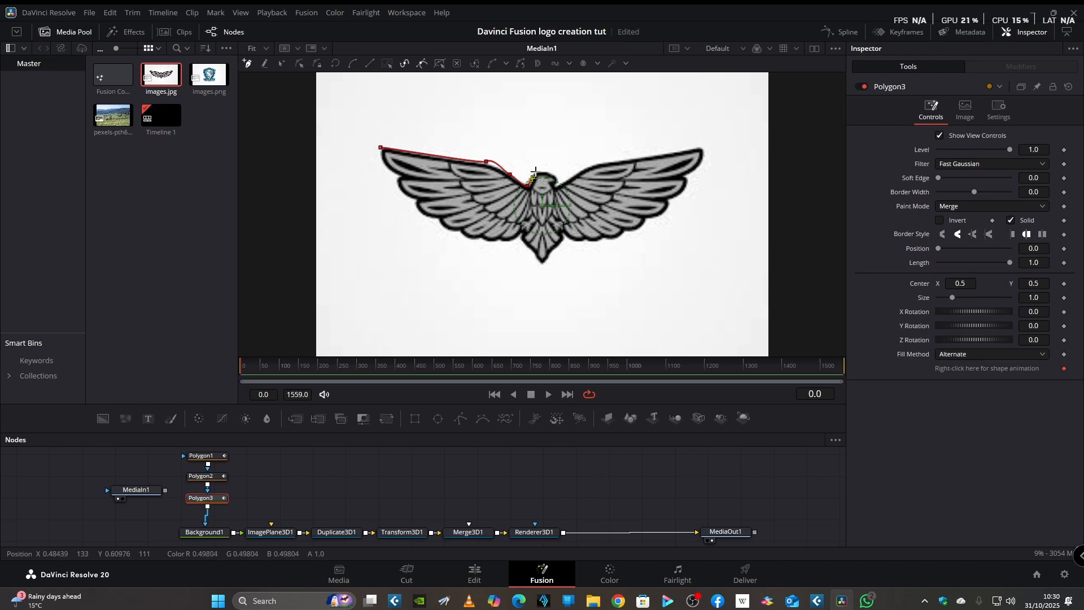
{"action": "left_click", "coordinate": [535, 171]}
{"action": "left_click", "coordinate": [555, 177]}
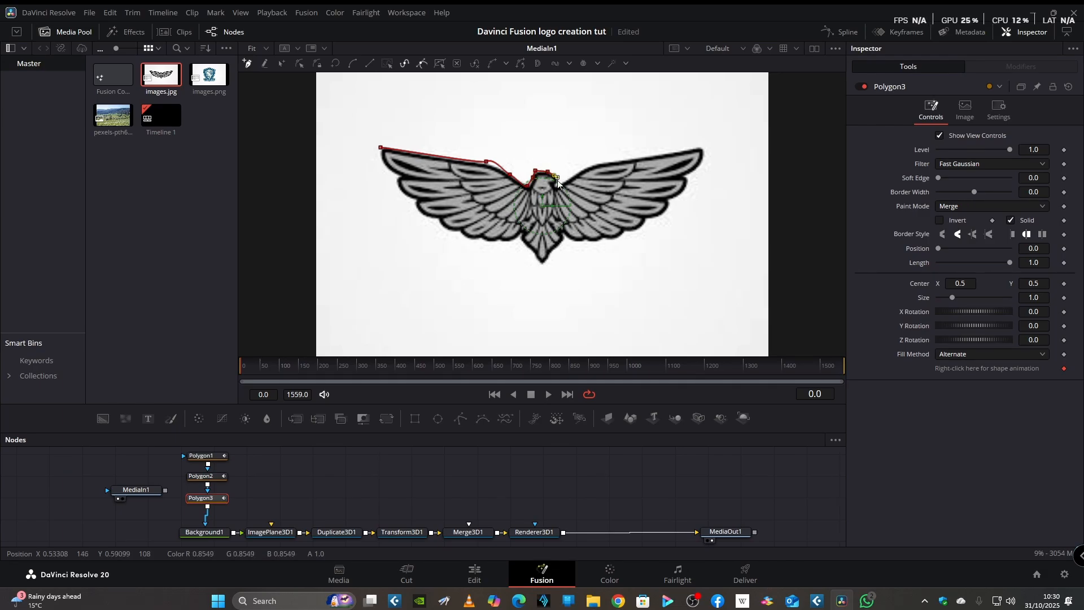
{"action": "left_click", "coordinate": [552, 184]}
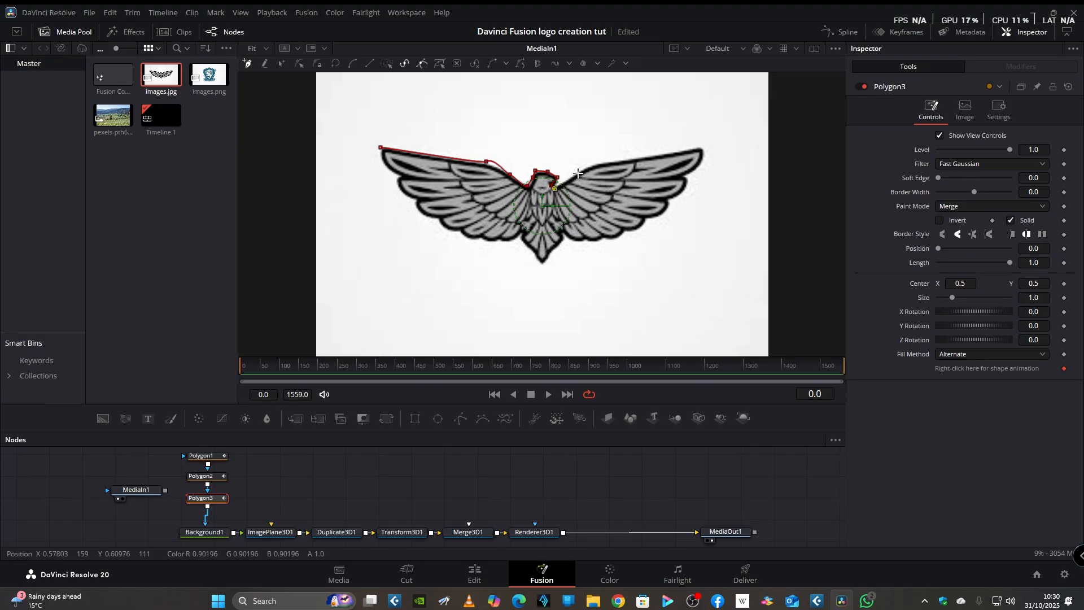
Step: Trace the upper edge of the eagle's right wing from the neck out to the wing tip
{"action": "left_click", "coordinate": [576, 175]}
{"action": "left_click", "coordinate": [601, 163]}
{"action": "left_click", "coordinate": [613, 160]}
{"action": "left_click", "coordinate": [628, 159]}
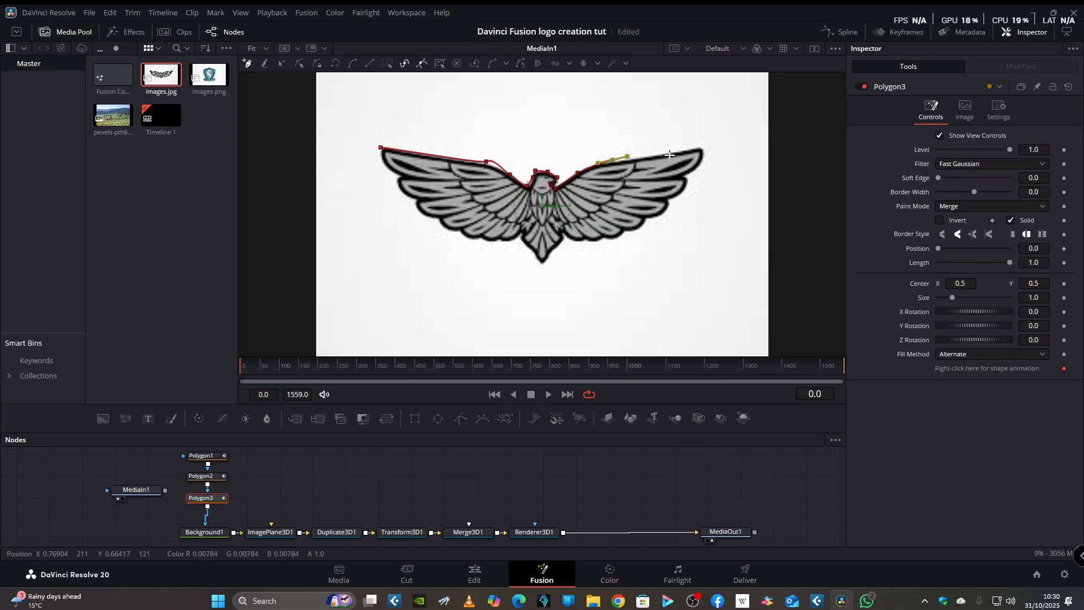
{"action": "left_click", "coordinate": [701, 146]}
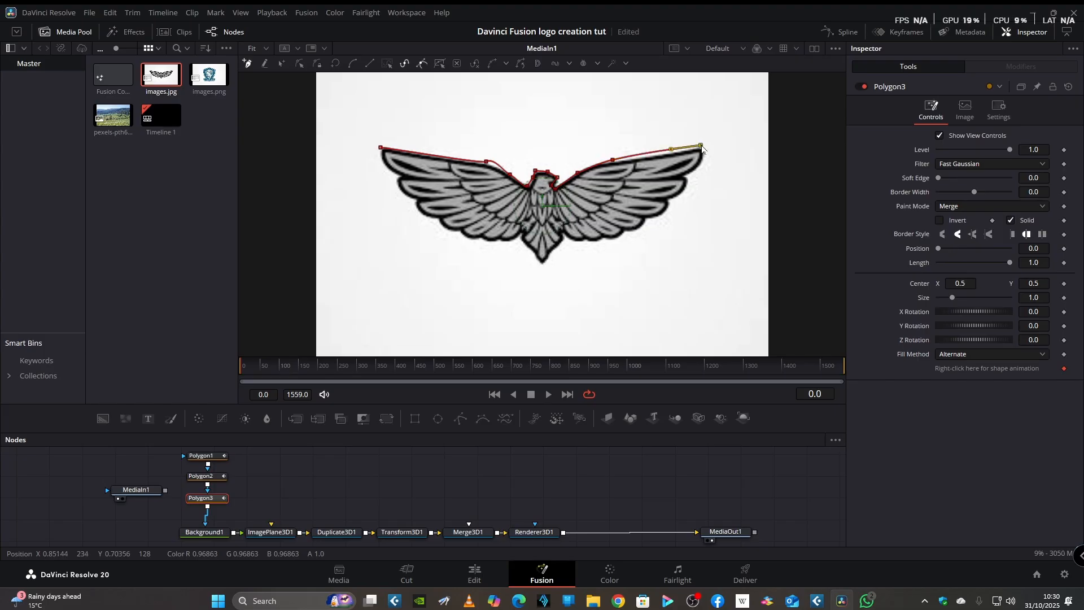
{"action": "left_click_drag", "start_coordinate": [713, 144], "coordinate": [715, 146]}
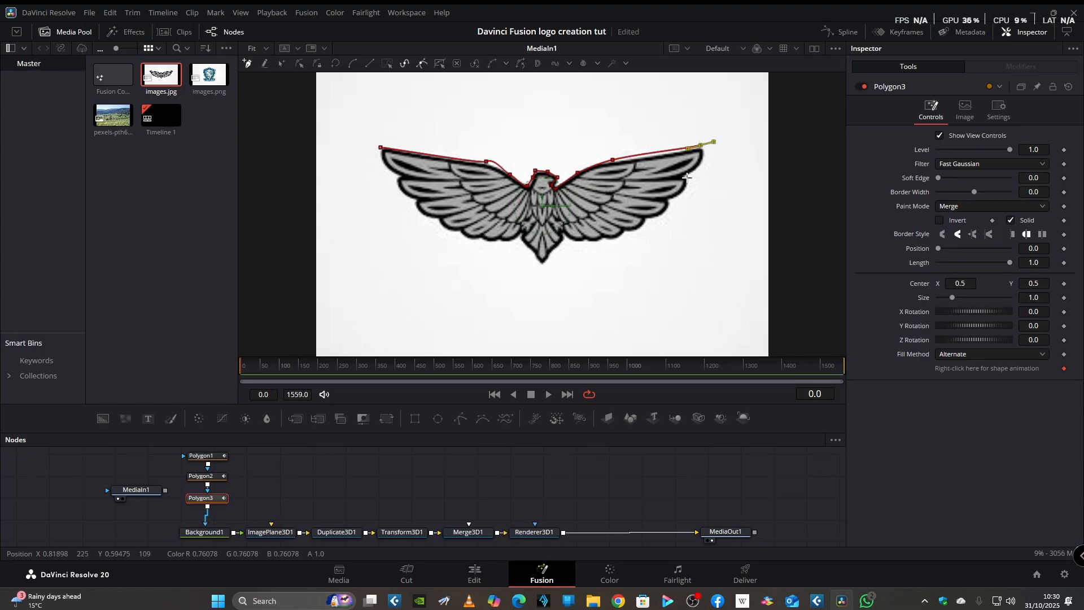
Step: Trace the right wing's feathered lower edge with curved points from the wing tip back to the eagle's body
{"action": "left_click", "coordinate": [685, 178]}
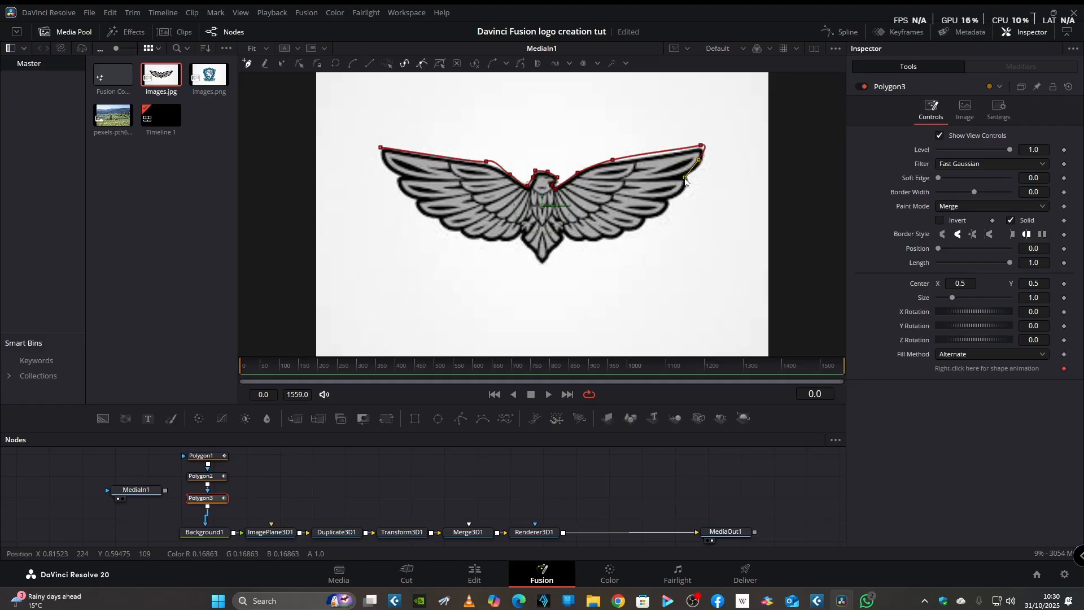
{"action": "left_click_drag", "start_coordinate": [679, 188], "coordinate": [614, 222]}
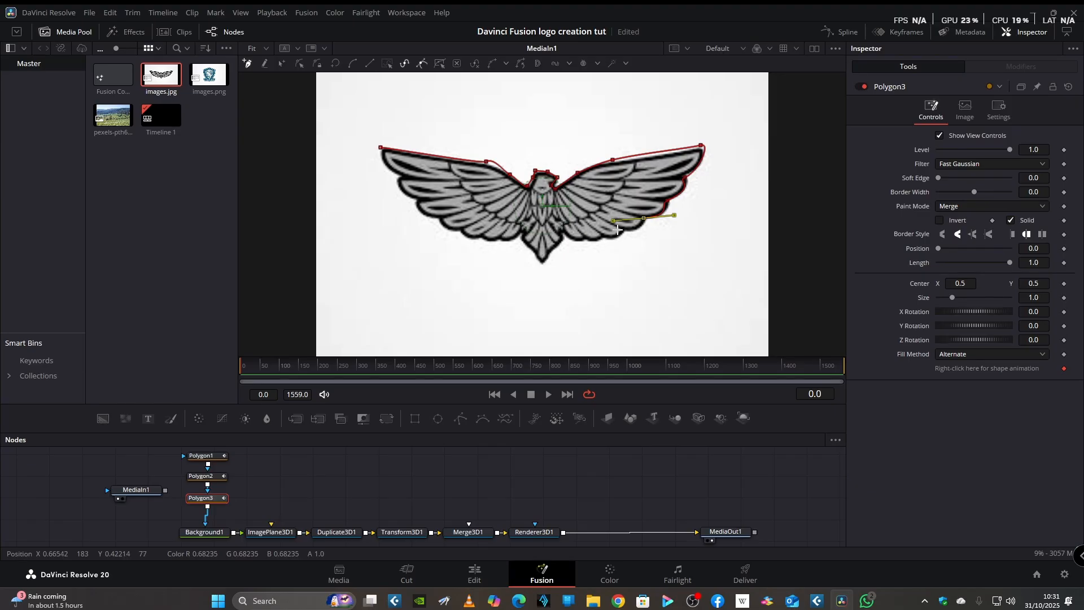
{"action": "left_click_drag", "start_coordinate": [622, 230], "coordinate": [577, 237]}
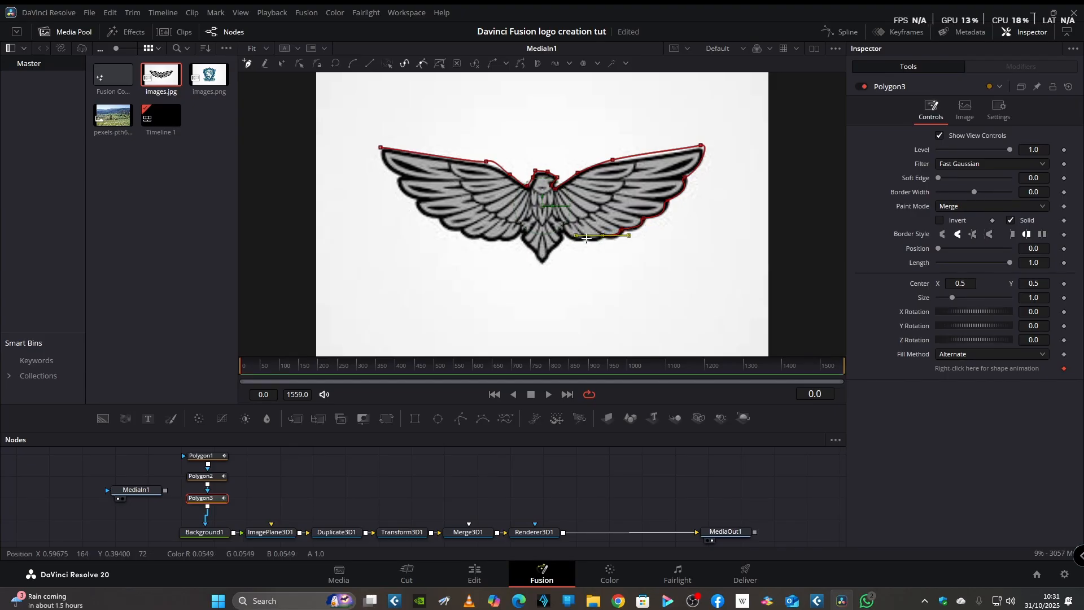
{"action": "left_click_drag", "start_coordinate": [585, 238], "coordinate": [562, 234]}
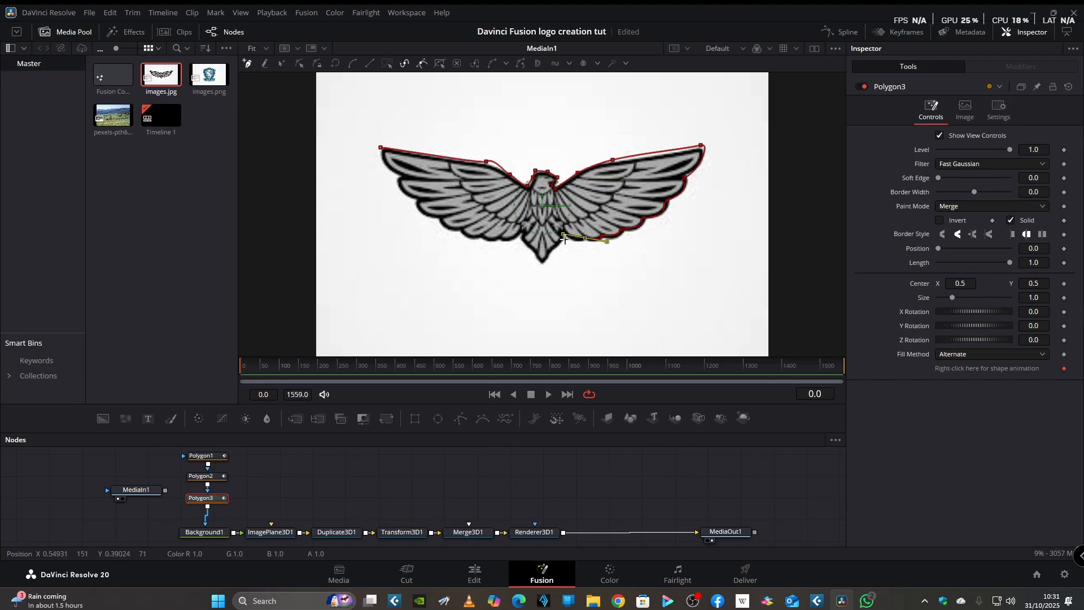
Step: Trace the eagle's tail from the right wing's base around the lower tip and up to the left wing's base
{"action": "left_click", "coordinate": [564, 239]}
{"action": "left_click_drag", "start_coordinate": [562, 243], "coordinate": [539, 231]}
{"action": "left_click_drag", "start_coordinate": [563, 239], "coordinate": [542, 248]}
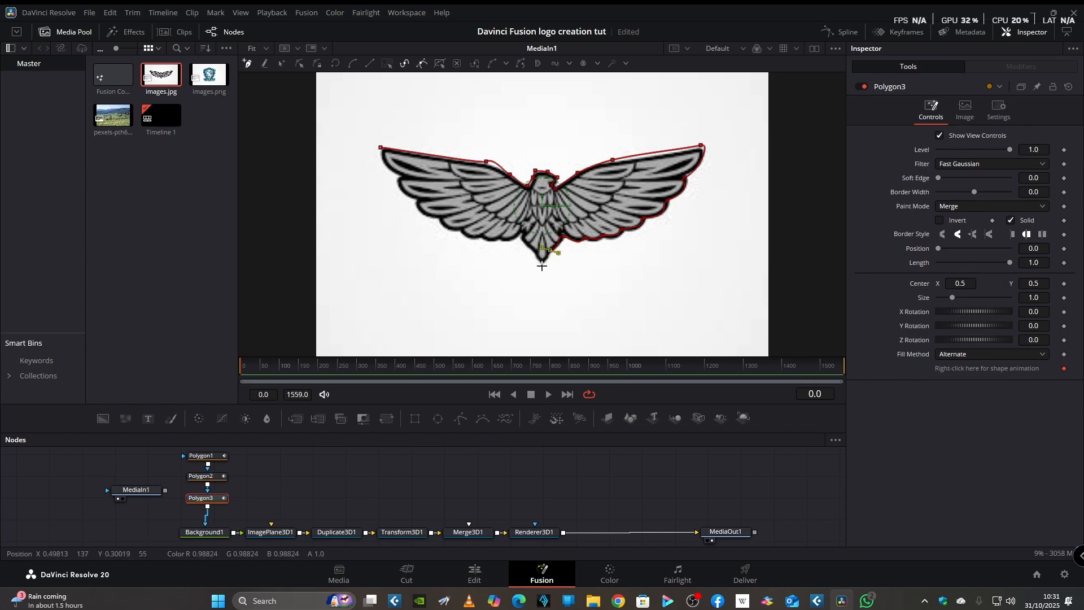
{"action": "left_click_drag", "start_coordinate": [541, 265], "coordinate": [534, 268]}
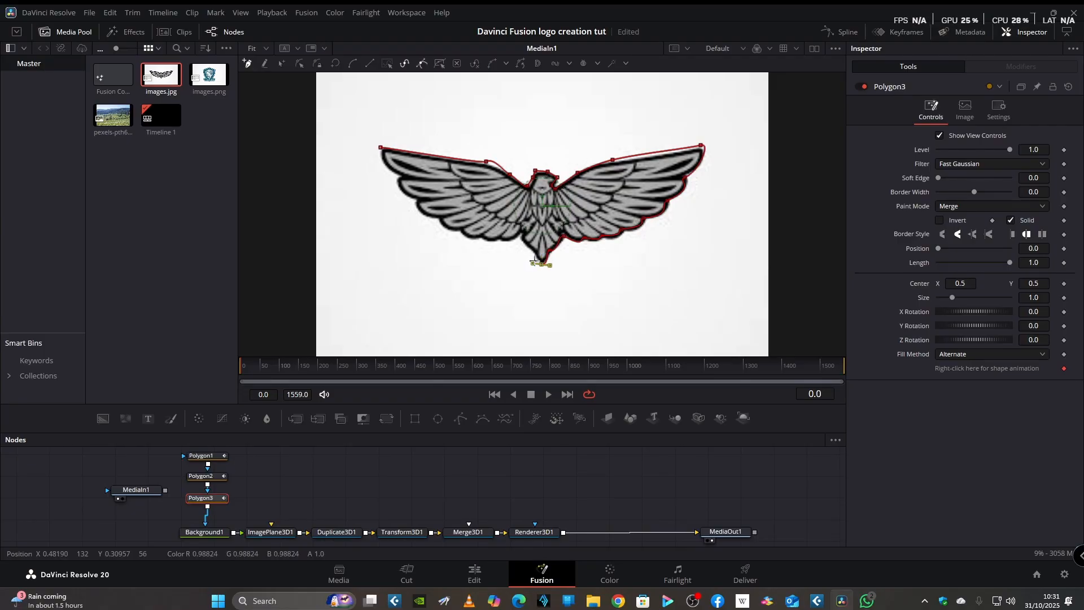
{"action": "left_click", "coordinate": [532, 253]}
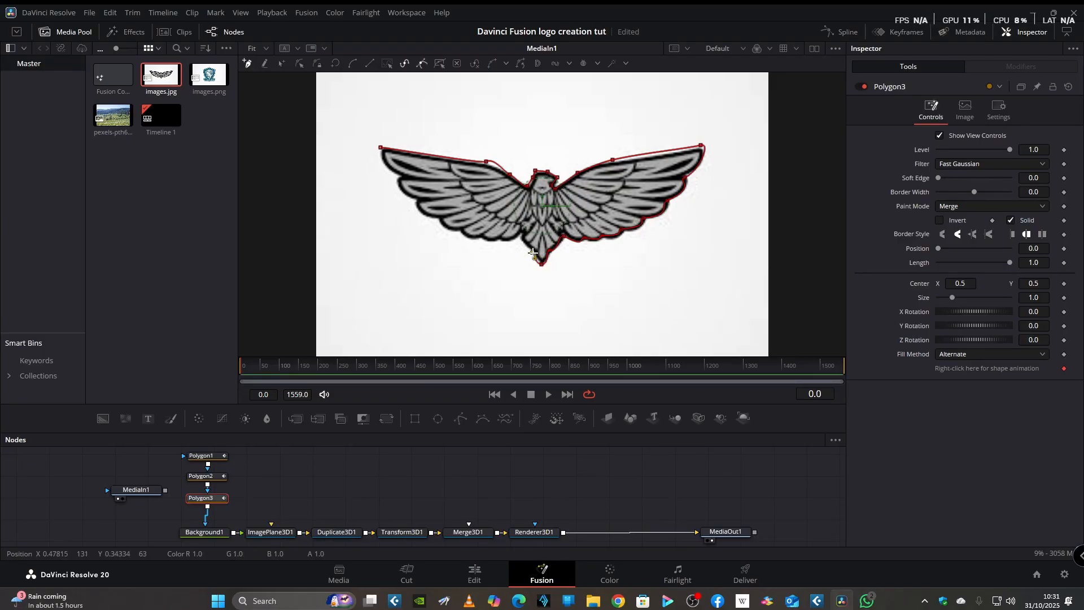
{"action": "left_click", "coordinate": [522, 240]}
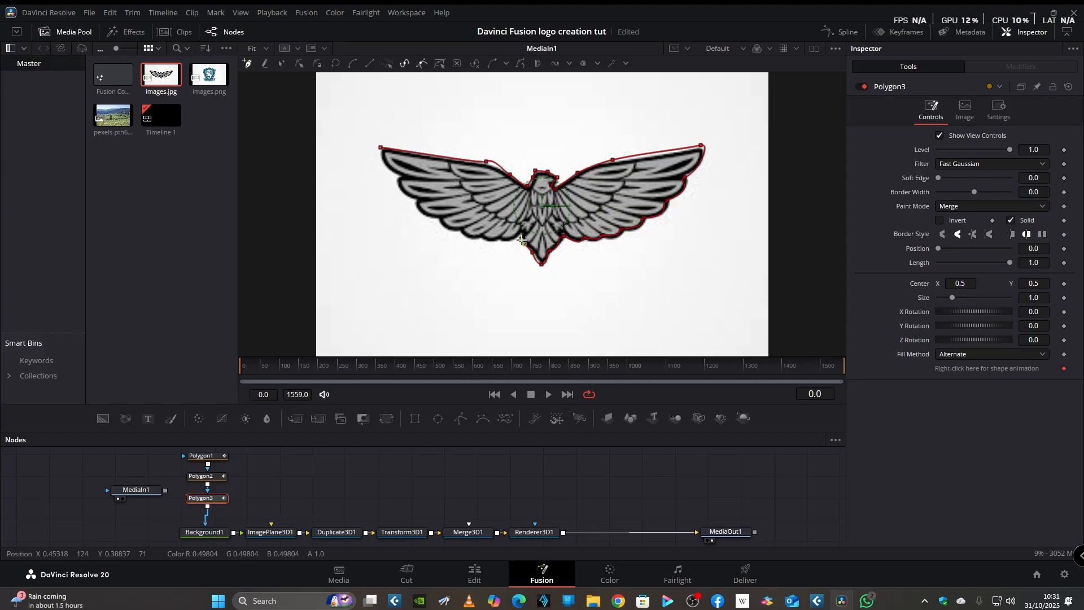
{"action": "left_click", "coordinate": [525, 235]}
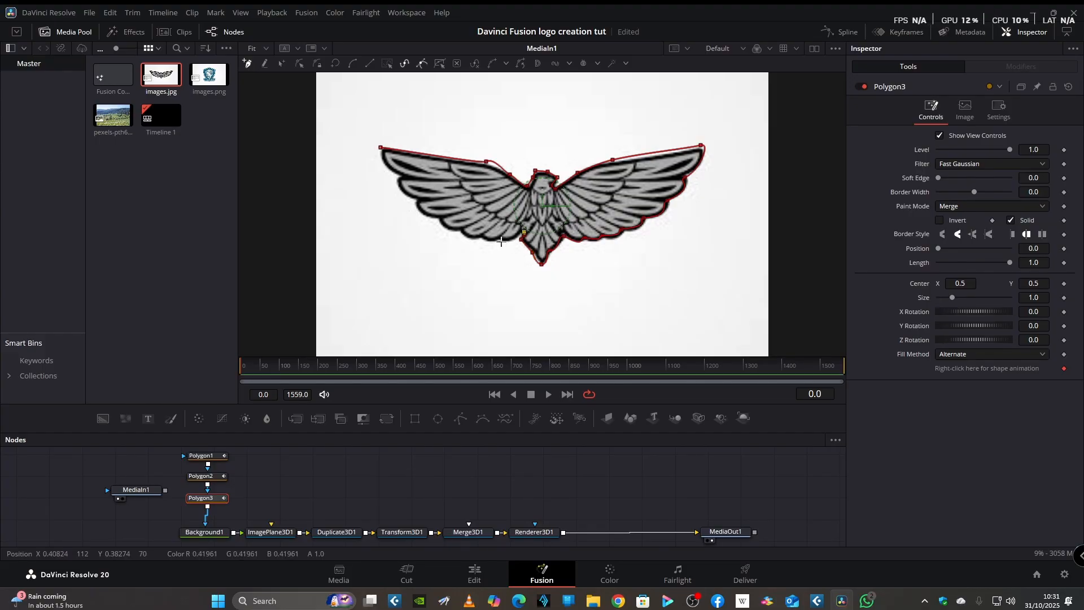
Step: Trace the left wing's feathered lower edge to close the outline at its starting point on the wing tip, and save the project
{"action": "left_click_drag", "start_coordinate": [499, 239], "coordinate": [474, 226]}
{"action": "left_click_drag", "start_coordinate": [461, 231], "coordinate": [456, 218]}
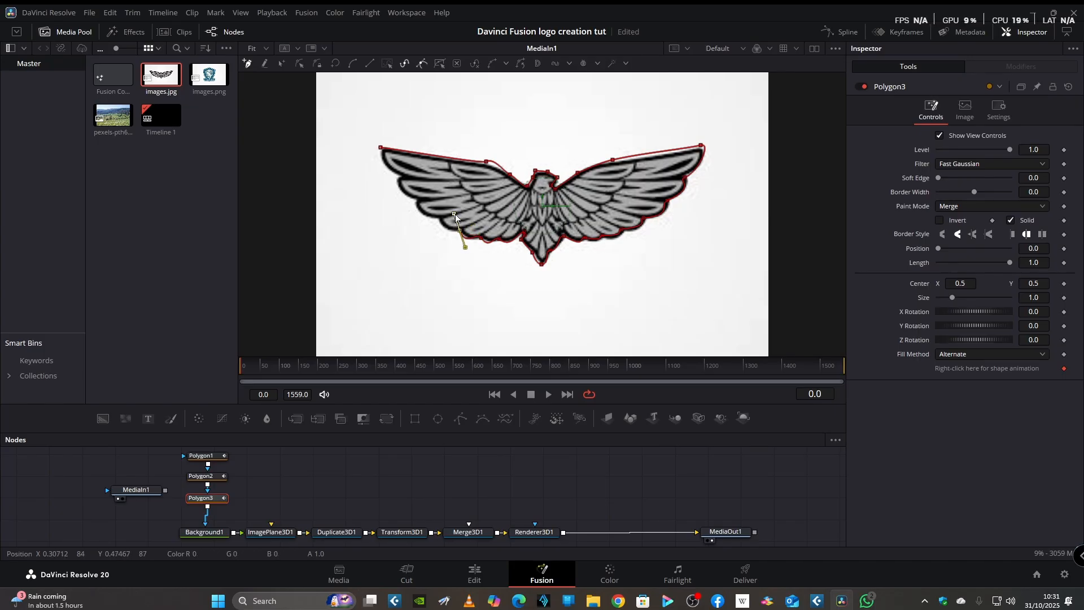
{"action": "left_click_drag", "start_coordinate": [438, 218], "coordinate": [418, 193]}
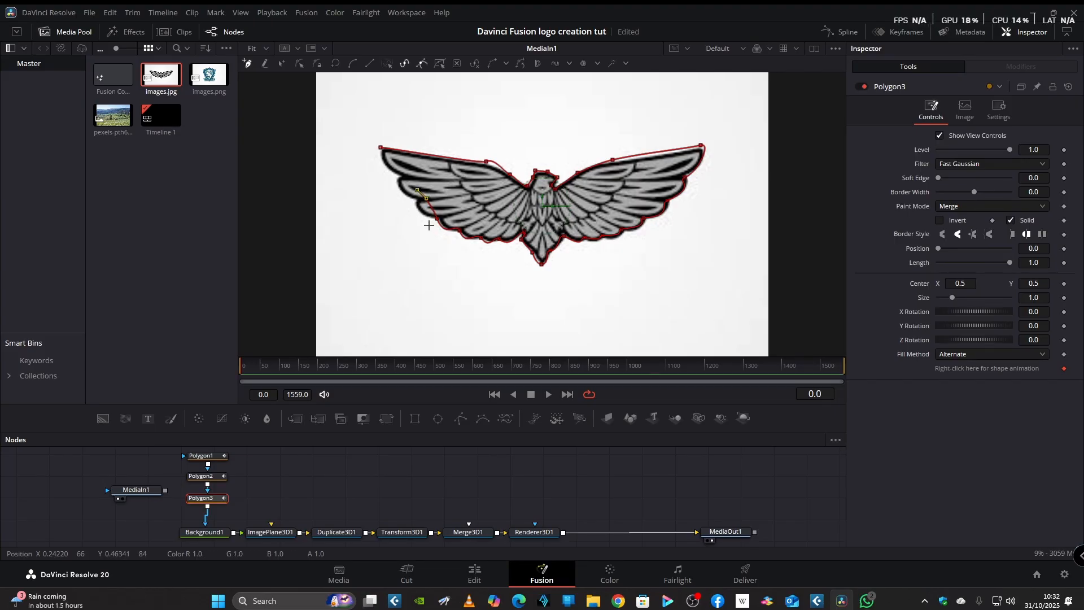
{"action": "key", "text": "ctrl+z"}
{"action": "left_click", "coordinate": [437, 218]}
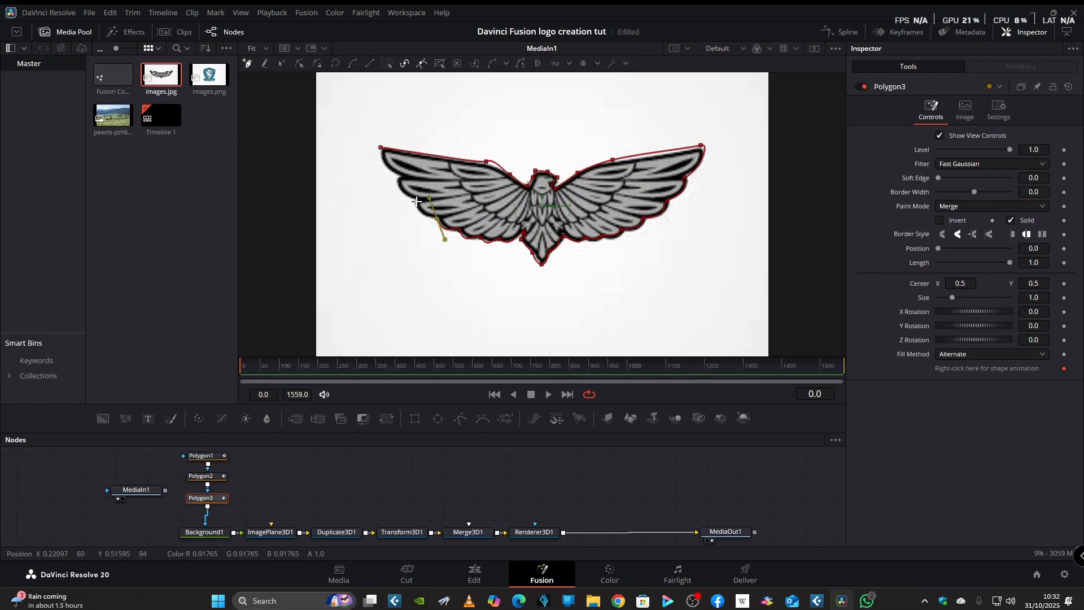
{"action": "left_click_drag", "start_coordinate": [416, 201], "coordinate": [409, 178]}
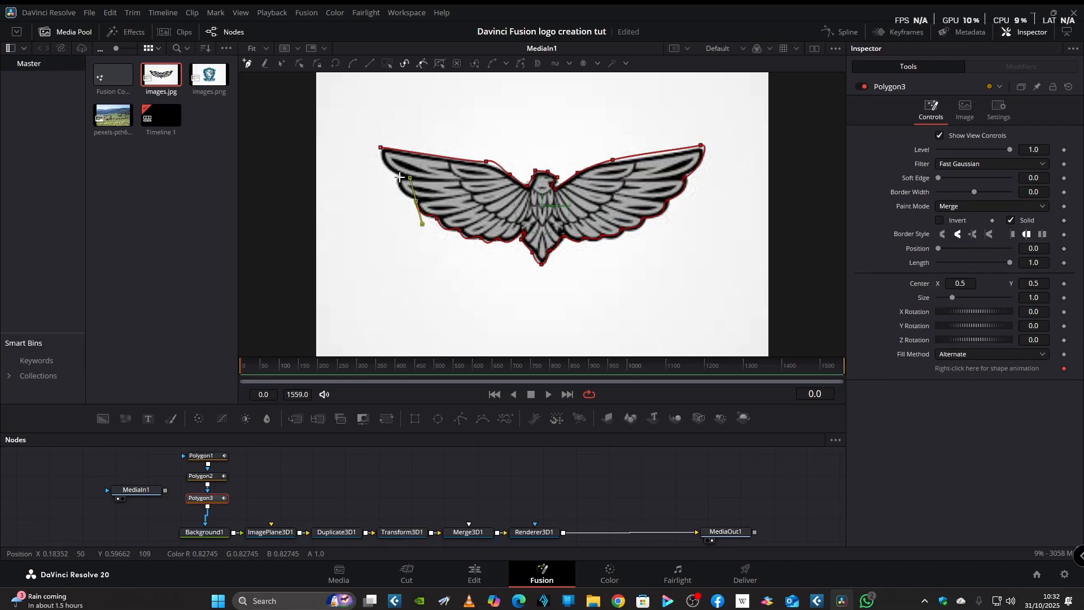
{"action": "left_click_drag", "start_coordinate": [400, 177], "coordinate": [409, 163]}
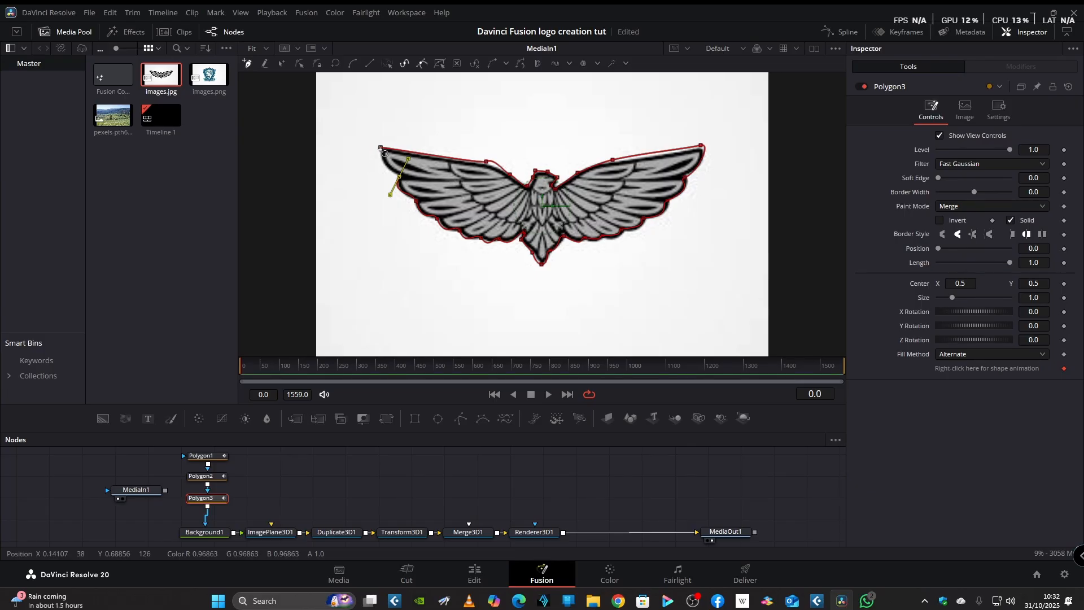
{"action": "left_click", "coordinate": [380, 148]}
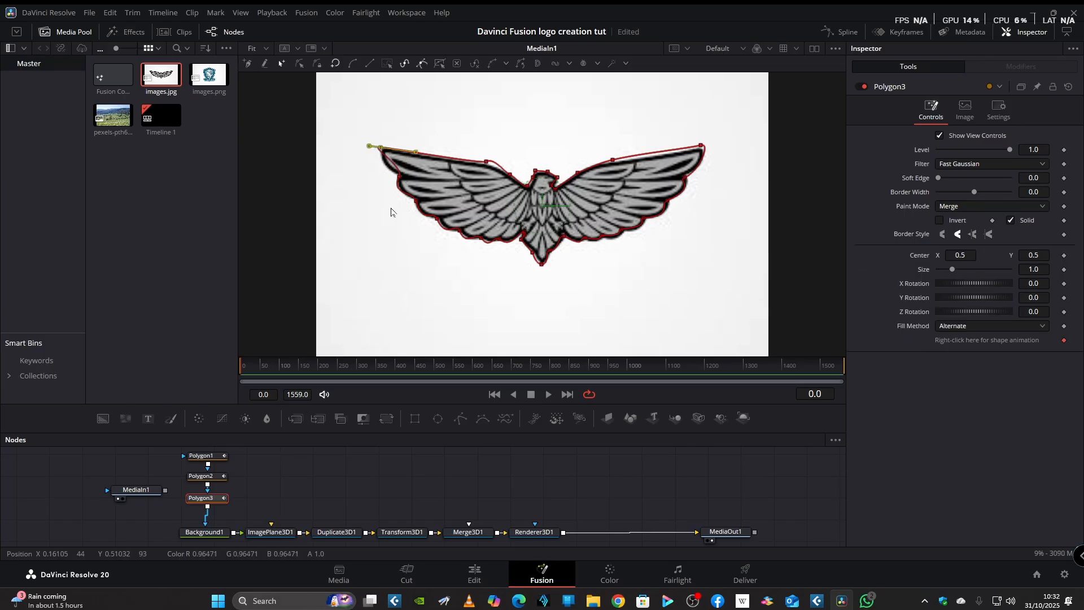
{"action": "key", "text": "ctrl+s"}
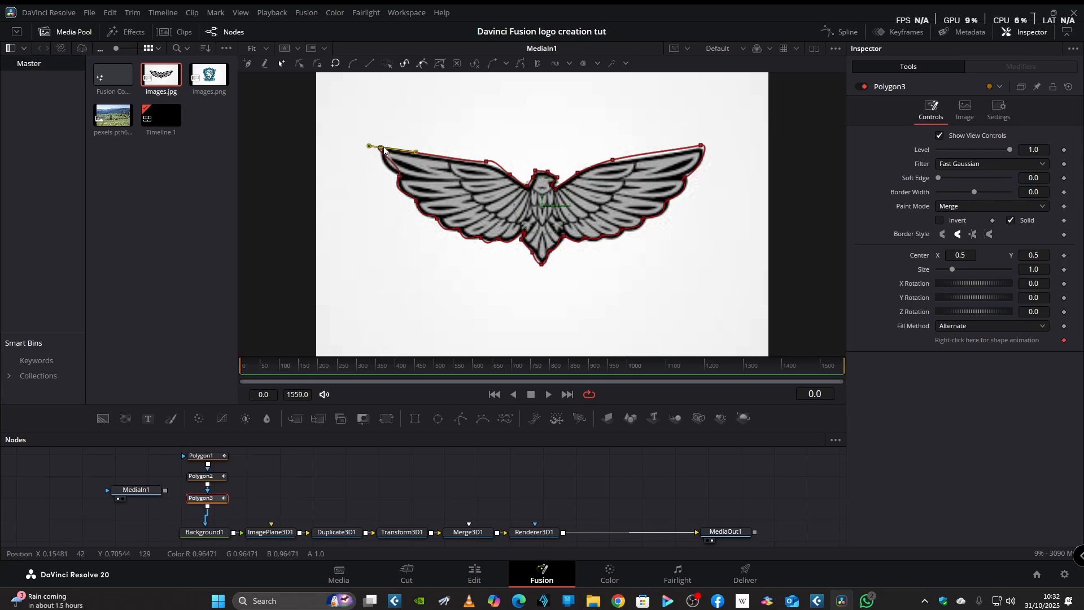
Step: Refine the eagle outline's curve handles and points along its upper edge, from the left wing tip across the head to the right wing tip
{"action": "left_click_drag", "start_coordinate": [382, 150], "coordinate": [385, 149]}
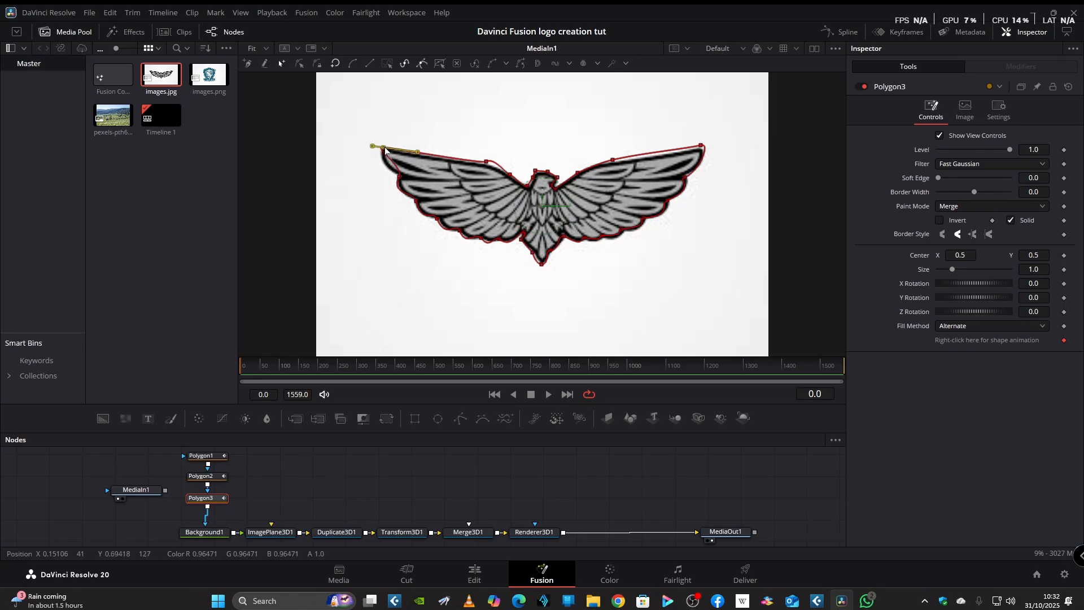
{"action": "left_click", "coordinate": [486, 163]}
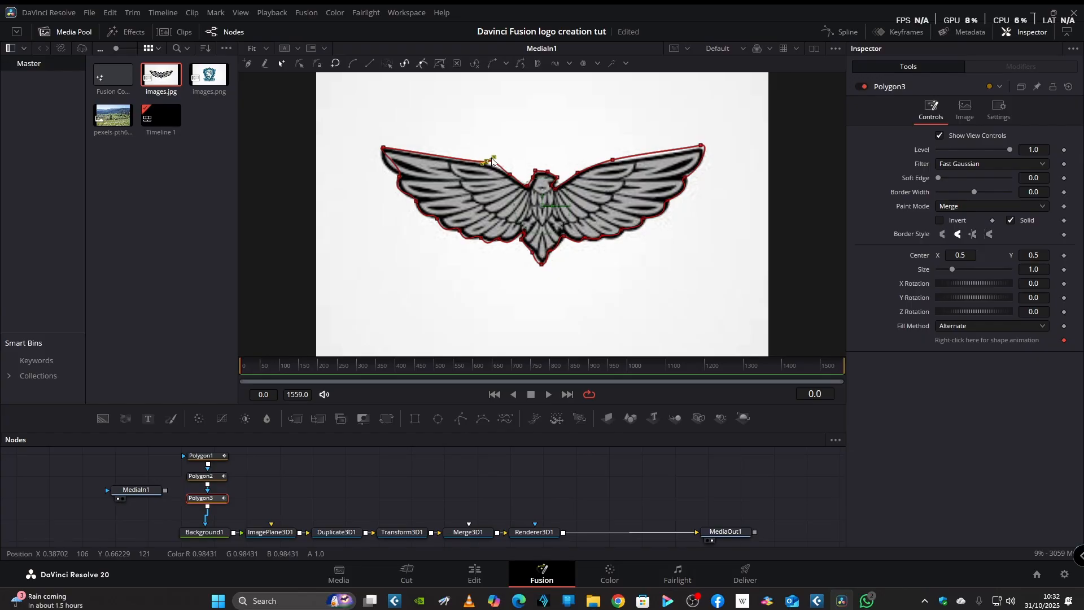
{"action": "mouse_move", "coordinate": [493, 160]}
{"action": "left_mouse_down"}
{"action": "mouse_move", "coordinate": [497, 170]}
{"action": "mouse_move", "coordinate": [487, 163]}
{"action": "left_mouse_up"}
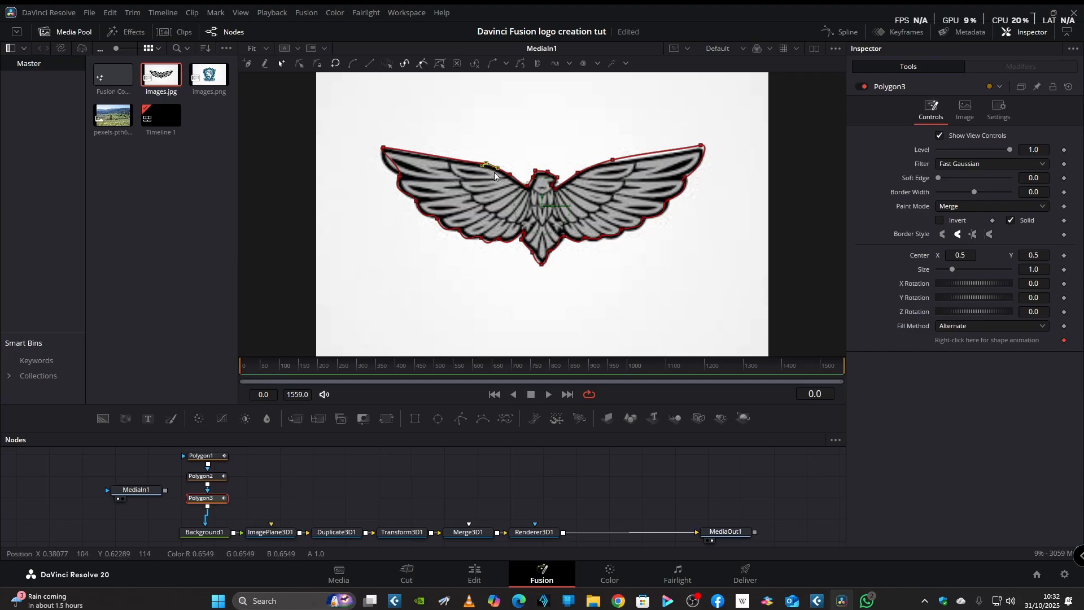
{"action": "left_click", "coordinate": [528, 185]}
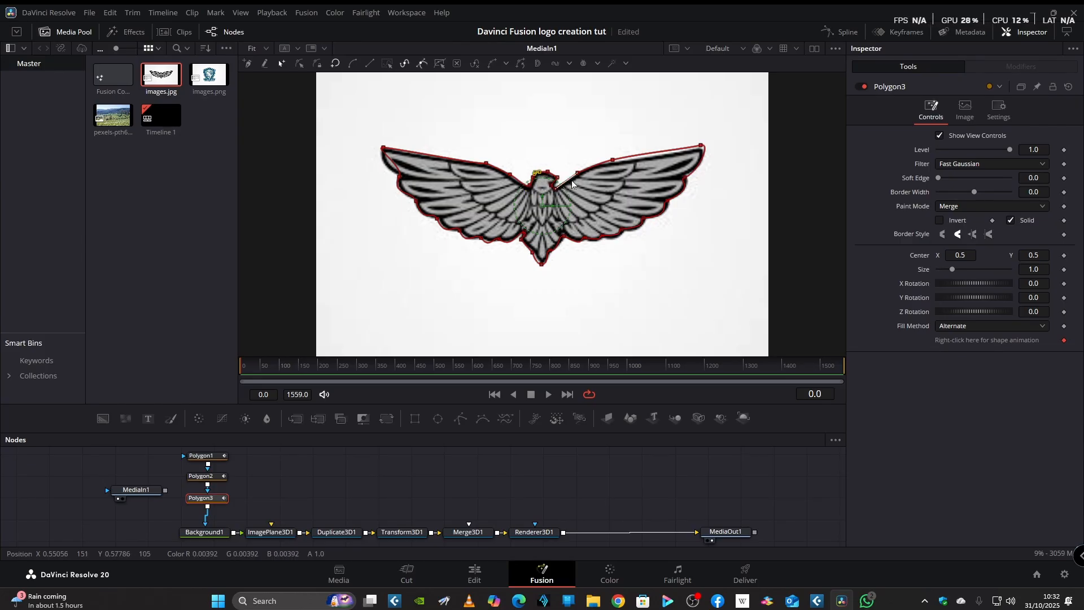
{"action": "left_click_drag", "start_coordinate": [612, 160], "coordinate": [642, 158]}
{"action": "left_click", "coordinate": [702, 146]}
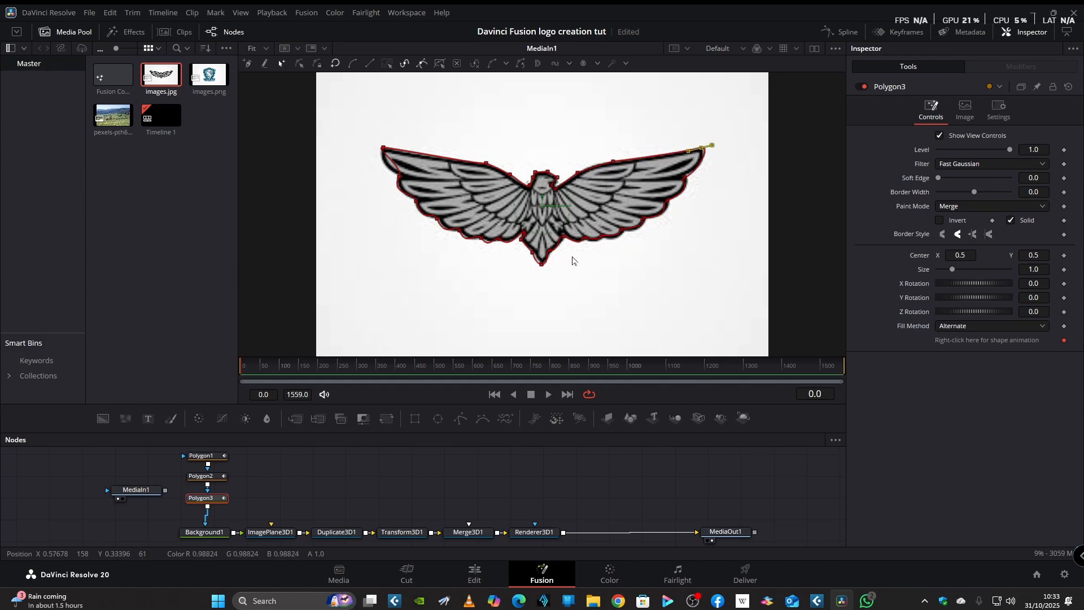
Step: Refine the eagle outline along the left wing's lower edge and tip, and adjust the curve on the right wing's upper edge near the head
{"action": "left_click", "coordinate": [533, 255]}
{"action": "left_click_drag", "start_coordinate": [487, 251], "coordinate": [494, 249]}
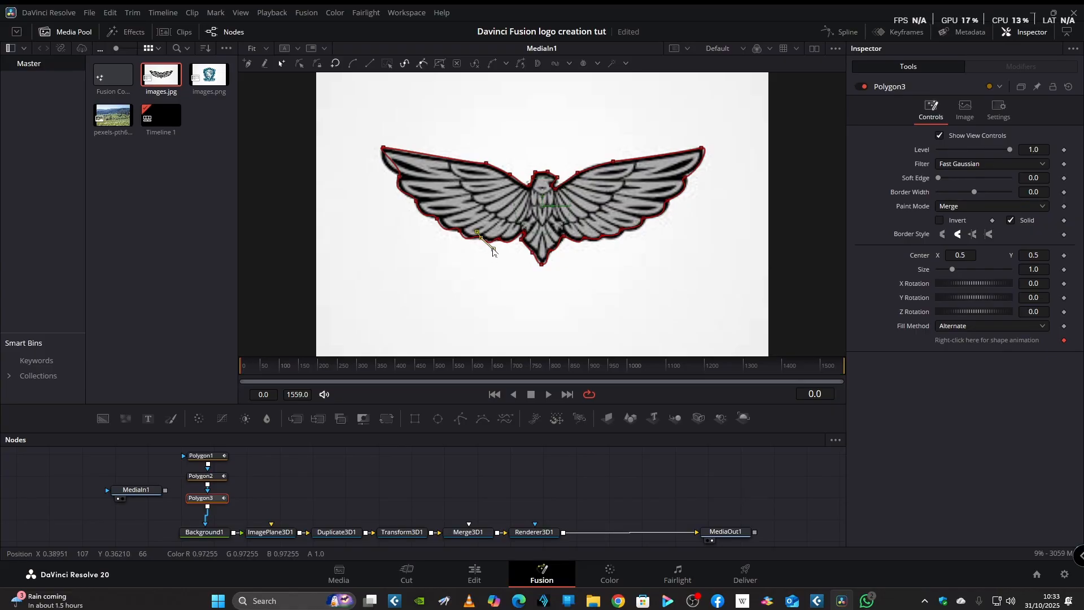
{"action": "left_click", "coordinate": [399, 177]}
{"action": "right_click", "coordinate": [401, 167]}
{"action": "left_click", "coordinate": [283, 211]}
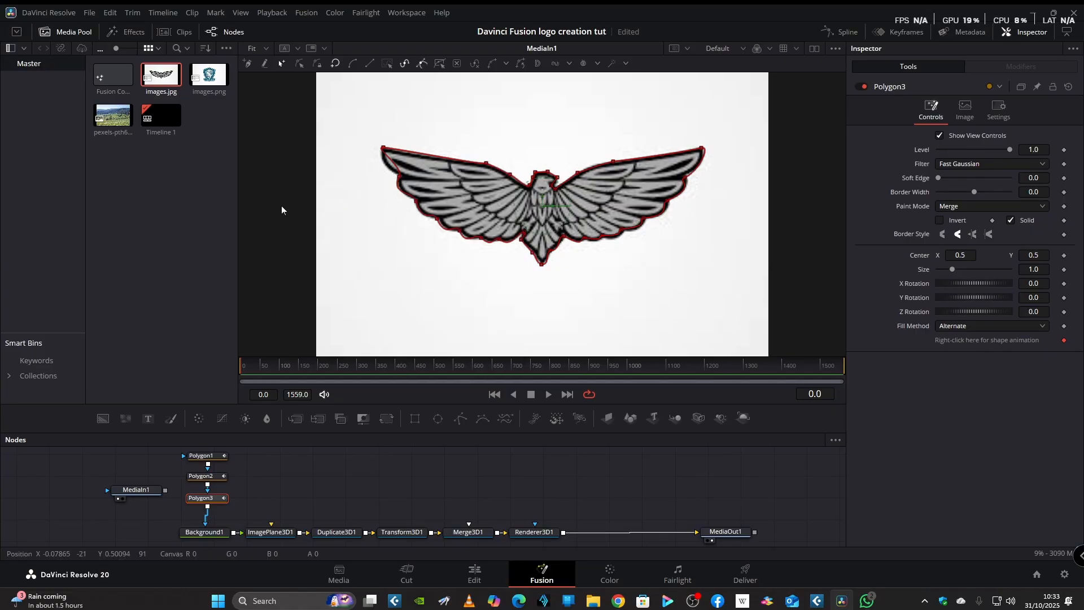
{"action": "left_click", "coordinate": [388, 176]}
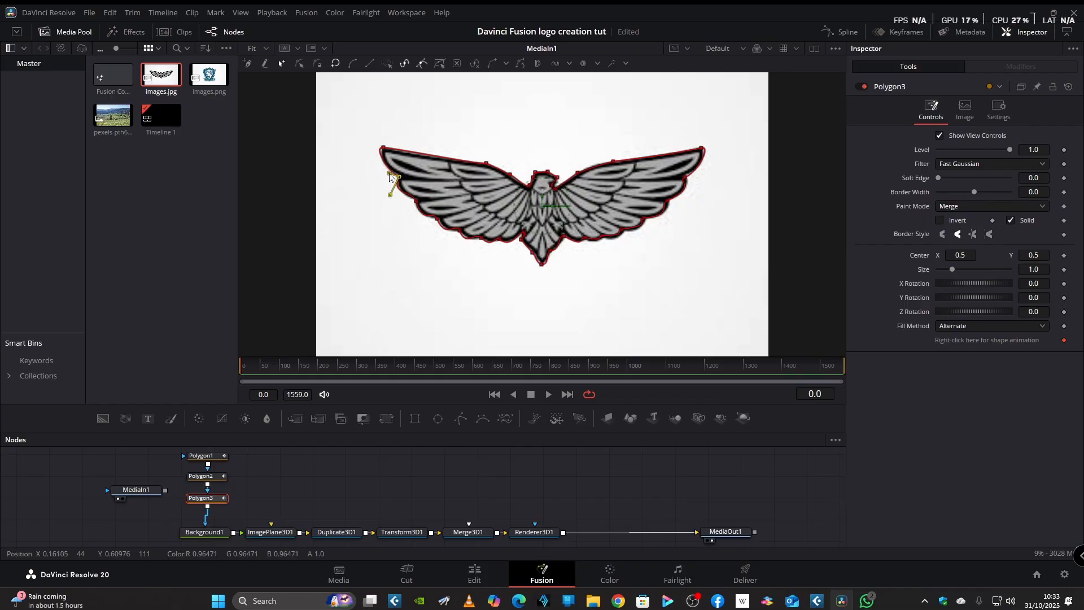
{"action": "left_click", "coordinate": [382, 148]}
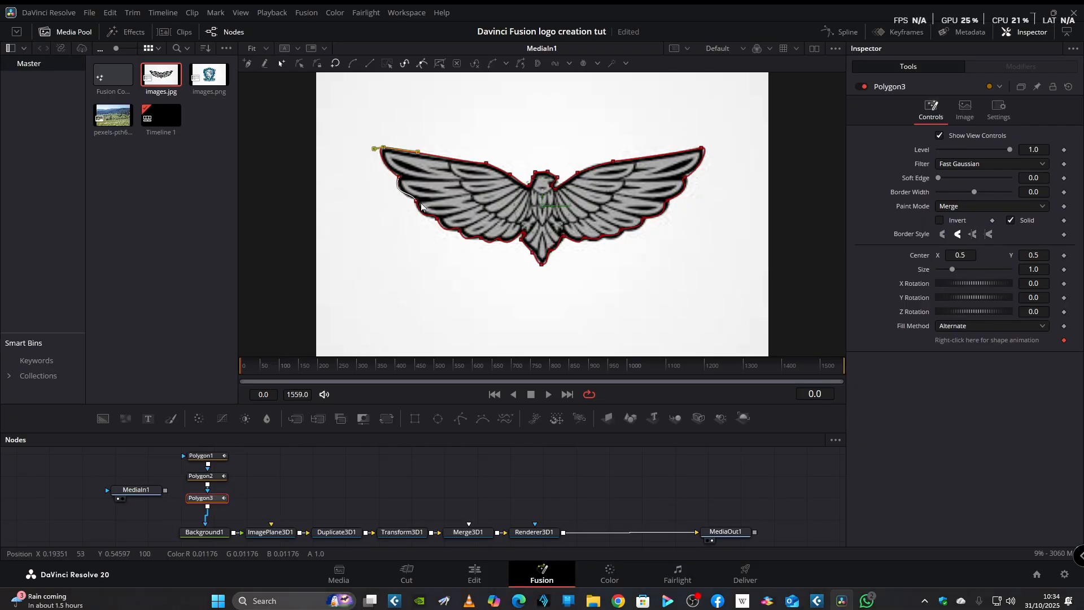
{"action": "left_click", "coordinate": [590, 170]}
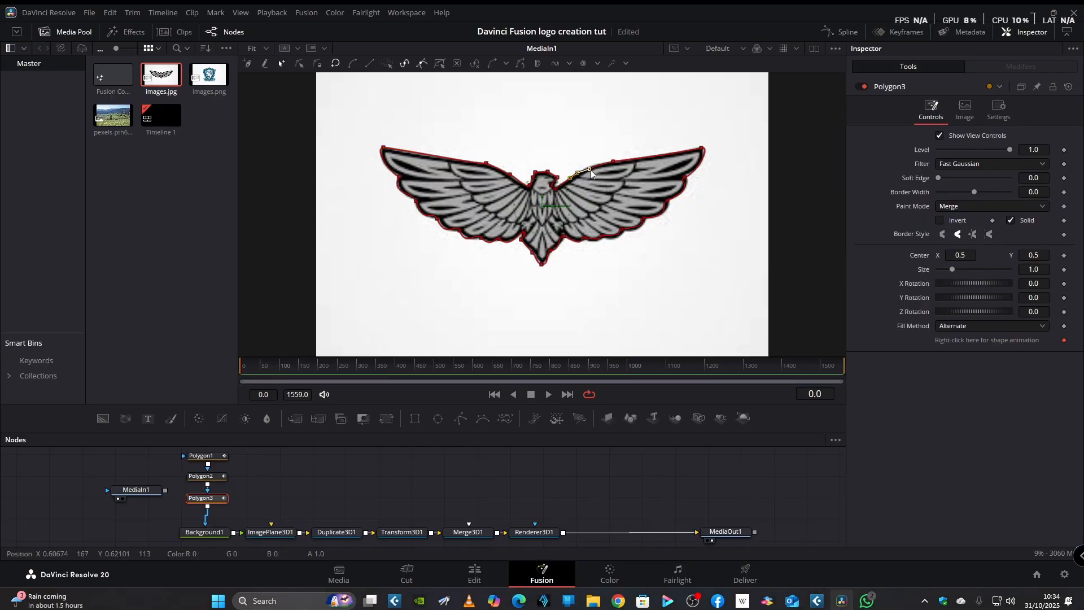
{"action": "left_click_drag", "start_coordinate": [590, 170], "coordinate": [589, 166]}
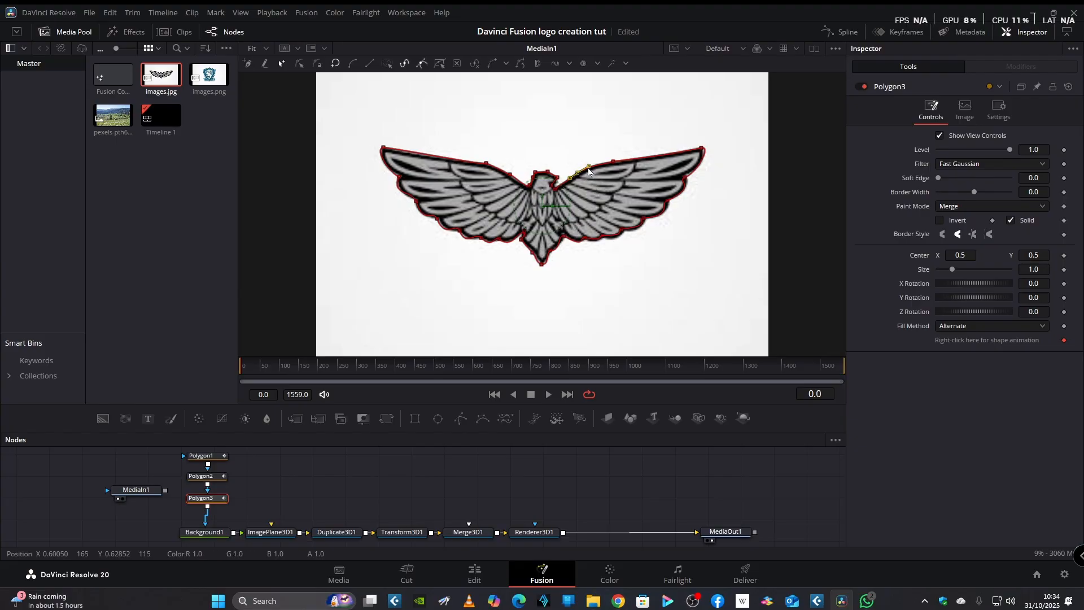
Step: Show only the MediaOut1 output in a single viewer at 100% zoom, and save the project
{"action": "left_click", "coordinate": [813, 50]}
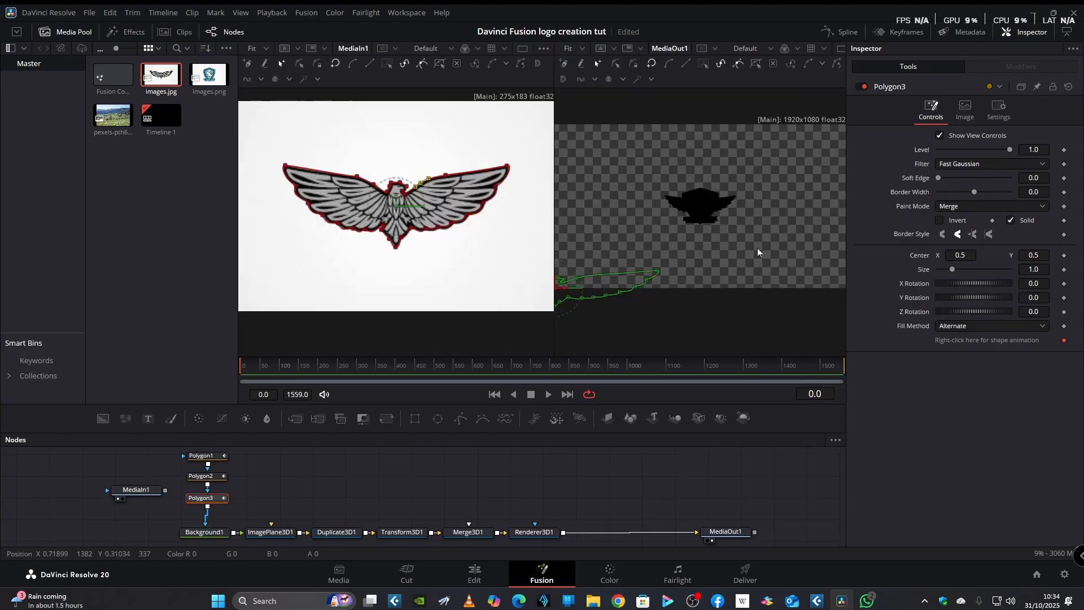
{"action": "left_click", "coordinate": [840, 49]}
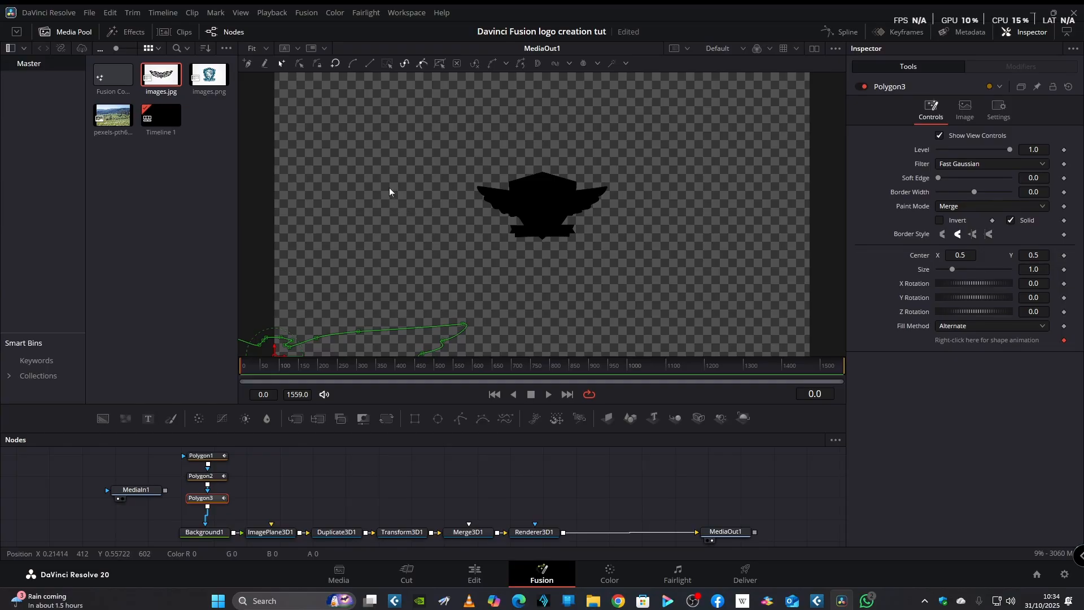
{"action": "key", "text": "ctrl+s"}
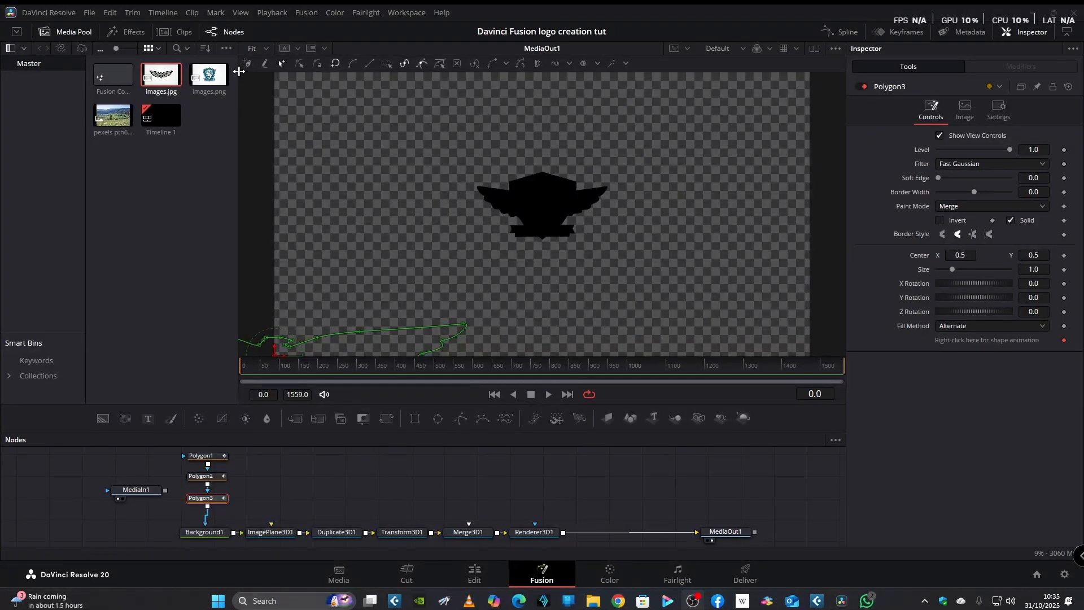
{"action": "left_click", "coordinate": [258, 49]}
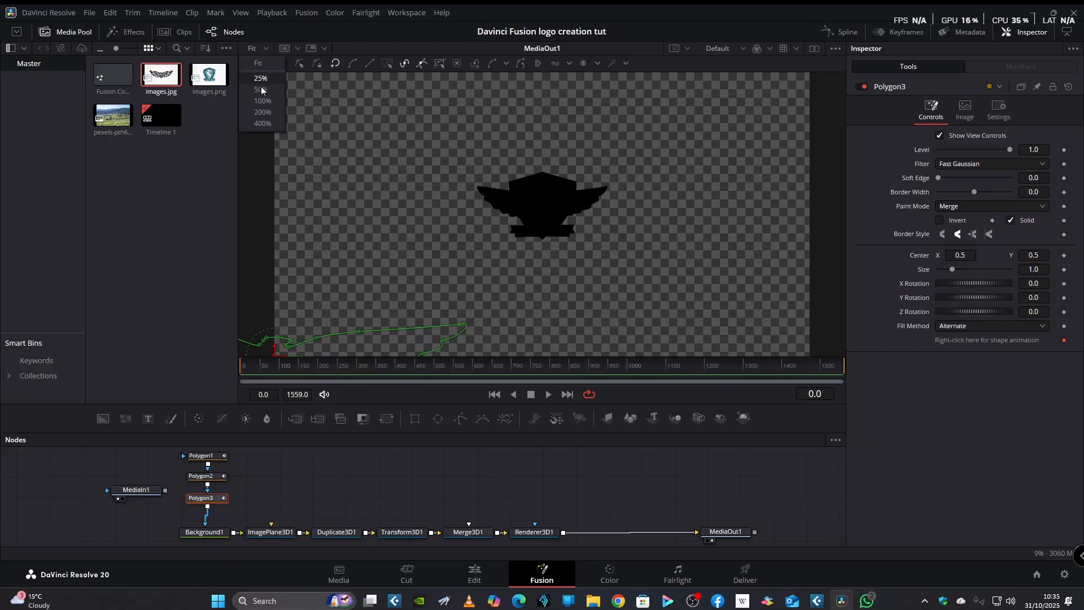
{"action": "left_click", "coordinate": [265, 102]}
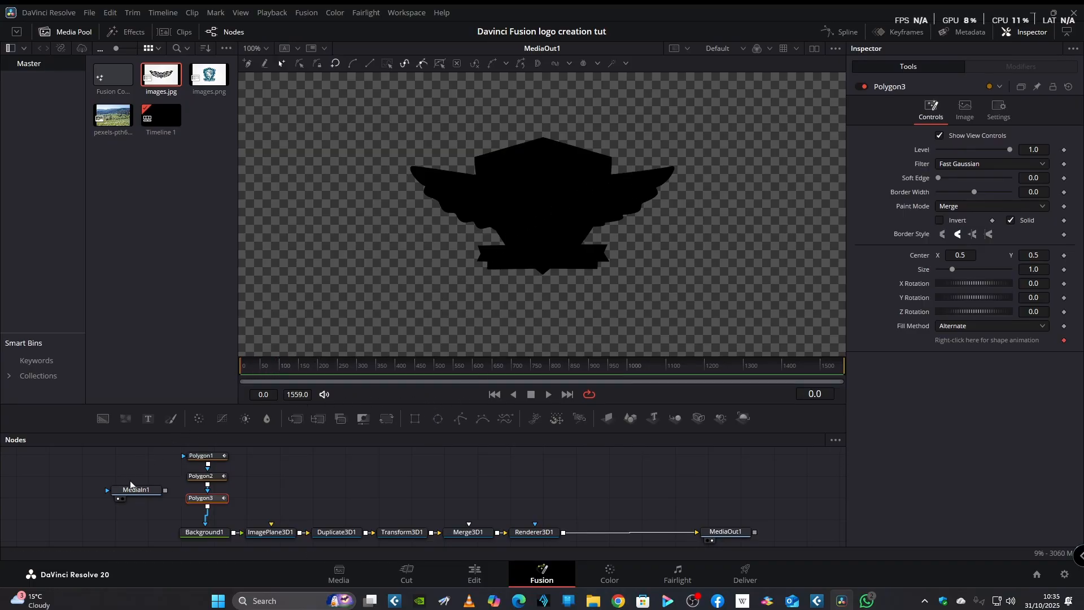
Step: Delete the eagle reference node MediaIn1 from the composition, and hide the media pool
{"action": "left_click", "coordinate": [141, 491]}
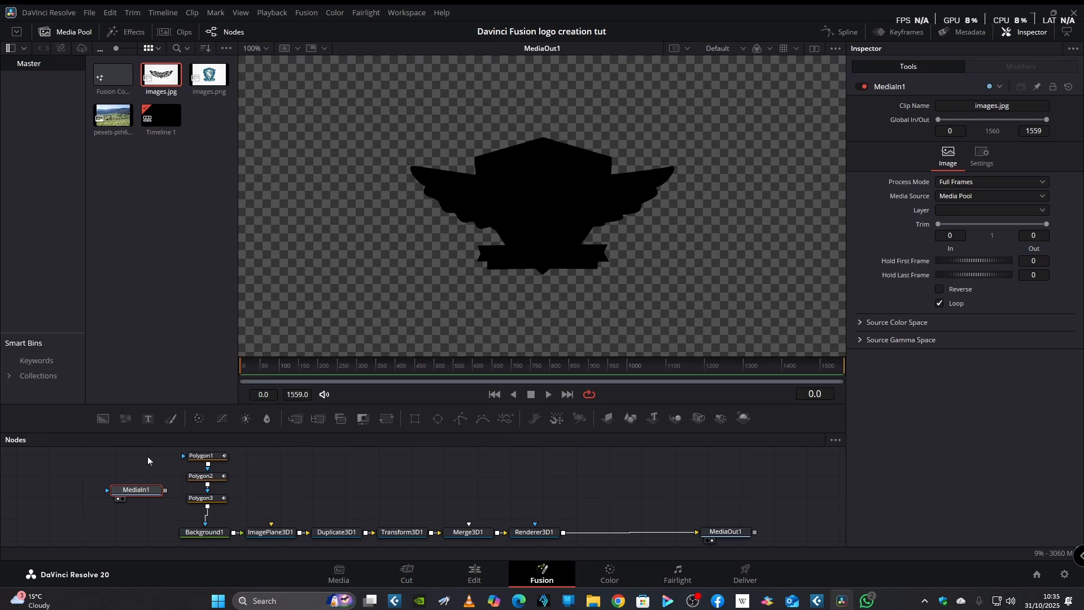
{"action": "key", "text": "Delete"}
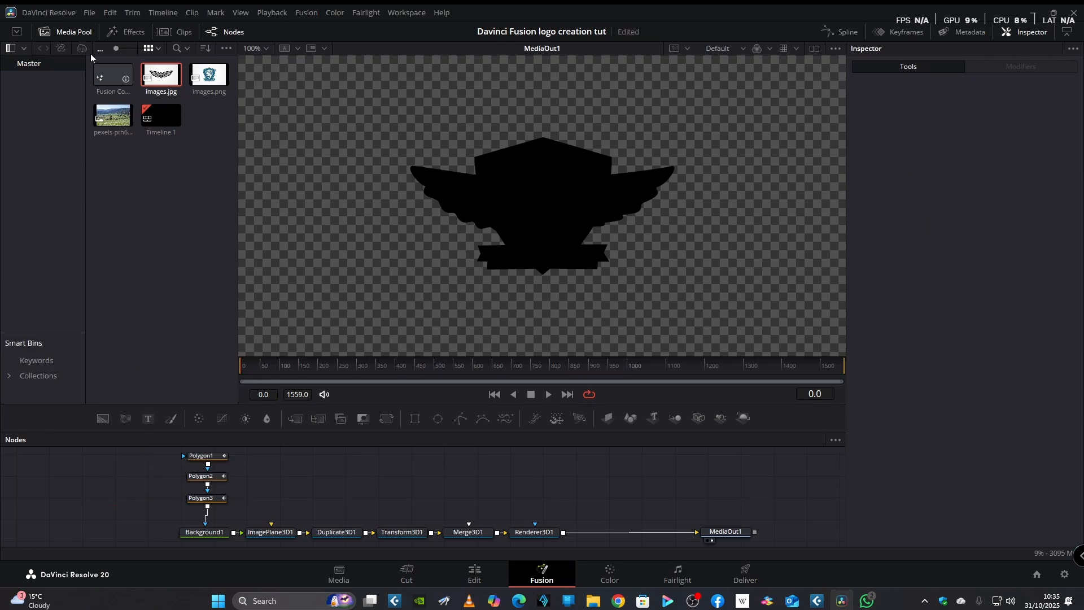
{"action": "left_click", "coordinate": [73, 31]}
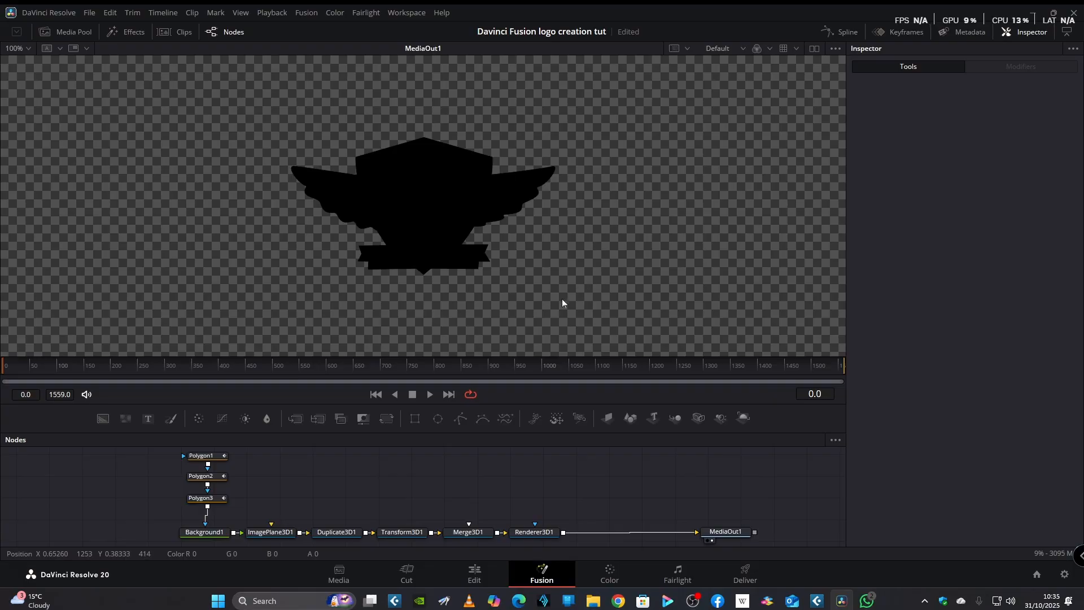
Step: Rotate the logo to -62.6 degrees around the Y axis in Transform3D1
{"action": "left_click", "coordinate": [411, 530]}
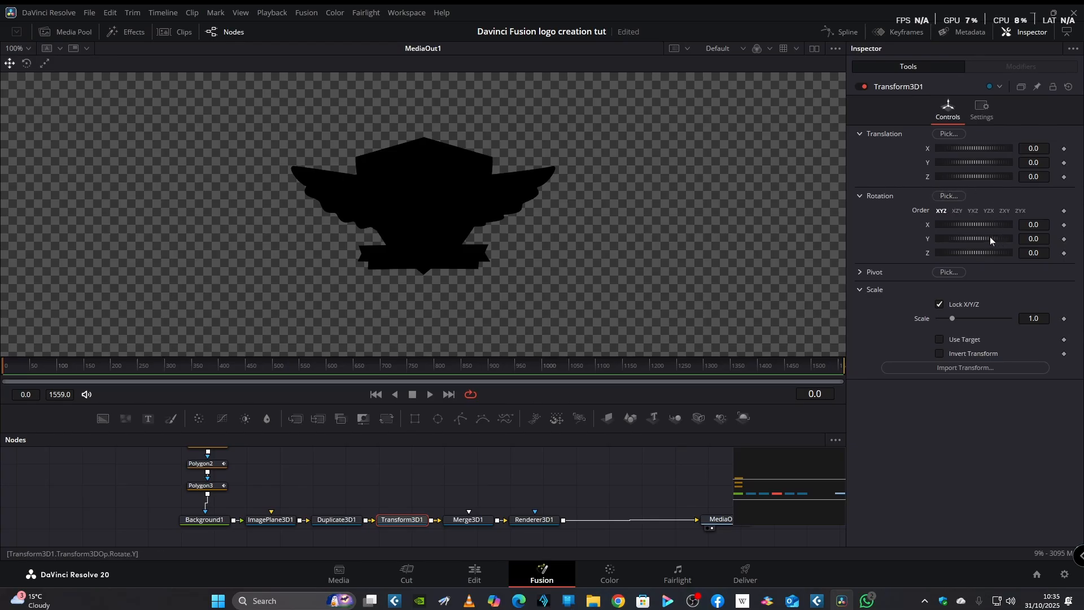
{"action": "left_click_drag", "start_coordinate": [985, 237], "coordinate": [970, 241]}
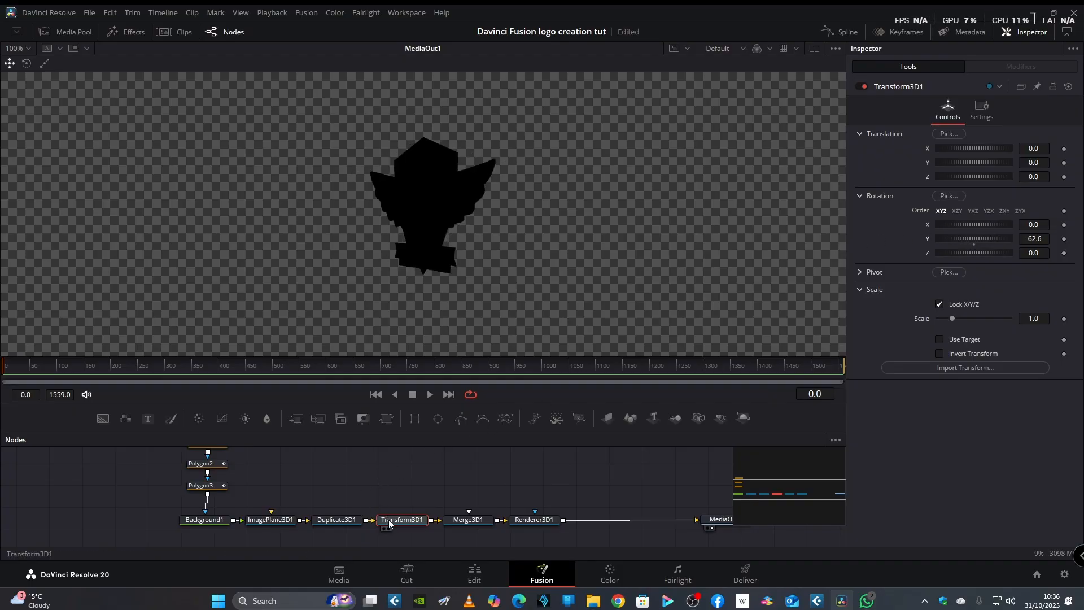
Step: Show the Merge3D1 scene in the viewer to inspect the logo's thickness from the side, and save the project
{"action": "left_click", "coordinate": [452, 528]}
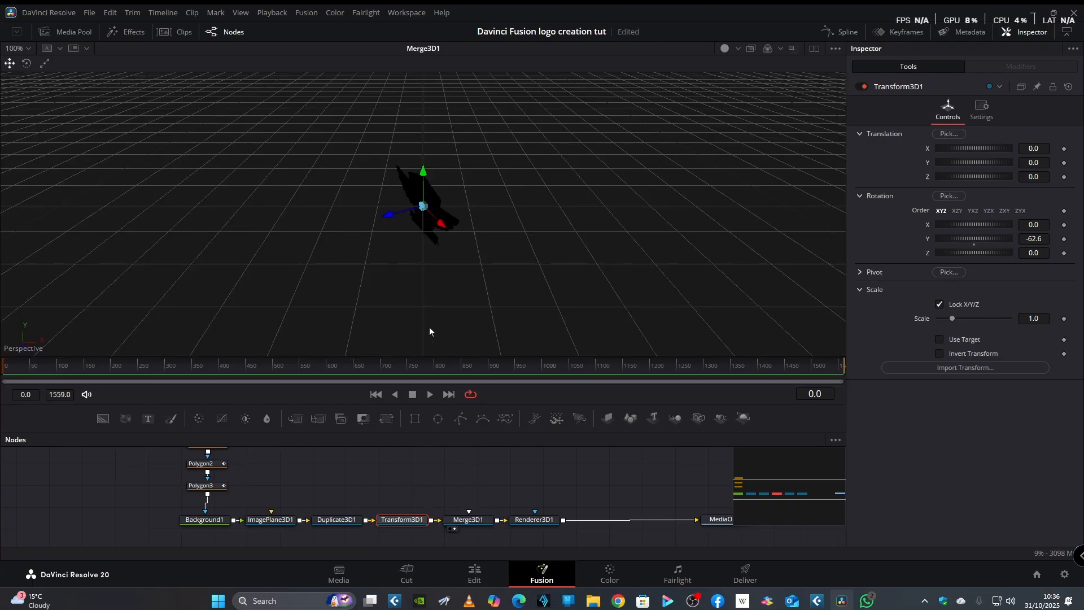
{"action": "scroll", "coordinate": [475, 277], "scroll_direction": "up", "scroll_amount": 3}
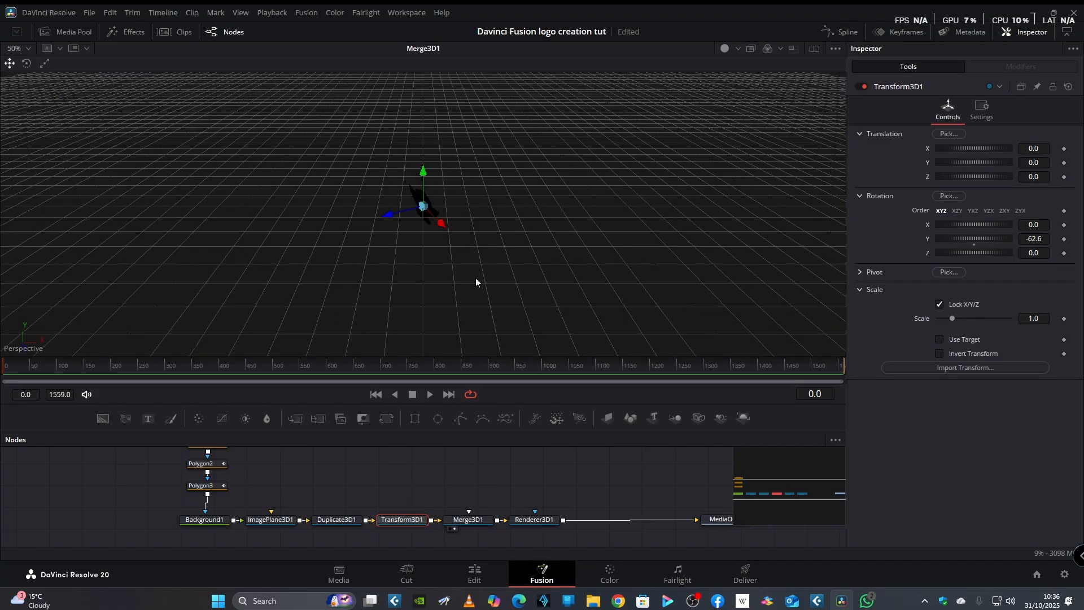
{"action": "scroll", "coordinate": [481, 282], "scroll_direction": "up", "scroll_amount": 2}
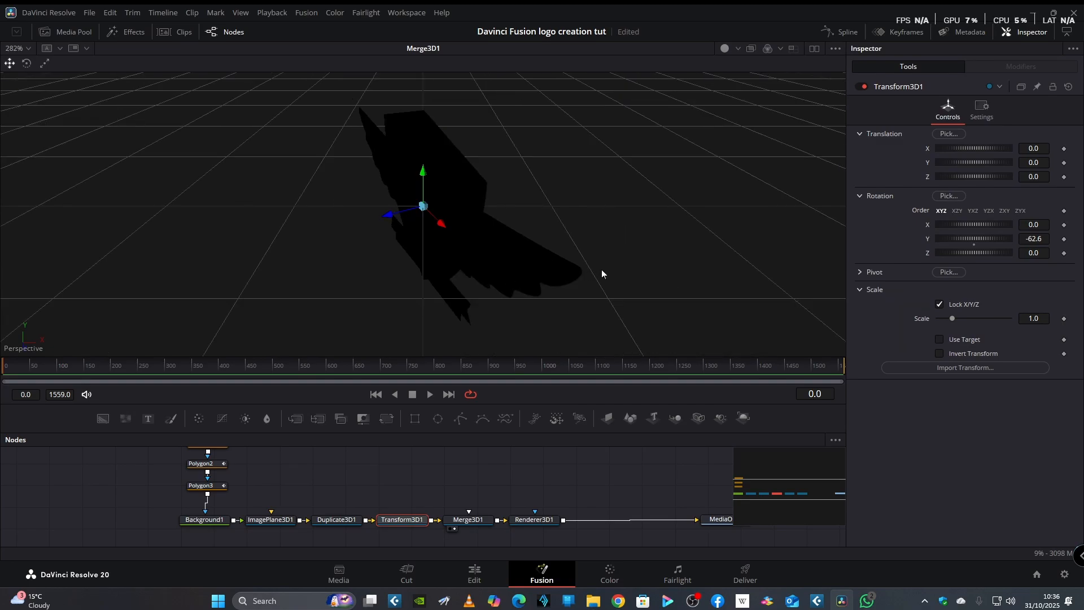
{"action": "left_click_drag", "start_coordinate": [636, 280], "coordinate": [579, 236]}
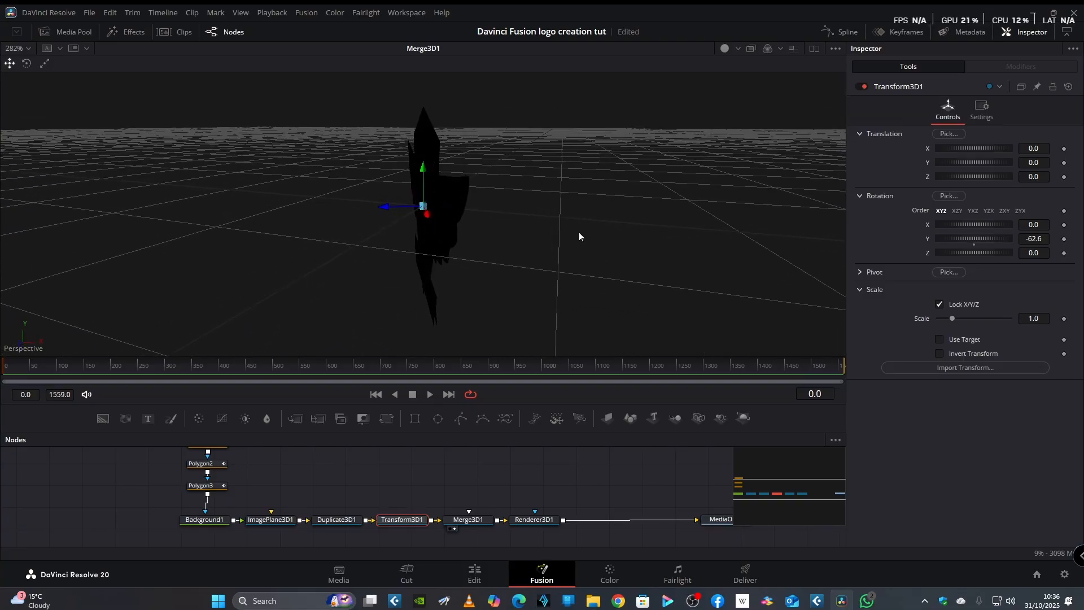
{"action": "key", "text": "ctrl+s"}
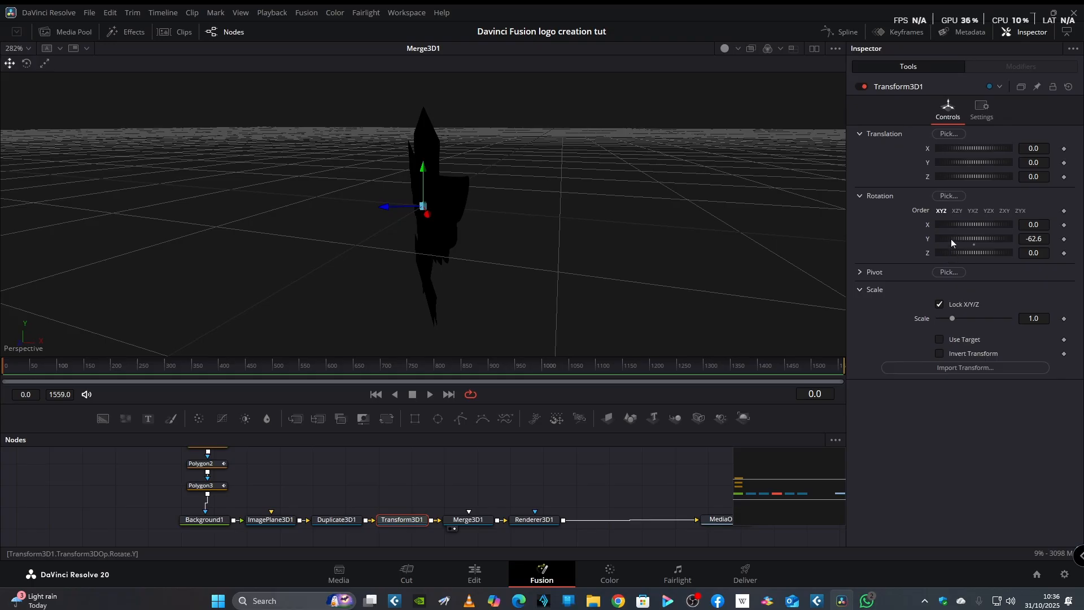
Step: Give the logo depth in Duplicate3D1 by setting the last copy to 25 and the Z offset to 0.002
{"action": "left_click", "coordinate": [328, 522]}
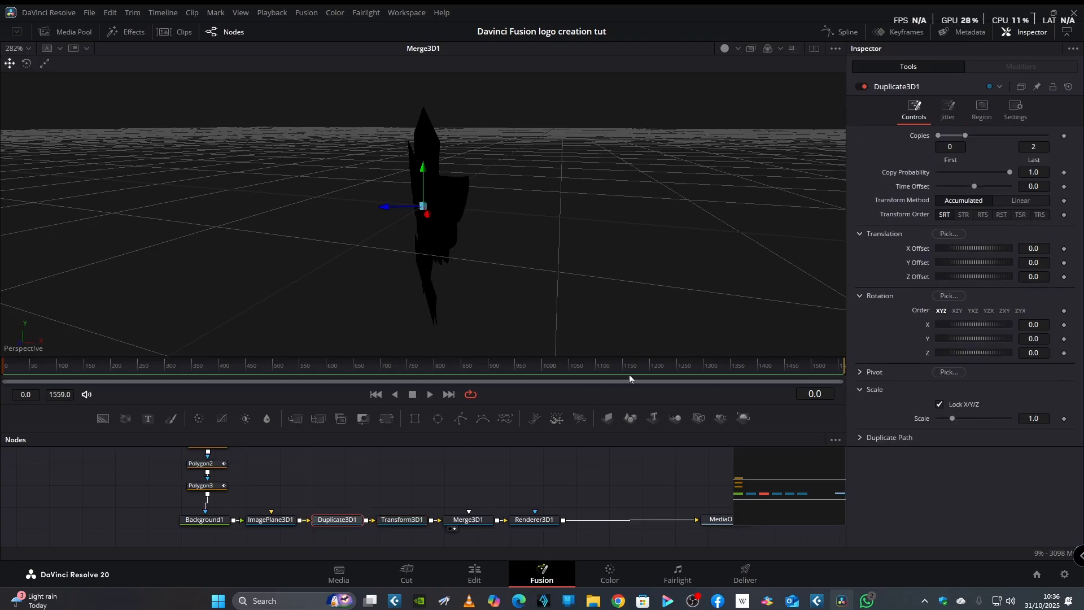
{"action": "left_click", "coordinate": [1022, 148]}
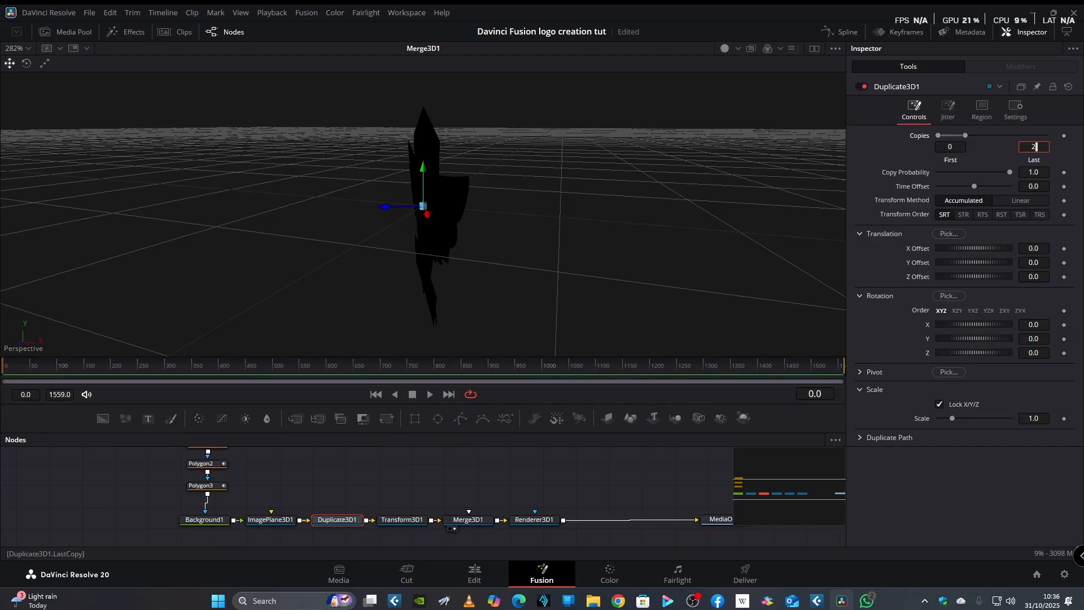
{"action": "type", "text": "5"}
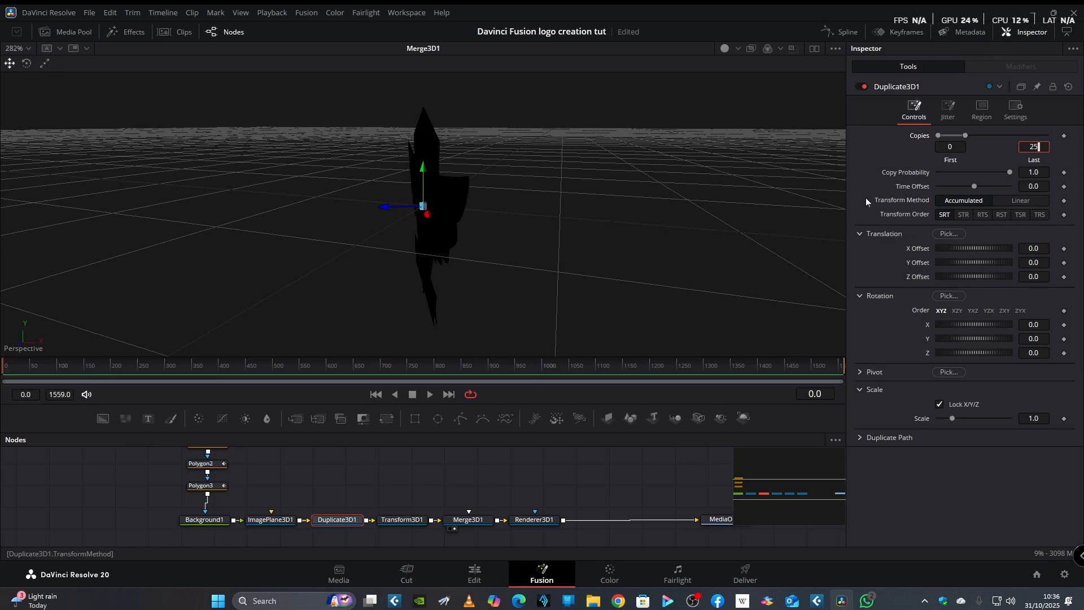
{"action": "key", "text": "Return"}
{"action": "double_click", "coordinate": [1034, 276]}
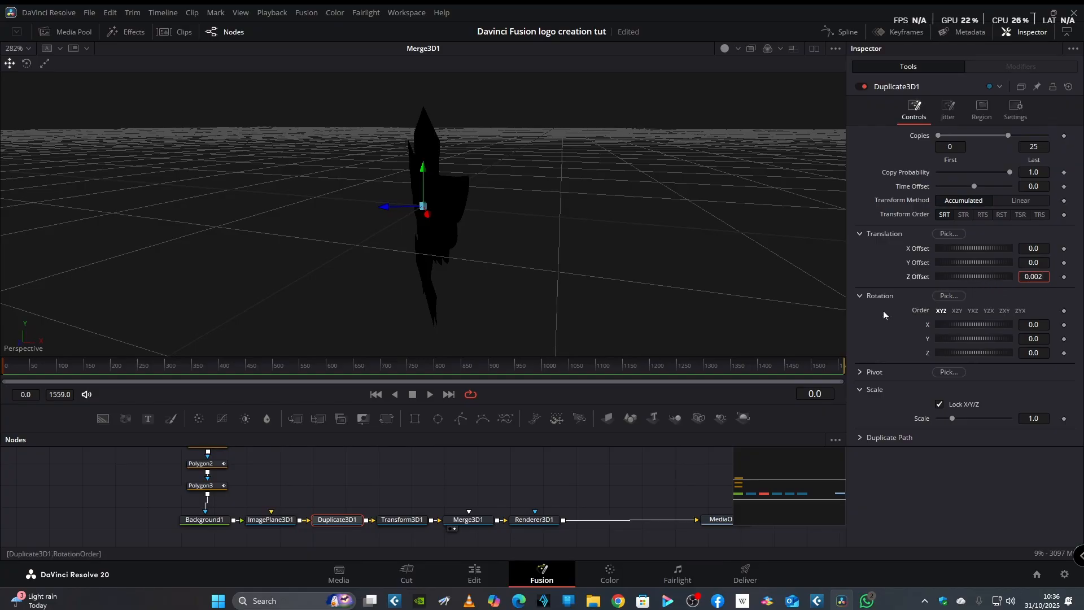
{"action": "key", "text": "Return"}
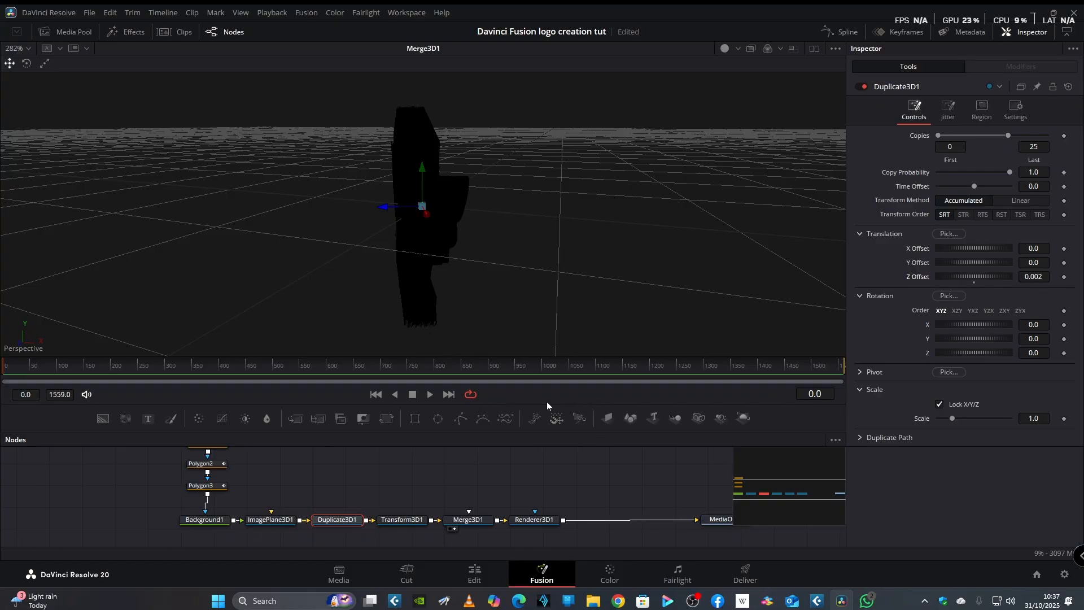
Step: Reset the Y rotation of Transform3D1 to 0
{"action": "left_click", "coordinate": [398, 521]}
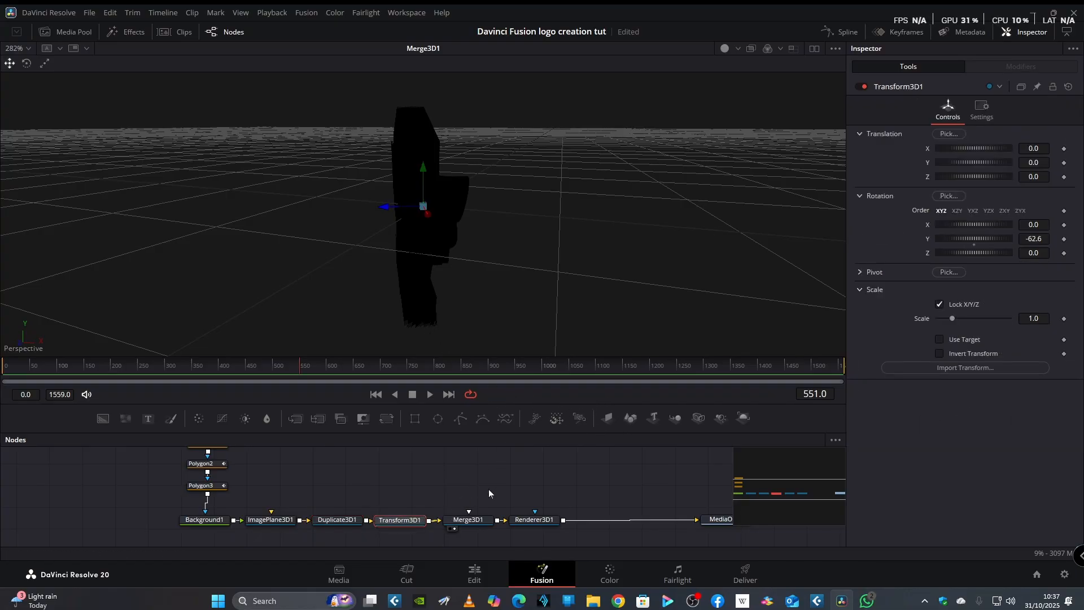
{"action": "double_click", "coordinate": [926, 242]}
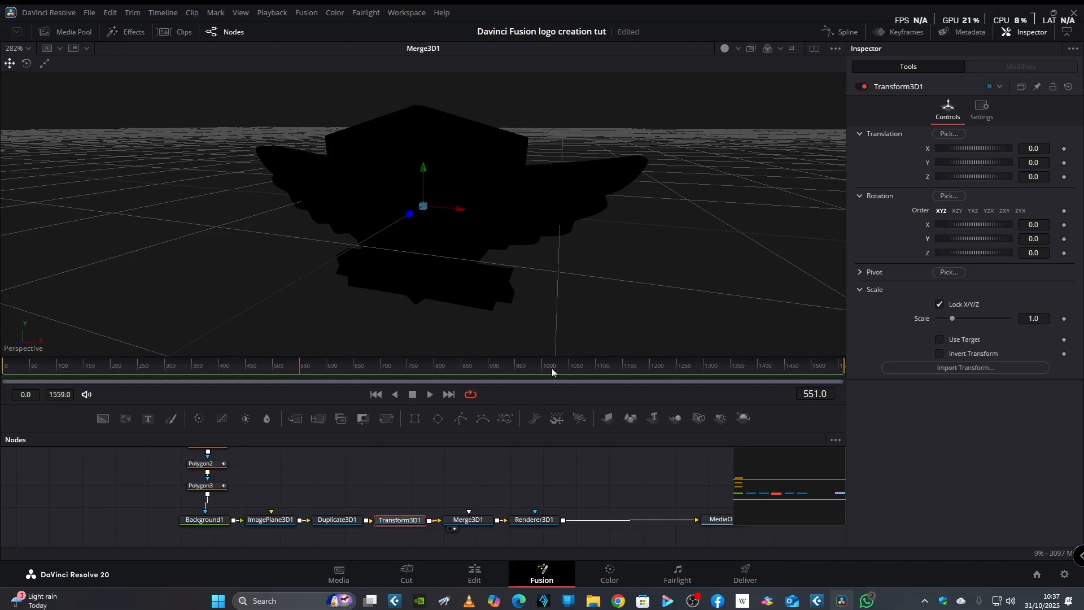
Step: Shrink the eagle mask Polygon3 to a size of 0.512
{"action": "left_click", "coordinate": [217, 488]}
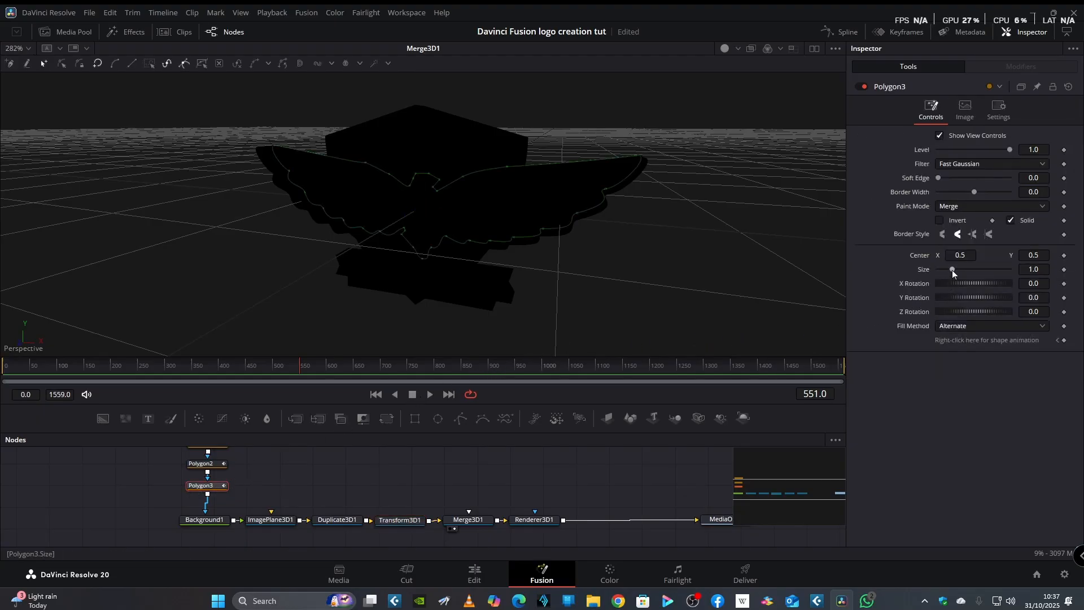
{"action": "left_click_drag", "start_coordinate": [952, 270], "coordinate": [945, 270]}
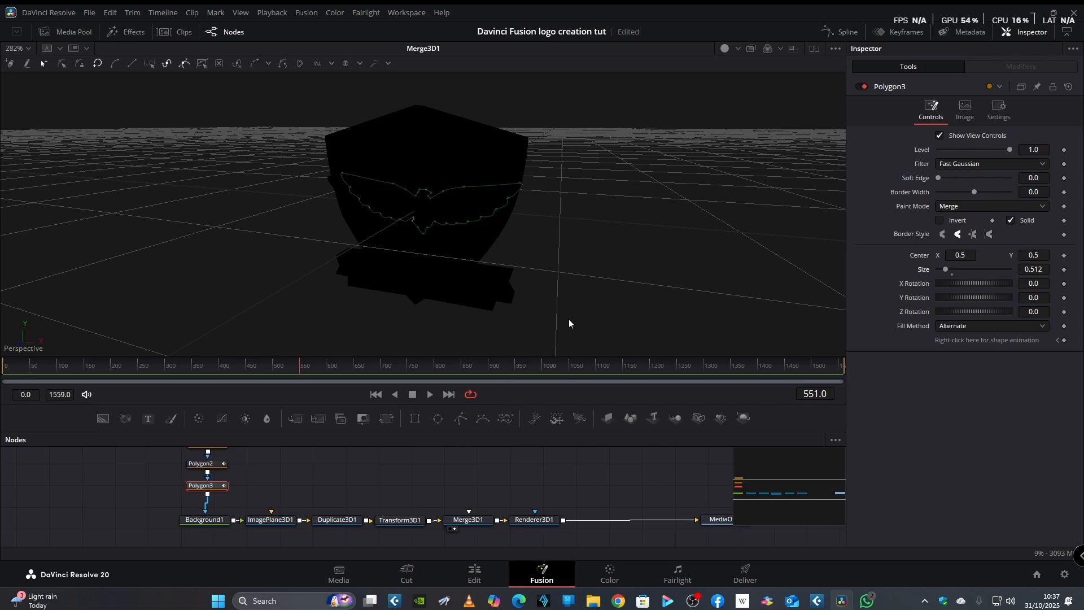
Step: Show MediaOut1 in a single viewer and examine the edges of the rendered logo up close
{"action": "left_click_drag", "start_coordinate": [574, 316], "coordinate": [630, 301]}
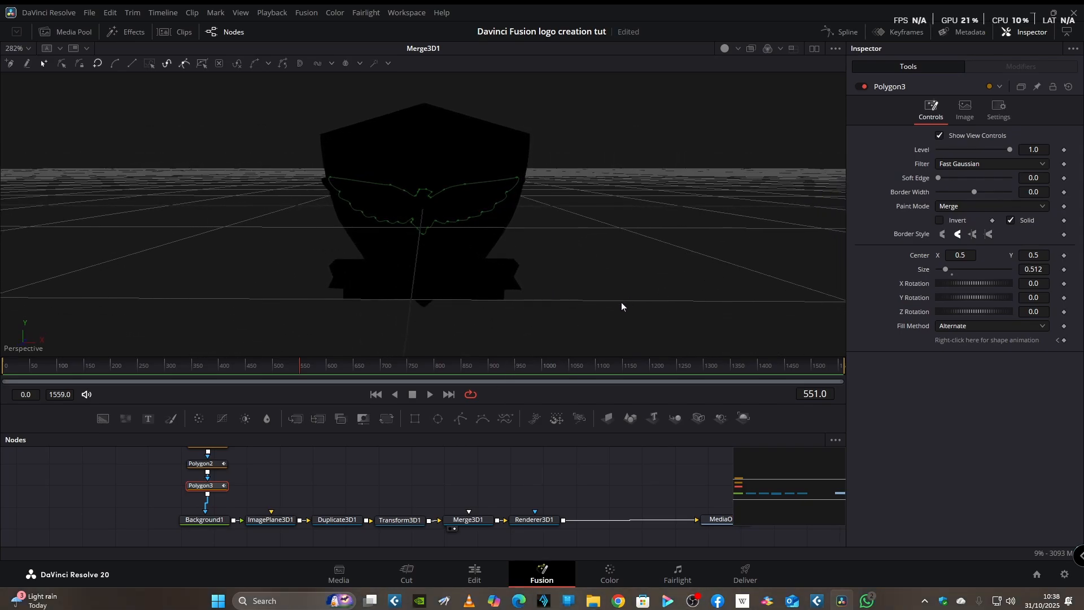
{"action": "left_click", "coordinate": [815, 48]}
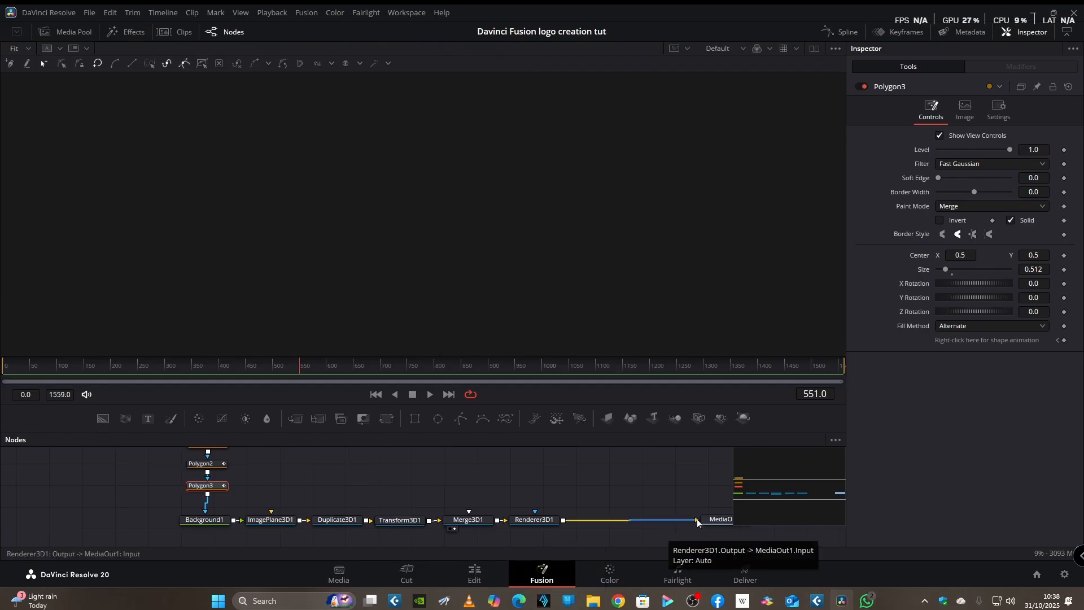
{"action": "left_click_drag", "start_coordinate": [711, 521], "coordinate": [731, 284]}
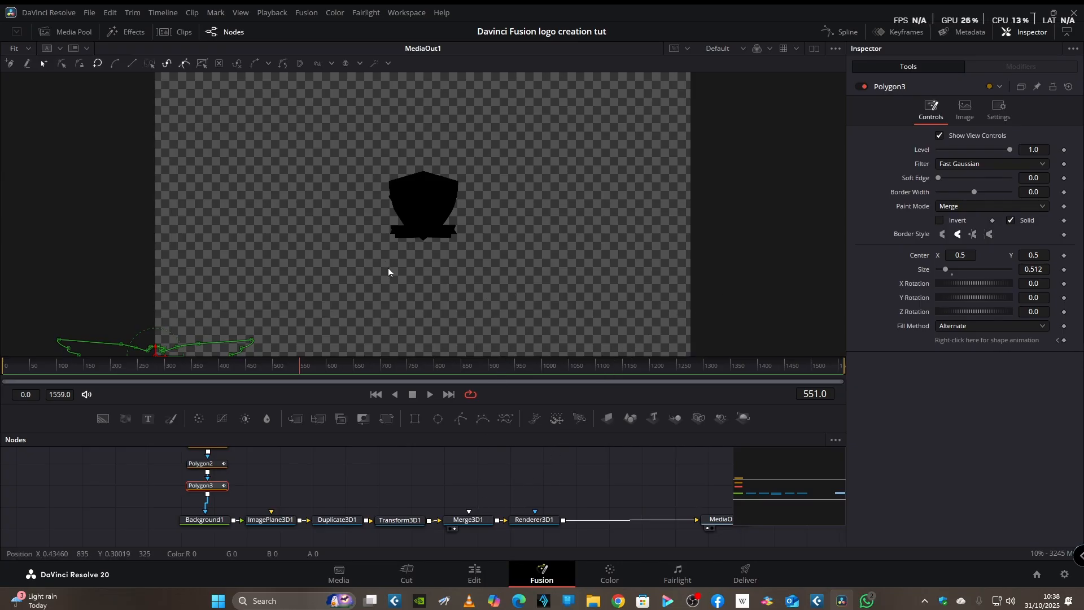
{"action": "scroll", "coordinate": [392, 279], "scroll_direction": "up", "scroll_amount": 3}
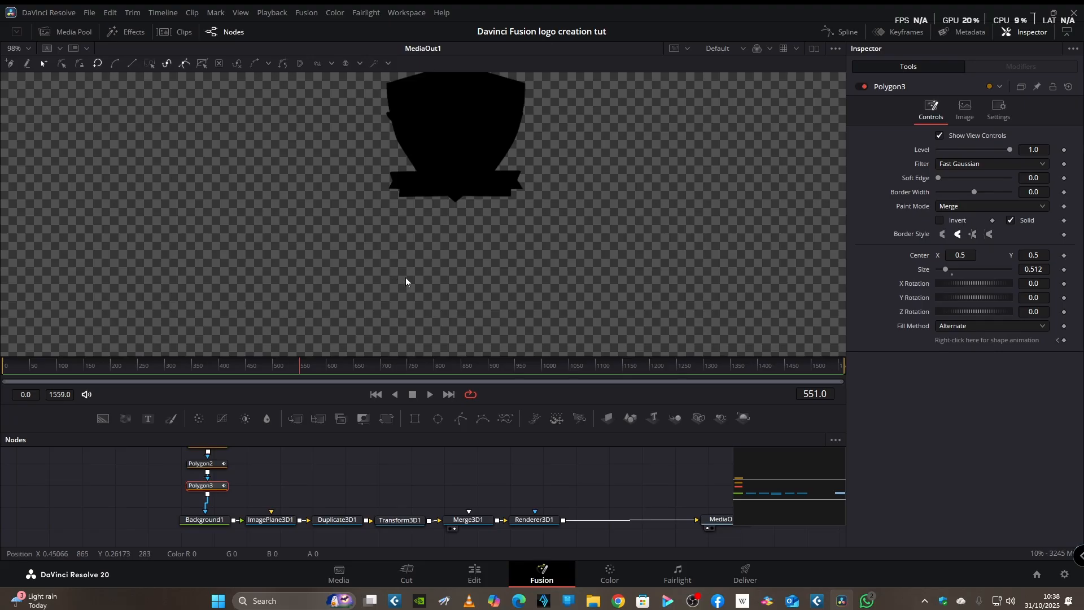
{"action": "left_click_drag", "start_coordinate": [557, 205], "coordinate": [575, 277]}
{"action": "scroll", "coordinate": [591, 270], "scroll_direction": "up", "scroll_amount": 1}
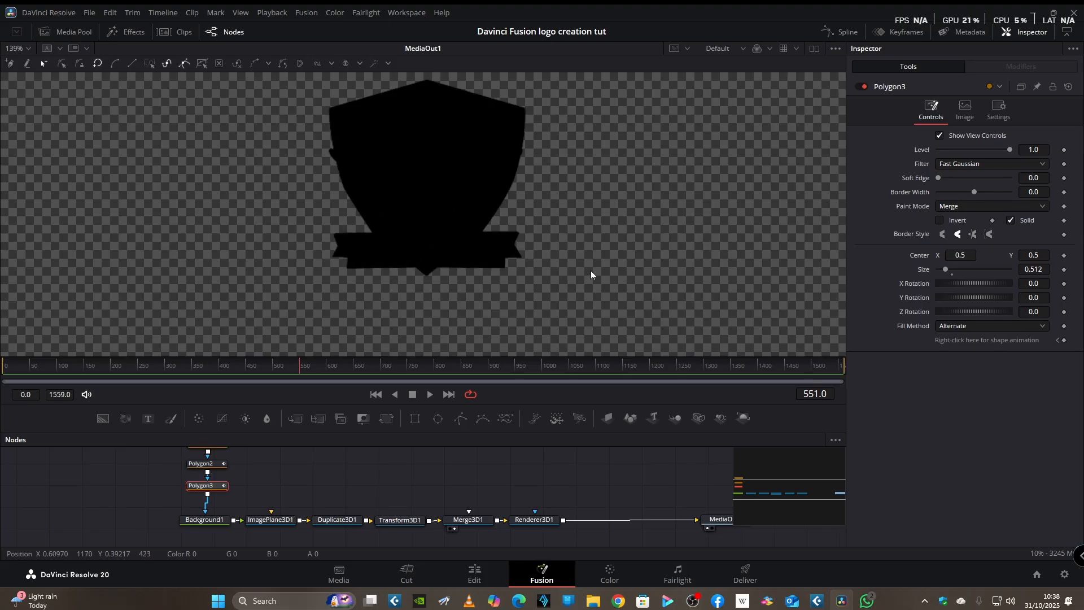
{"action": "scroll", "coordinate": [590, 270], "scroll_direction": "up", "scroll_amount": 1}
{"action": "left_click_drag", "start_coordinate": [568, 216], "coordinate": [656, 271]}
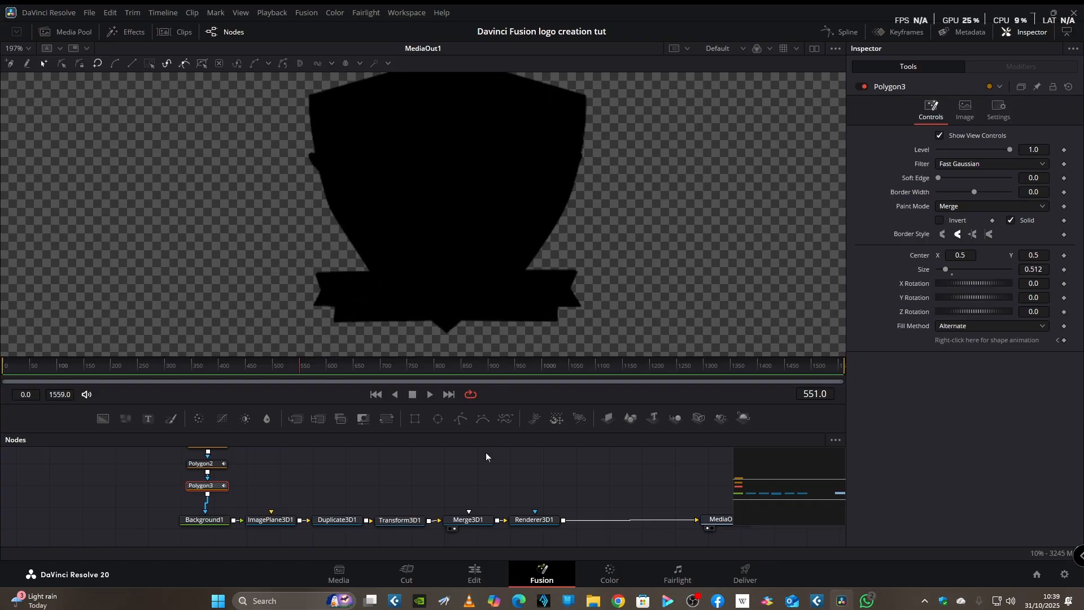
Step: Set the X translation of Transform3D1 to 0.006 and the centre X of the eagle mask Polygon3 to 0.505
{"action": "left_click", "coordinate": [398, 520]}
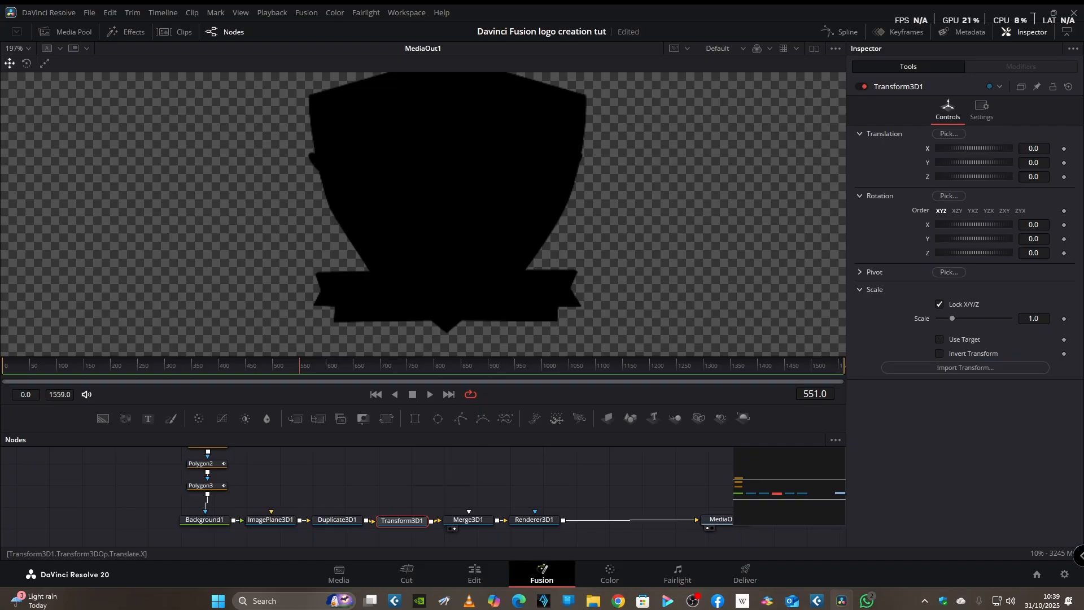
{"action": "left_click_drag", "start_coordinate": [1029, 148], "coordinate": [1037, 149]}
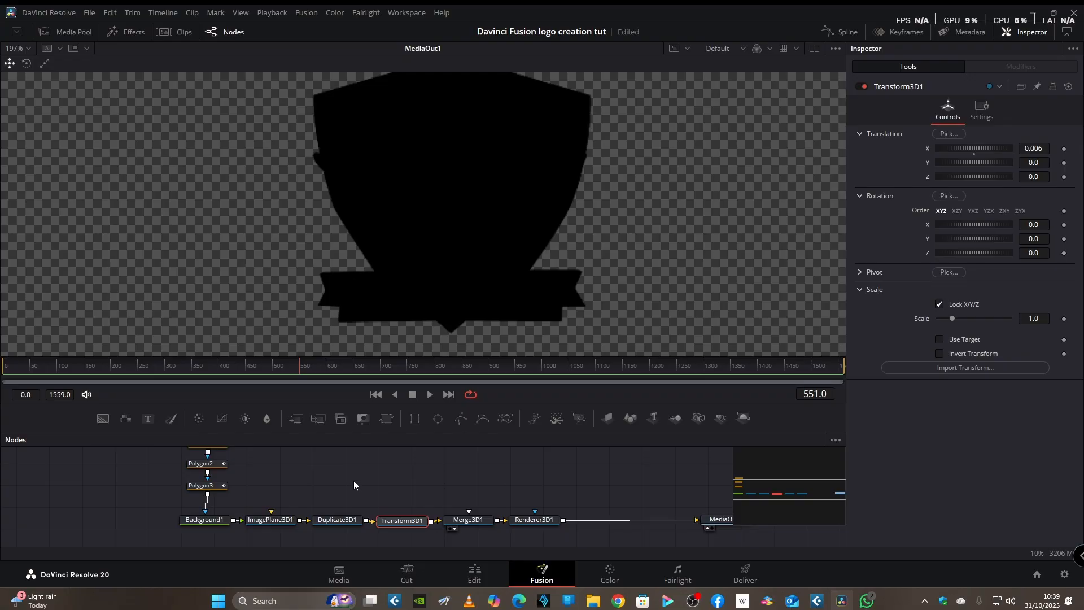
{"action": "left_click", "coordinate": [224, 489]}
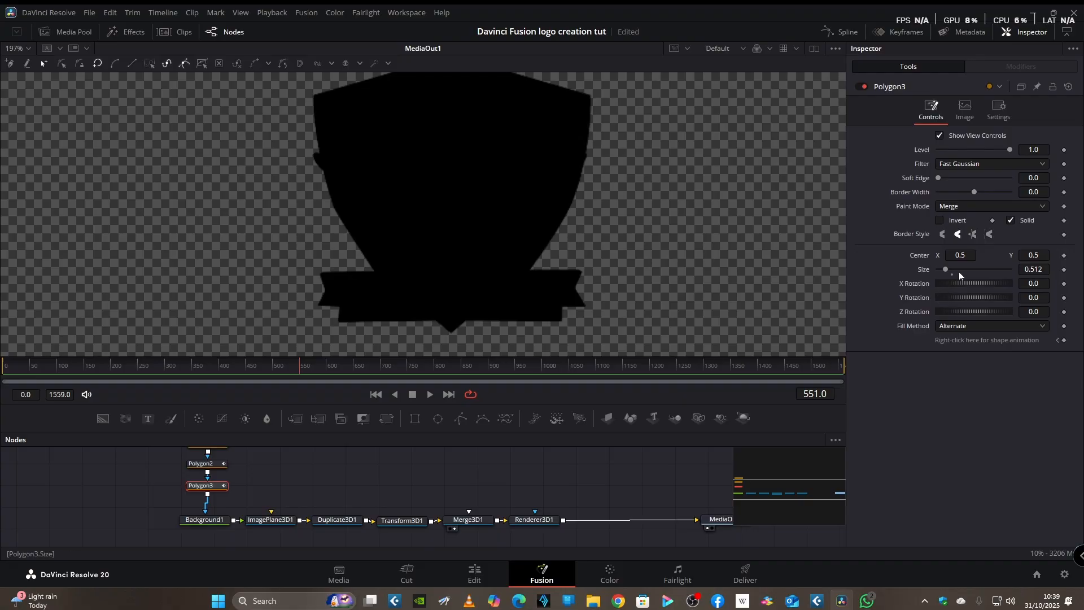
{"action": "left_click_drag", "start_coordinate": [960, 255], "coordinate": [963, 255]}
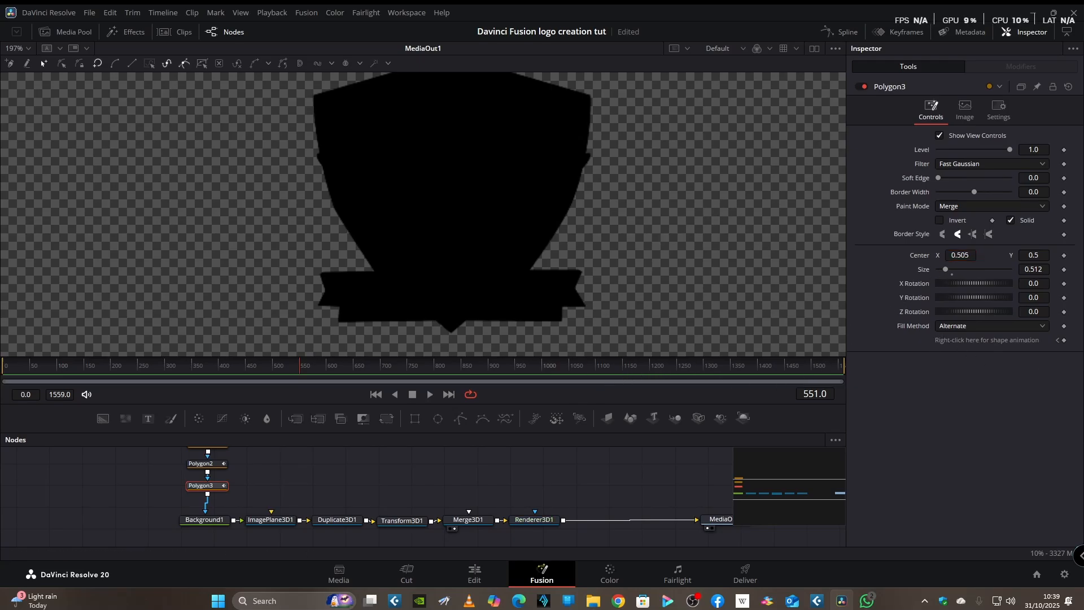
Step: Show Merge3D1 in both viewers and turn one view side-on to examine the logo's thickness
{"action": "left_click", "coordinate": [814, 49]}
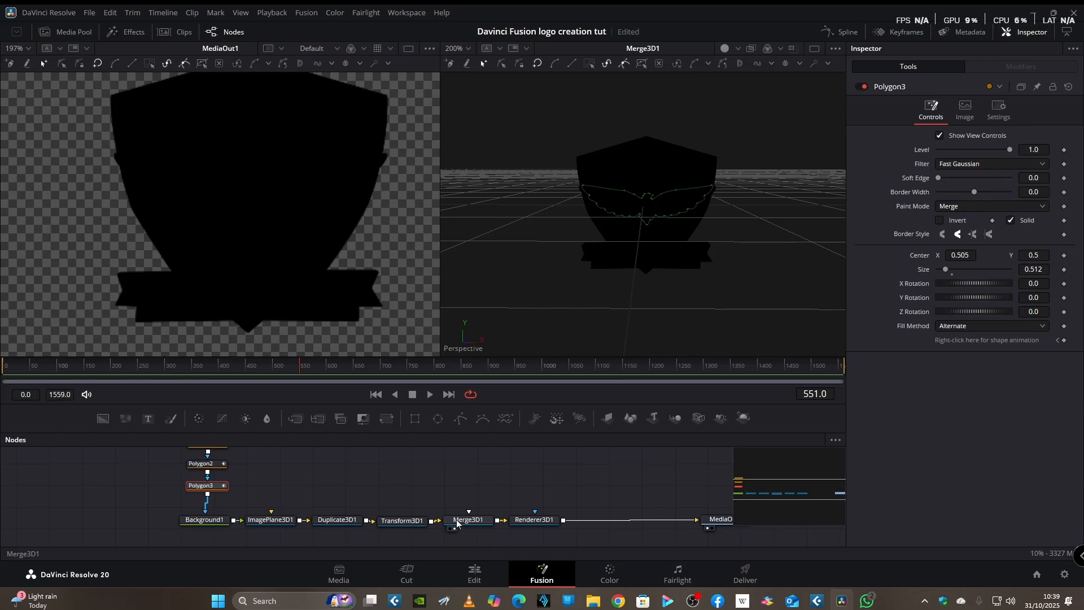
{"action": "key", "text": "1"}
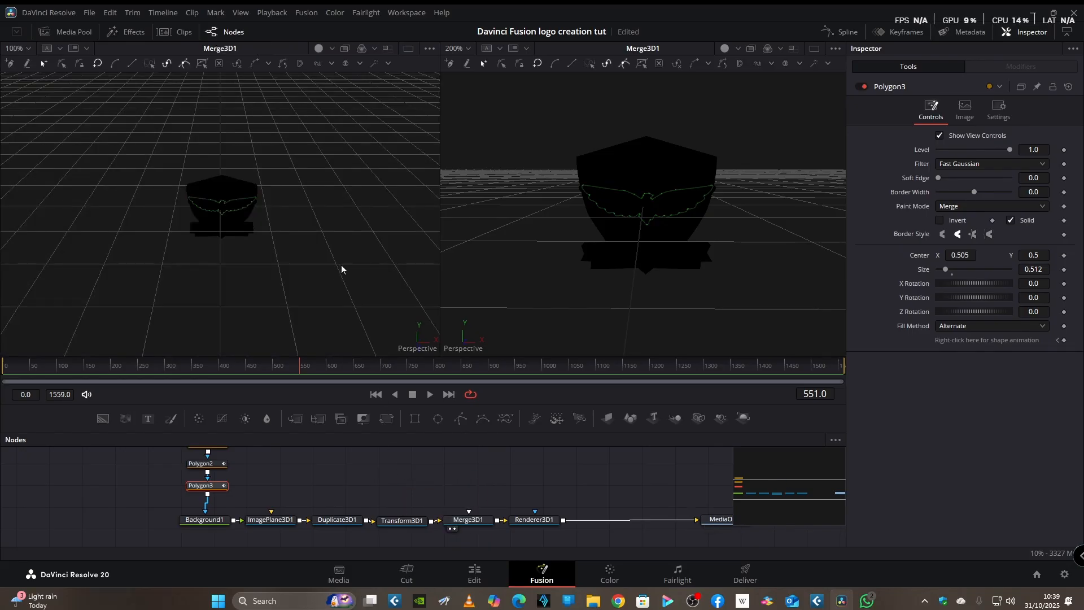
{"action": "left_click_drag", "start_coordinate": [351, 262], "coordinate": [107, 236]}
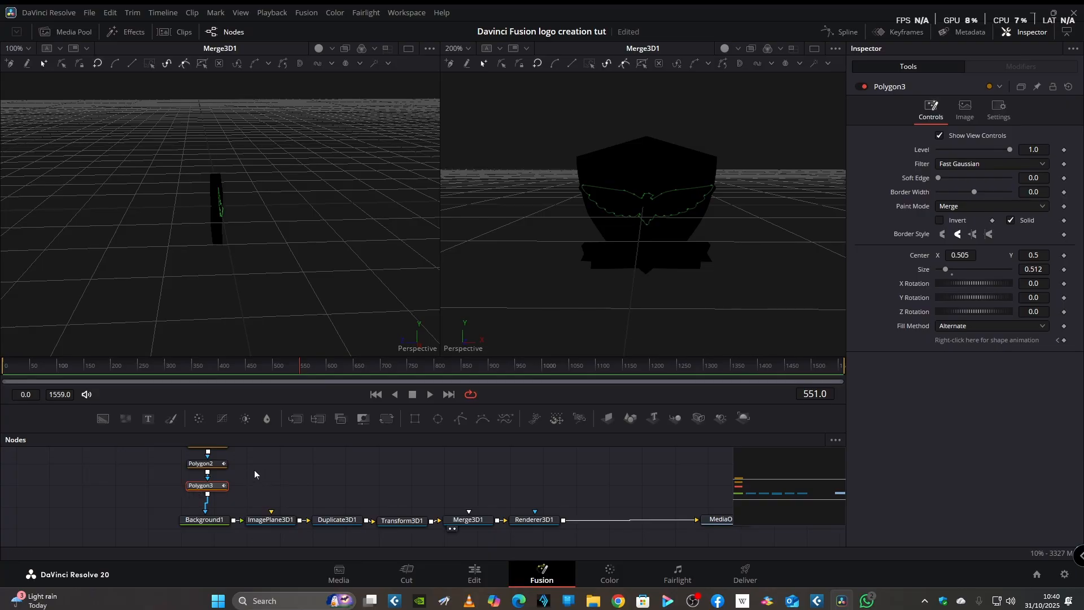
{"action": "scroll", "coordinate": [254, 470], "scroll_direction": "up", "scroll_amount": 2}
{"action": "scroll", "coordinate": [254, 470], "scroll_direction": "down", "scroll_amount": 2}
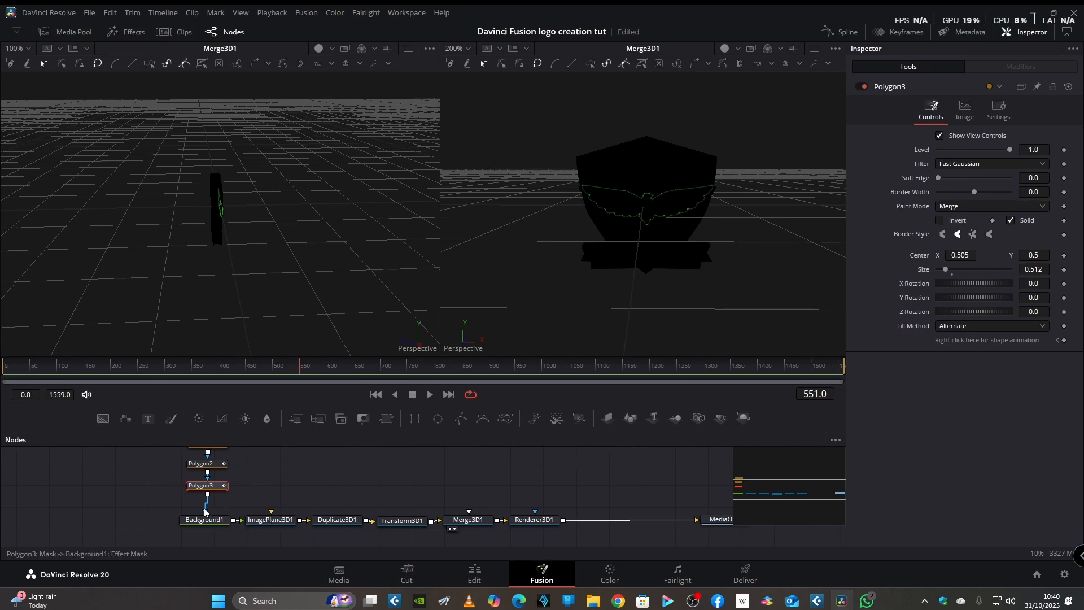
Step: Disconnect the polygon mask chain from Background1 and split Polygon1 off from Polygon2 and Polygon3
{"action": "left_click_drag", "start_coordinate": [205, 511], "coordinate": [210, 506]}
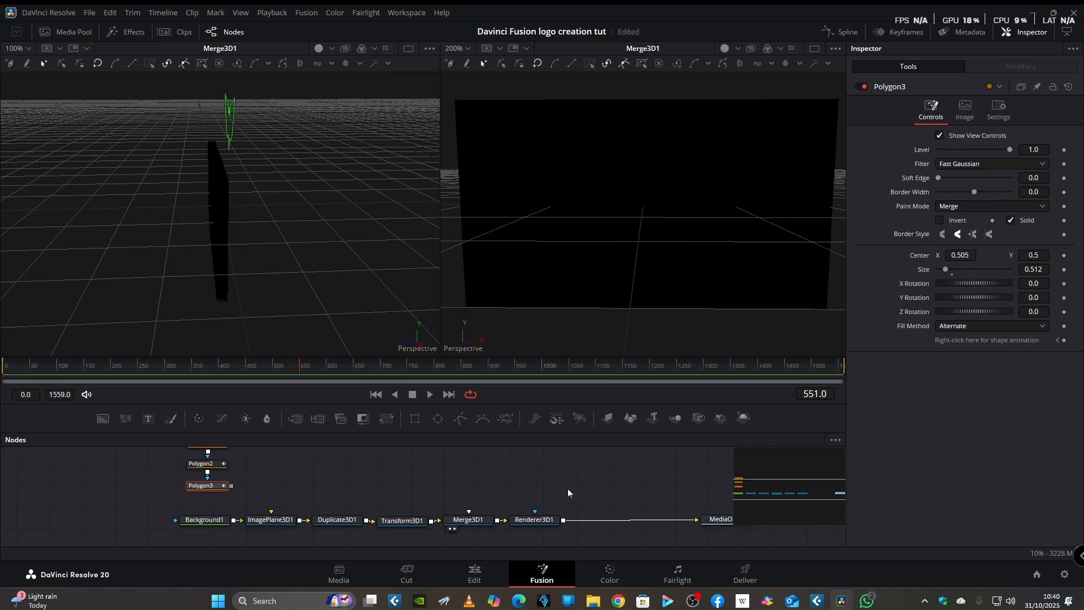
{"action": "left_click_drag", "start_coordinate": [774, 488], "coordinate": [779, 482]}
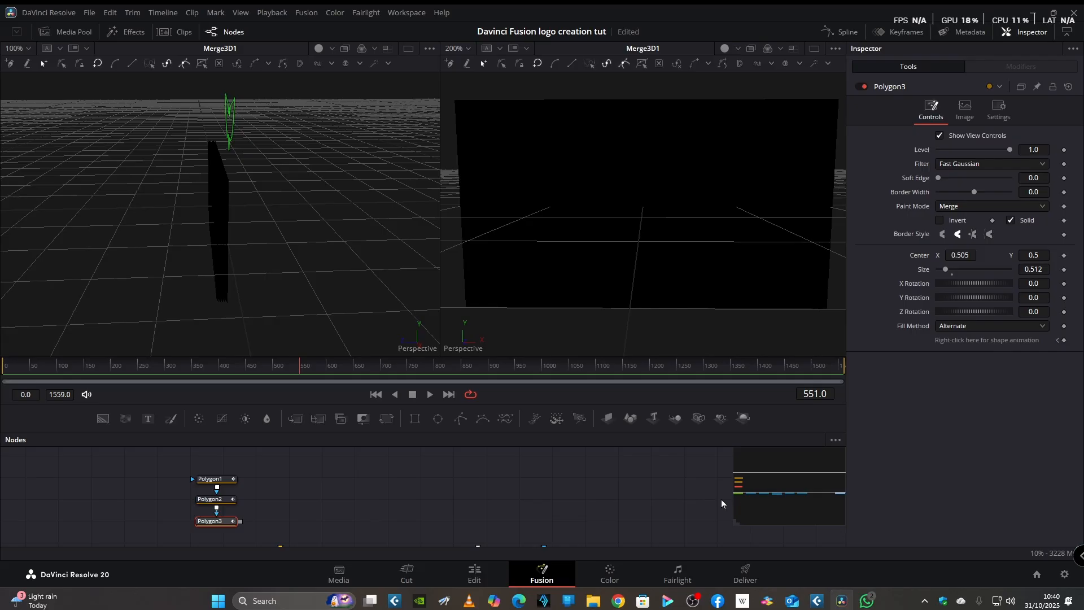
{"action": "left_click_drag", "start_coordinate": [266, 475], "coordinate": [221, 531]}
{"action": "left_click_drag", "start_coordinate": [211, 481], "coordinate": [199, 465]}
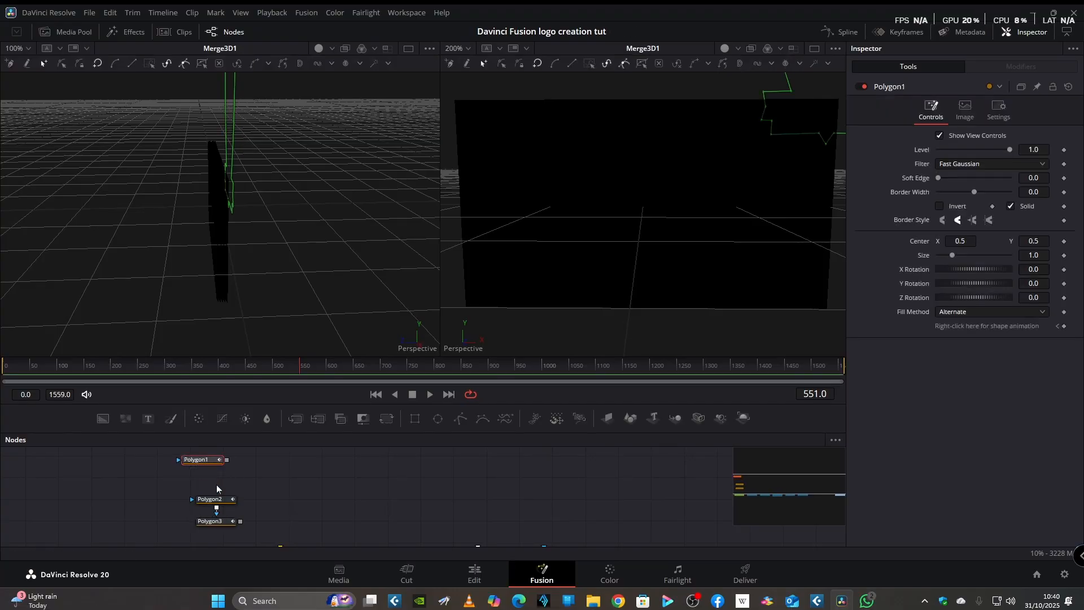
{"action": "left_click_drag", "start_coordinate": [246, 494], "coordinate": [309, 493]}
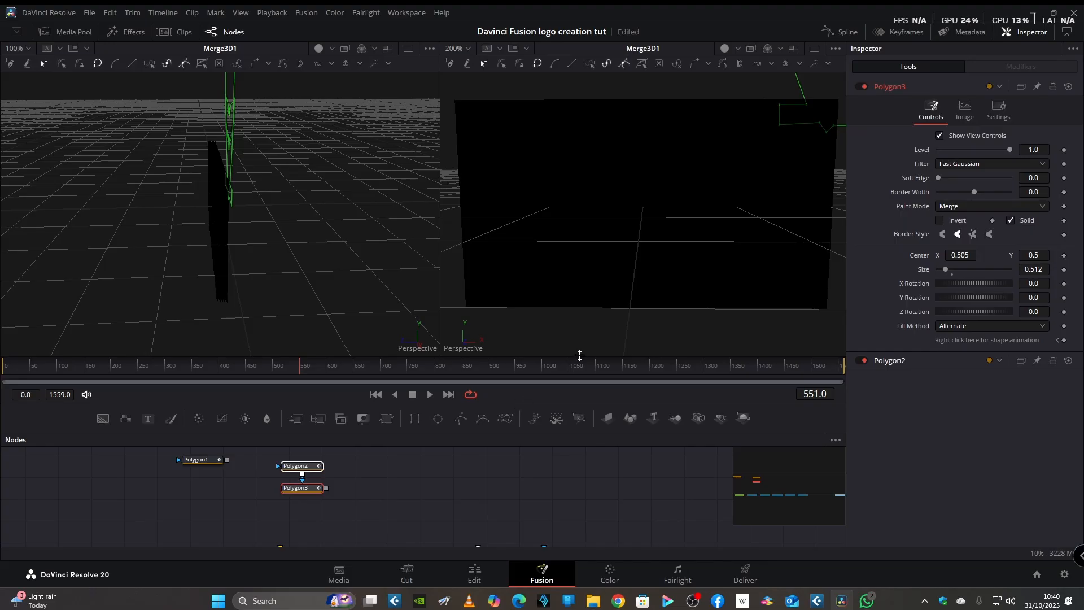
Step: Enlarge the node area, place Polygon1 beside Background1 and connect it alone as the effect mask
{"action": "left_click_drag", "start_coordinate": [580, 355], "coordinate": [592, 301]}
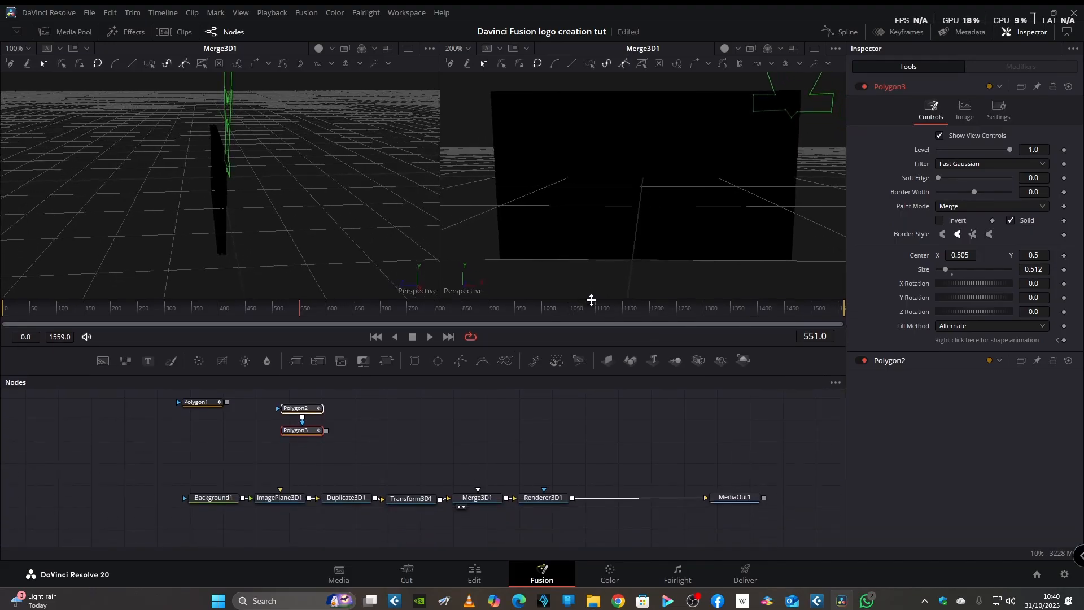
{"action": "left_click_drag", "start_coordinate": [211, 407], "coordinate": [157, 502]}
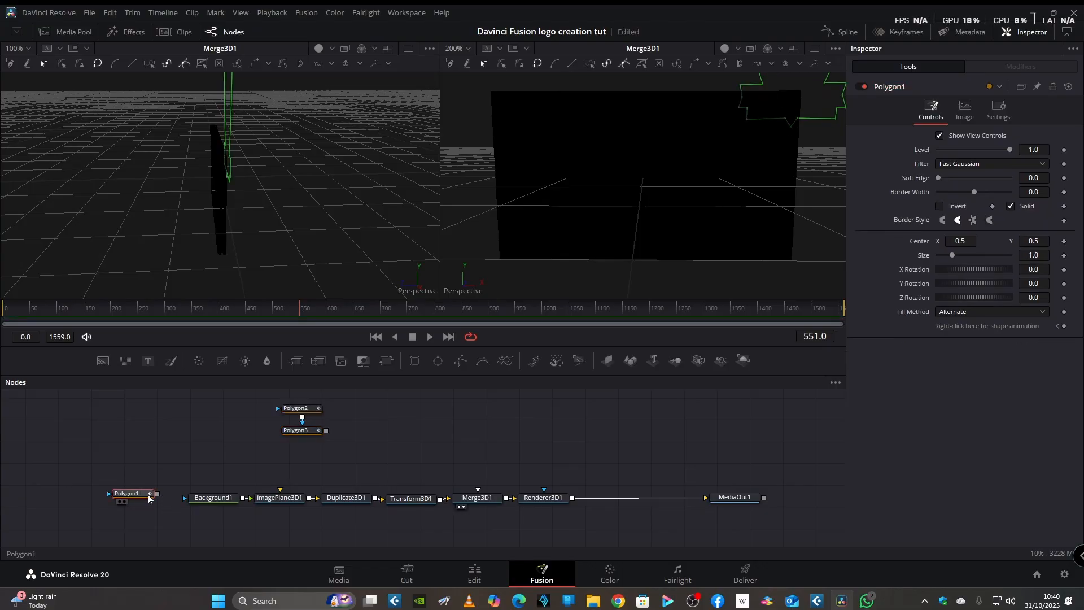
{"action": "left_click_drag", "start_coordinate": [157, 493], "coordinate": [197, 504]}
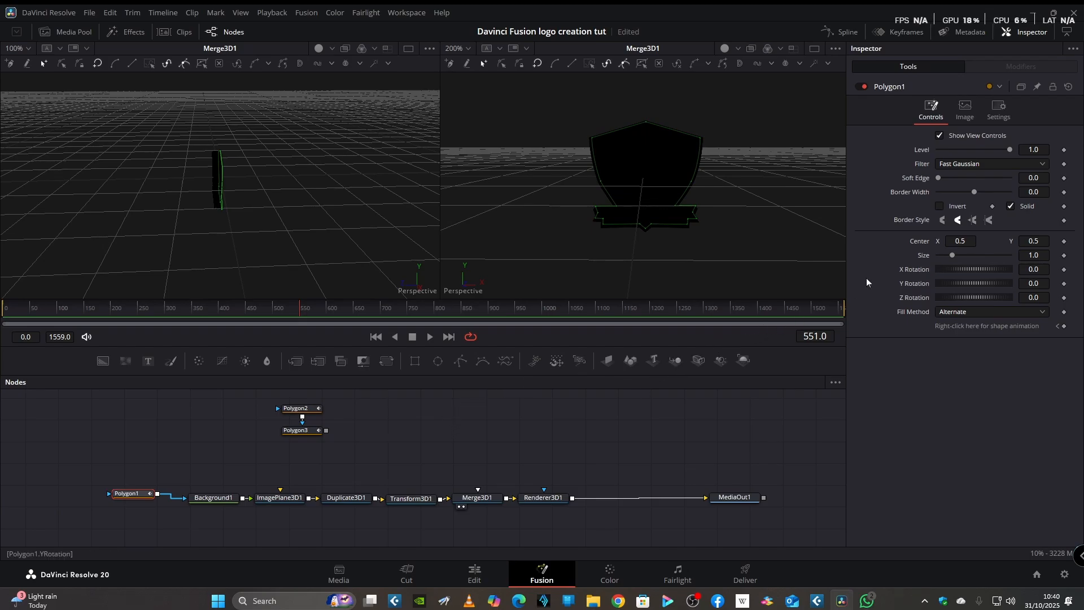
Step: Turn Polygon1 into an outline by disabling Solid and setting its border width to 0.006
{"action": "left_click", "coordinate": [1011, 205]}
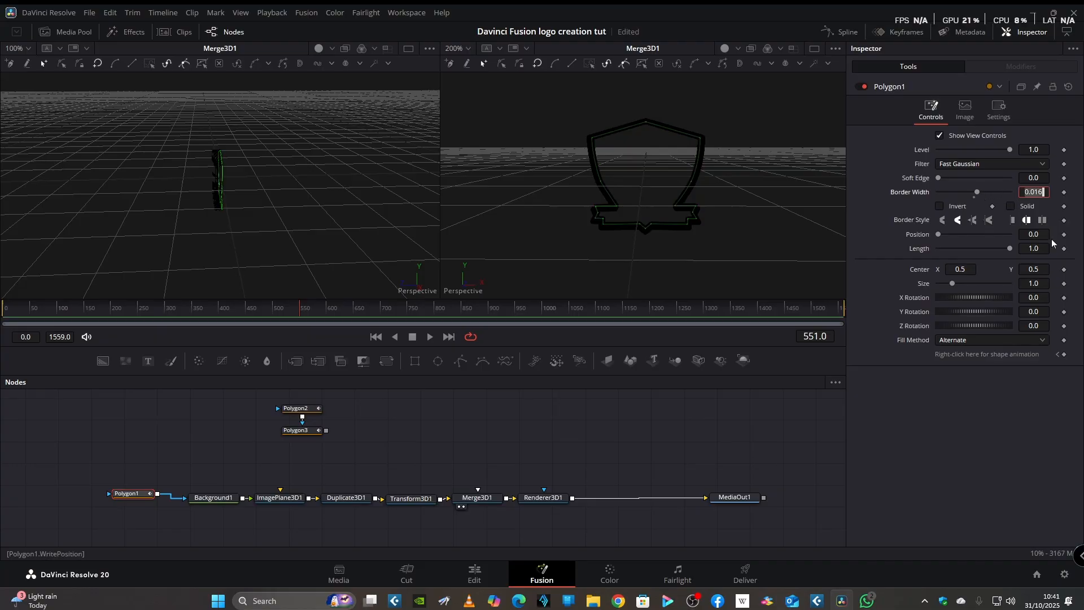
{"action": "type", "text": "0."}
{"action": "key", "text": "Return"}
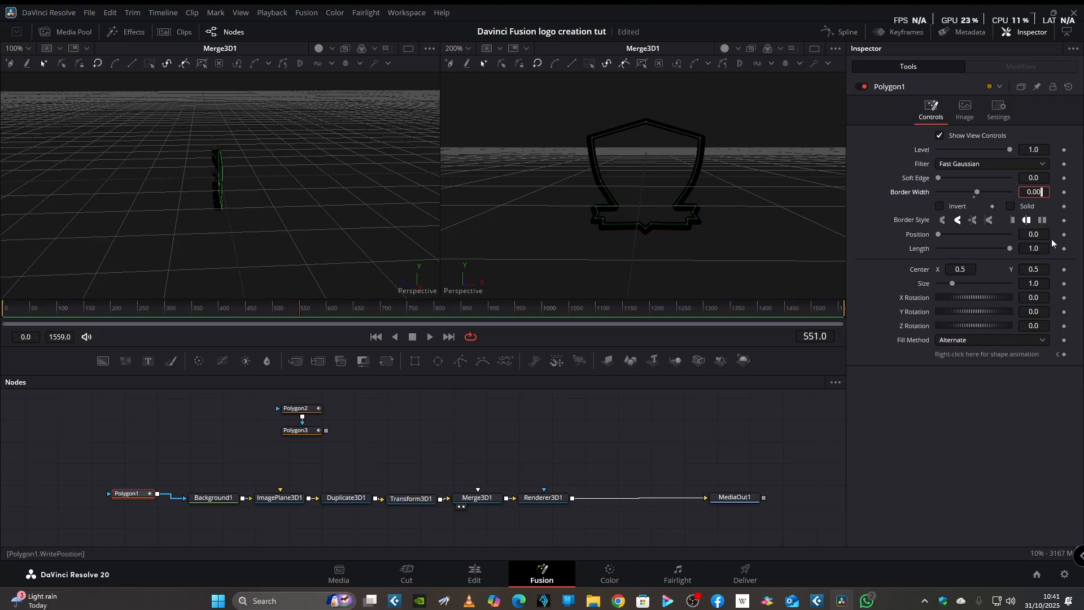
{"action": "key", "text": "Return"}
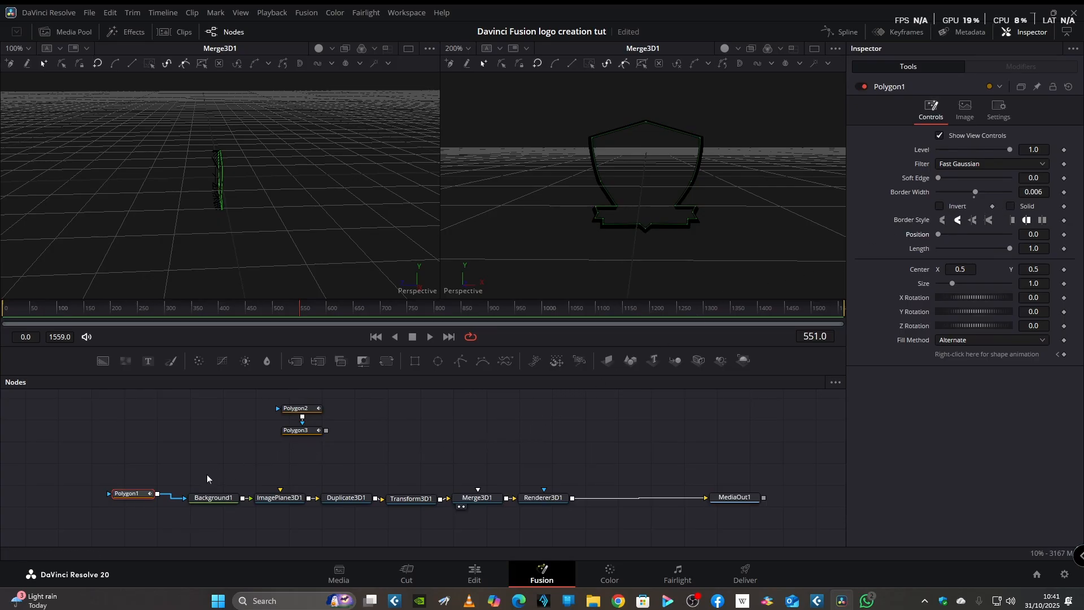
Step: Duplicate the Background1, ImagePlane3D1, Duplicate3D1 and Transform3D1 chain into a second row above the original
{"action": "left_click_drag", "start_coordinate": [205, 474], "coordinate": [407, 511]}
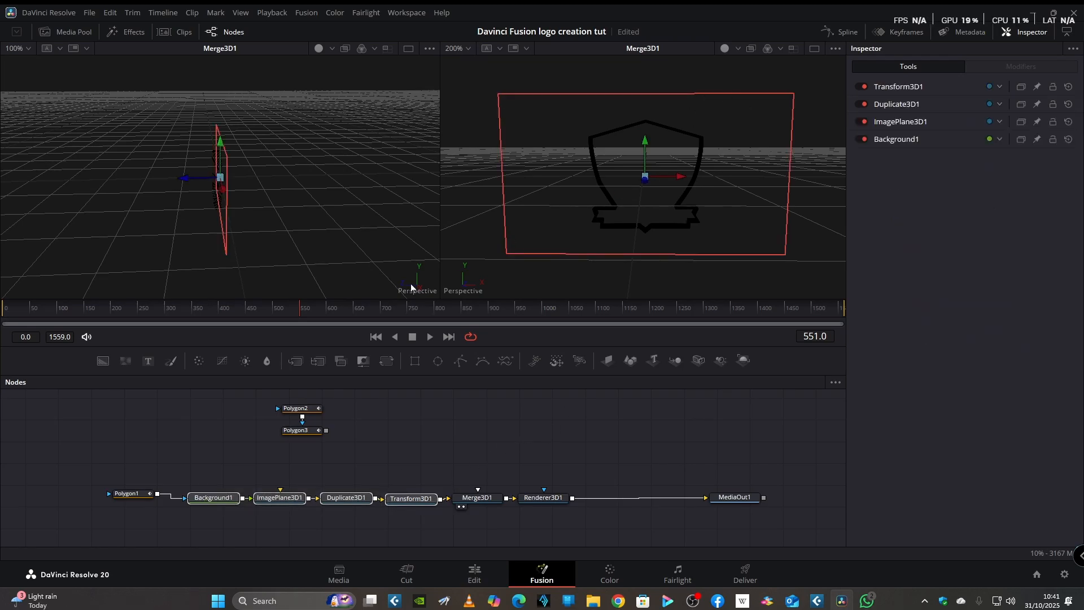
{"action": "left_click", "coordinate": [199, 459]}
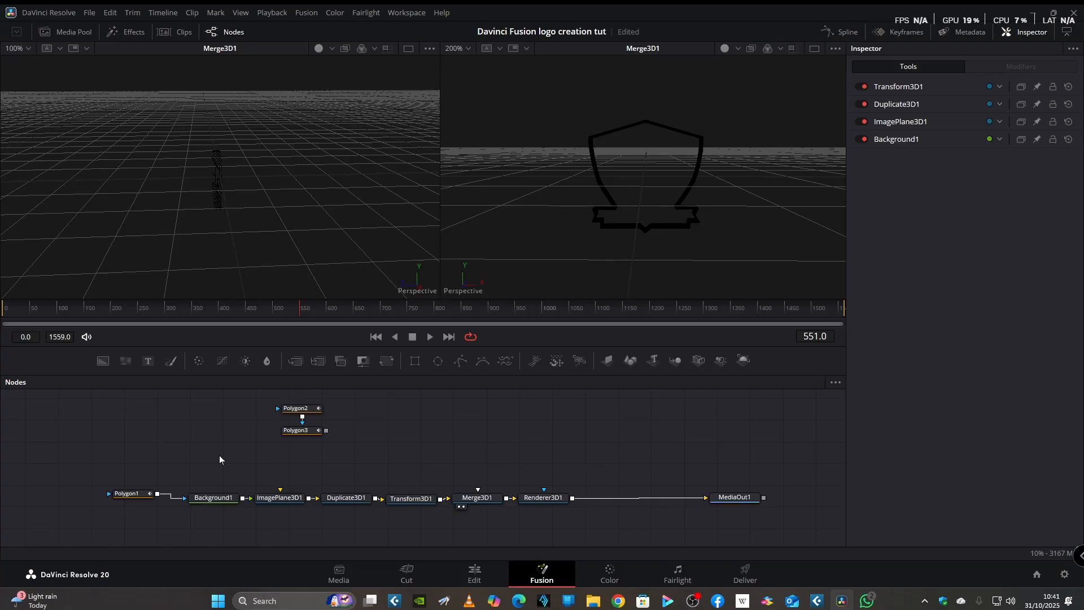
{"action": "key", "text": "ctrl+v"}
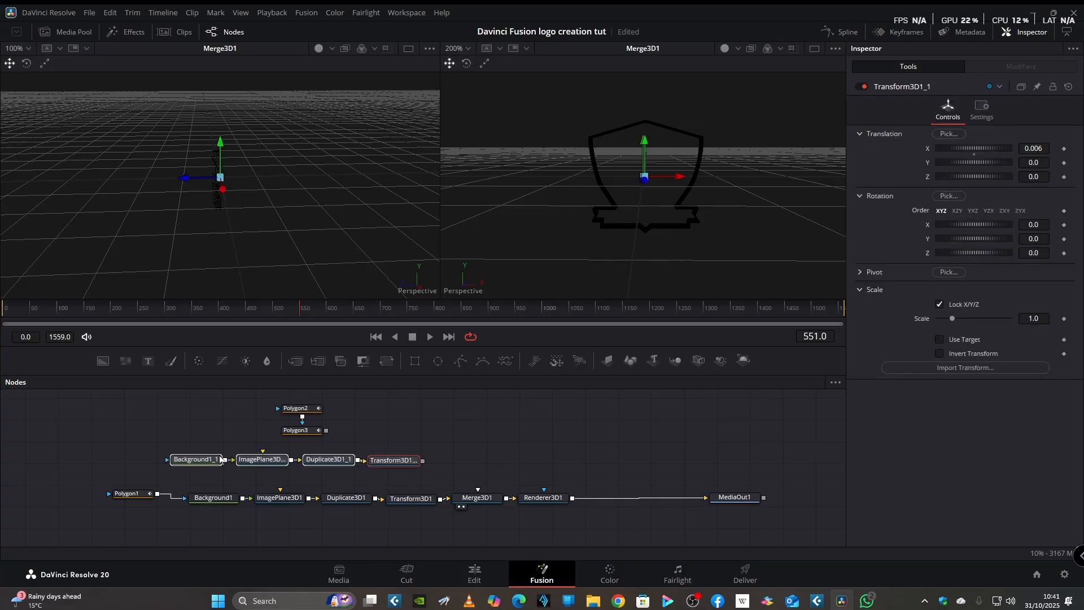
Step: Mask Background1_1 with Polygon2 alone, detaching Polygon3 and moving it clear above the rows
{"action": "left_click_drag", "start_coordinate": [300, 409], "coordinate": [184, 464]}
{"action": "left_click", "coordinate": [304, 418]}
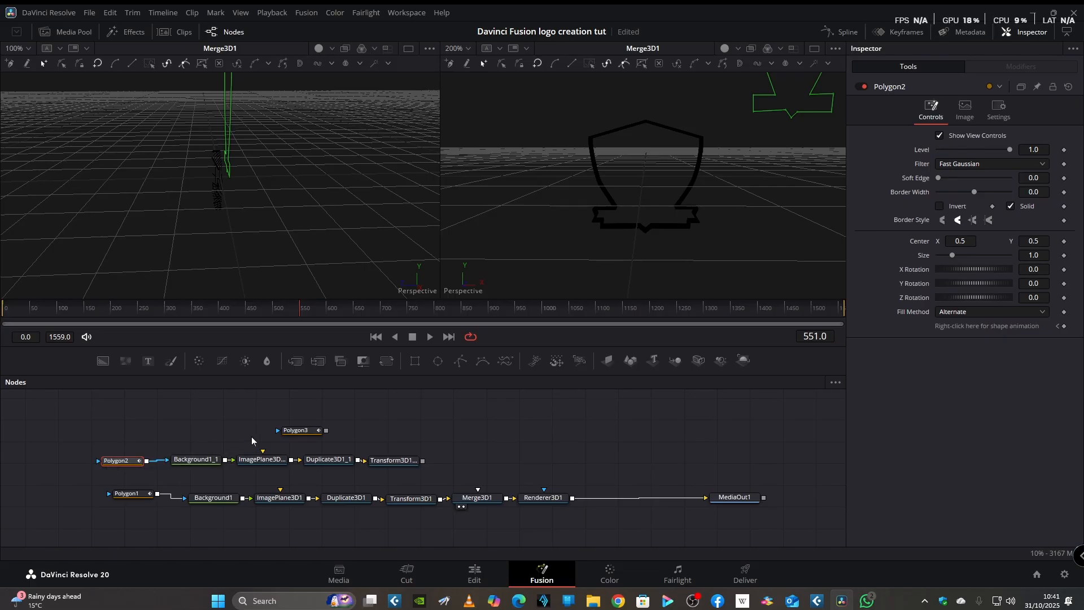
{"action": "left_click_drag", "start_coordinate": [285, 432], "coordinate": [273, 414]}
{"action": "left_click", "coordinate": [272, 408]}
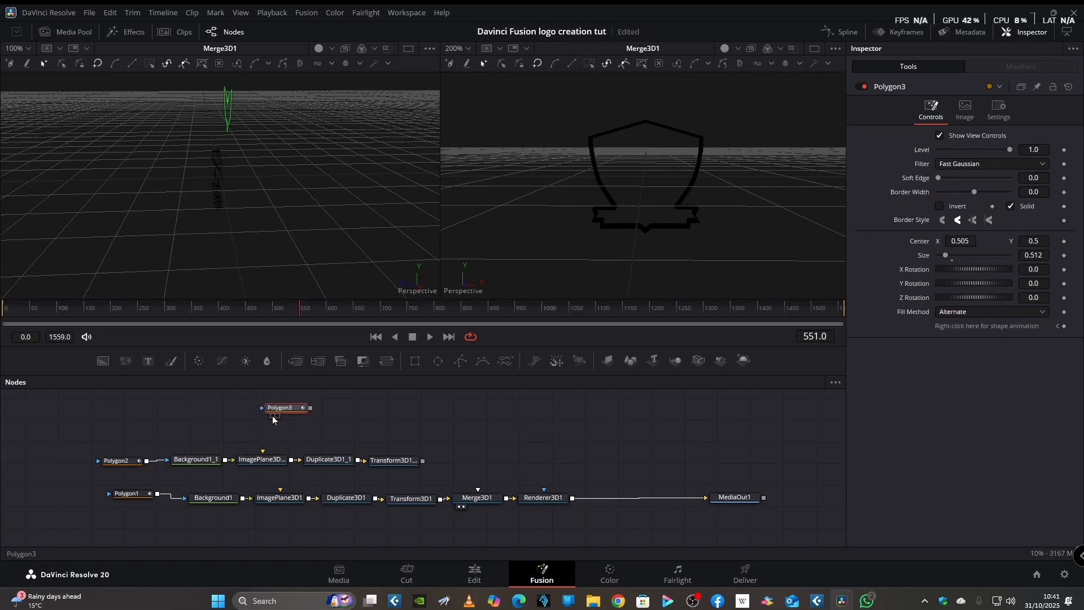
Step: Duplicate the second row's Background-to-Transform3D chain and line the copy up as a third row above it
{"action": "left_click_drag", "start_coordinate": [198, 466], "coordinate": [425, 473]}
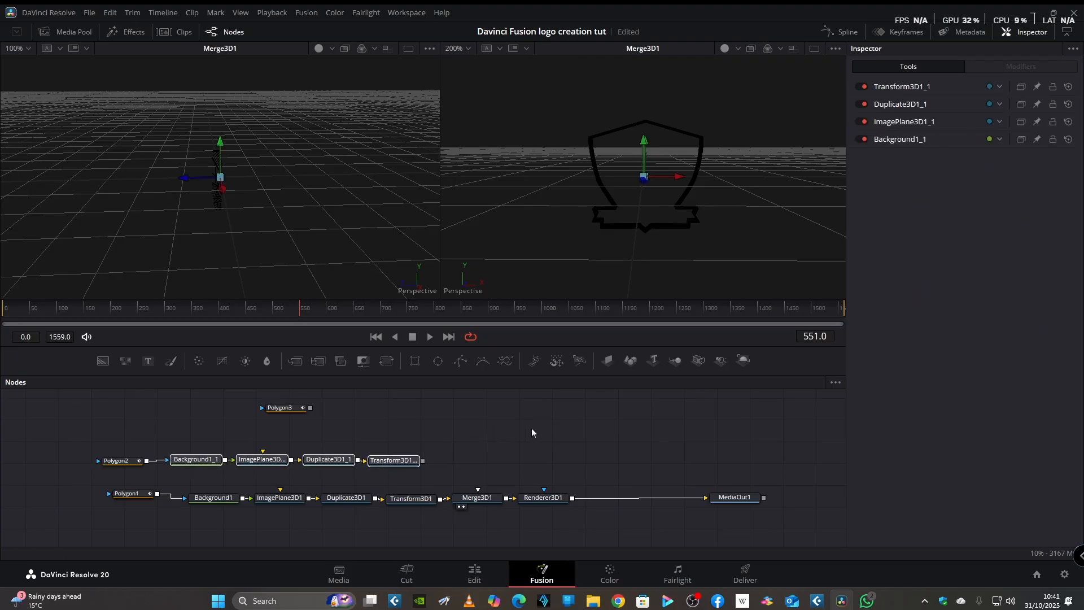
{"action": "left_click", "coordinate": [184, 433]}
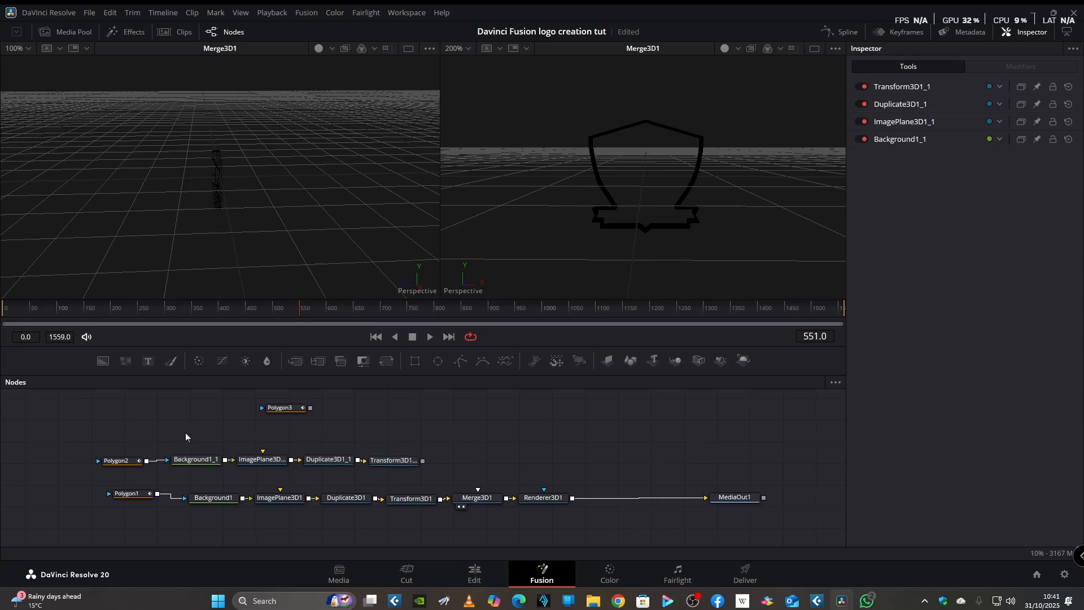
{"action": "key", "text": "ctrl+v"}
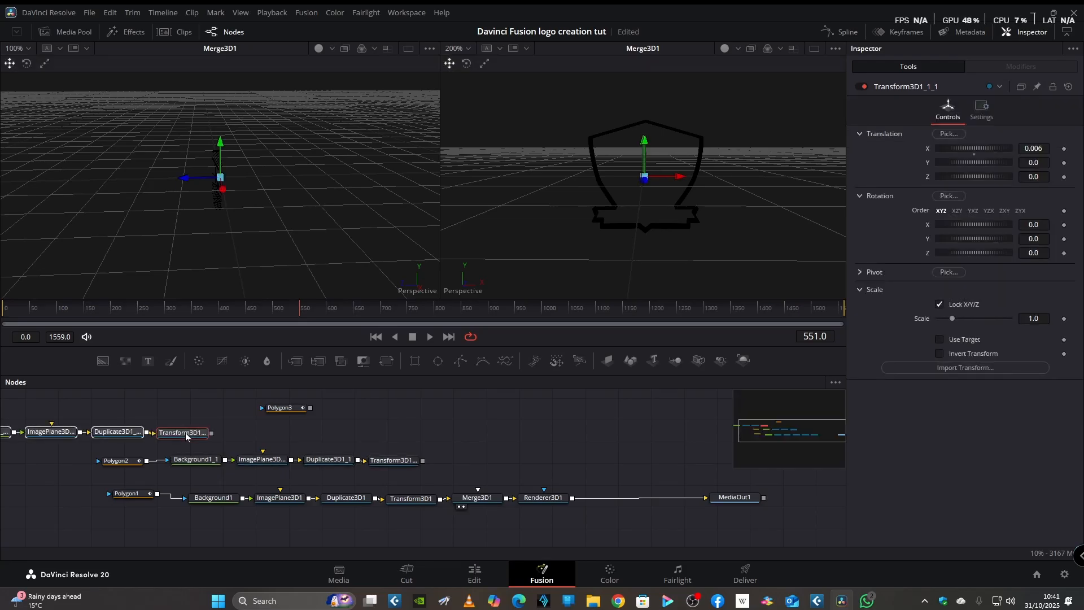
{"action": "left_click_drag", "start_coordinate": [184, 436], "coordinate": [398, 442]}
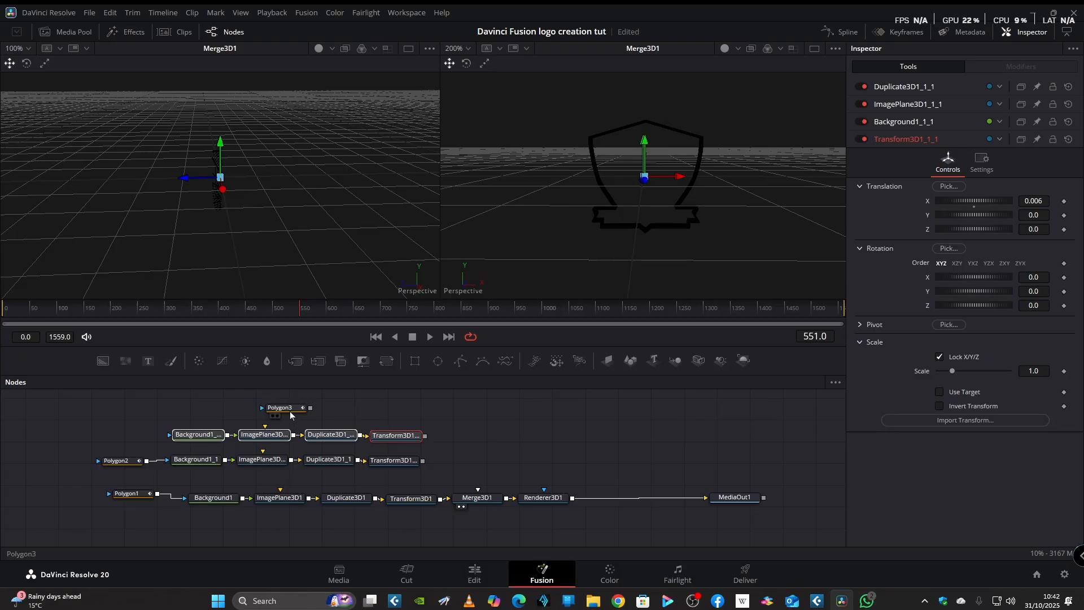
Step: Mask Background1_1_1 with Polygon3, align the polygon nodes, and connect Transform3D1_1 to Merge3D1
{"action": "left_click_drag", "start_coordinate": [290, 411], "coordinate": [121, 497]}
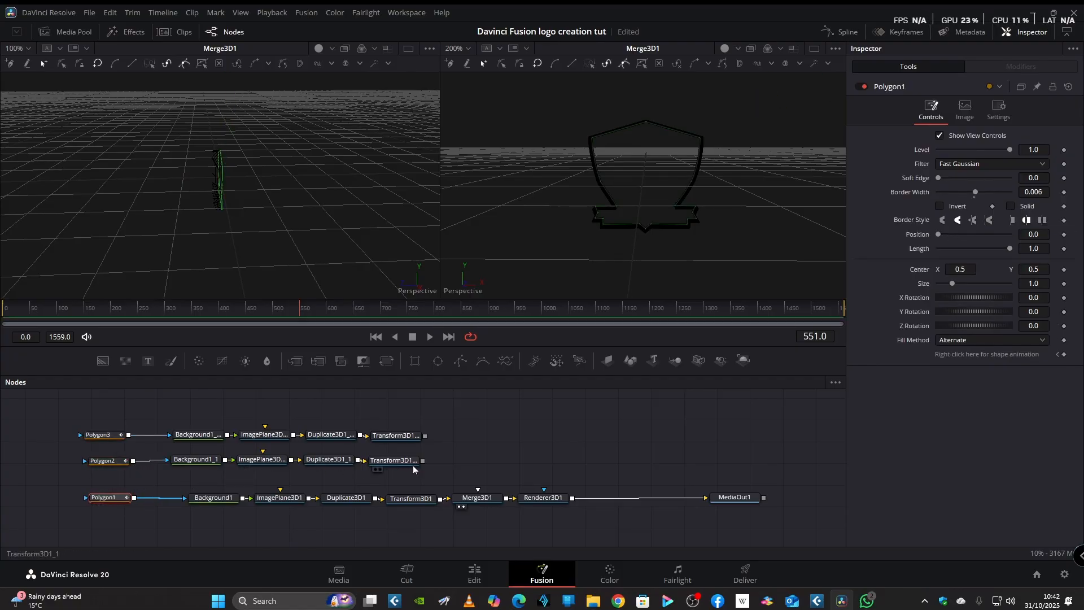
{"action": "left_click_drag", "start_coordinate": [422, 462], "coordinate": [477, 495]}
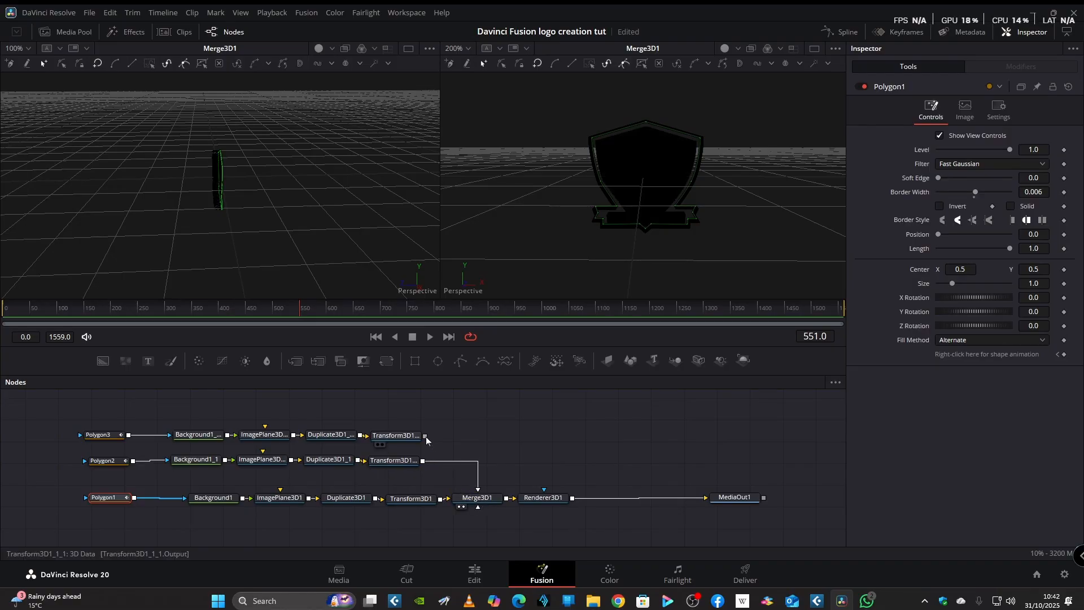
Step: Connect the third row's Transform3D1_1_1 output to Merge3D1 and inspect the merged extrusion from the side
{"action": "left_click_drag", "start_coordinate": [425, 436], "coordinate": [492, 501]}
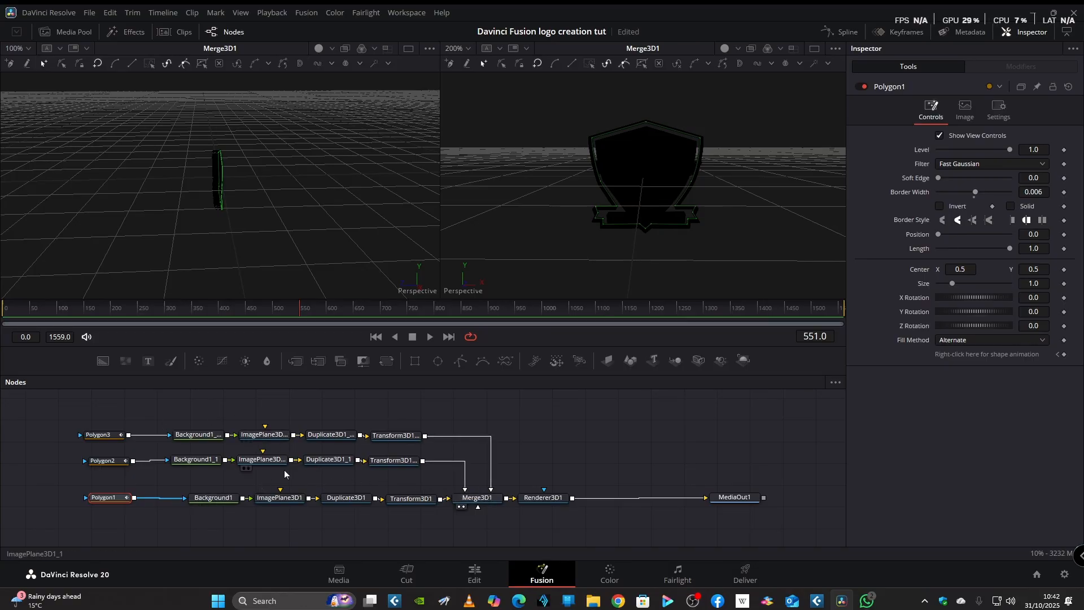
{"action": "left_click", "coordinate": [391, 441]}
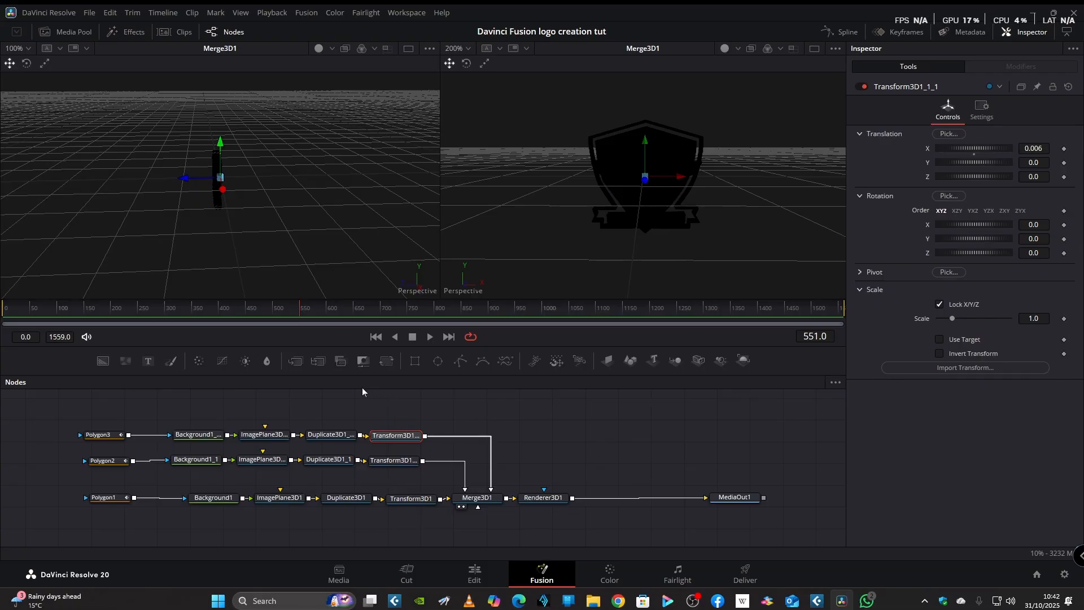
{"action": "scroll", "coordinate": [299, 286], "scroll_direction": "up", "scroll_amount": 1}
{"action": "scroll", "coordinate": [310, 277], "scroll_direction": "up", "scroll_amount": 5}
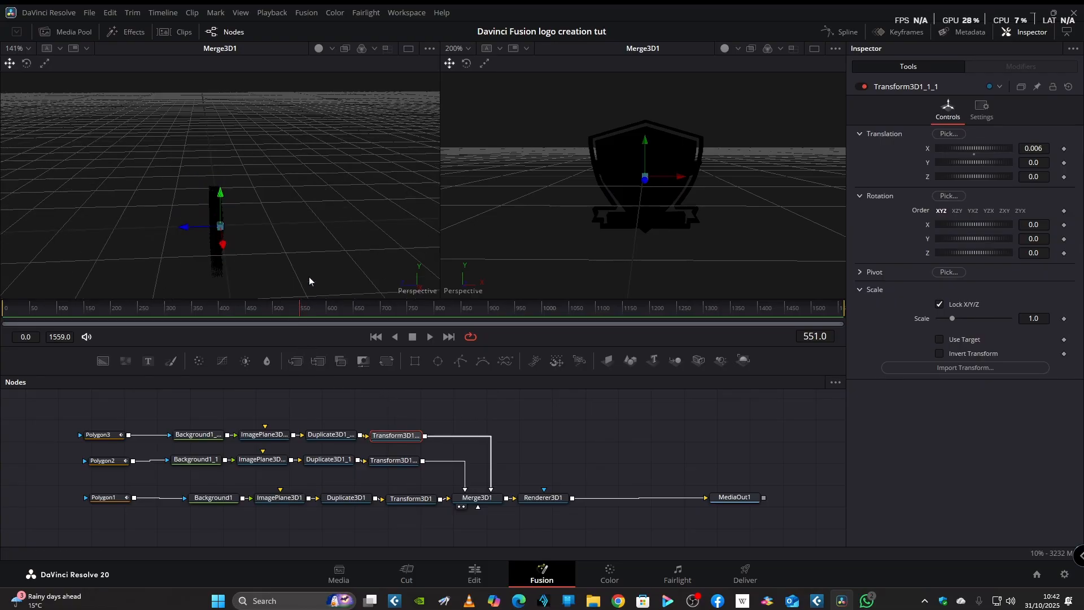
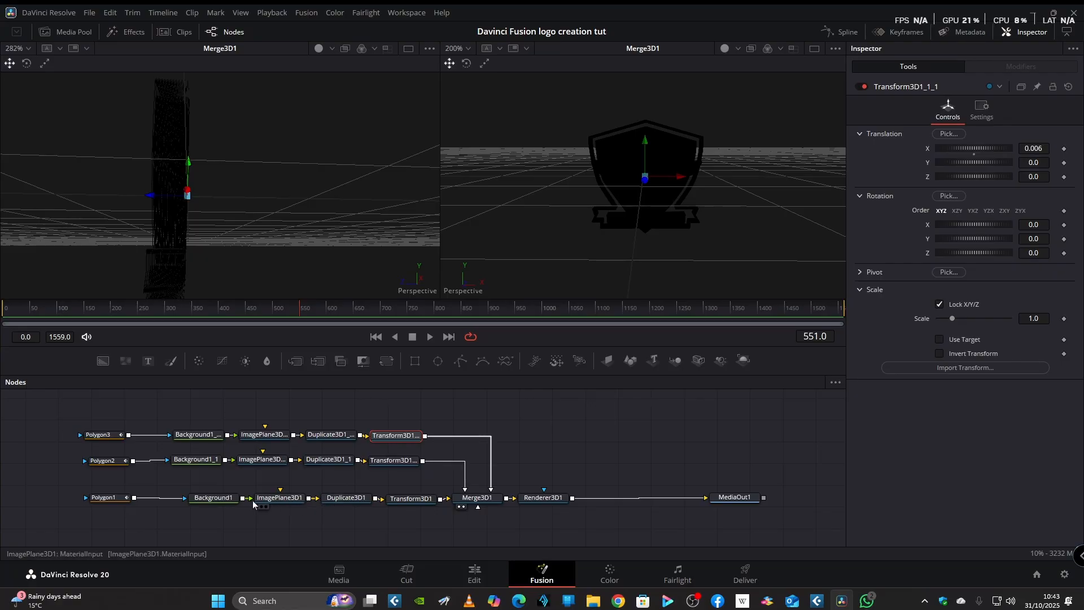
Step: Change Background1 to a linear Gradient fill and set its start colour to dark olive #555500
{"action": "left_click", "coordinate": [213, 497]}
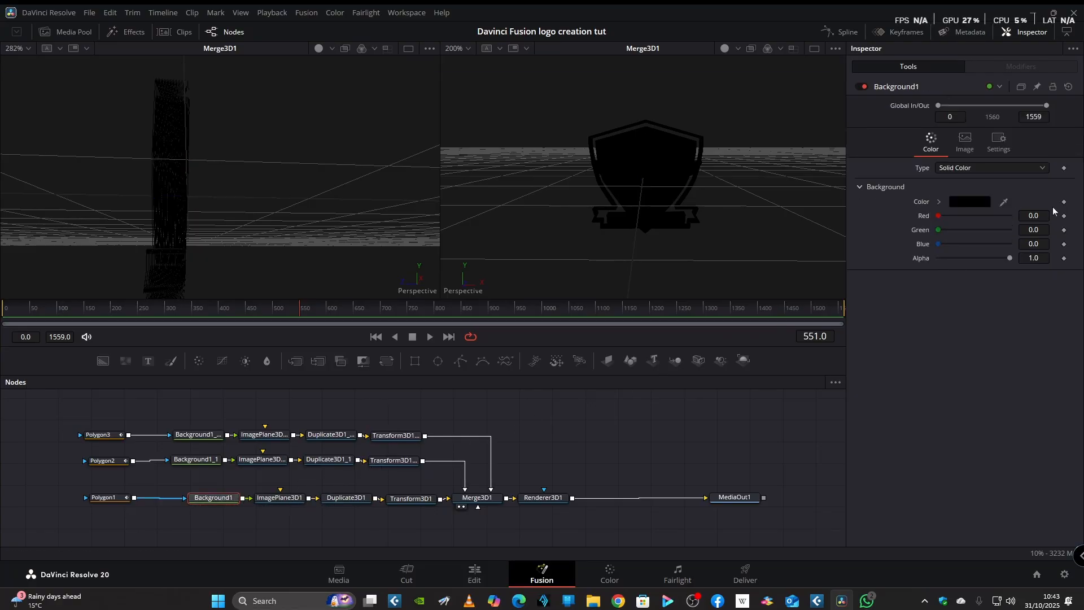
{"action": "left_click", "coordinate": [1044, 169]}
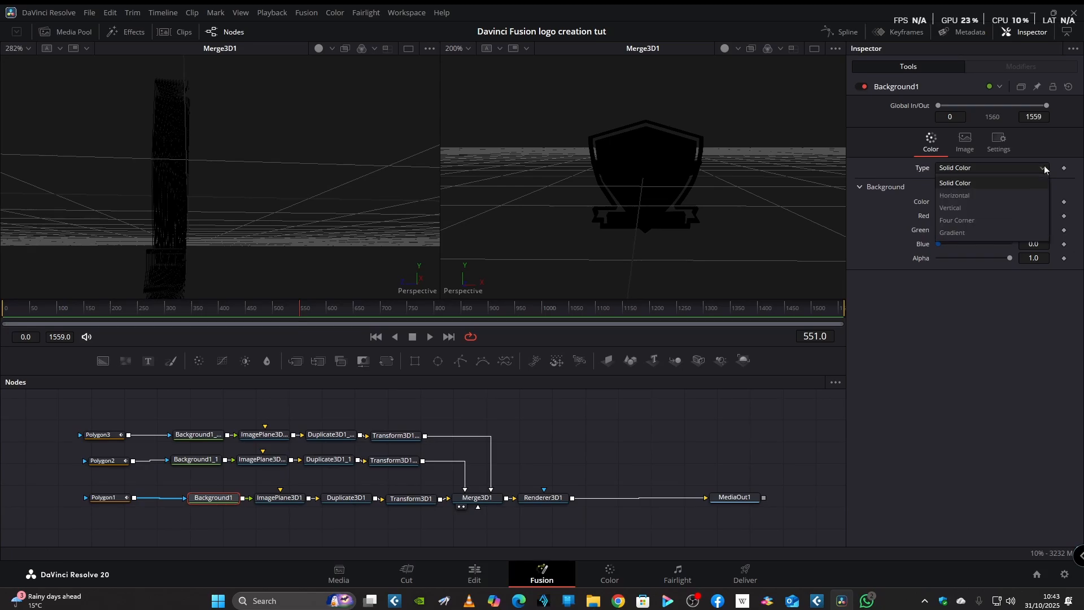
{"action": "left_click", "coordinate": [987, 231]}
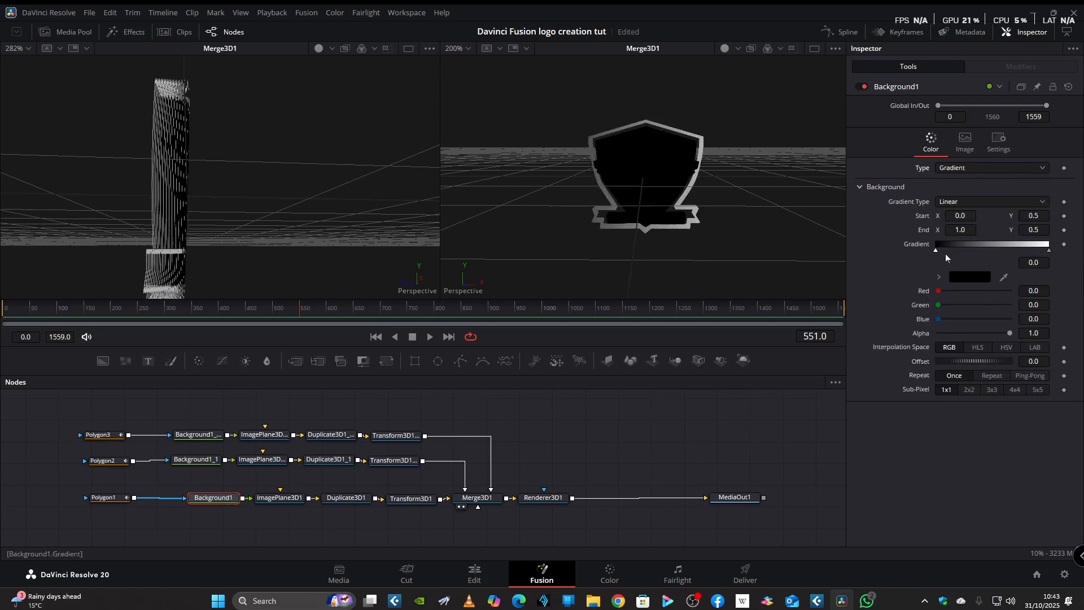
{"action": "left_click", "coordinate": [964, 276]}
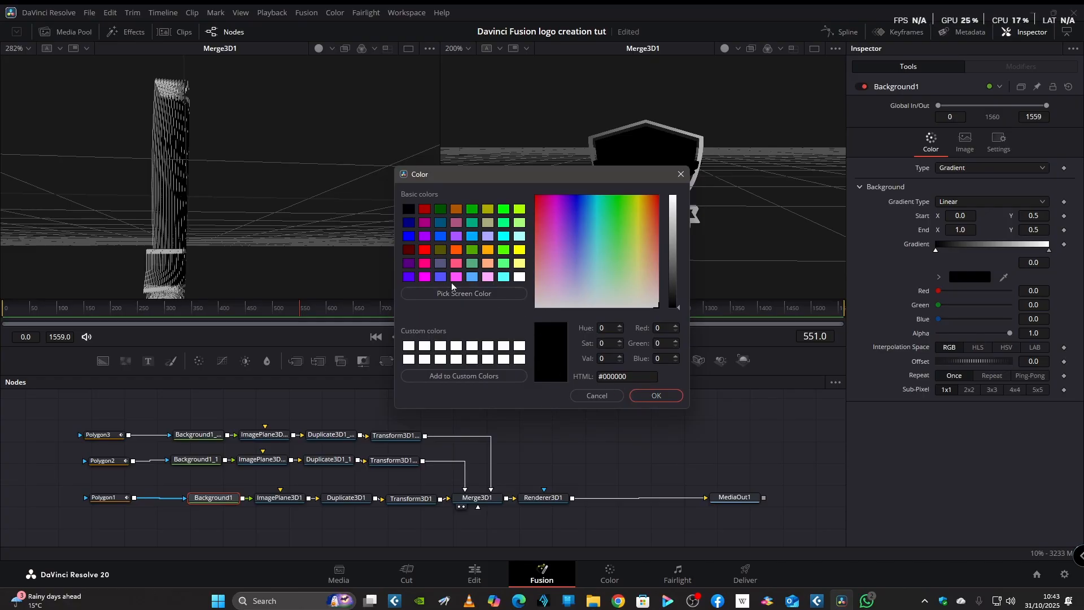
{"action": "left_click", "coordinate": [439, 250]}
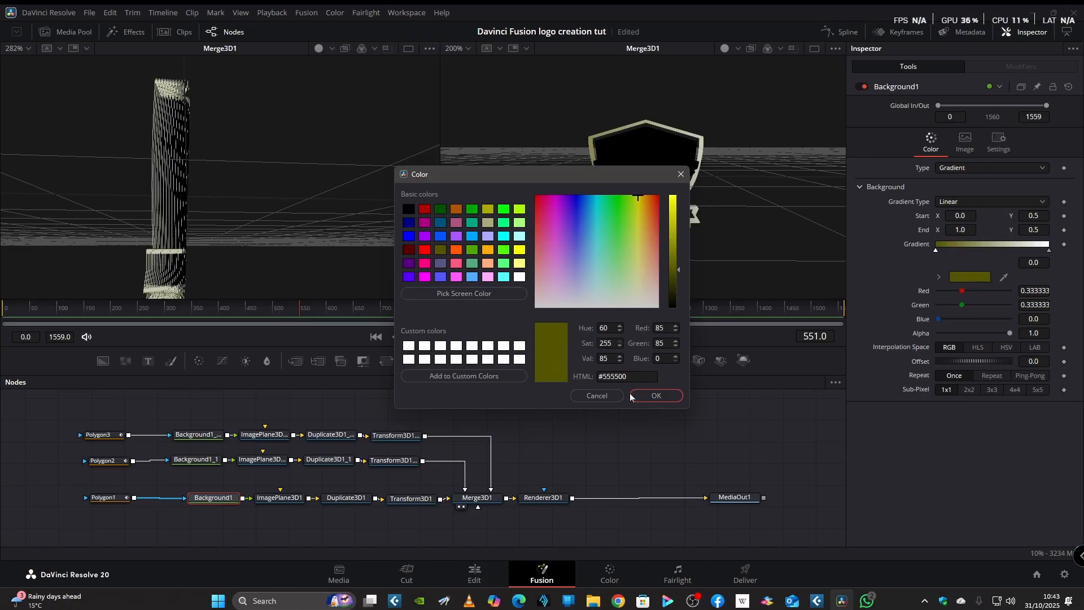
{"action": "left_click", "coordinate": [651, 395]}
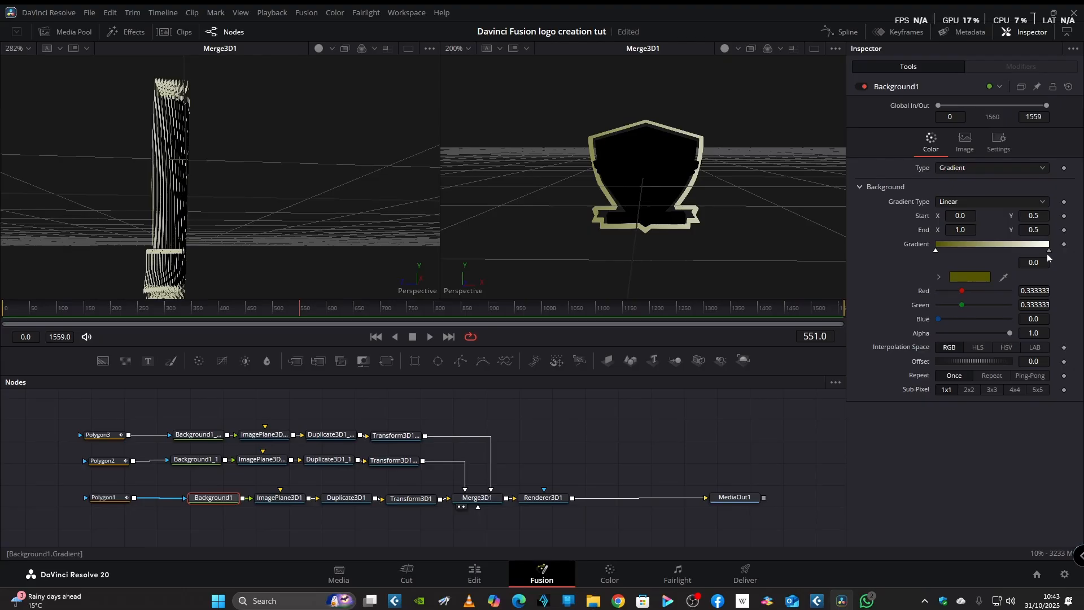
Step: Rework Background1's gradient into a white stop at about 0.49 flanked by olive #555500 stops at about 0.44 and 0.56, adding the second olive stop
{"action": "left_click_drag", "start_coordinate": [1048, 250], "coordinate": [993, 261]}
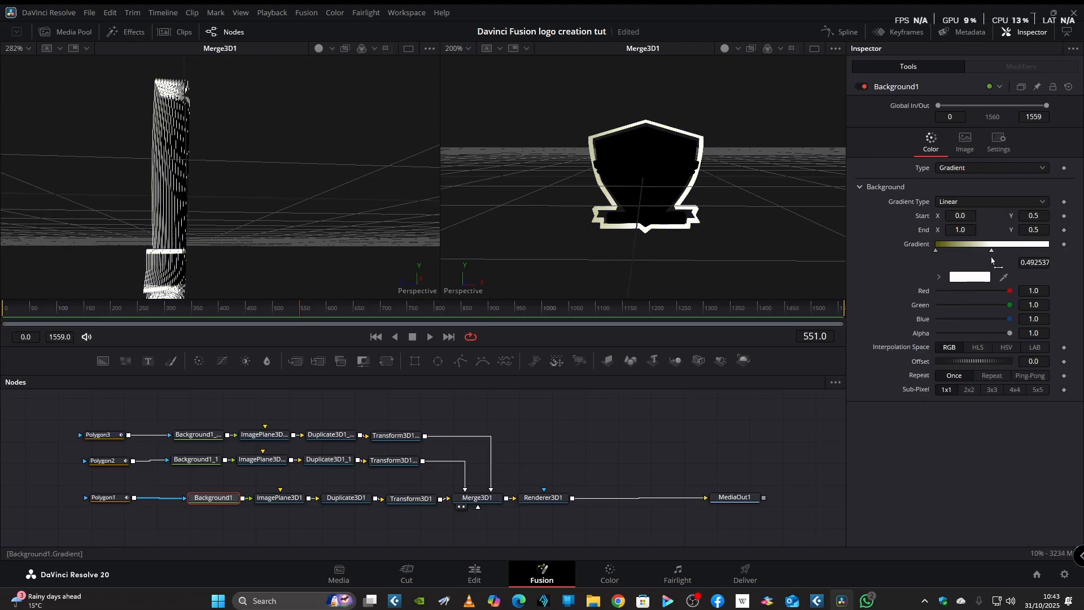
{"action": "left_click", "coordinate": [1044, 248]}
{"action": "left_click", "coordinate": [971, 277]}
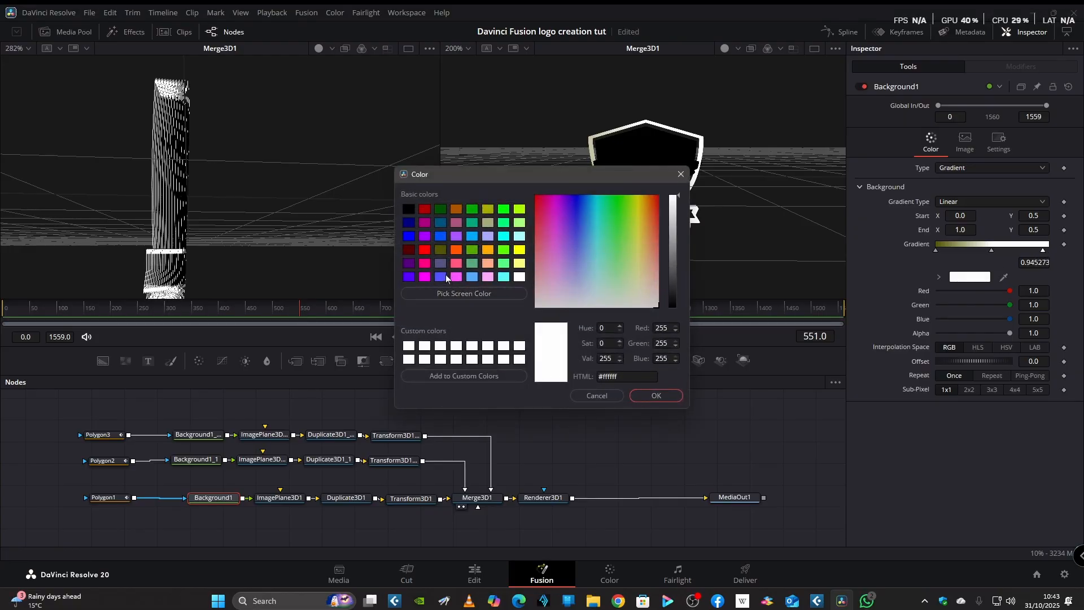
{"action": "left_click", "coordinate": [441, 251]}
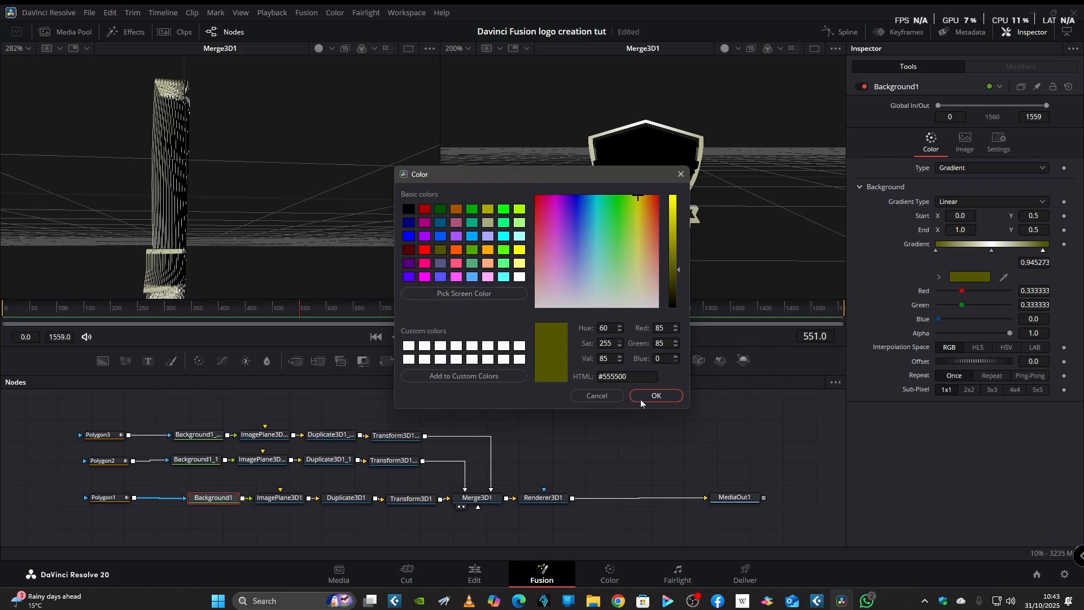
{"action": "left_click", "coordinate": [655, 395]}
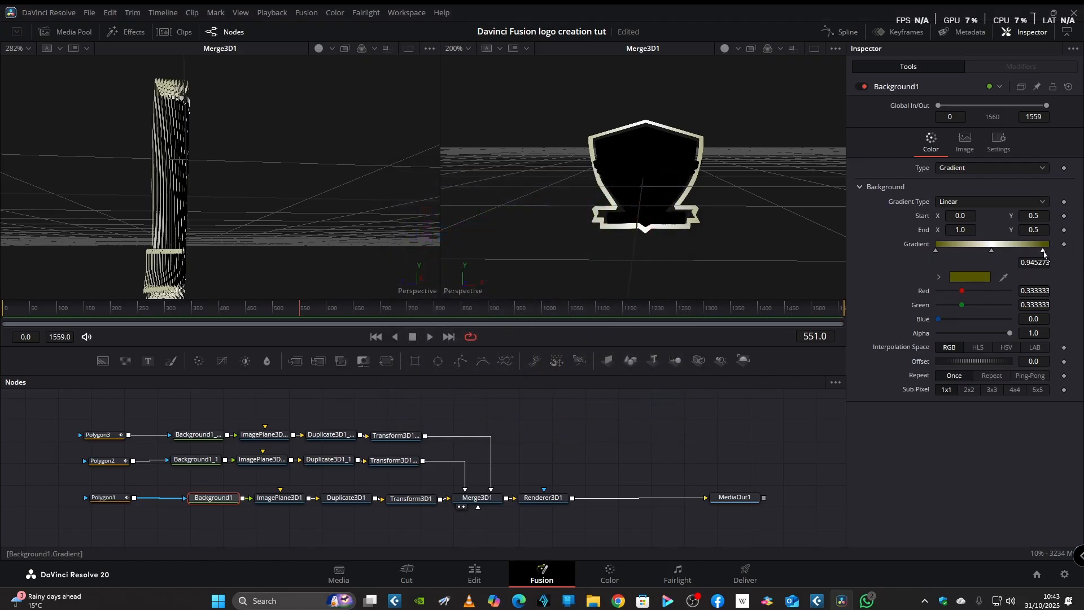
{"action": "left_click_drag", "start_coordinate": [1044, 254], "coordinate": [1006, 264]}
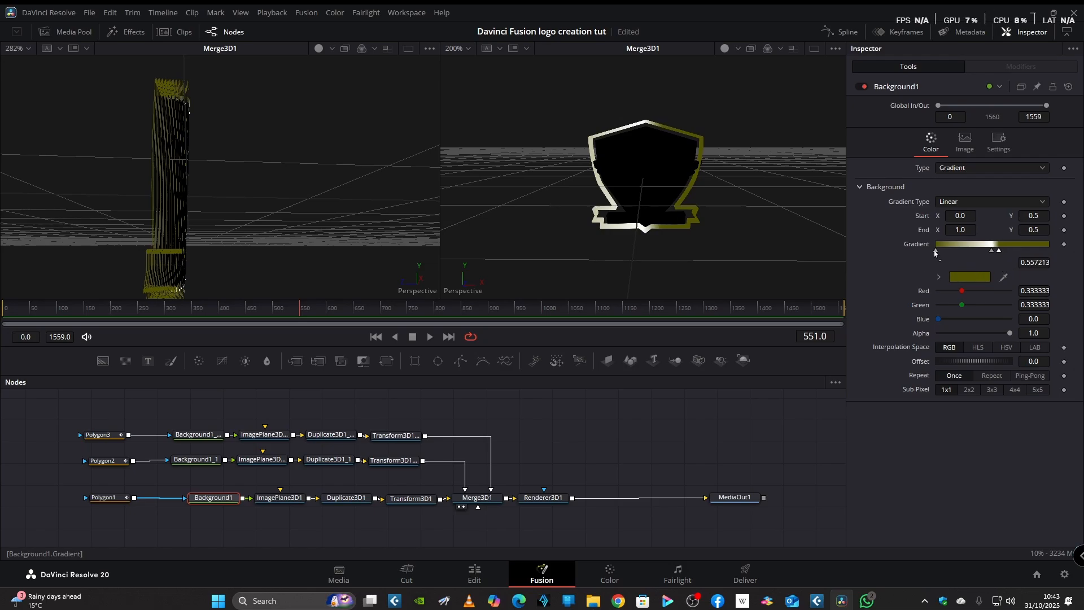
{"action": "left_click_drag", "start_coordinate": [935, 252], "coordinate": [986, 262]}
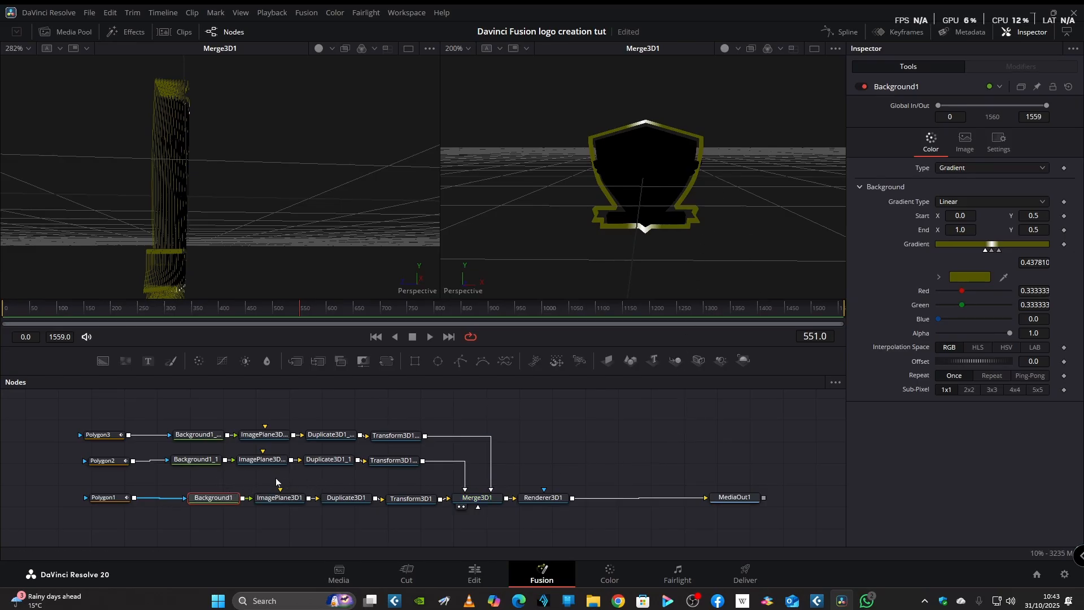
Step: Change Background1_1 from a solid color to a gradient and set its starting stop to olive #555500
{"action": "left_click", "coordinate": [213, 466]}
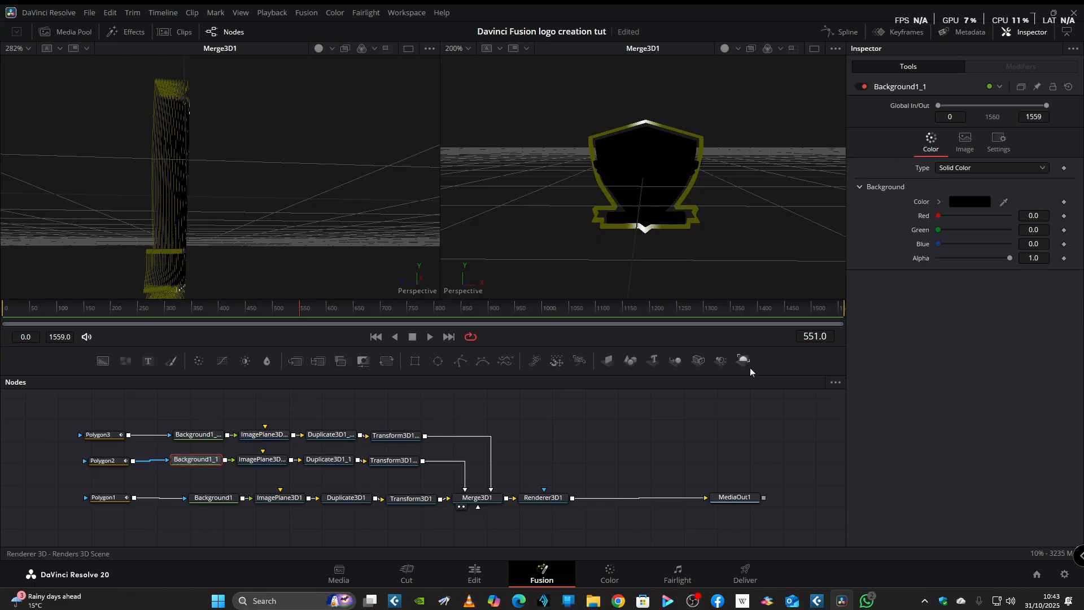
{"action": "left_click", "coordinate": [1043, 169]}
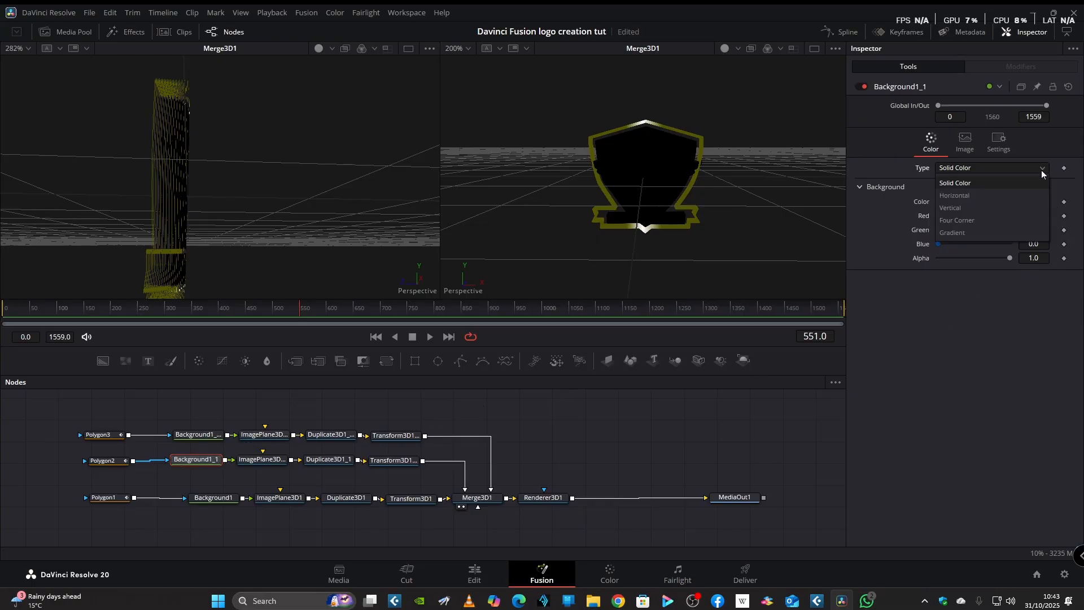
{"action": "left_click", "coordinate": [1021, 230]}
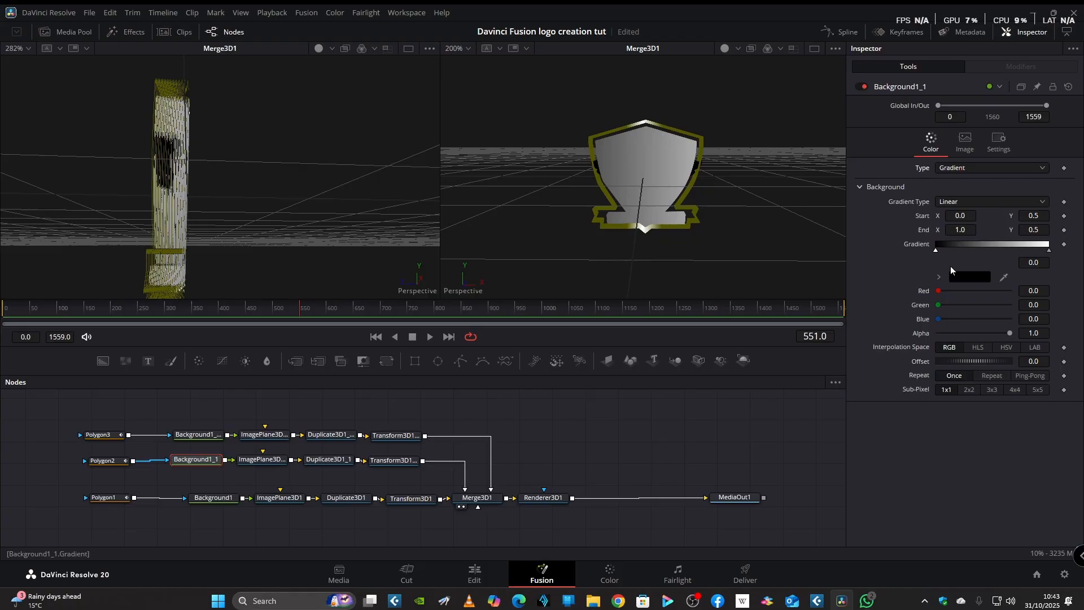
{"action": "left_click", "coordinate": [963, 276]}
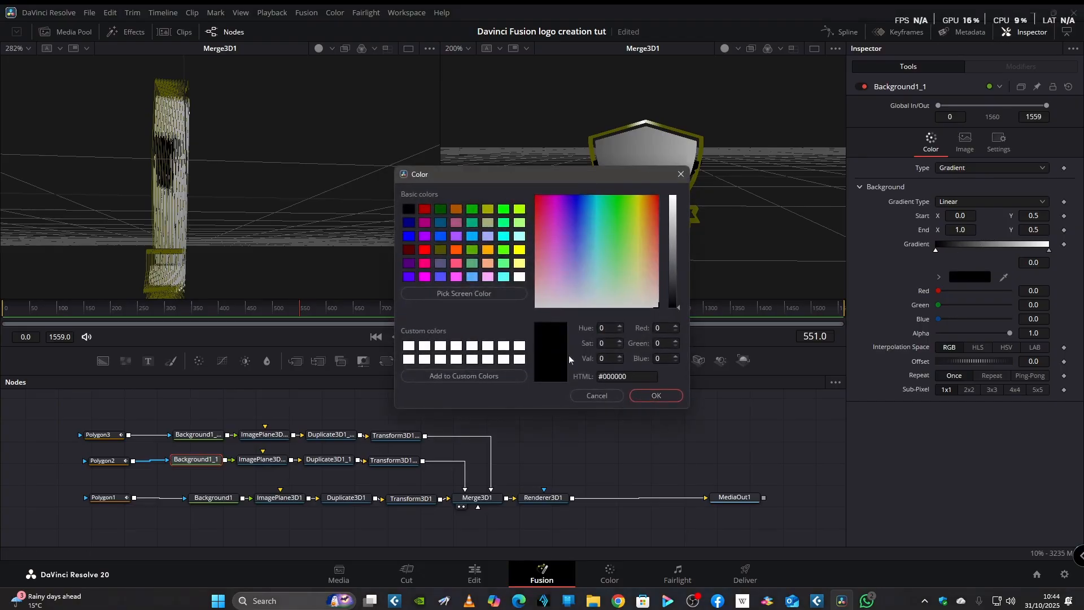
{"action": "left_click", "coordinate": [440, 253]}
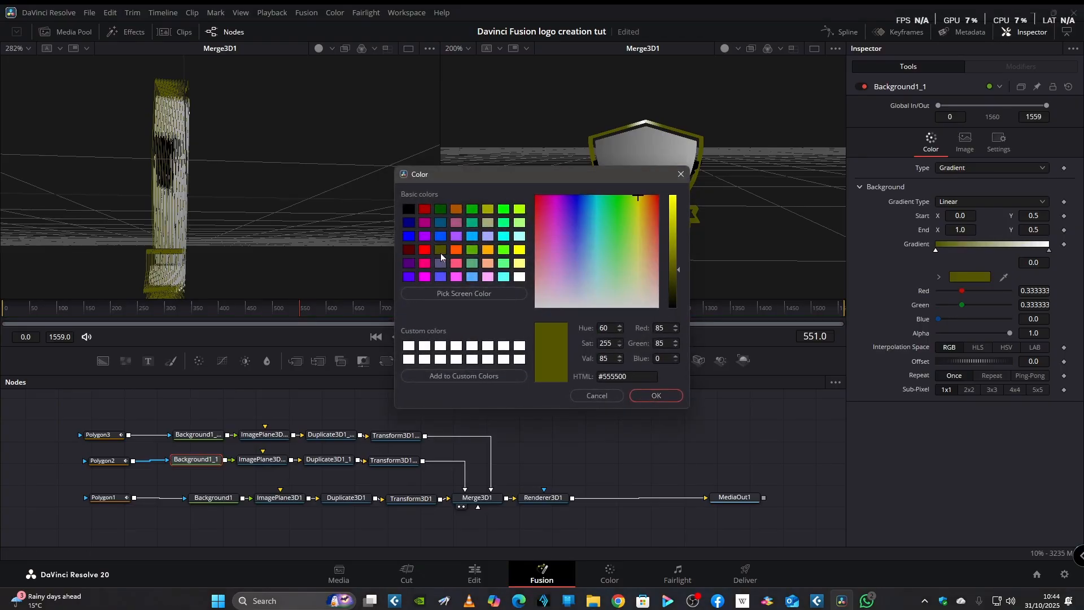
{"action": "left_click", "coordinate": [653, 395]}
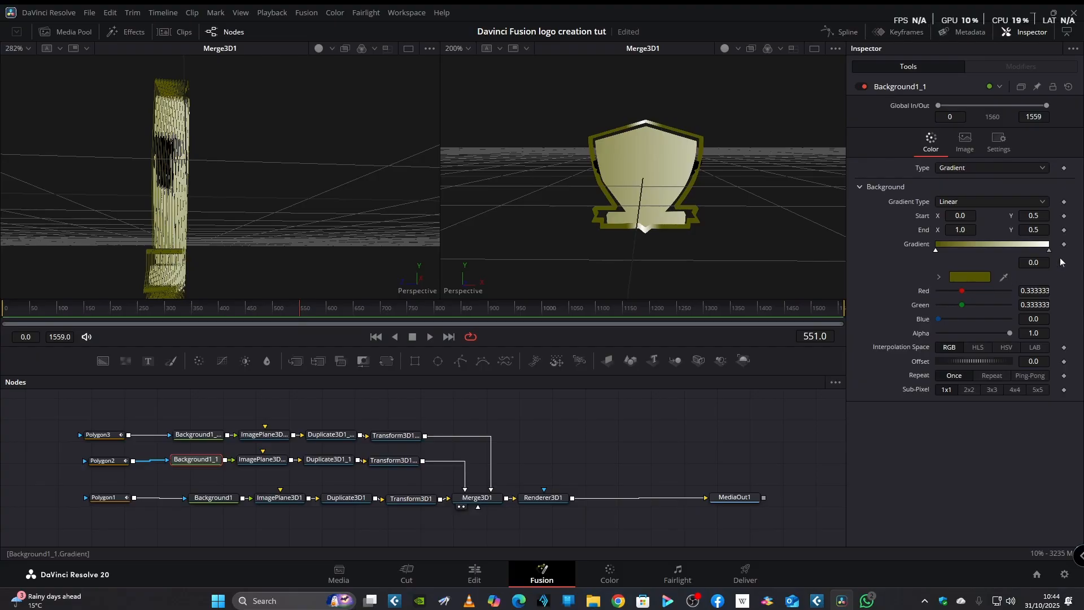
Step: Place Background1_1's white gradient stop at about 0.49, add a second #555500 stop, and position the olive stops at about 0.44 and 0.55
{"action": "left_click_drag", "start_coordinate": [1052, 257], "coordinate": [992, 259]}
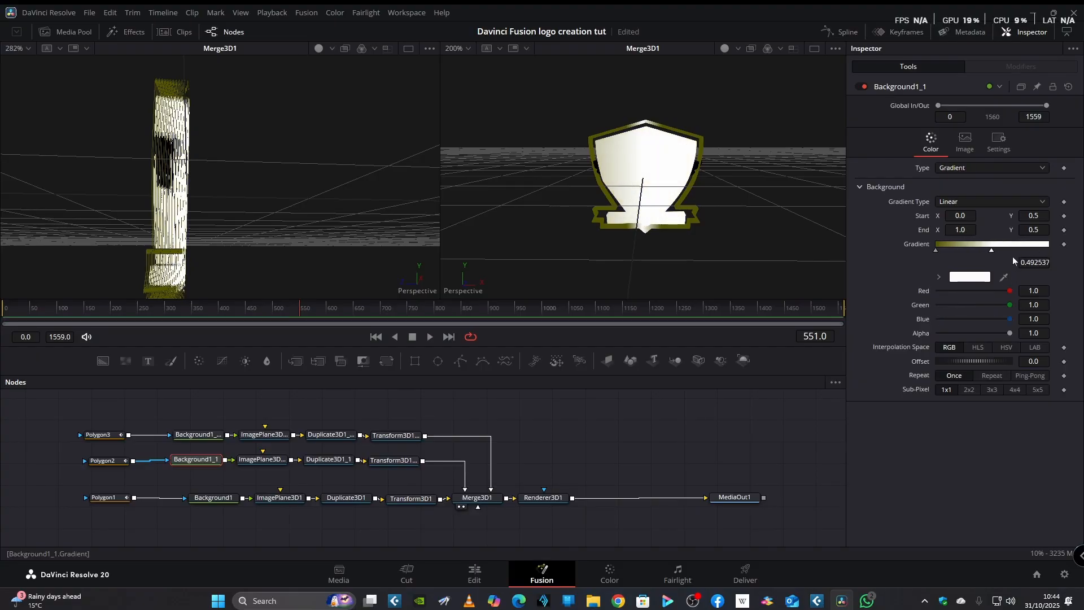
{"action": "left_click", "coordinate": [1043, 252]}
{"action": "left_click", "coordinate": [969, 278]}
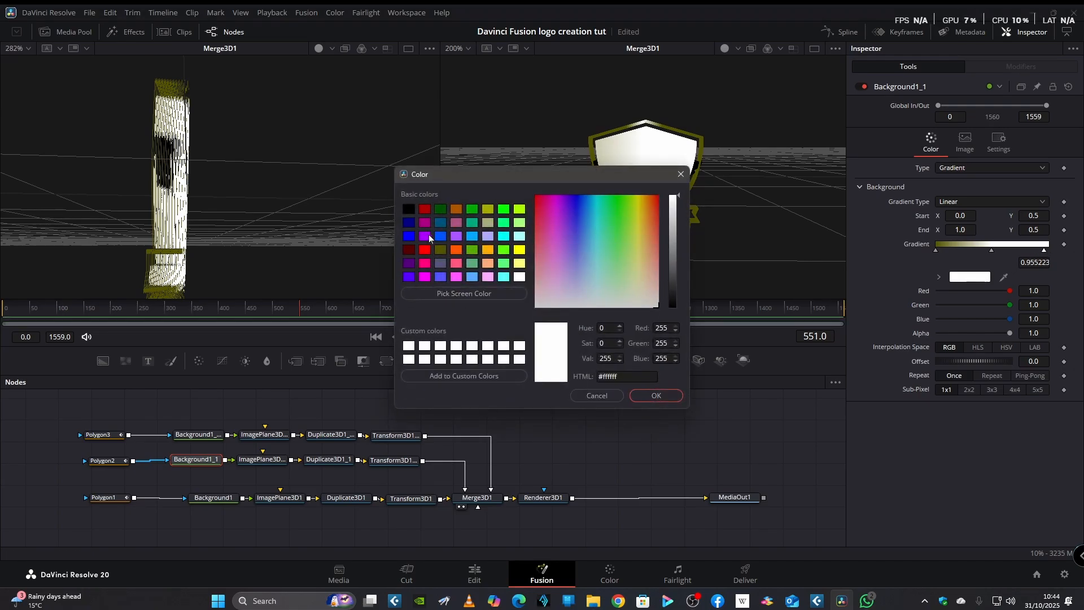
{"action": "left_click", "coordinate": [441, 250]}
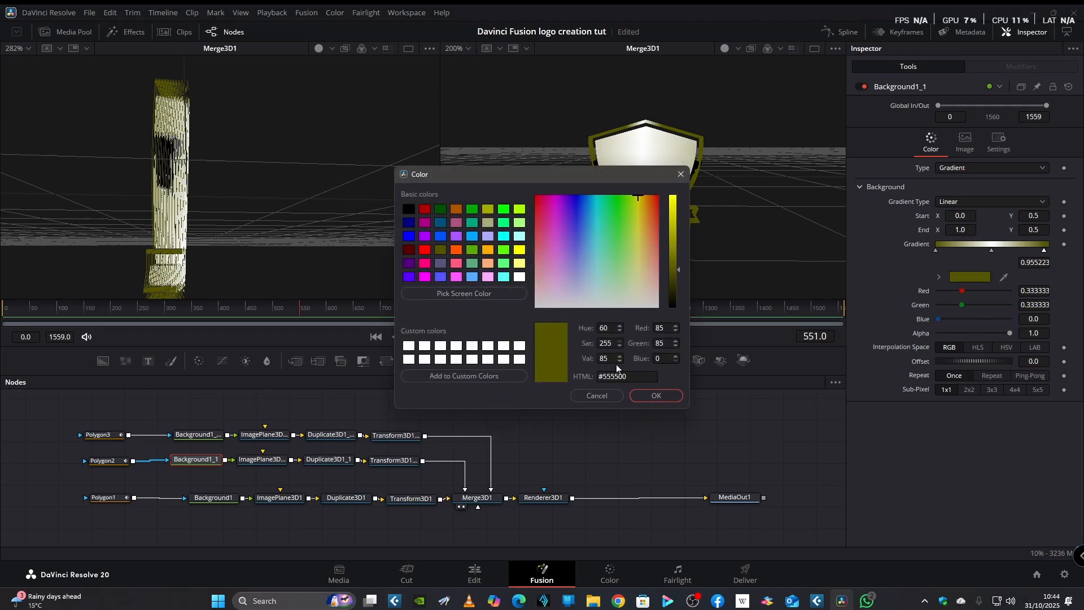
{"action": "left_click", "coordinate": [661, 394]}
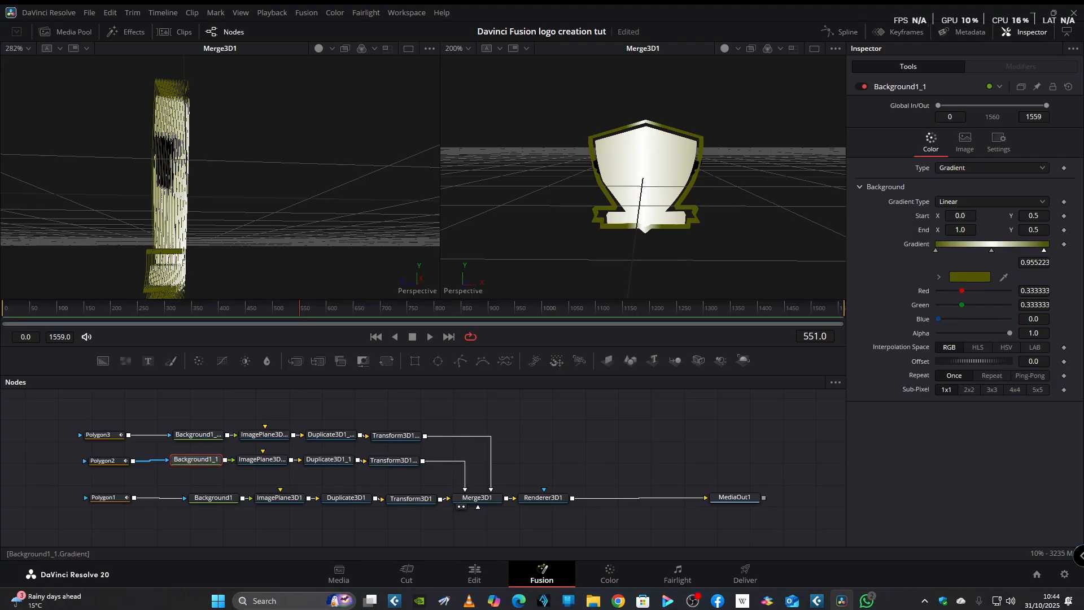
{"action": "left_click_drag", "start_coordinate": [1044, 250], "coordinate": [999, 267]}
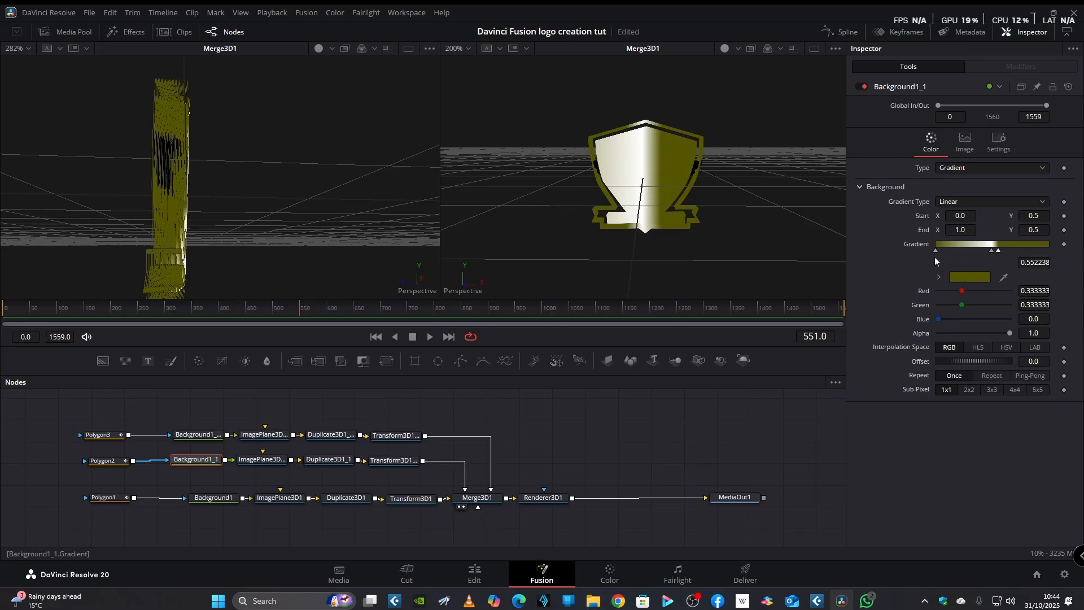
{"action": "left_click_drag", "start_coordinate": [934, 254], "coordinate": [987, 261]}
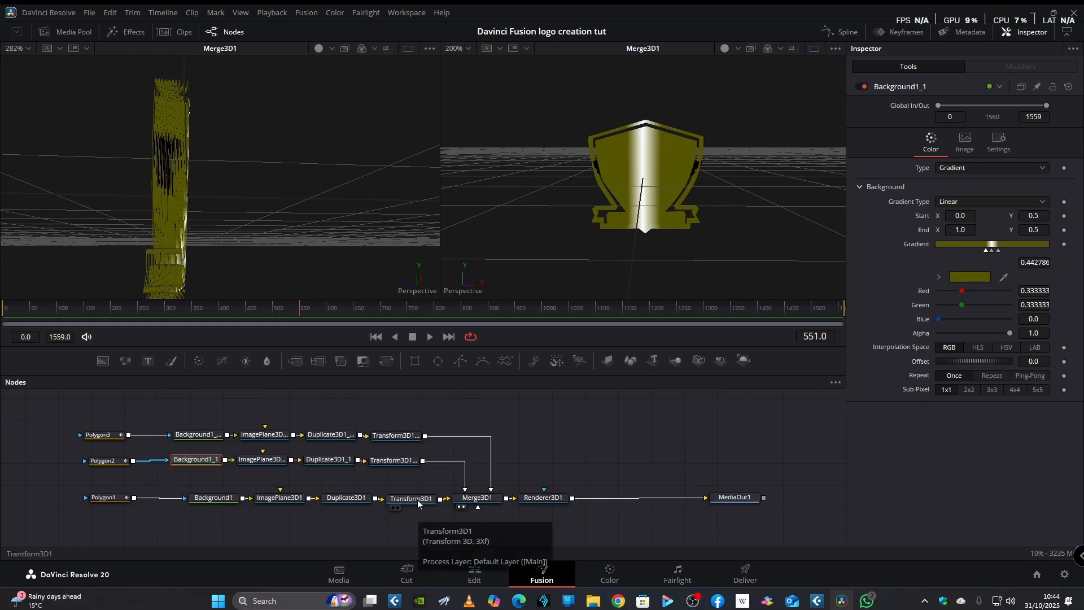
Step: Move the eagle forward in front of the shield by setting Transform3D1_1_1's Z translation to about 0.0233
{"action": "left_click", "coordinate": [399, 437]}
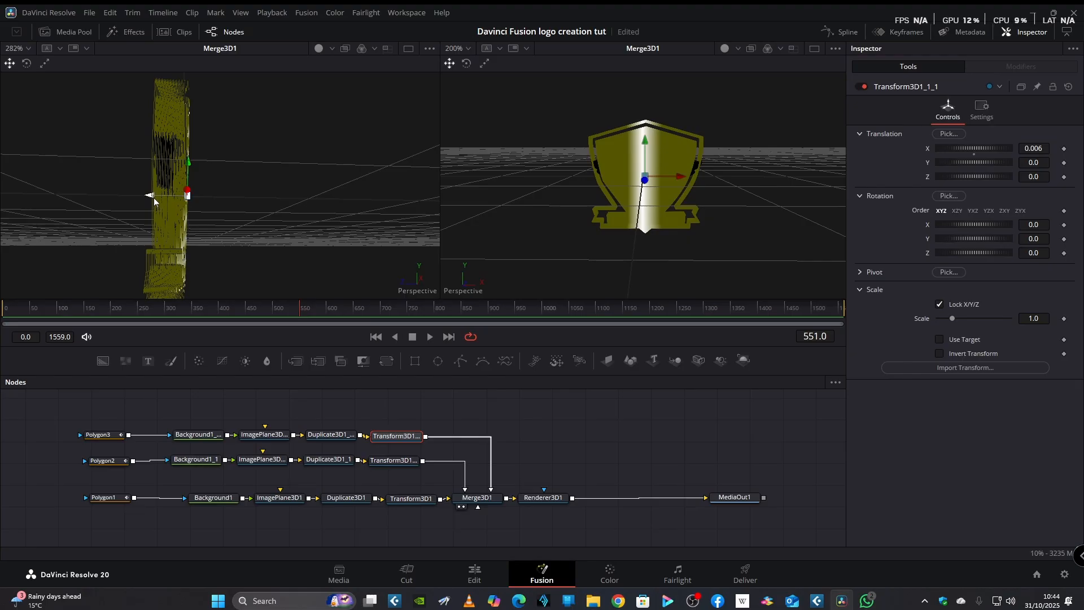
{"action": "left_click_drag", "start_coordinate": [150, 195], "coordinate": [148, 197]}
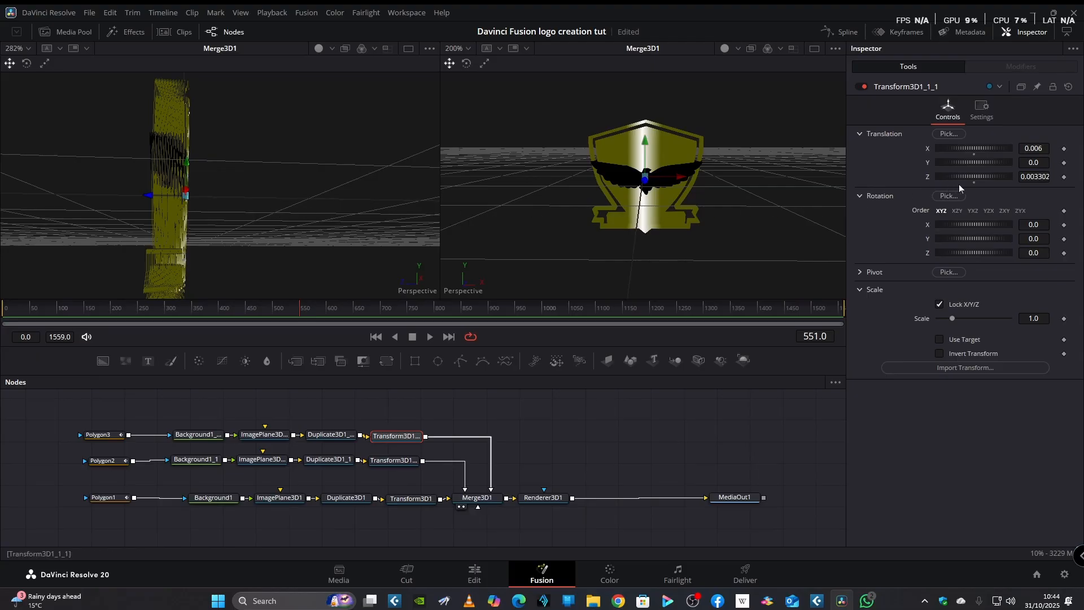
{"action": "mouse_move", "coordinate": [1034, 177]}
{"action": "left_mouse_down"}
{"action": "mouse_move", "coordinate": [1068, 176]}
{"action": "mouse_move", "coordinate": [1033, 177]}
{"action": "mouse_move", "coordinate": [1046, 176]}
{"action": "left_mouse_up"}
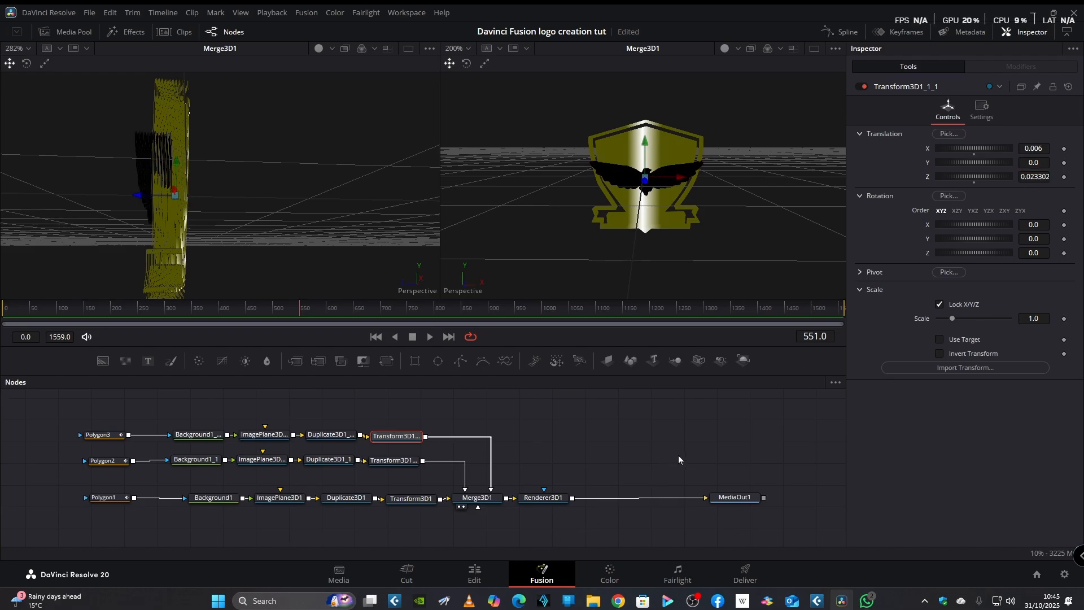
Step: Change the eagle's Background1_1_1 from a solid color to a gradient and set its starting stop to olive #555500
{"action": "left_click", "coordinate": [199, 435]}
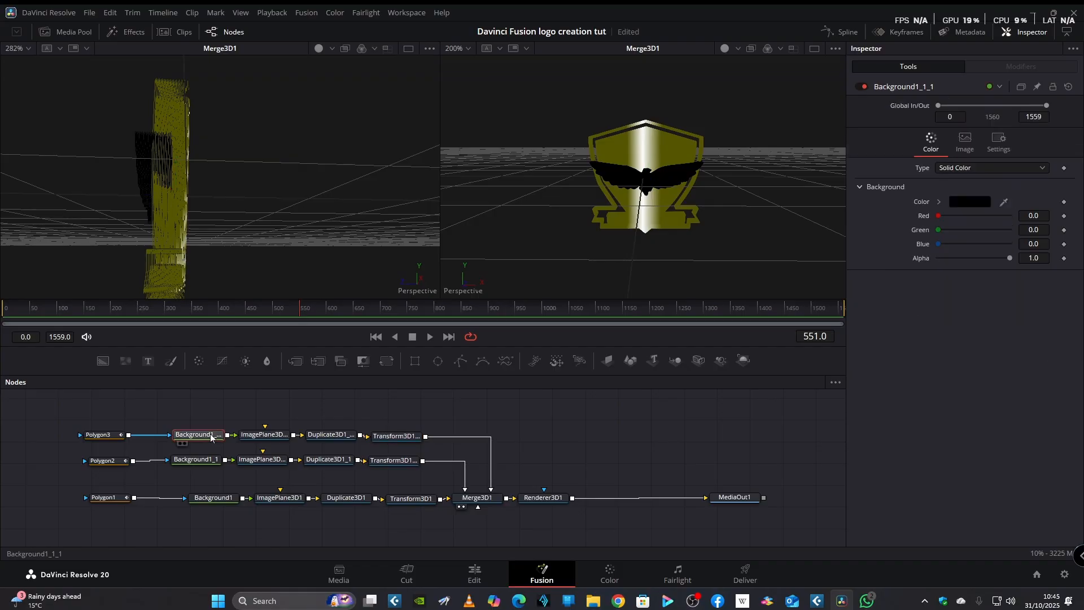
{"action": "left_click", "coordinate": [1043, 168]}
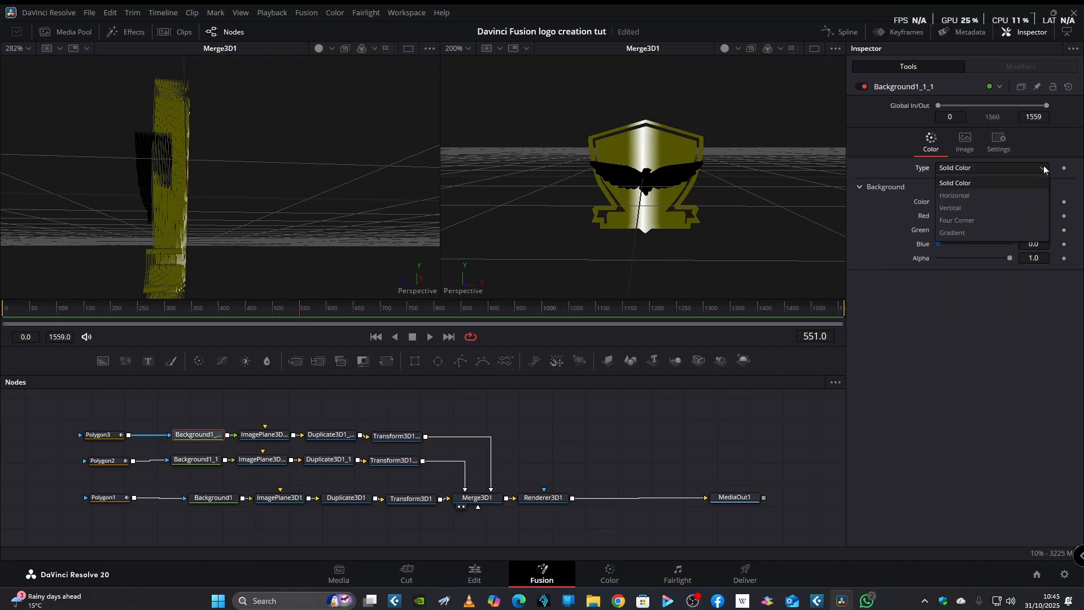
{"action": "left_click", "coordinate": [995, 231]}
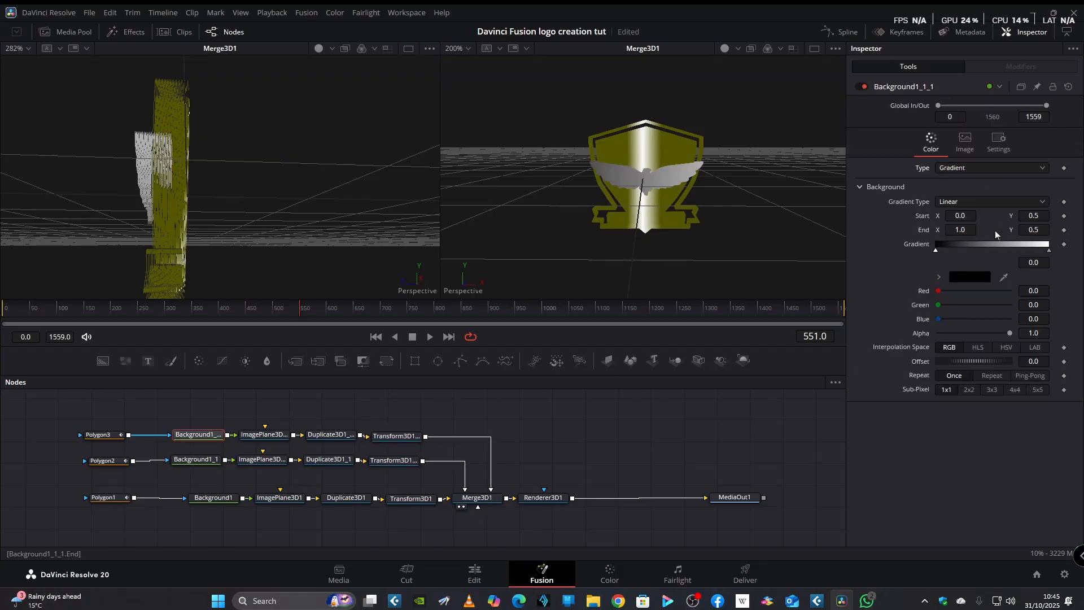
{"action": "left_click", "coordinate": [967, 277]}
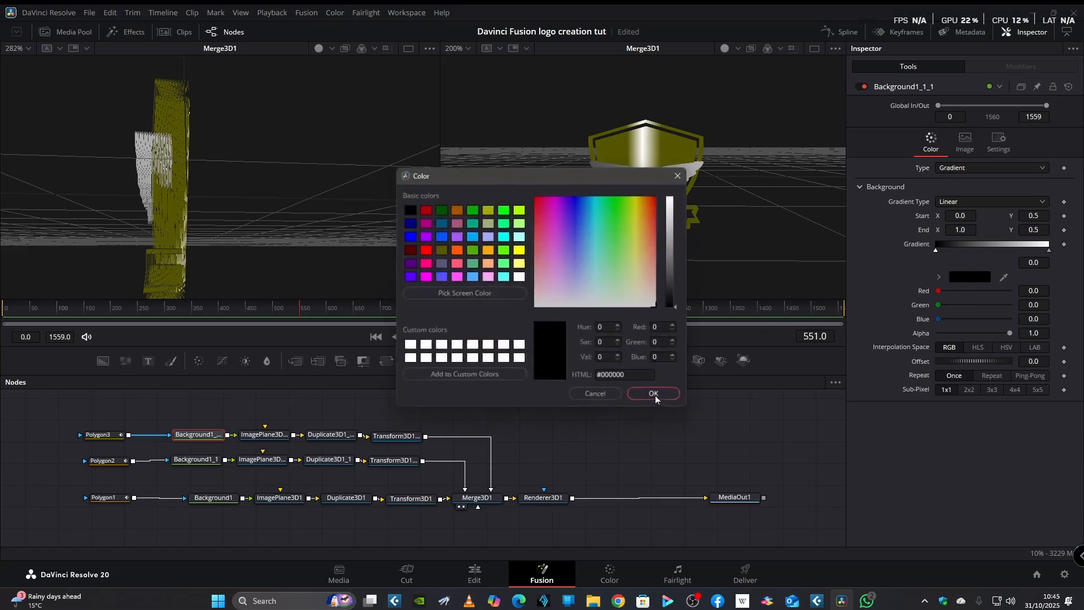
{"action": "left_click", "coordinate": [441, 250]}
{"action": "left_click", "coordinate": [655, 397]}
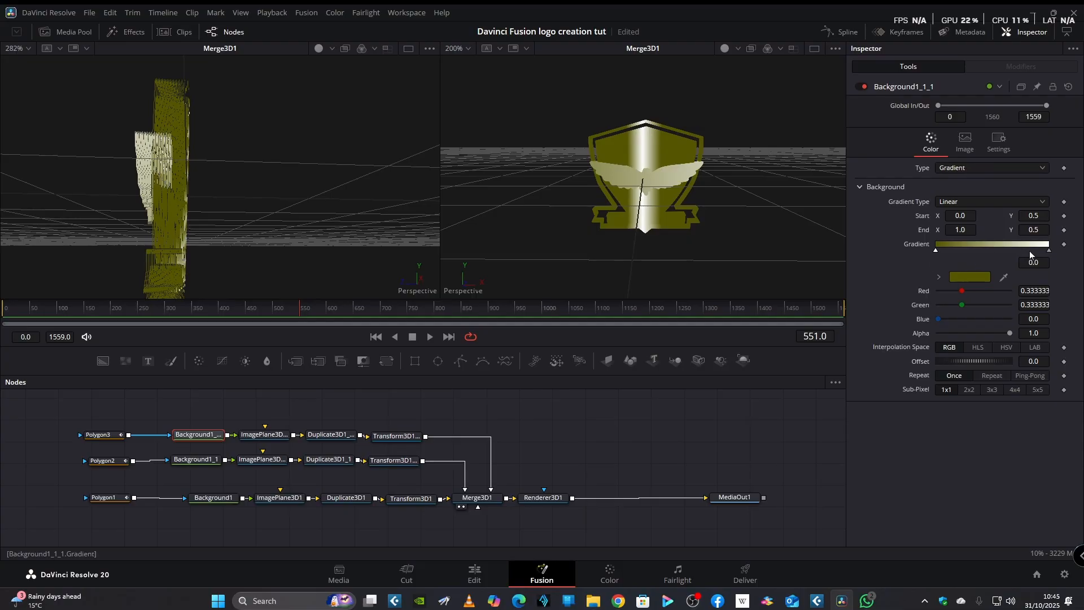
Step: Place the eagle gradient's white stop at about 0.50, add a second #555500 stop, and position the olive stops at about 0.47 and 0.53
{"action": "left_click_drag", "start_coordinate": [1050, 251], "coordinate": [993, 251]}
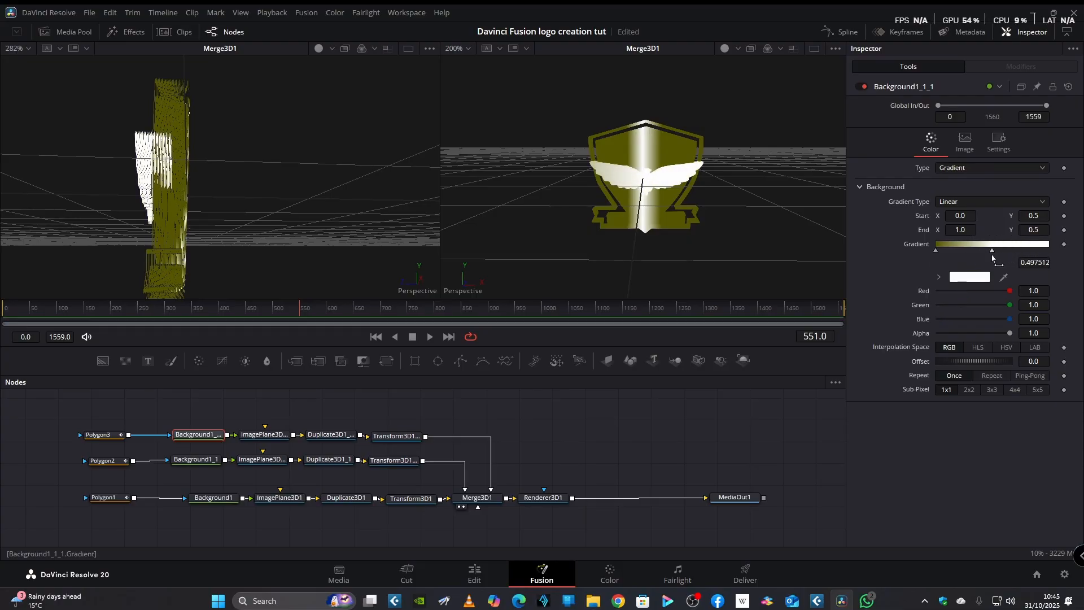
{"action": "left_click", "coordinate": [1045, 248]}
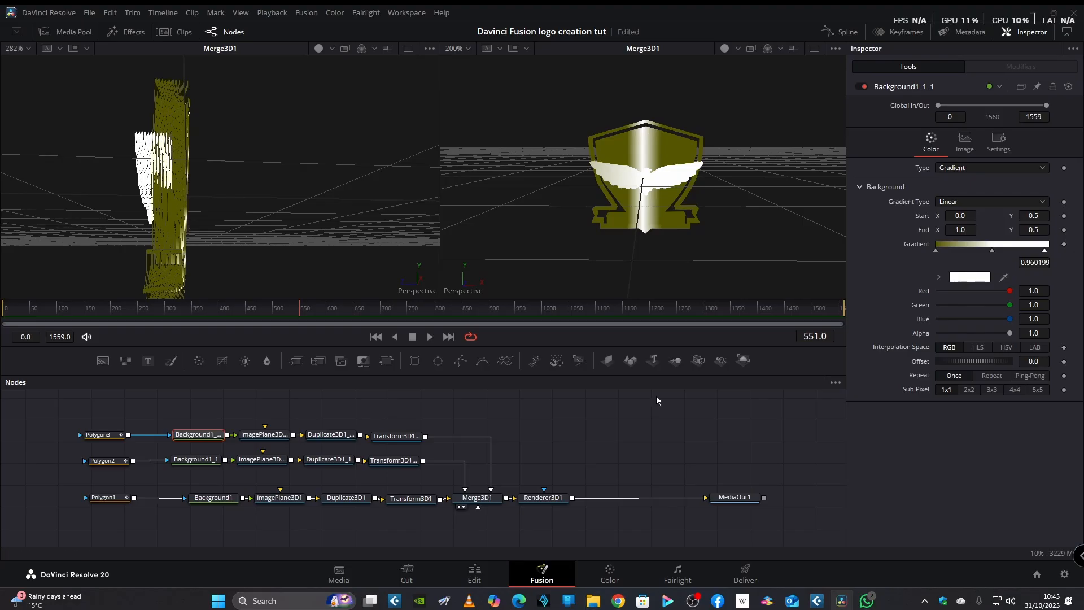
{"action": "left_click", "coordinate": [971, 277]}
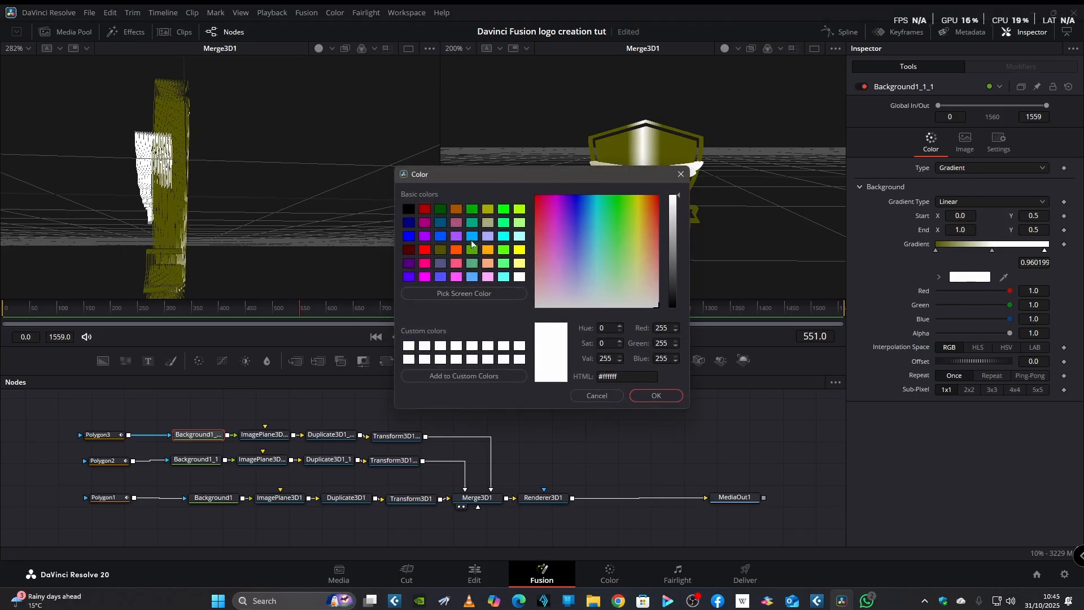
{"action": "left_click", "coordinate": [441, 250]}
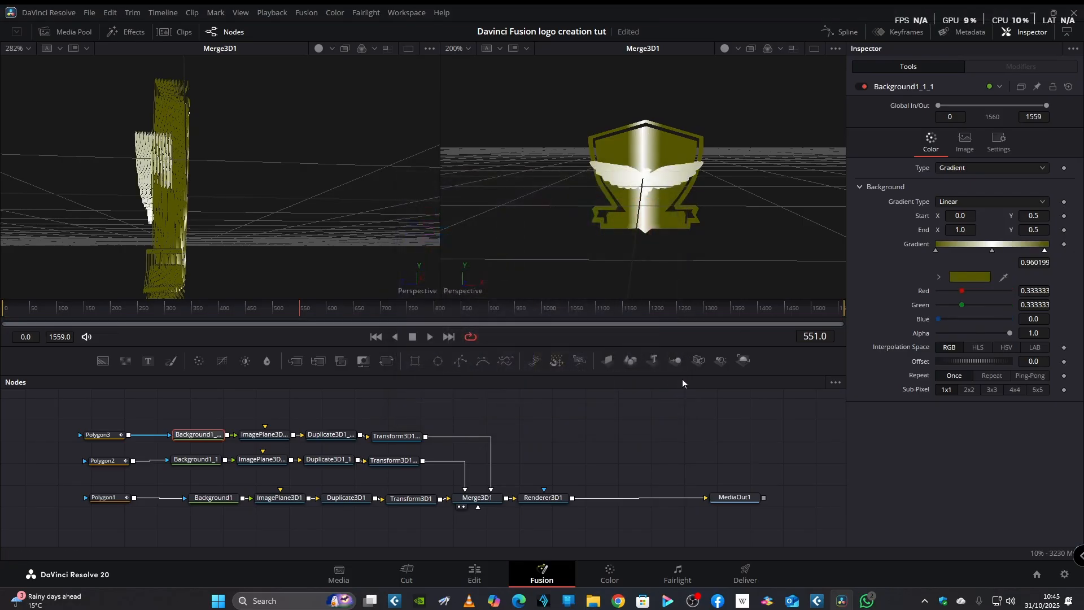
{"action": "left_click", "coordinate": [641, 396]}
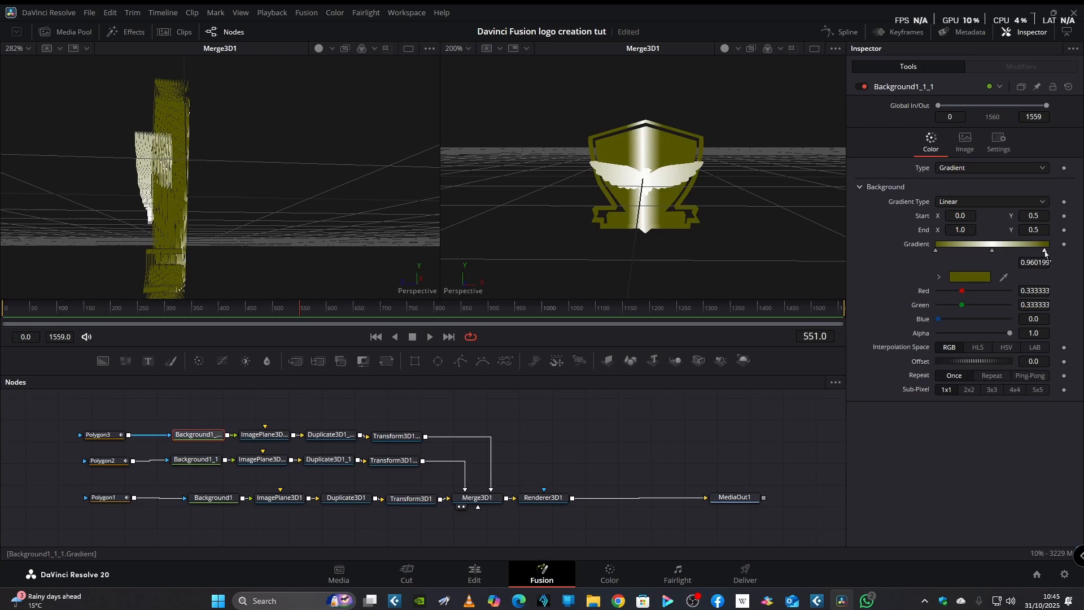
{"action": "left_click_drag", "start_coordinate": [1044, 251], "coordinate": [996, 266]}
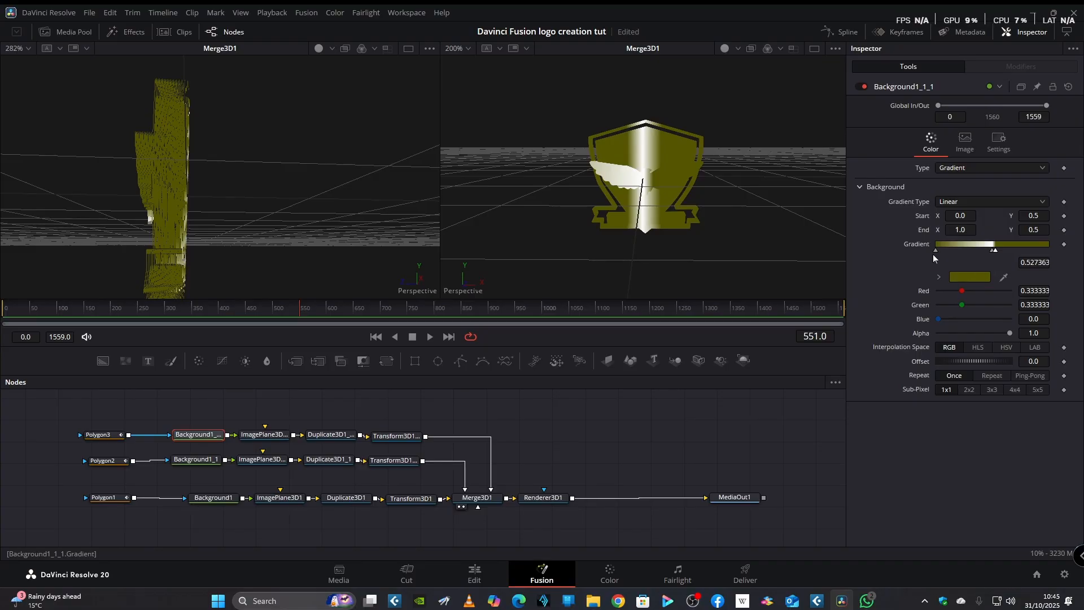
{"action": "left_click_drag", "start_coordinate": [935, 253], "coordinate": [990, 263]}
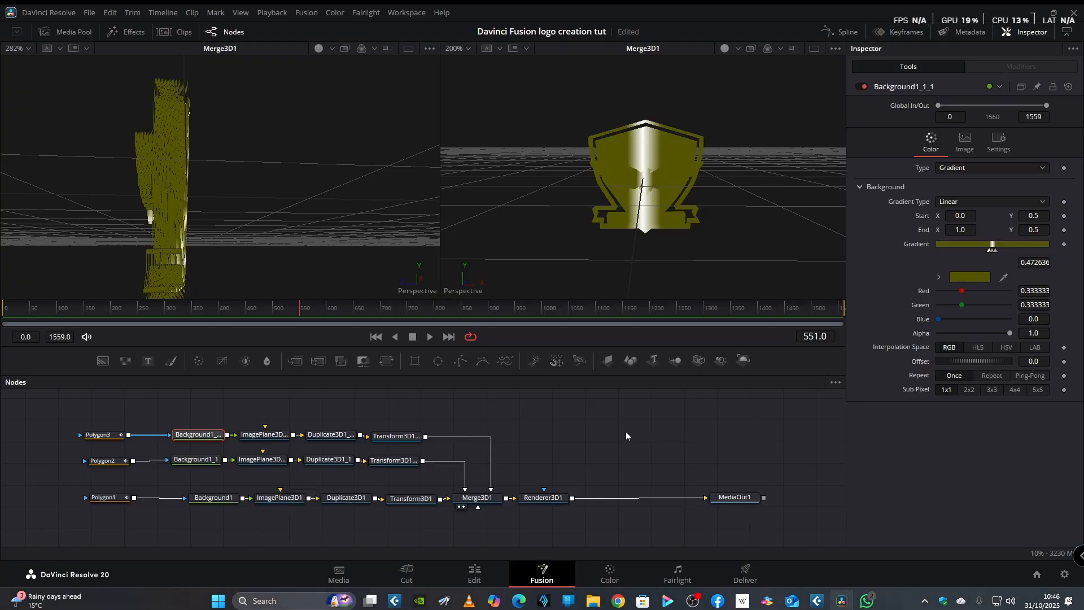
{"action": "right_click", "coordinate": [594, 437]}
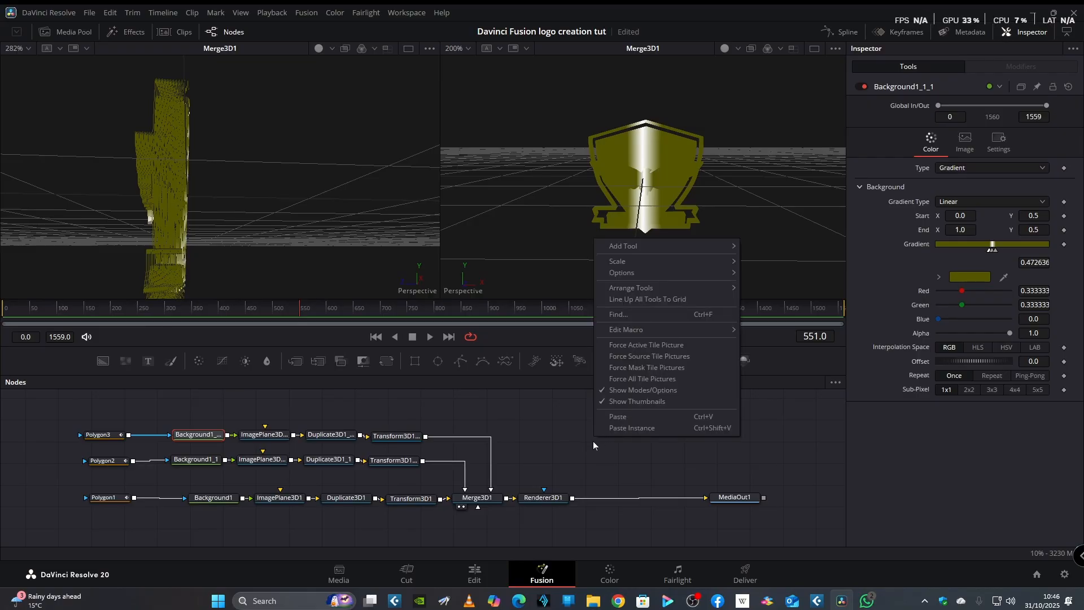
{"action": "left_click", "coordinate": [595, 460]}
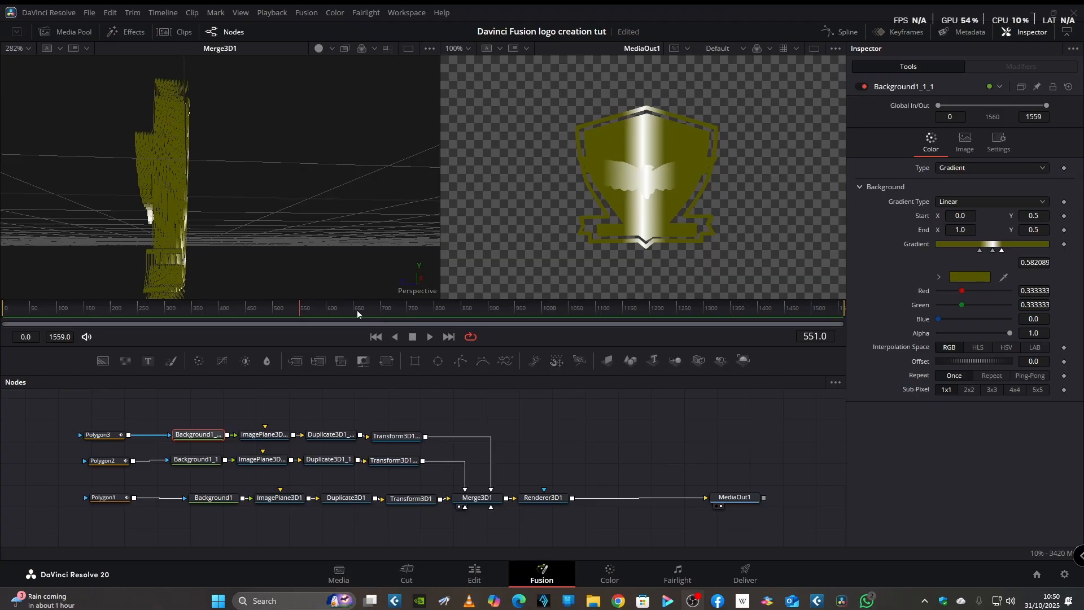
Step: Keyframe the eagle's Transform3D1_1_1 Y rotation at 0 on frame 550 and at -67 on frame 0
{"action": "left_click", "coordinate": [299, 316]}
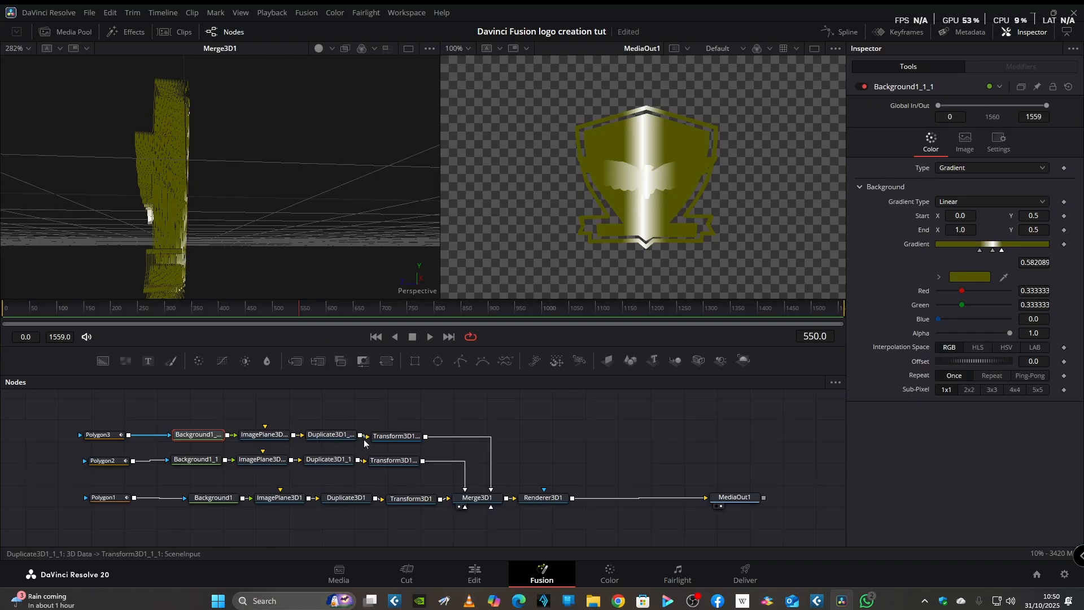
{"action": "left_click", "coordinate": [393, 436]}
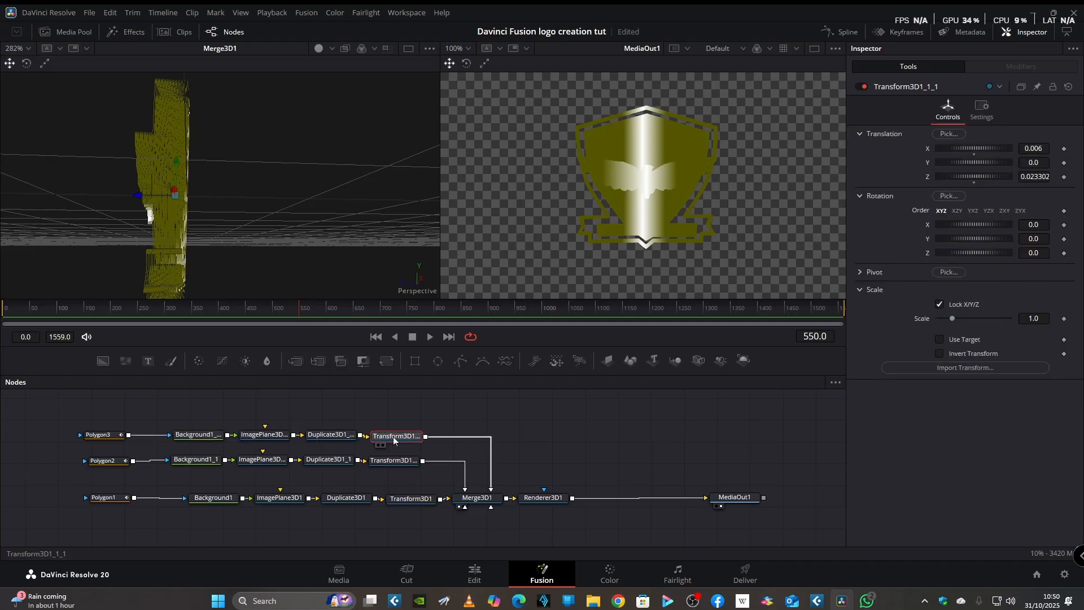
{"action": "left_click", "coordinate": [1064, 239]}
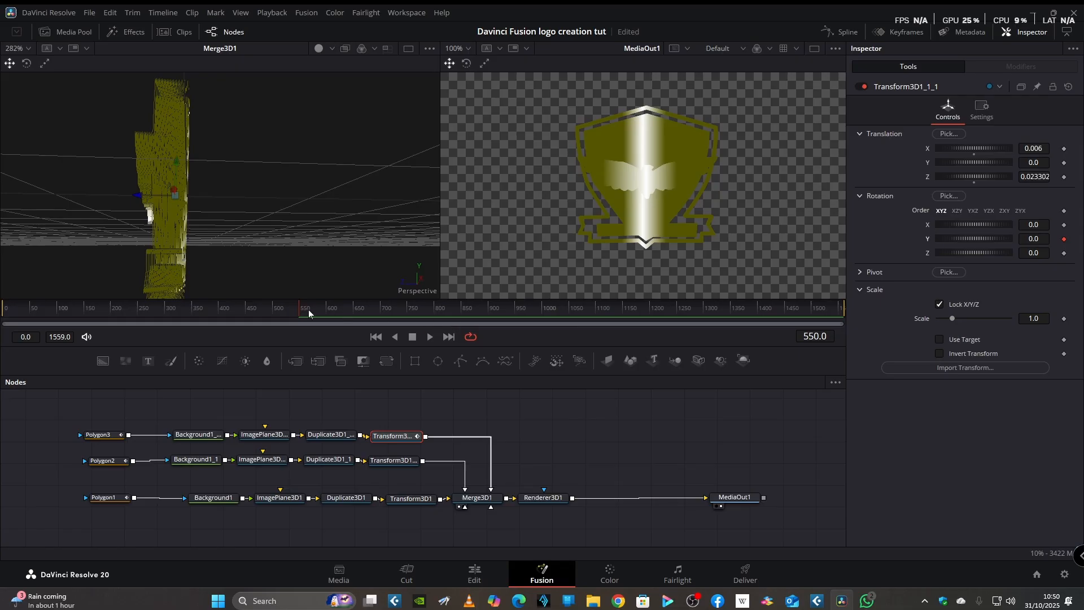
{"action": "left_click_drag", "start_coordinate": [297, 313], "coordinate": [2, 322]}
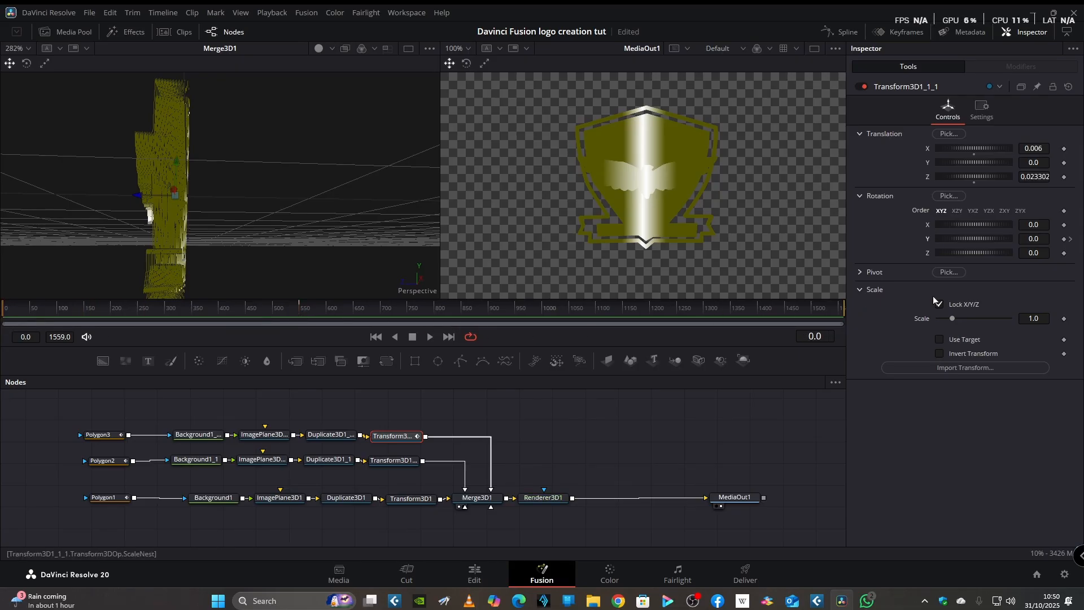
{"action": "double_click", "coordinate": [1034, 238]}
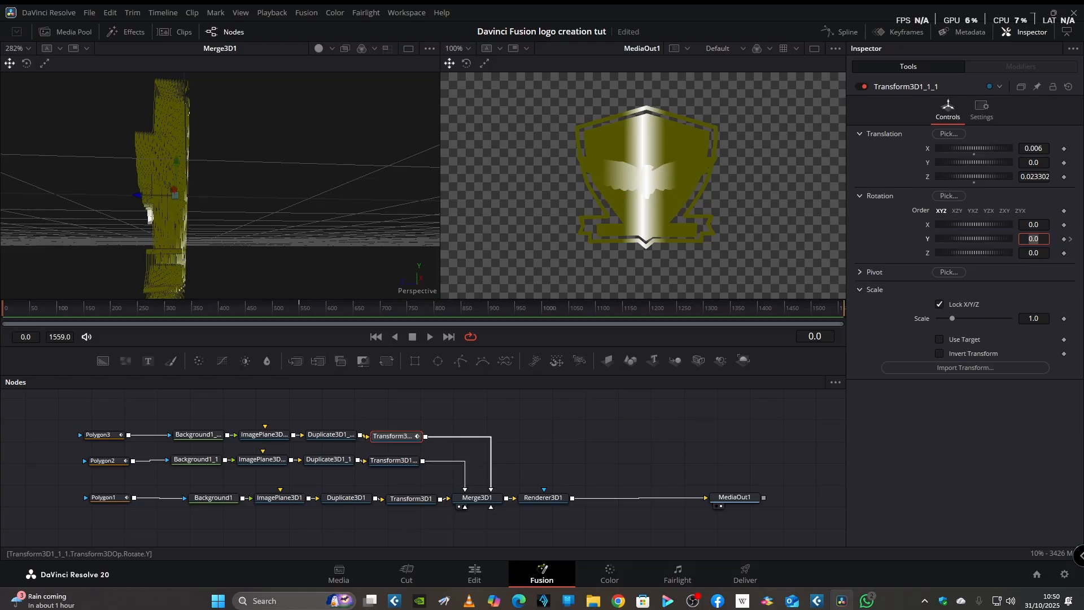
{"action": "type", "text": "-67"}
{"action": "key", "text": "Tab"}
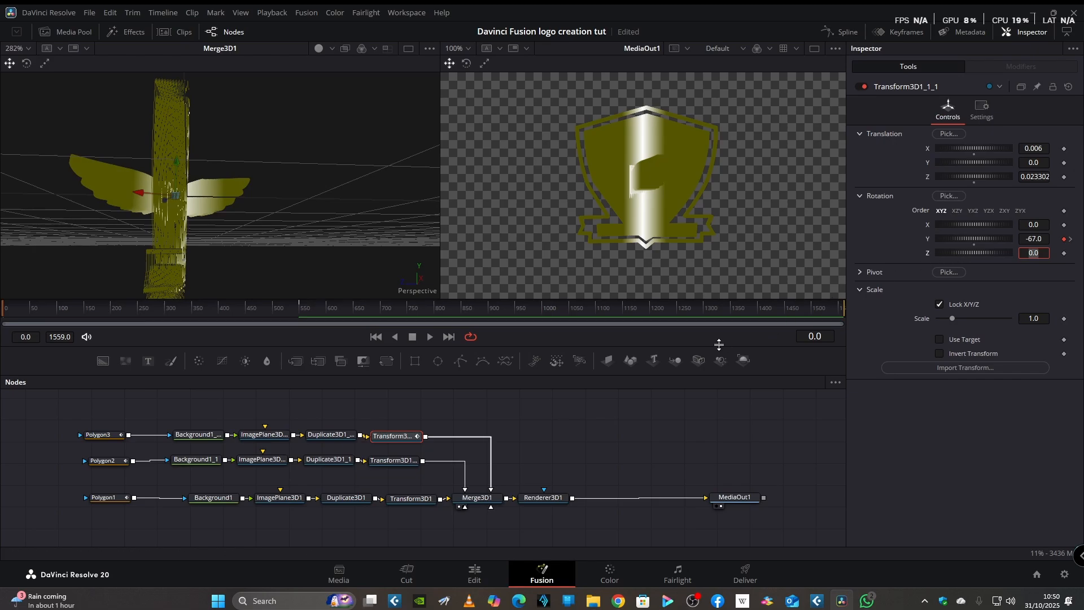
Step: Keyframe the inner shield's Transform3D1_1 Y rotation at 0 on frame 550 and at -67 on frame 0
{"action": "left_click", "coordinate": [300, 310]}
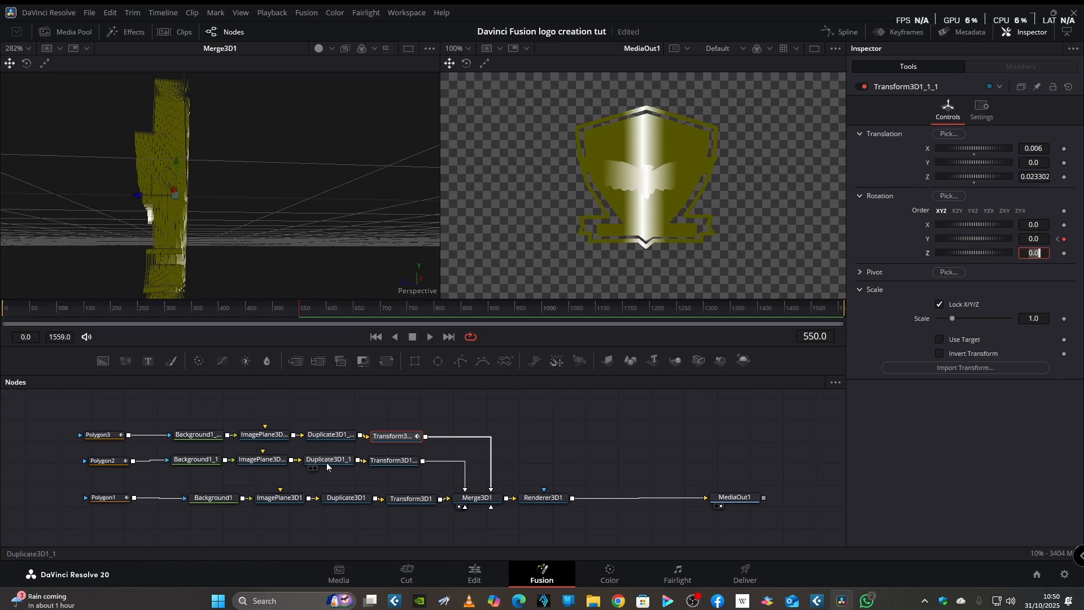
{"action": "left_click", "coordinate": [395, 462]}
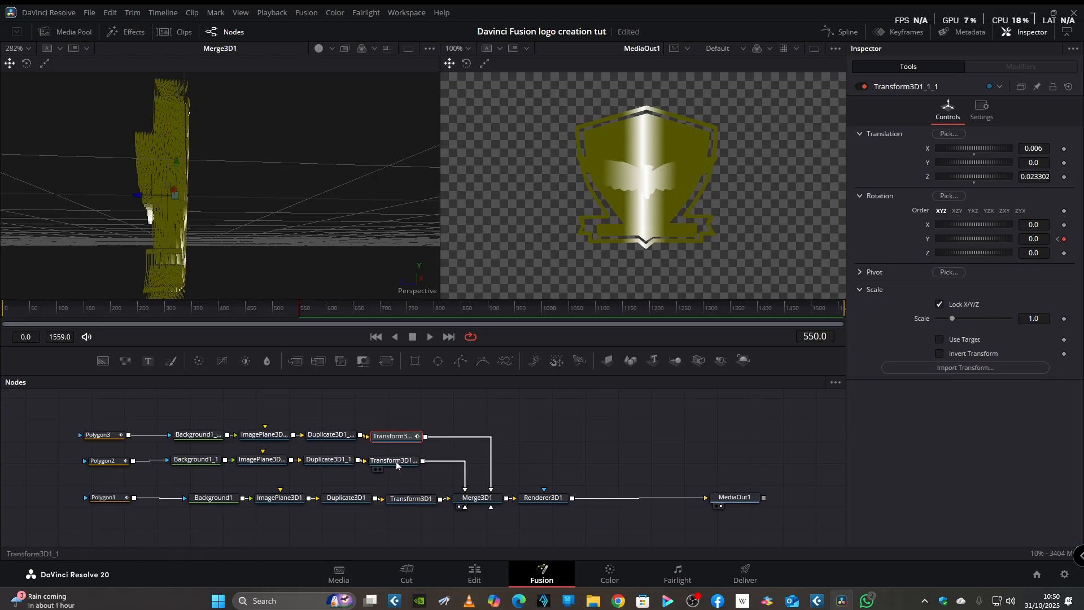
{"action": "left_click", "coordinate": [1063, 241]}
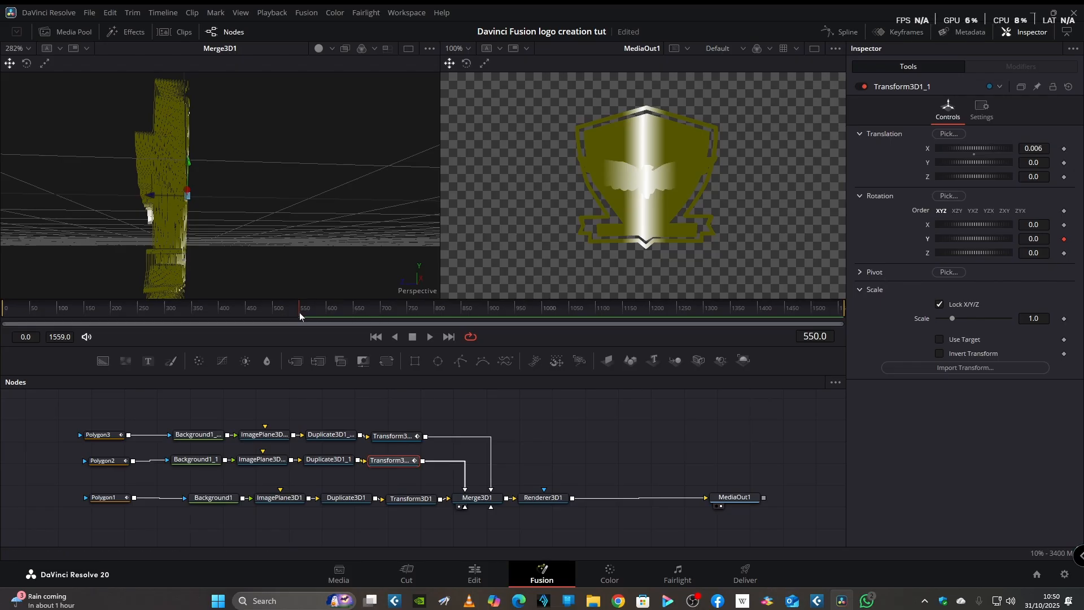
{"action": "left_click", "coordinate": [88, 310]}
{"action": "left_click_drag", "start_coordinate": [68, 336], "coordinate": [1, 339]}
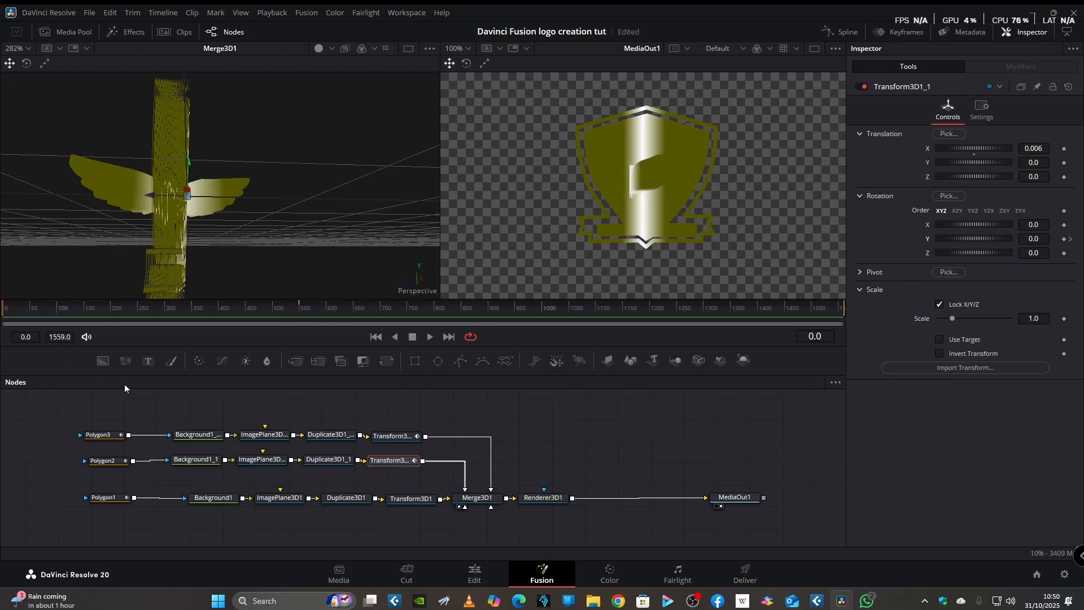
{"action": "left_click", "coordinate": [1035, 238]}
{"action": "type", "text": "-"}
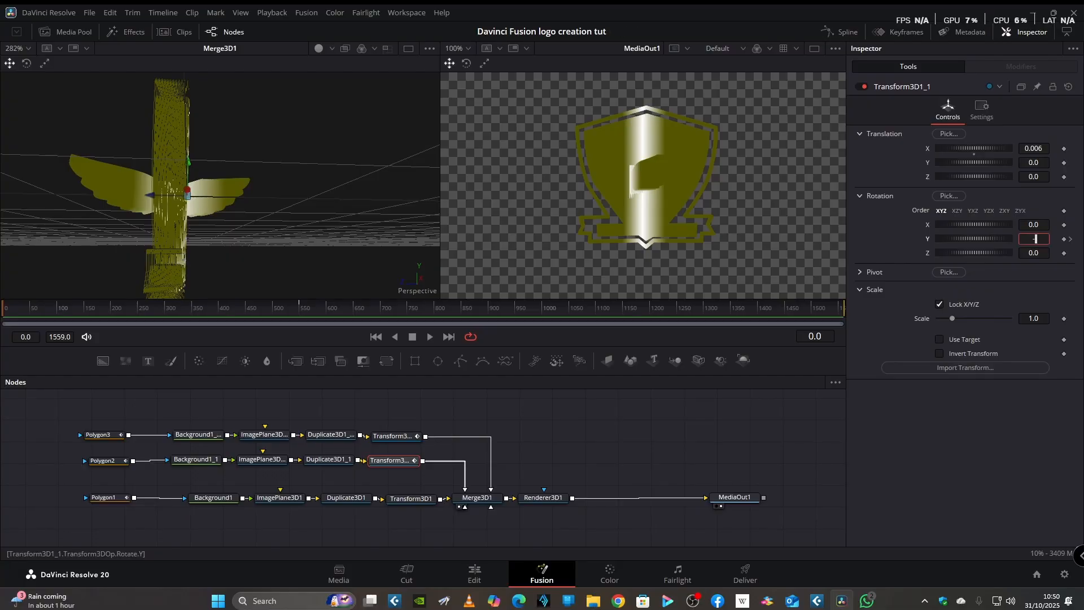
{"action": "type", "text": "657"}
{"action": "key", "text": "BackSpace"}
{"action": "type", "text": "7"}
{"action": "key", "text": "Return"}
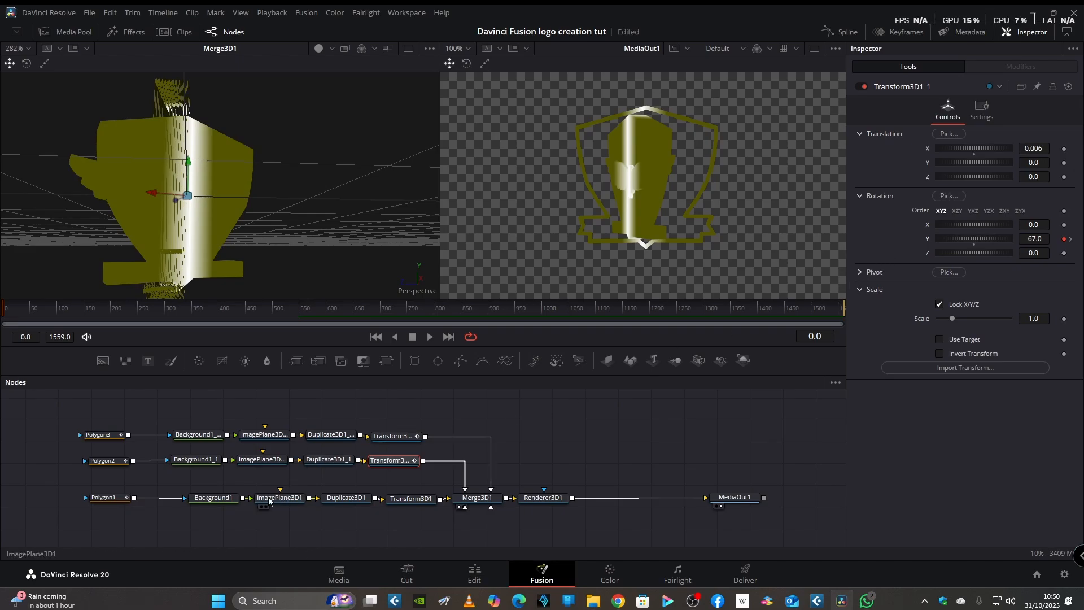
Step: Keyframe the outer shield's Transform3D1 Y rotation at 0 on frame 548 and at -67 on frame 0
{"action": "left_click", "coordinate": [213, 498]}
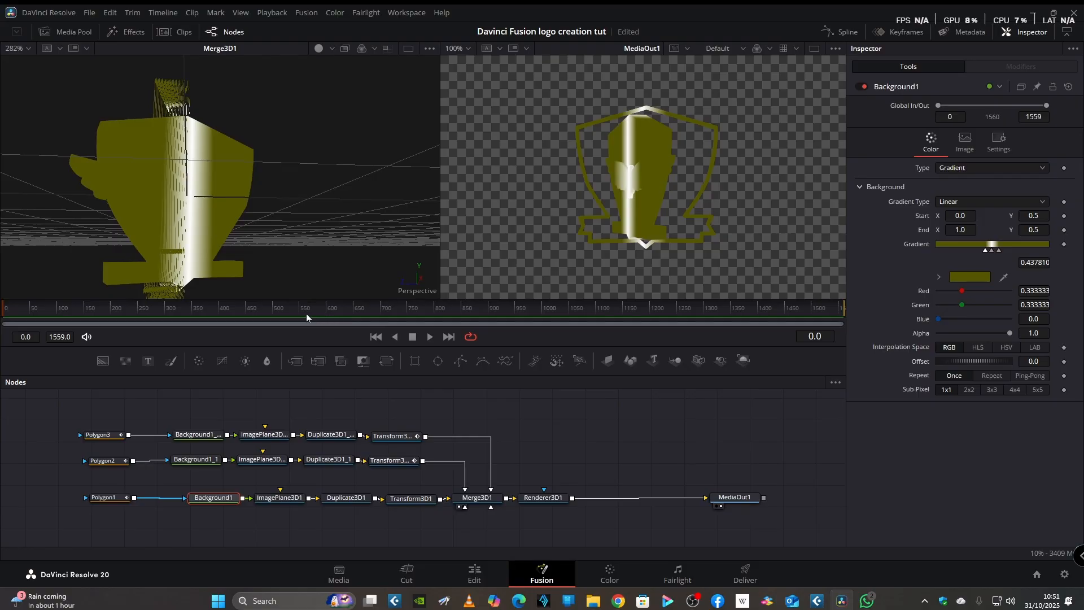
{"action": "left_click_drag", "start_coordinate": [299, 316], "coordinate": [298, 316]}
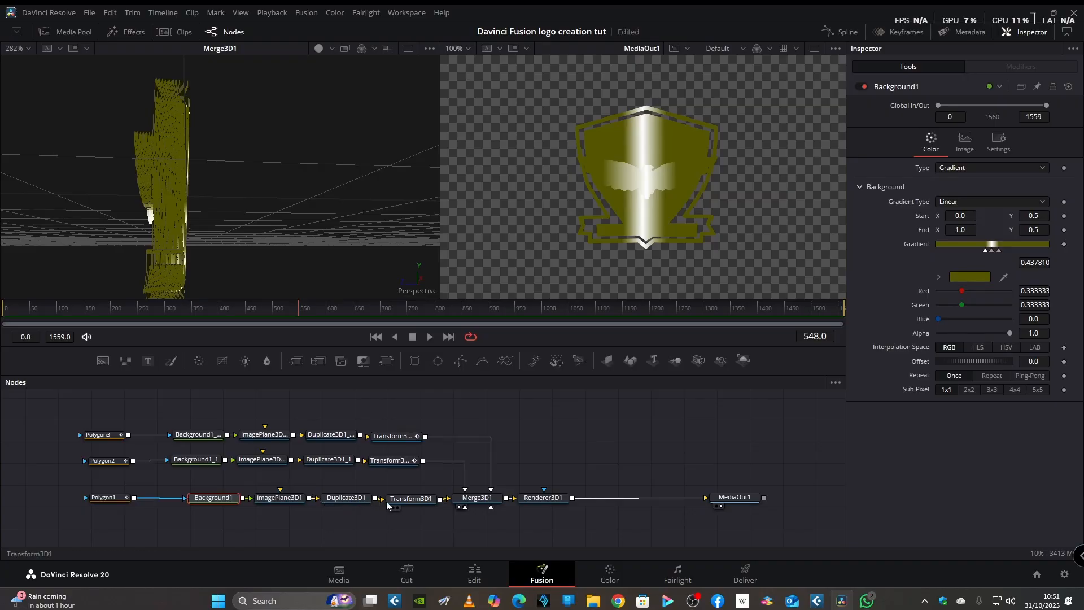
{"action": "left_click", "coordinate": [408, 500]}
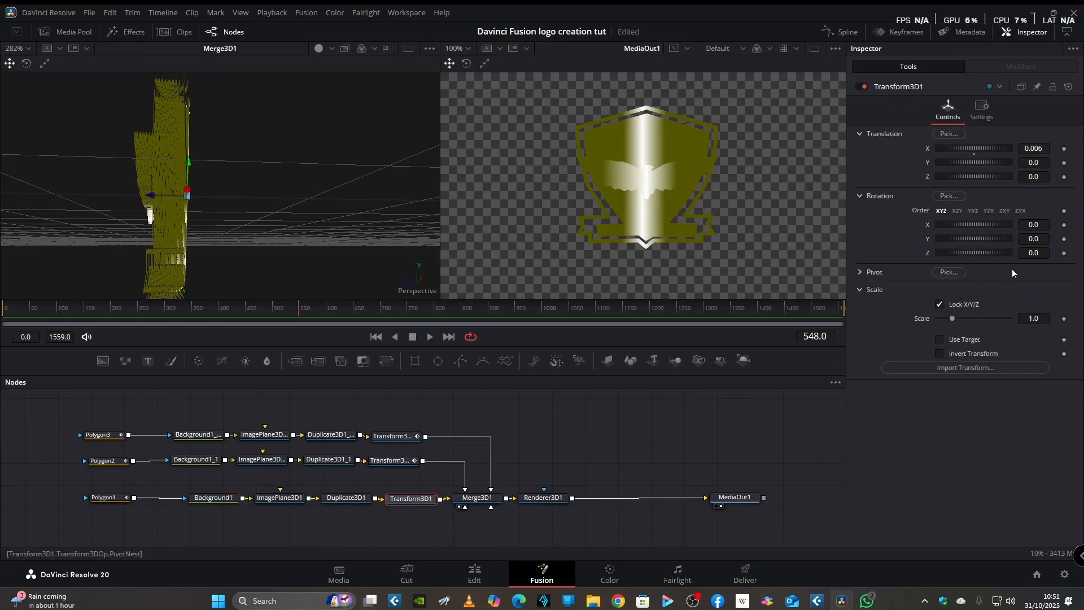
{"action": "left_click", "coordinate": [1064, 239]}
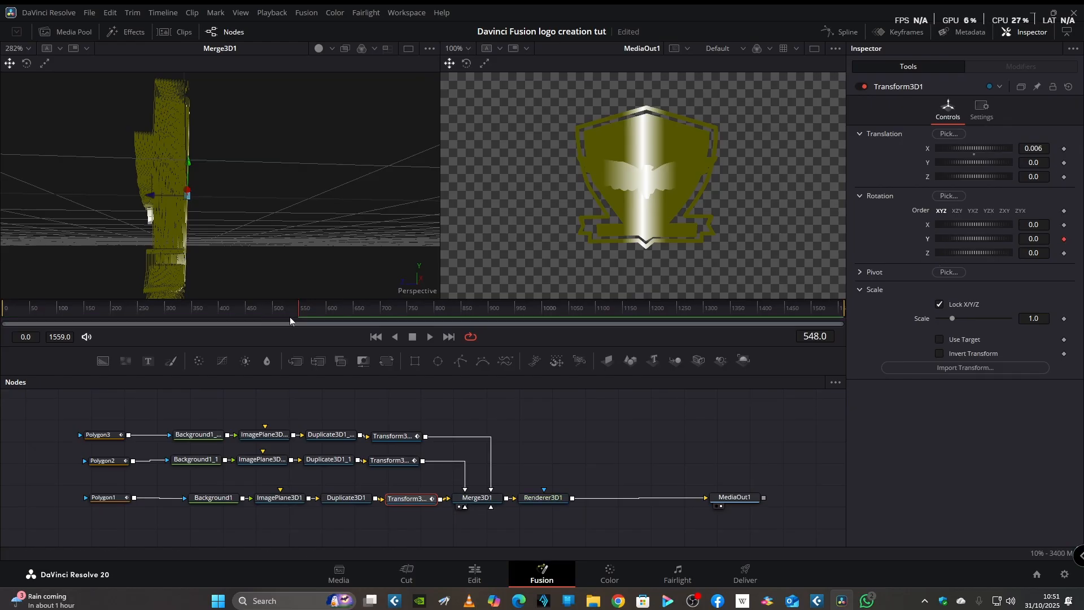
{"action": "left_click_drag", "start_coordinate": [297, 314], "coordinate": [1, 347]}
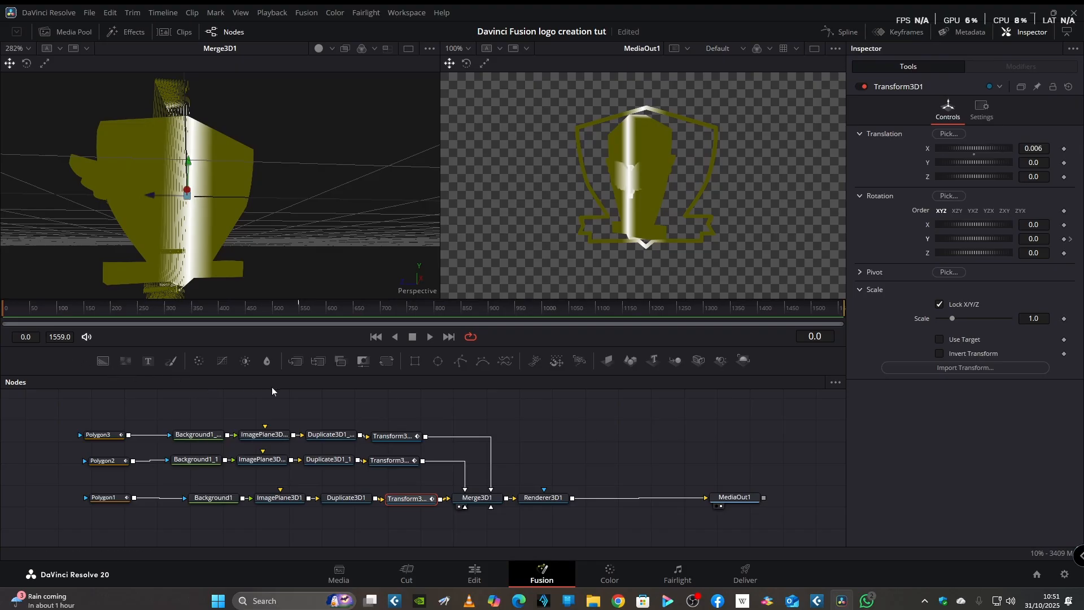
{"action": "left_click", "coordinate": [1033, 239]}
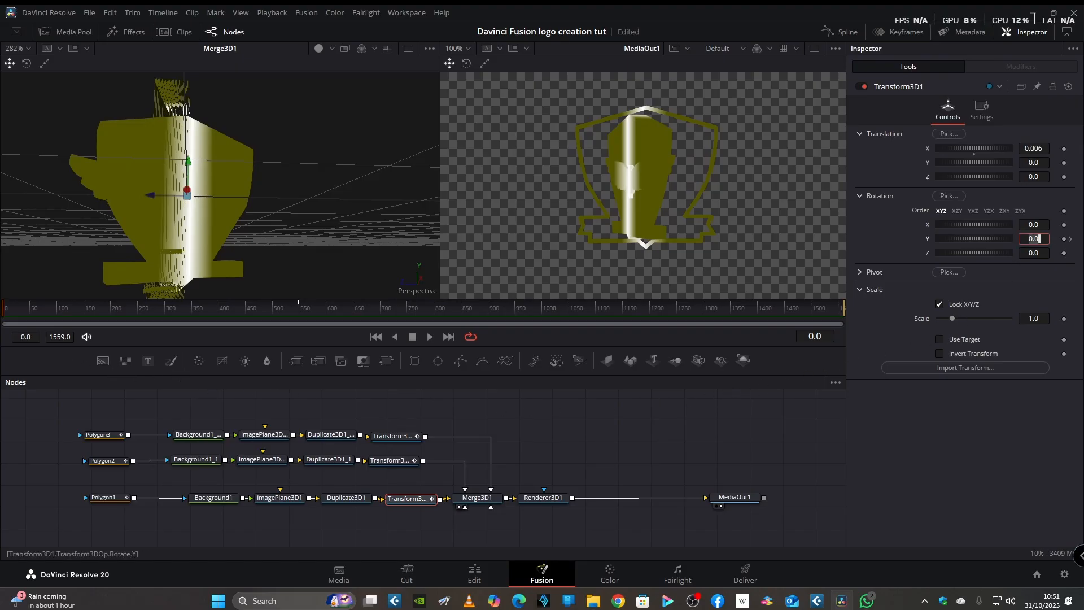
{"action": "type", "text": "-"}
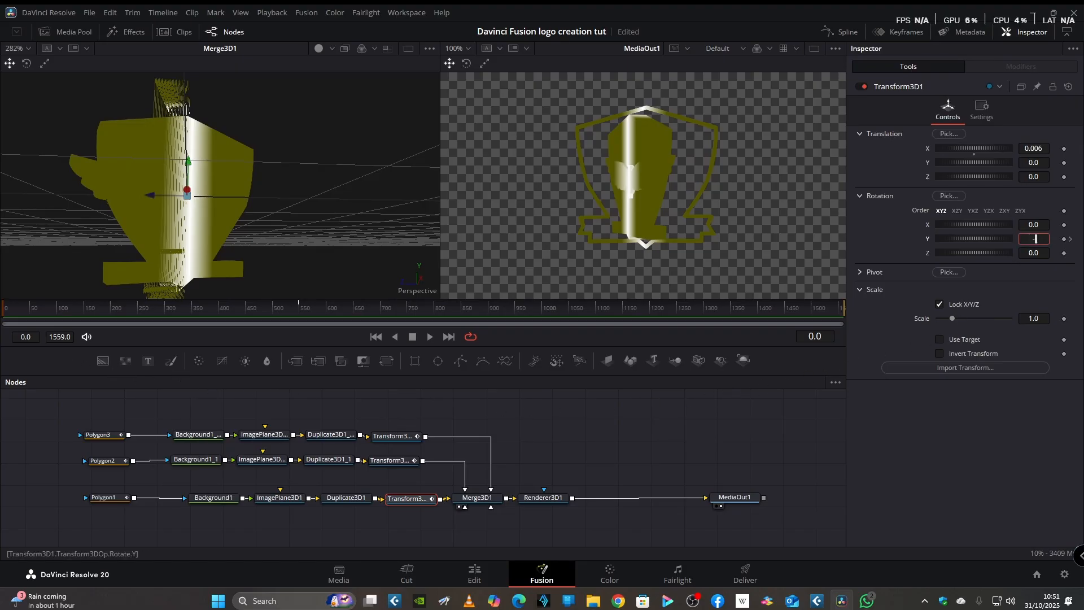
{"action": "type", "text": "67"}
{"action": "key", "text": "Tab"}
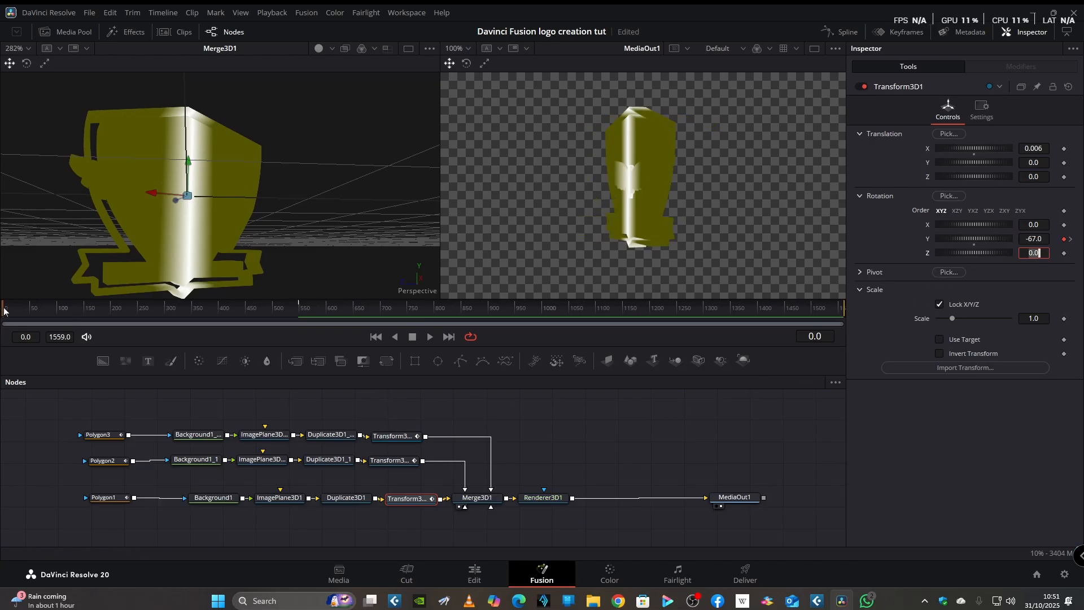
{"action": "left_click_drag", "start_coordinate": [3, 310], "coordinate": [299, 335]}
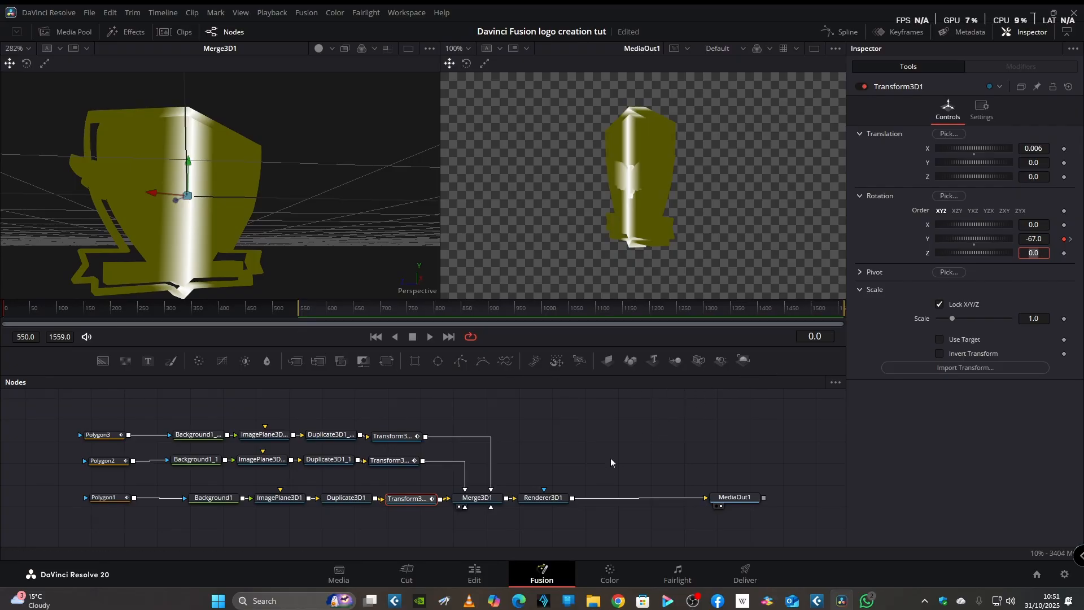
Step: Enable both lighting and shadows on the Renderer3D1 node
{"action": "left_click", "coordinate": [541, 499]}
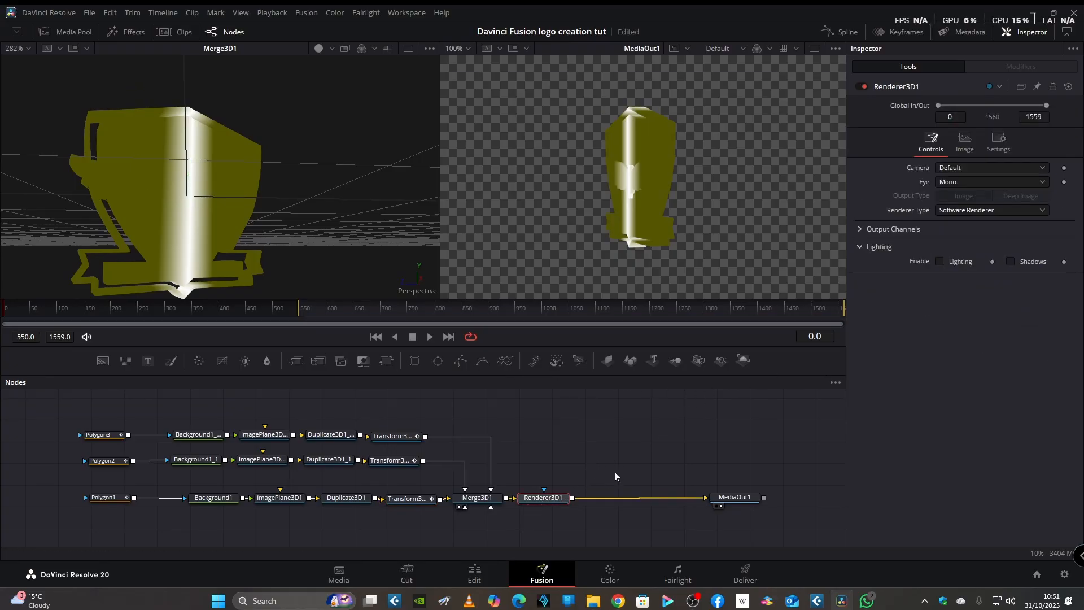
{"action": "left_click", "coordinate": [940, 262]}
{"action": "left_click", "coordinate": [1009, 262]}
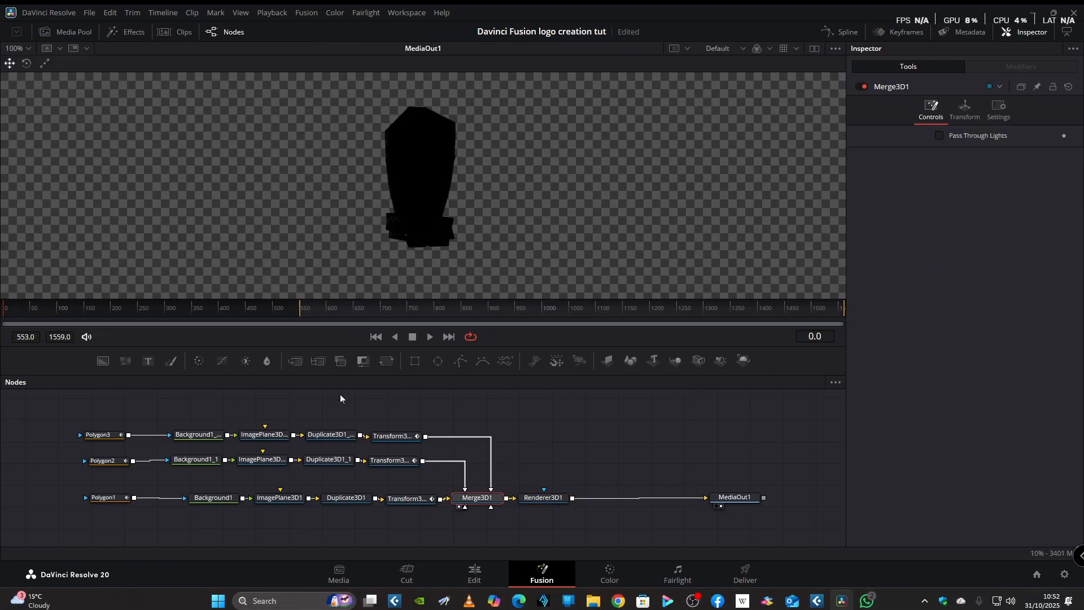
Step: Go to frame 551, add a spot light feeding into Merge3D1, and place its node above Renderer3D1
{"action": "left_click", "coordinate": [387, 436]}
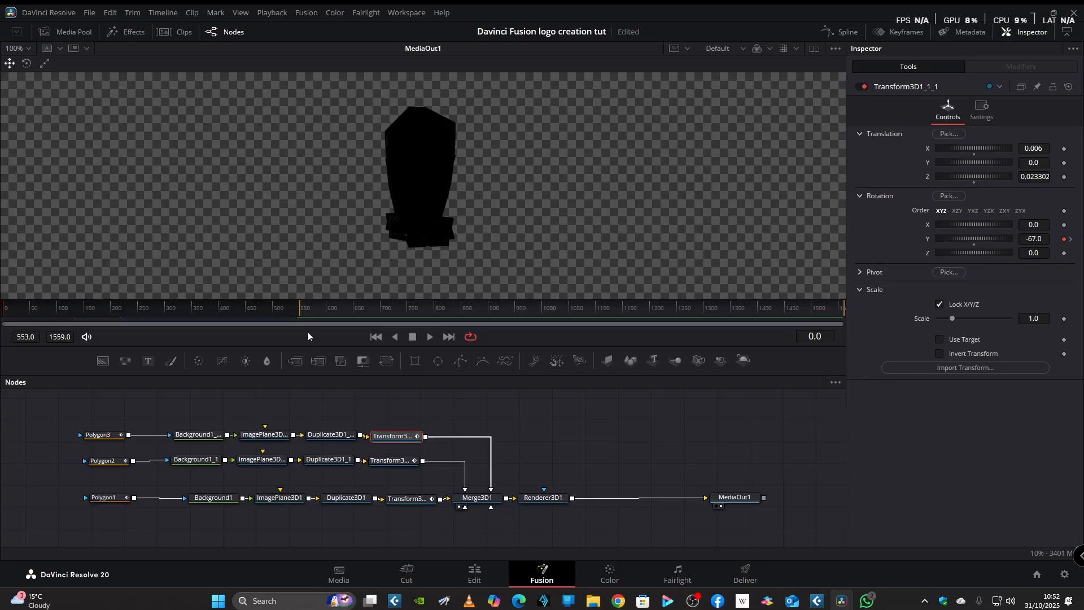
{"action": "left_click_drag", "start_coordinate": [296, 313], "coordinate": [299, 344]}
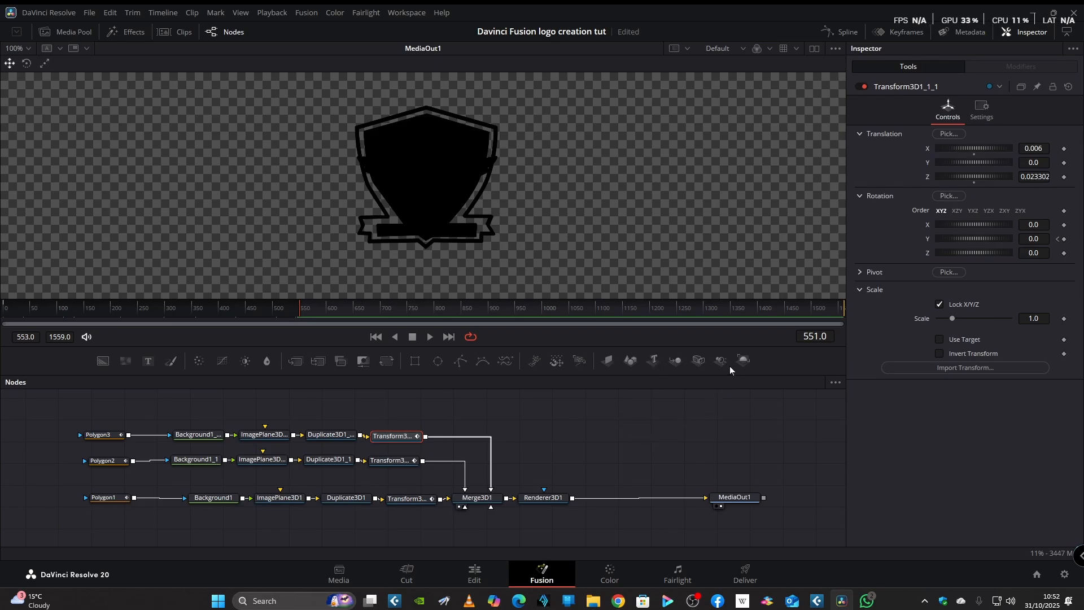
{"action": "left_click", "coordinate": [477, 498]}
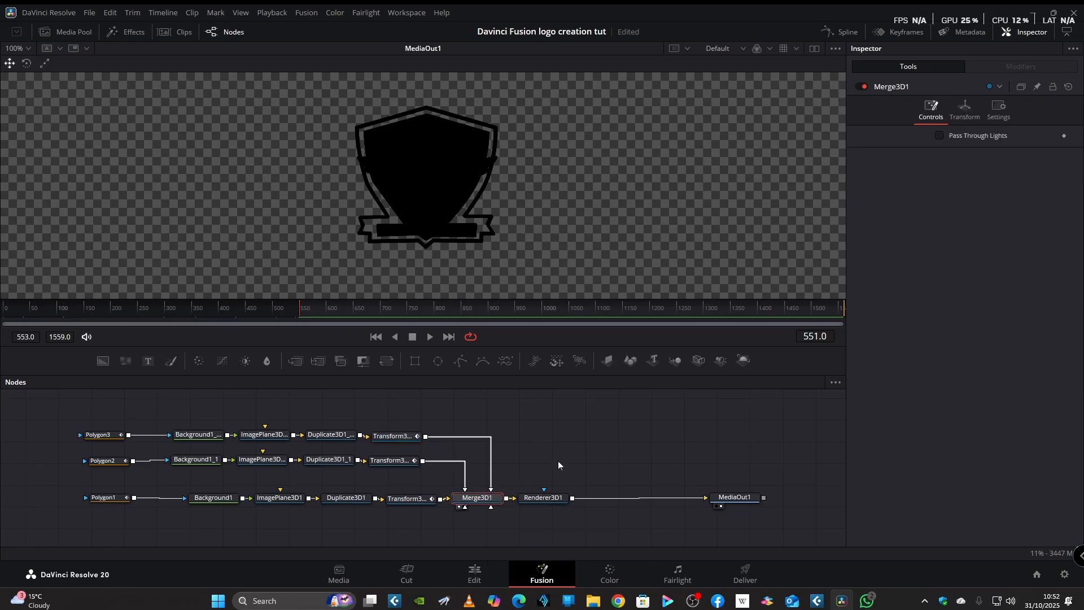
{"action": "left_click", "coordinate": [721, 362]}
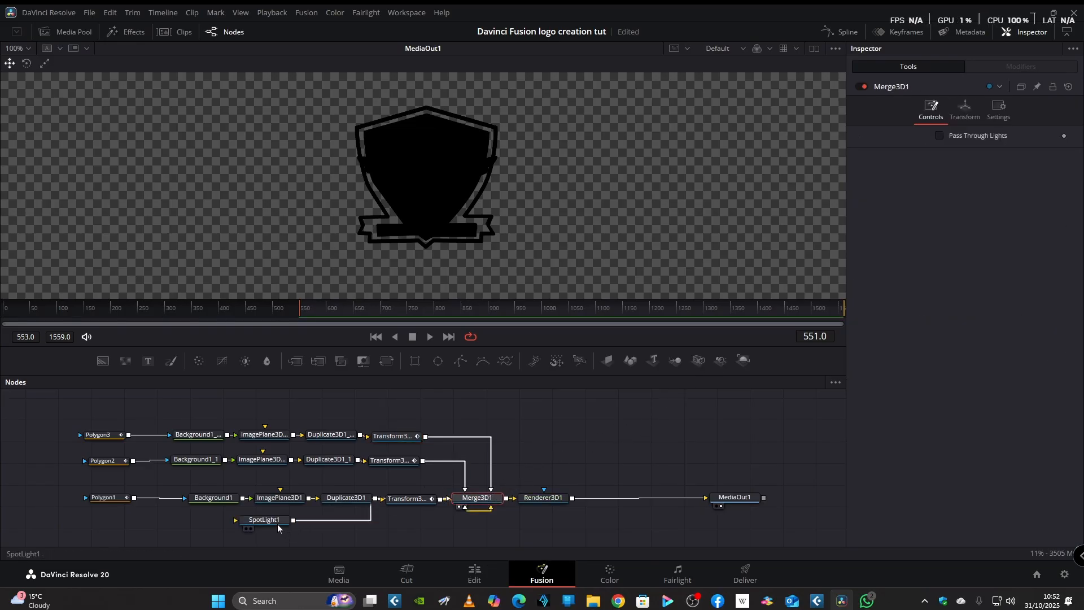
{"action": "left_click_drag", "start_coordinate": [269, 522], "coordinate": [583, 474]}
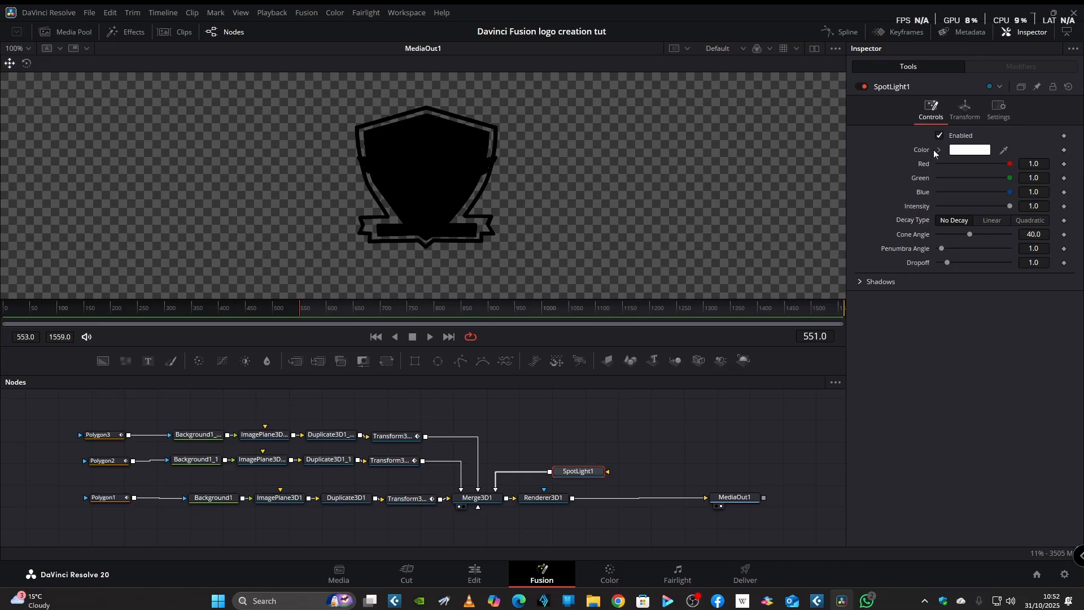
Step: Move SpotLight1 forward to a Z translation of 6.09 and preview the lit rotation back to frame 0
{"action": "left_click", "coordinate": [958, 116]}
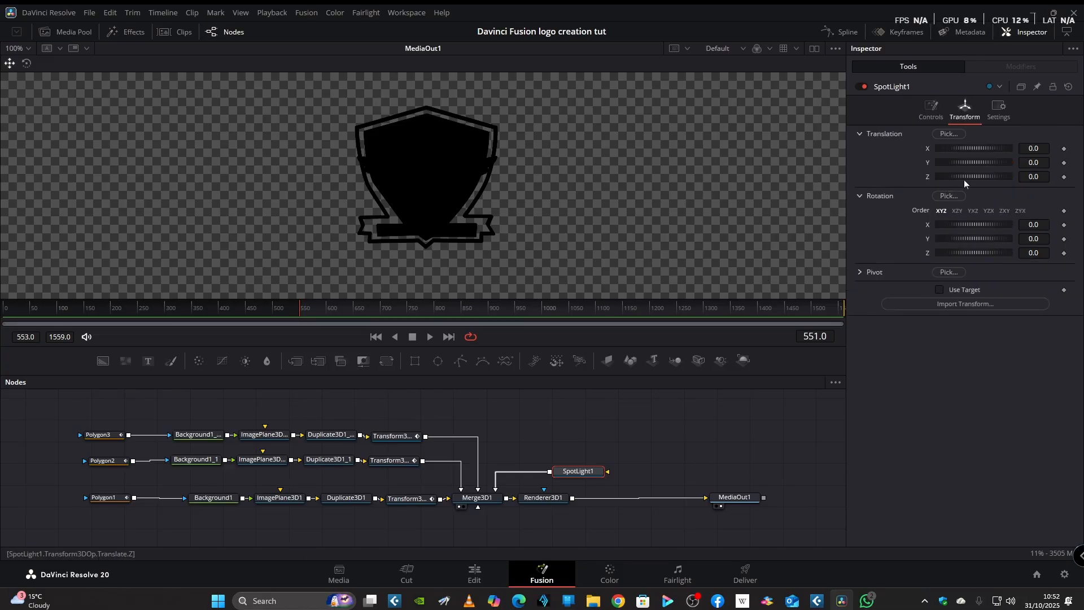
{"action": "left_click_drag", "start_coordinate": [967, 176], "coordinate": [991, 175]}
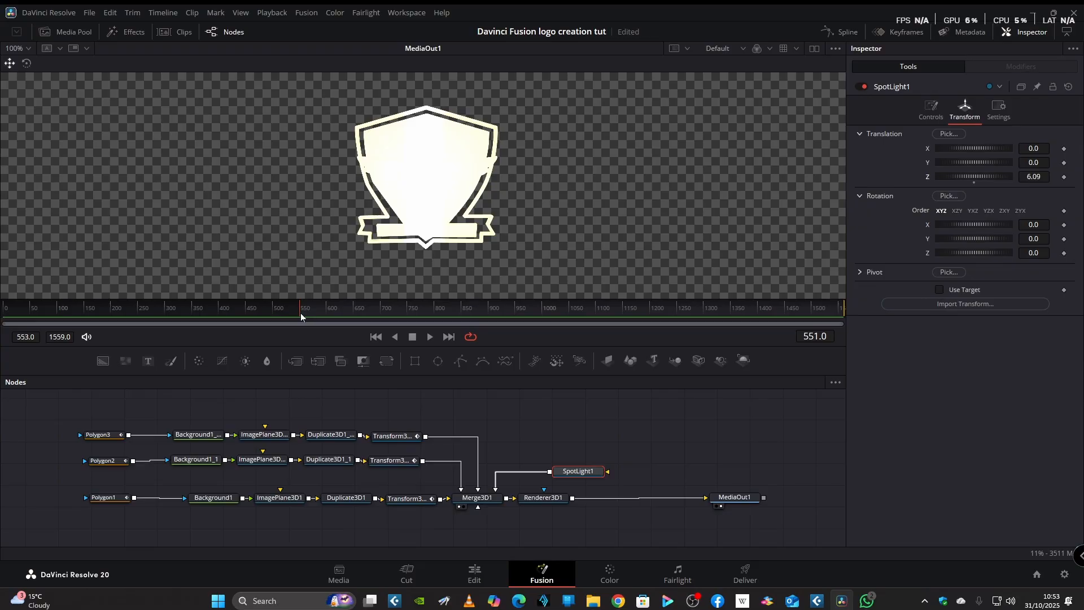
{"action": "left_click_drag", "start_coordinate": [300, 313], "coordinate": [274, 314]}
{"action": "left_click_drag", "start_coordinate": [93, 313], "coordinate": [2, 314]}
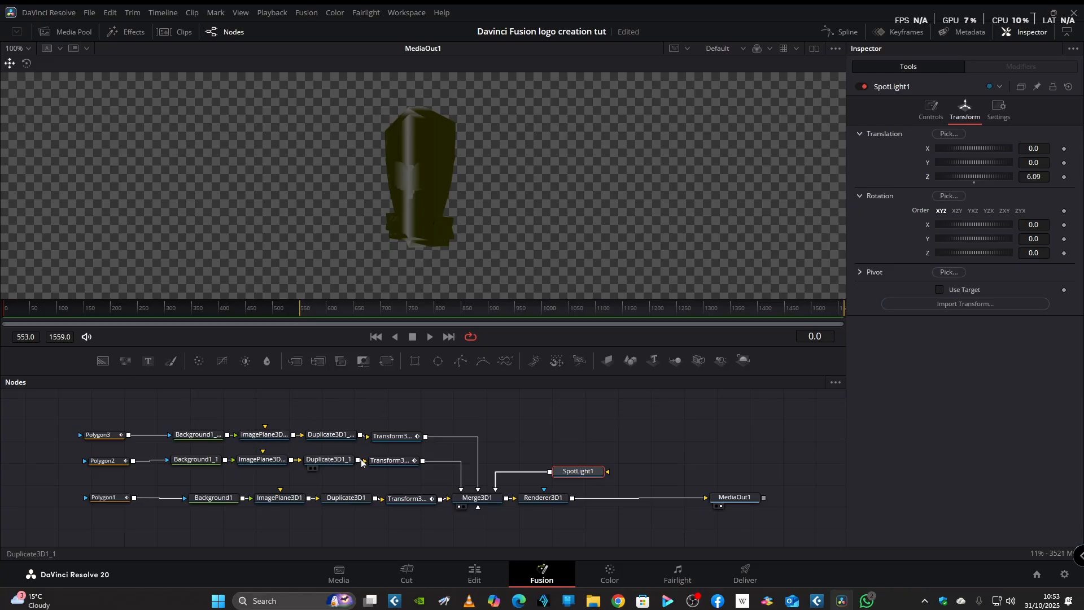
Step: Set SpotLight1's shadow softness to Variable Fast
{"action": "left_click", "coordinate": [931, 109]}
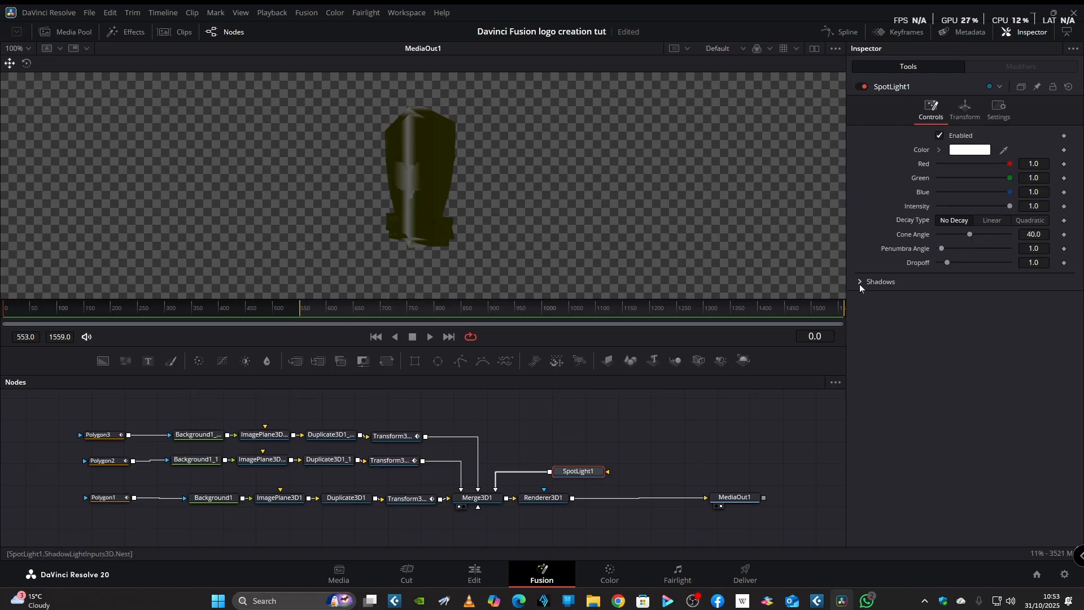
{"action": "left_click", "coordinate": [860, 283]}
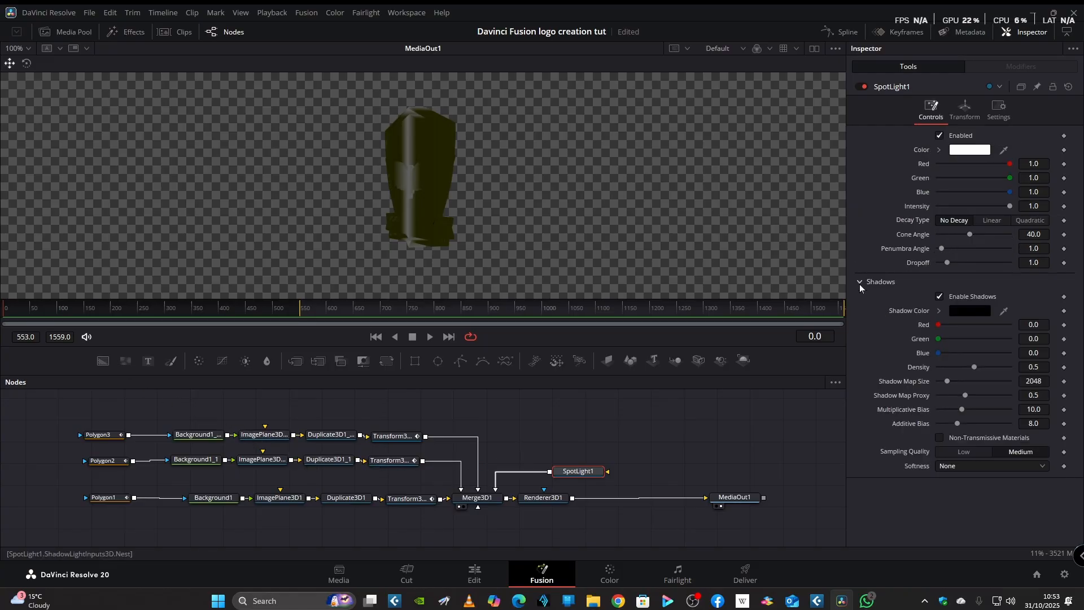
{"action": "left_click", "coordinate": [1044, 466]}
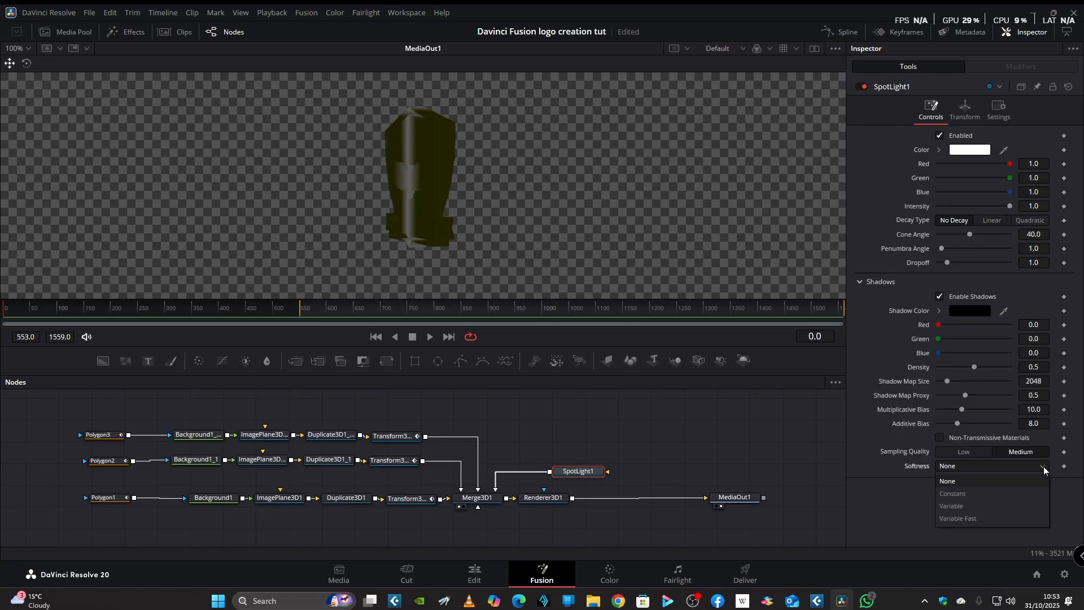
{"action": "left_click", "coordinate": [997, 519]}
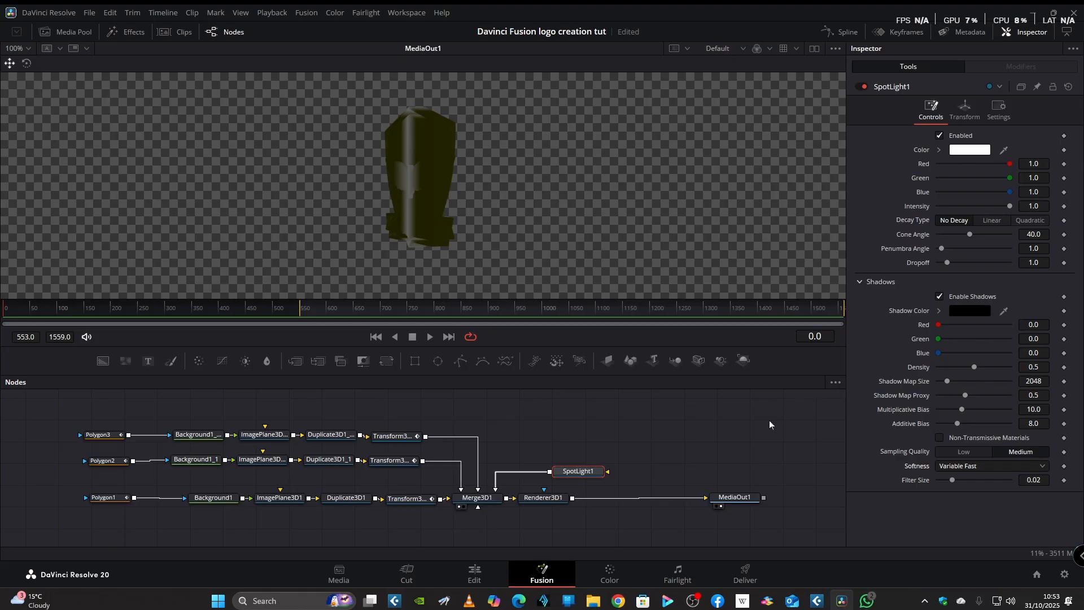
Step: Change Renderer3D1's renderer type to Hardware Renderer
{"action": "left_click", "coordinate": [544, 497]}
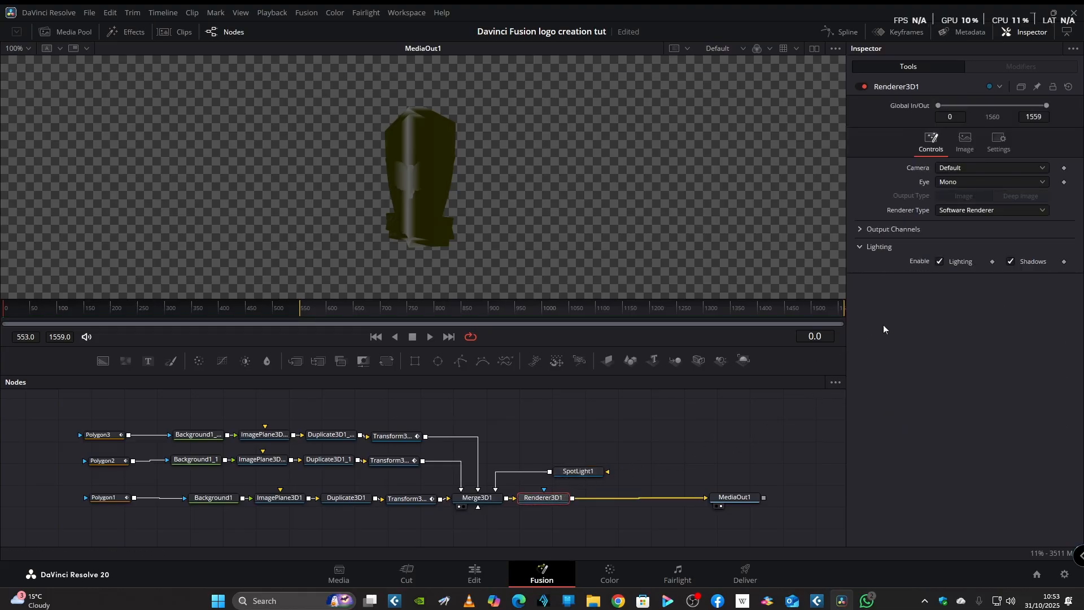
{"action": "left_click", "coordinate": [1039, 211]}
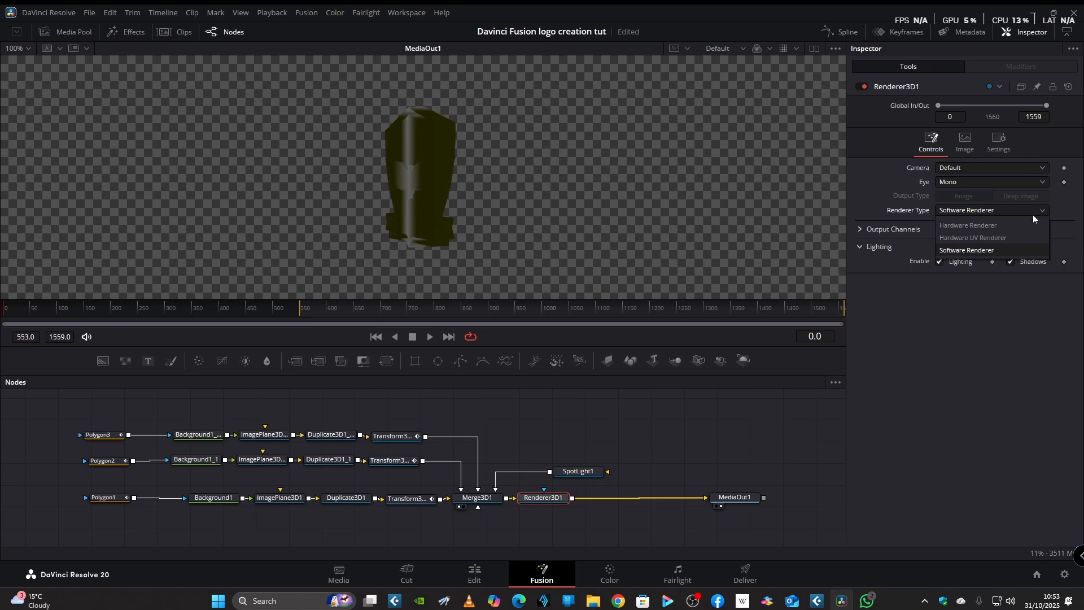
{"action": "left_click", "coordinate": [991, 224]}
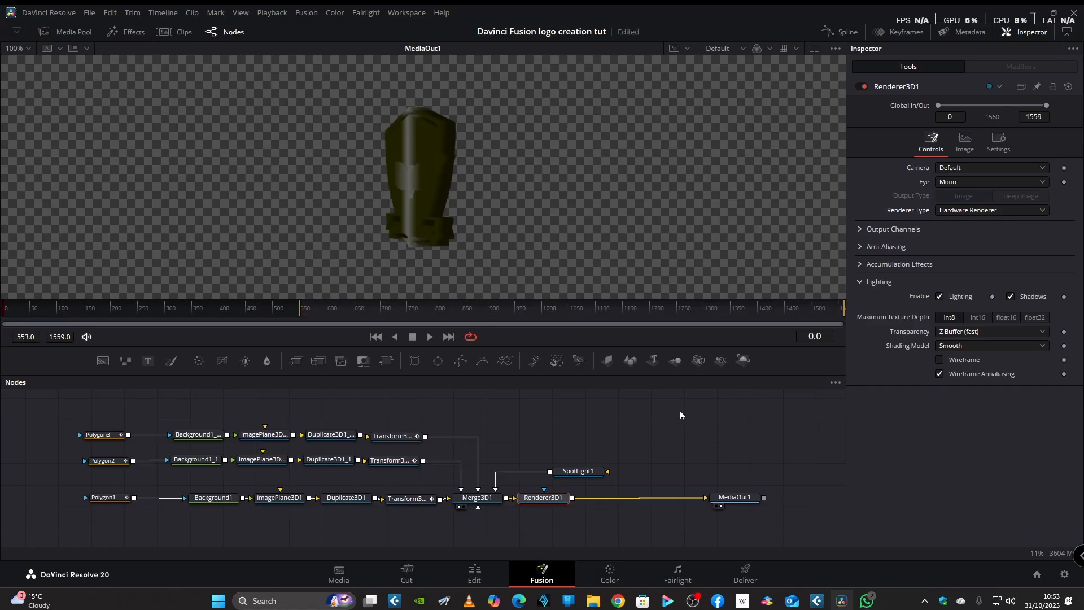
Step: At frame 552, set SpotLight1's Z translation to 6.22 and show the Merge3D1 and MediaOut1 views side by side
{"action": "left_click", "coordinate": [579, 471]}
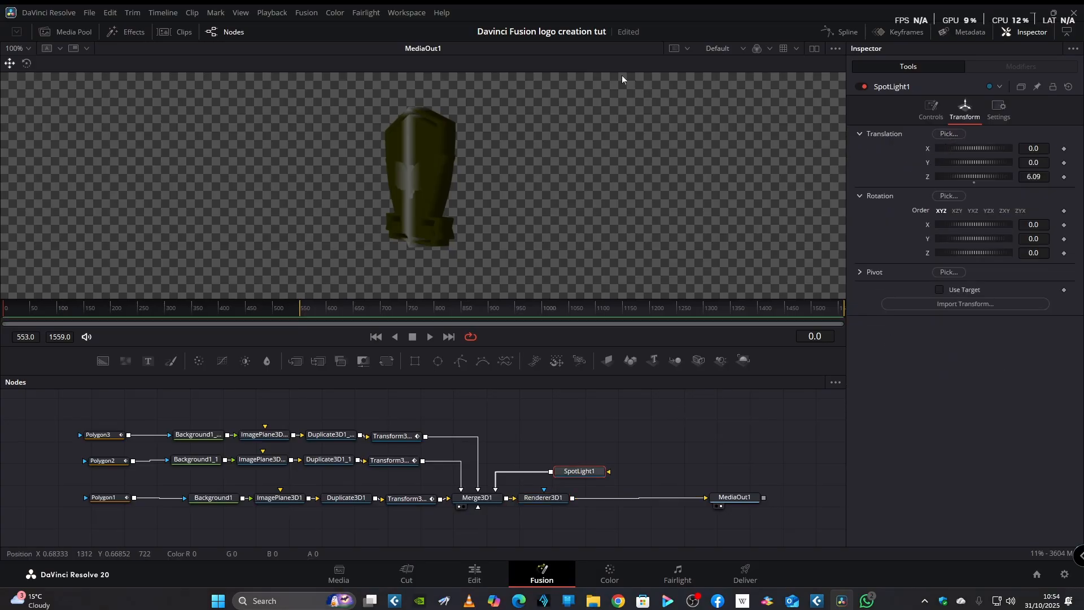
{"action": "left_click", "coordinate": [814, 49]}
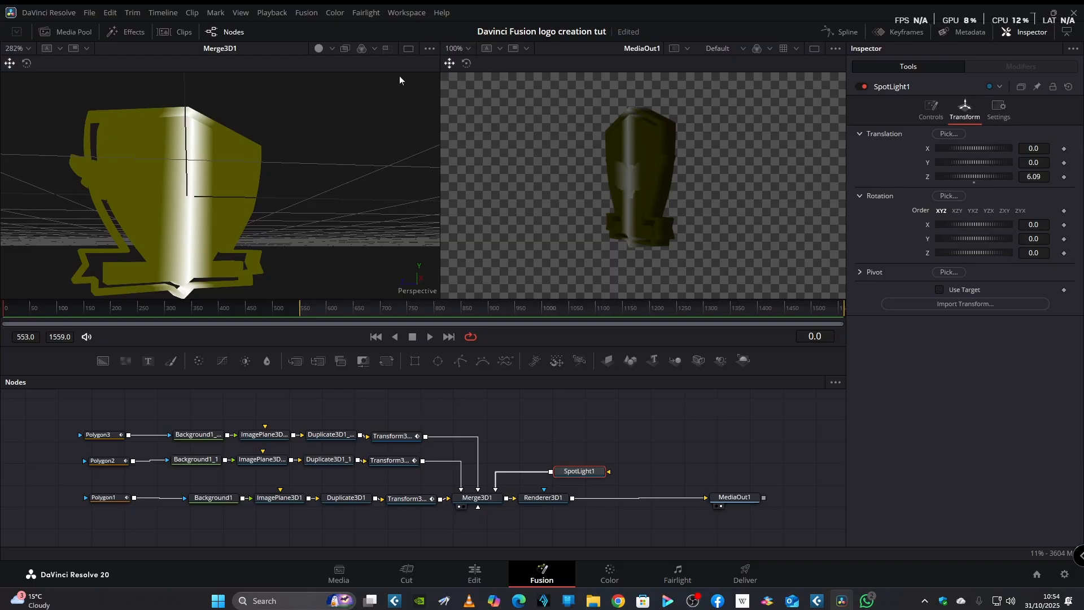
{"action": "left_click", "coordinate": [409, 49]}
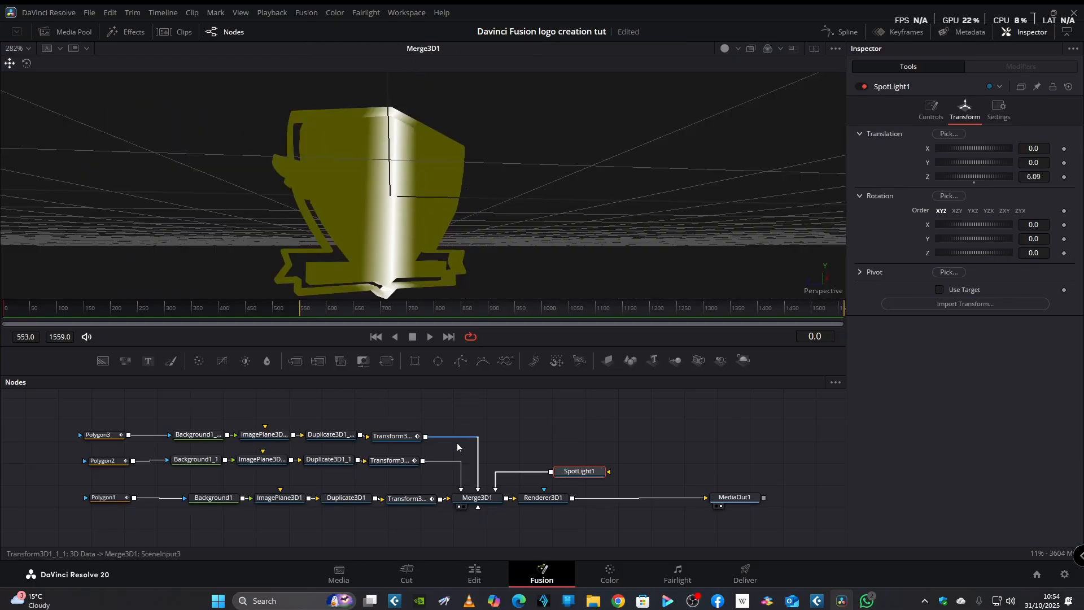
{"action": "key", "text": "ctrl+z"}
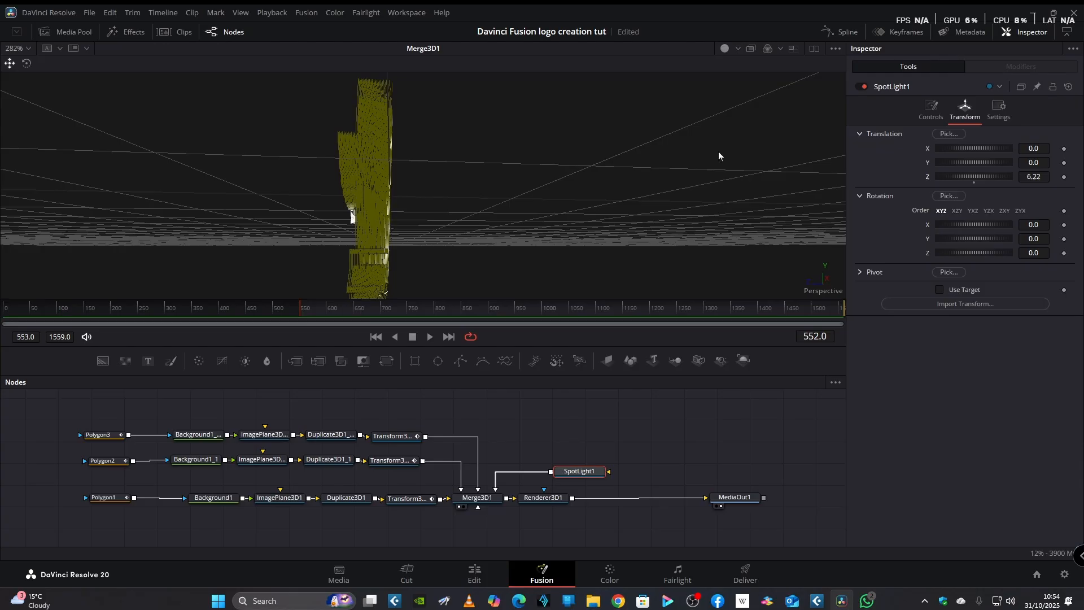
{"action": "left_click", "coordinate": [814, 48]}
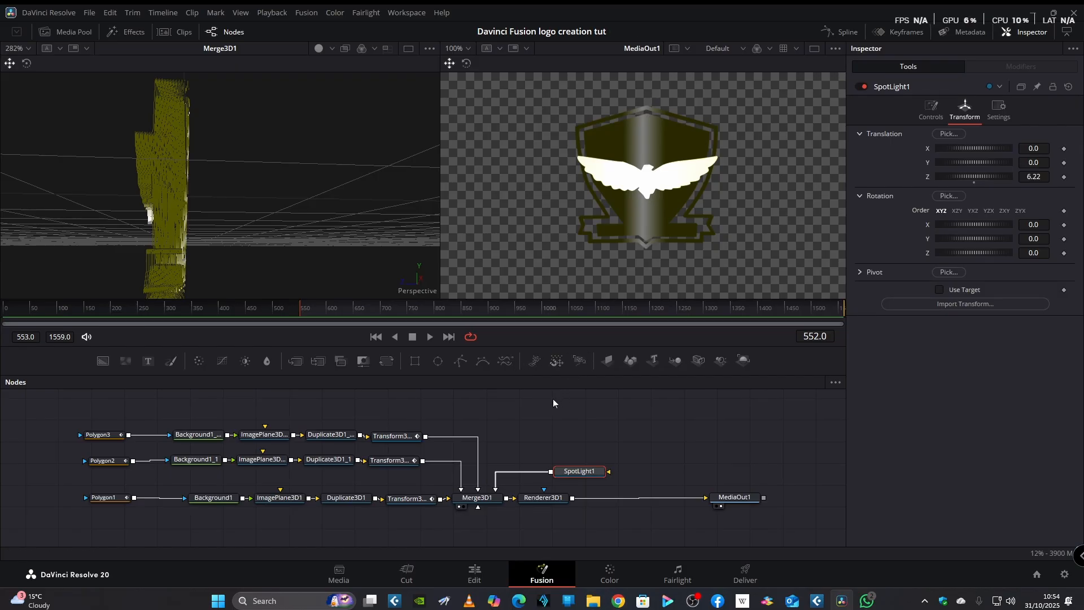
Step: Add a second spot light into Merge3D1, place it higher and farther forward above the logo, and pull SpotLight1 farther away from the logo
{"action": "left_click", "coordinate": [489, 500]}
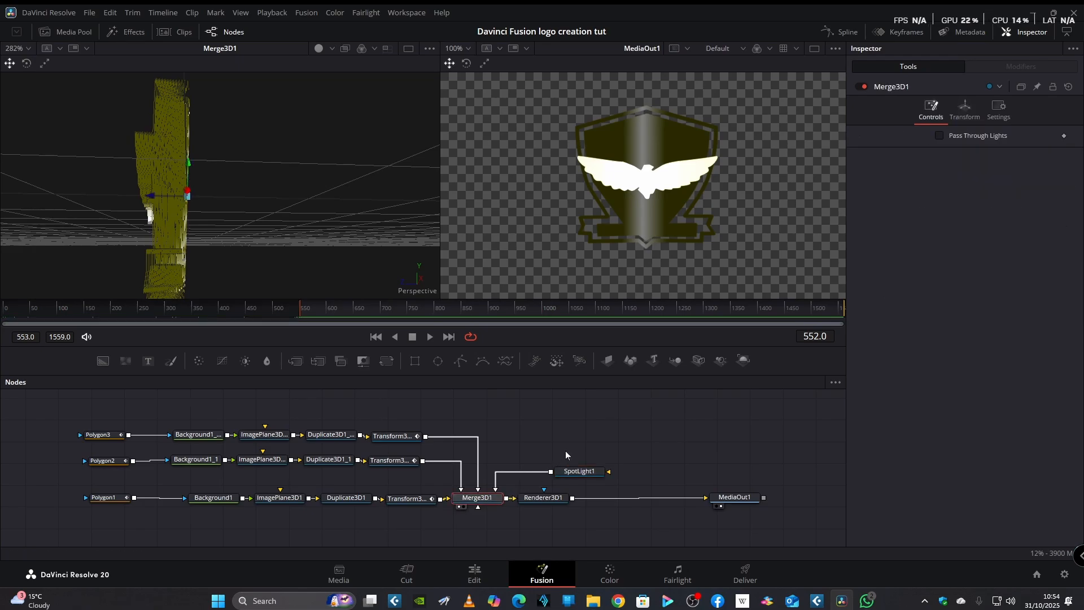
{"action": "left_click", "coordinate": [721, 360]}
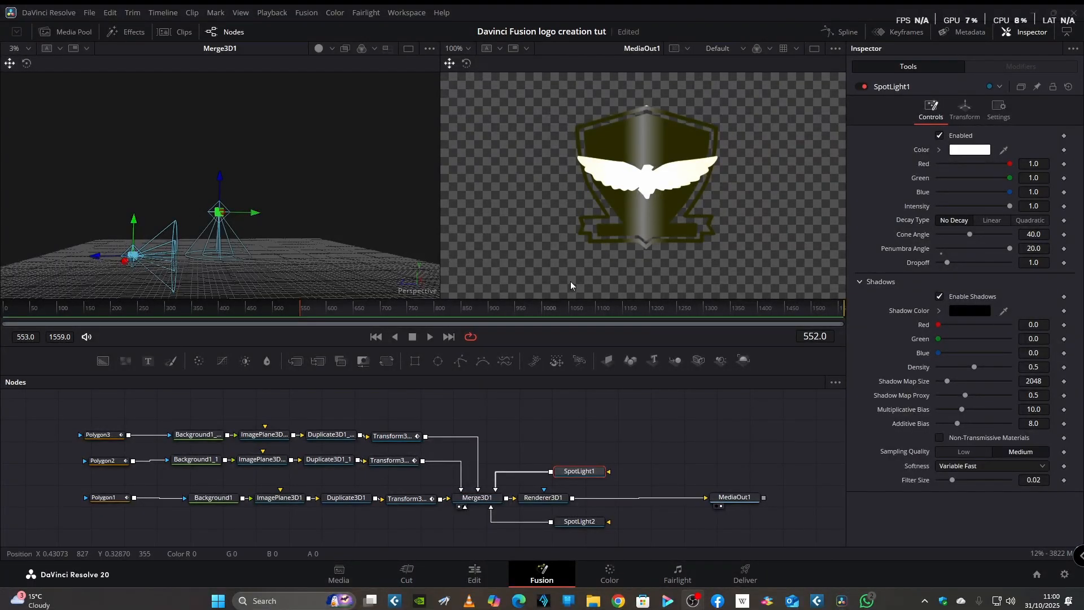
{"action": "left_click_drag", "start_coordinate": [95, 260], "coordinate": [83, 258]}
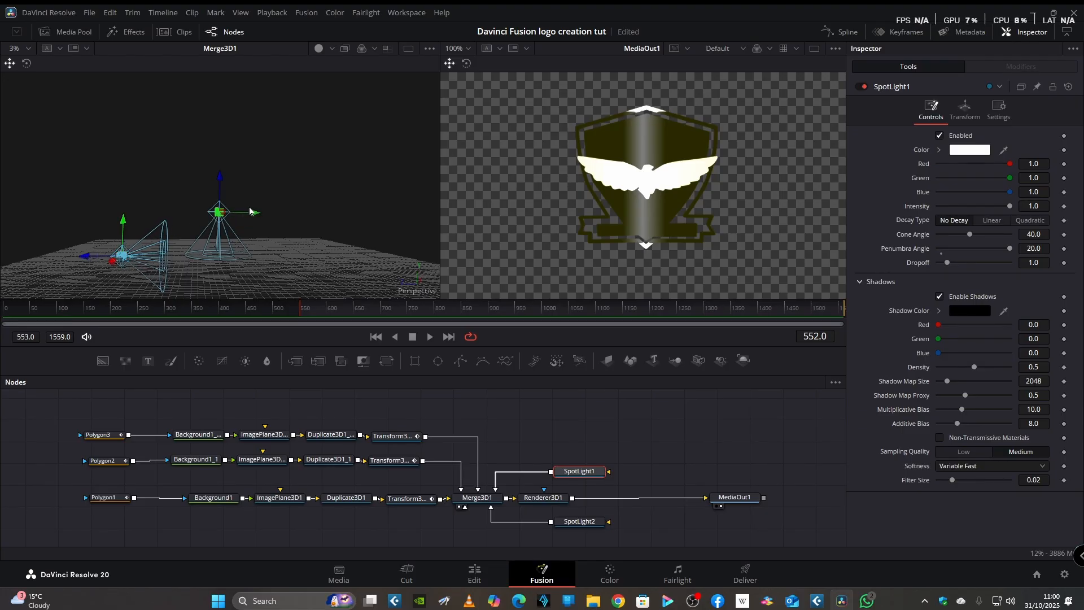
{"action": "left_click_drag", "start_coordinate": [254, 215], "coordinate": [232, 219]}
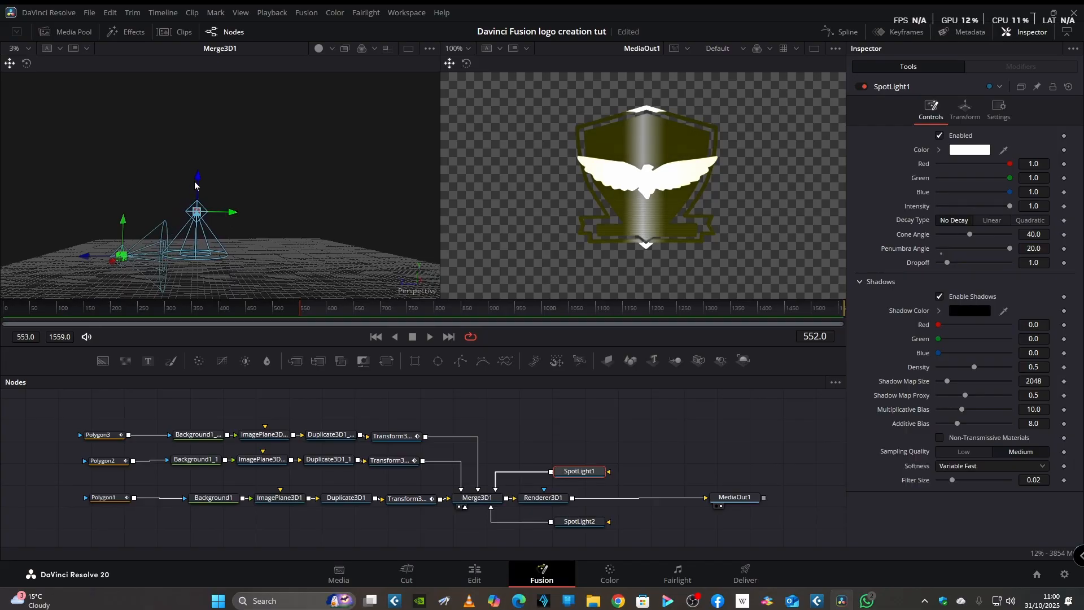
{"action": "left_click_drag", "start_coordinate": [197, 180], "coordinate": [184, 148]}
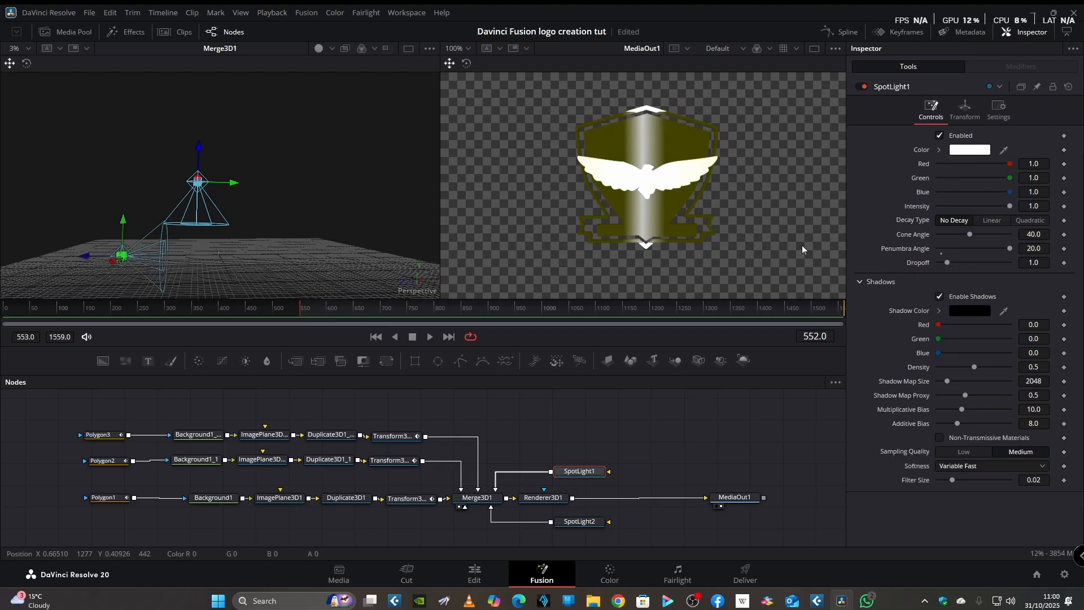
Step: At frame 553, widen the white band of Background1_1's gradient by moving its olive stops to about 0.36 and 0.65
{"action": "left_click_drag", "start_coordinate": [297, 314], "coordinate": [302, 353]}
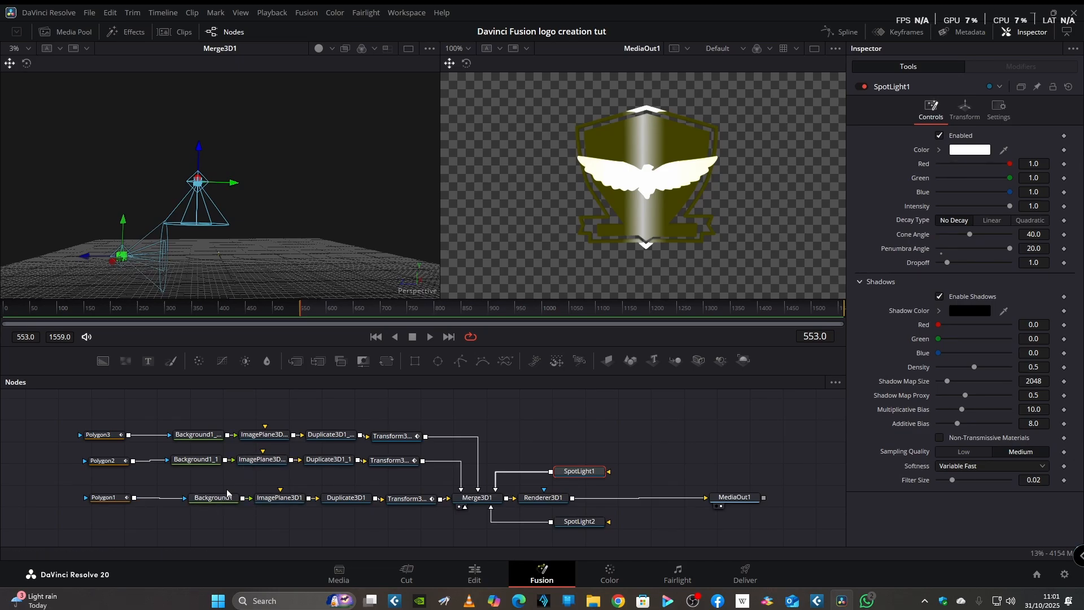
{"action": "left_click", "coordinate": [388, 462]}
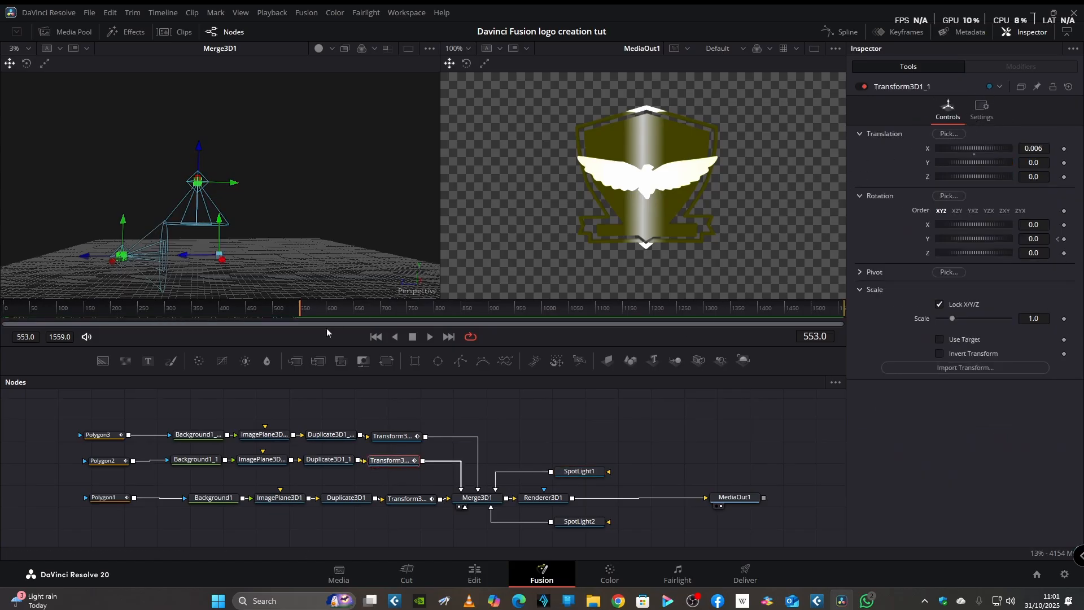
{"action": "left_click", "coordinate": [191, 460]}
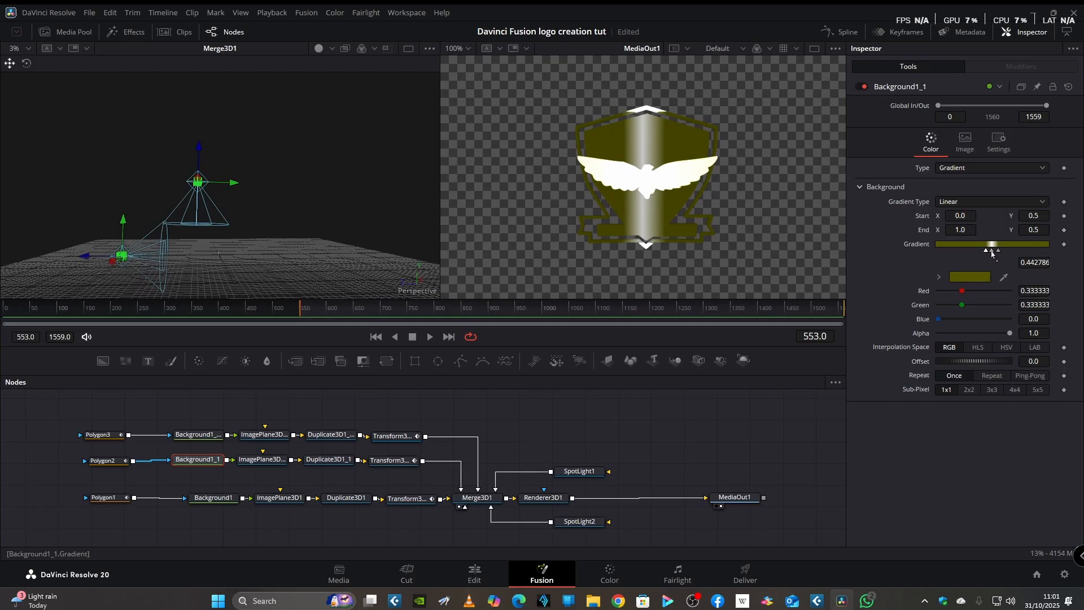
{"action": "left_click_drag", "start_coordinate": [993, 253], "coordinate": [992, 253]}
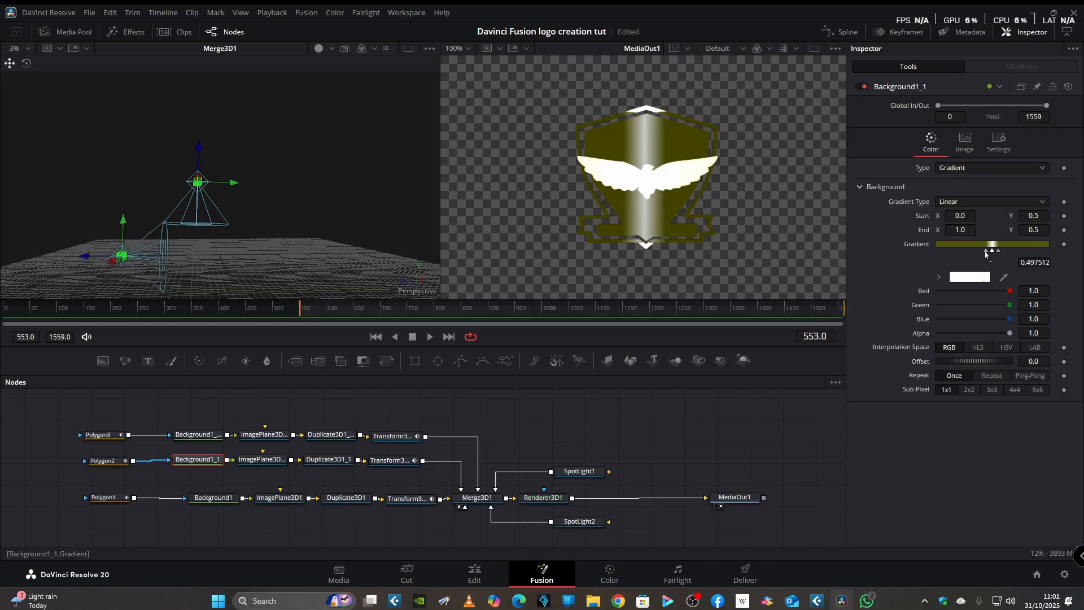
{"action": "left_click_drag", "start_coordinate": [987, 254], "coordinate": [977, 254]}
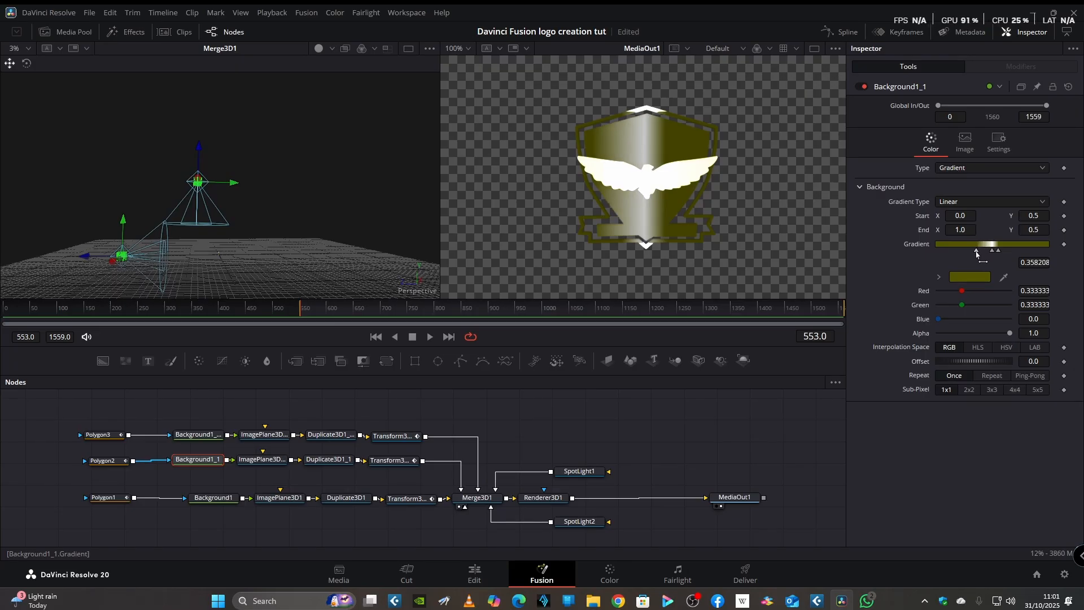
{"action": "left_click", "coordinate": [998, 253]}
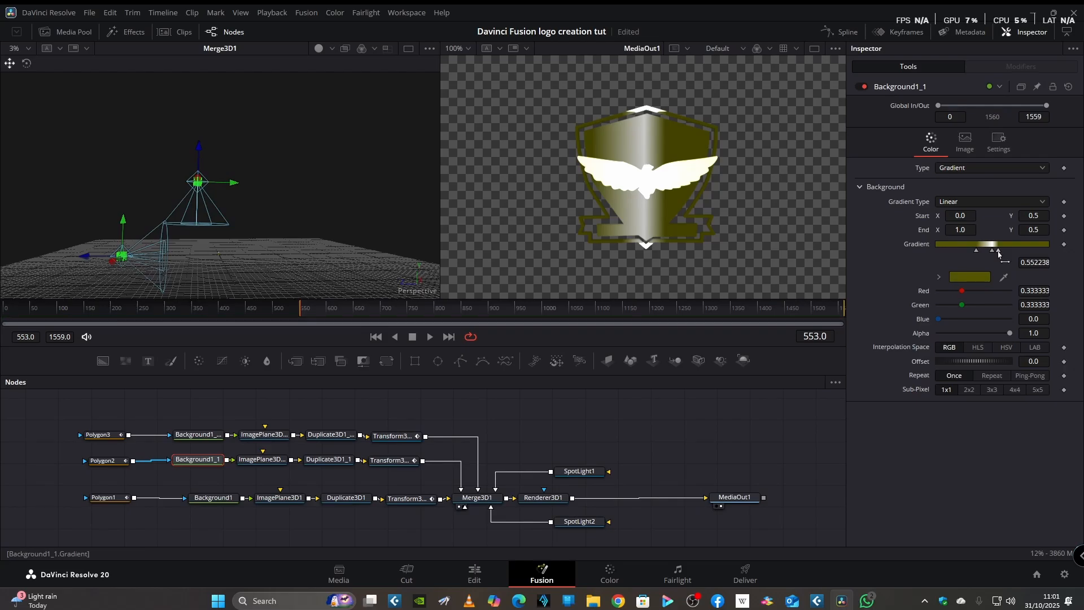
{"action": "left_click_drag", "start_coordinate": [999, 255], "coordinate": [1011, 254]}
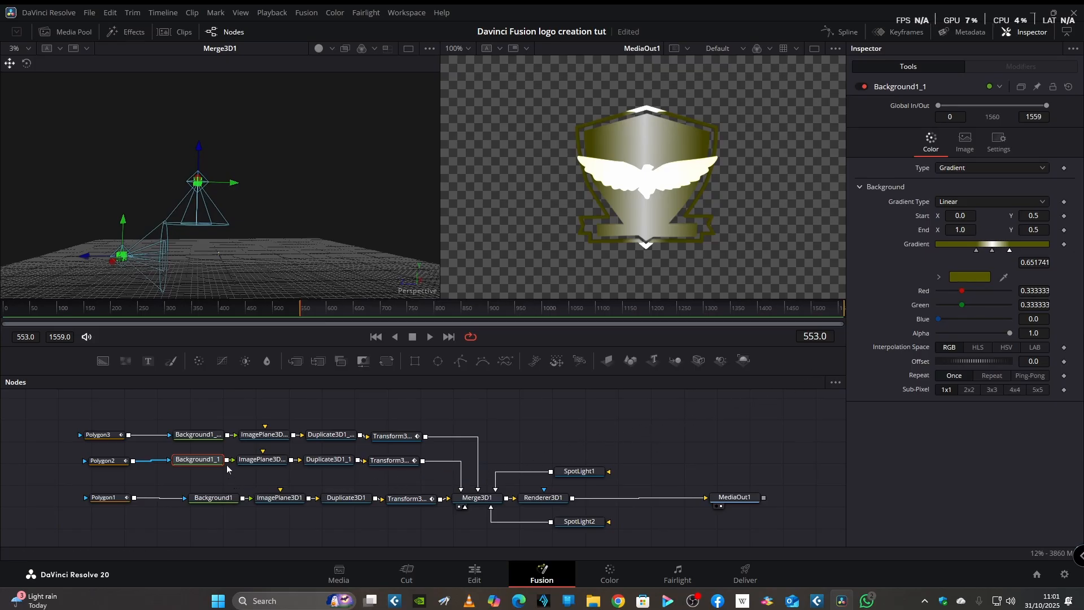
Step: Widen the white band of Background1's gradient by moving its olive stops to about 0.31 and 0.68
{"action": "left_click", "coordinate": [212, 501]}
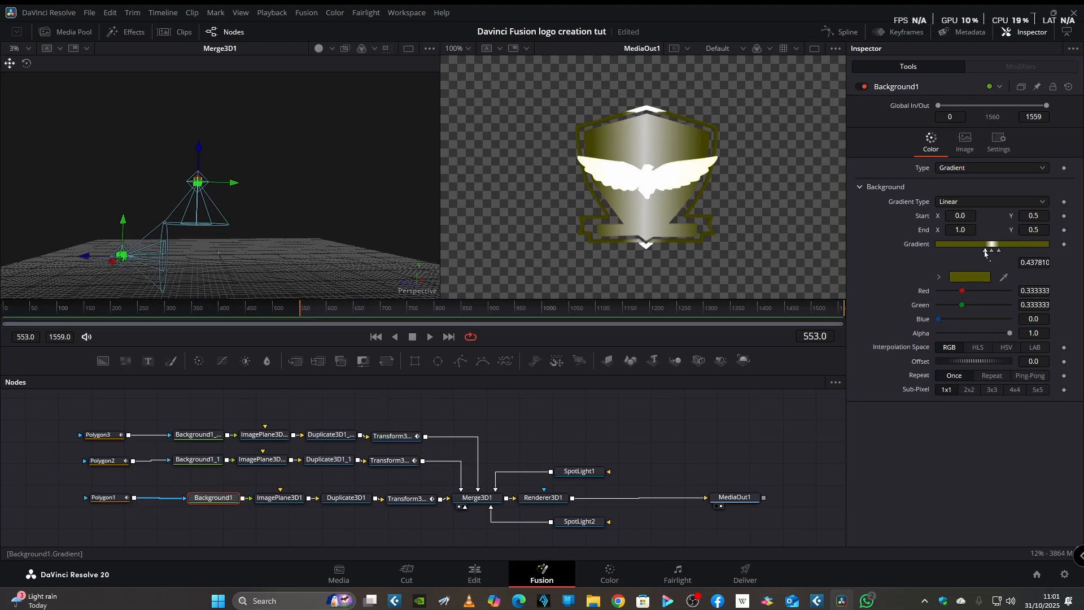
{"action": "left_click_drag", "start_coordinate": [986, 253], "coordinate": [972, 256]}
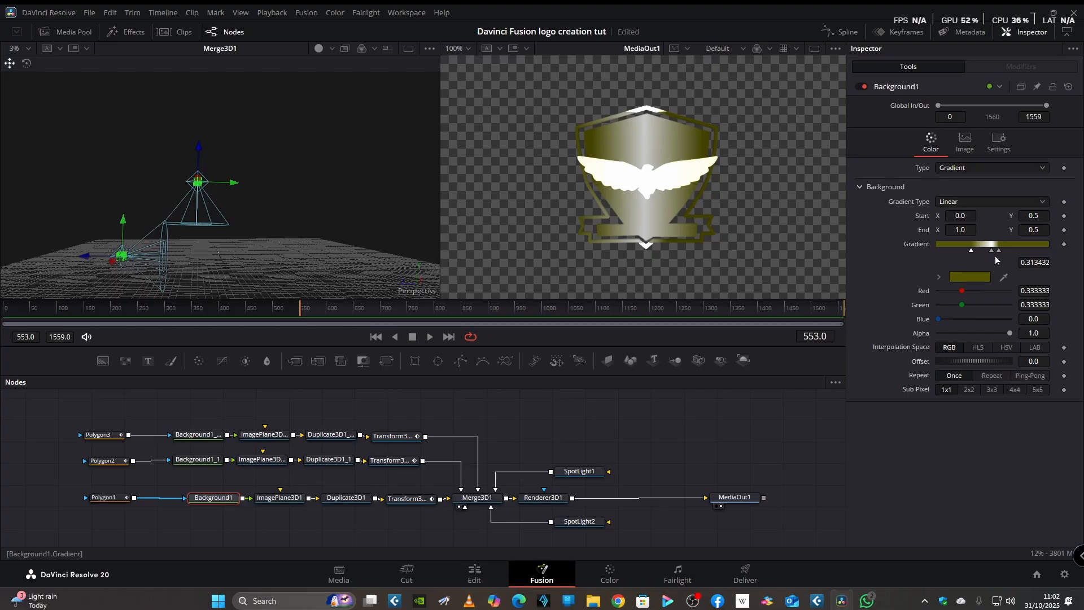
{"action": "left_click_drag", "start_coordinate": [999, 252], "coordinate": [1013, 259]}
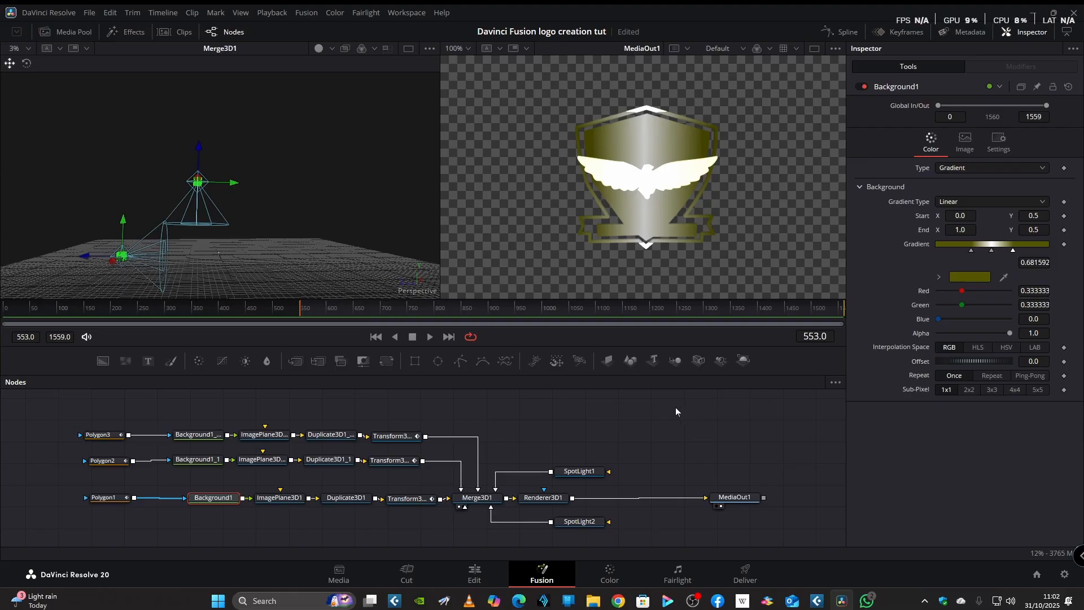
Step: Keyframe SpotLight1 at frame 553 with an intensity of 0.583 and a penumbra angle of 20
{"action": "left_click", "coordinate": [573, 470]}
{"action": "left_click_drag", "start_coordinate": [1011, 207], "coordinate": [981, 211]}
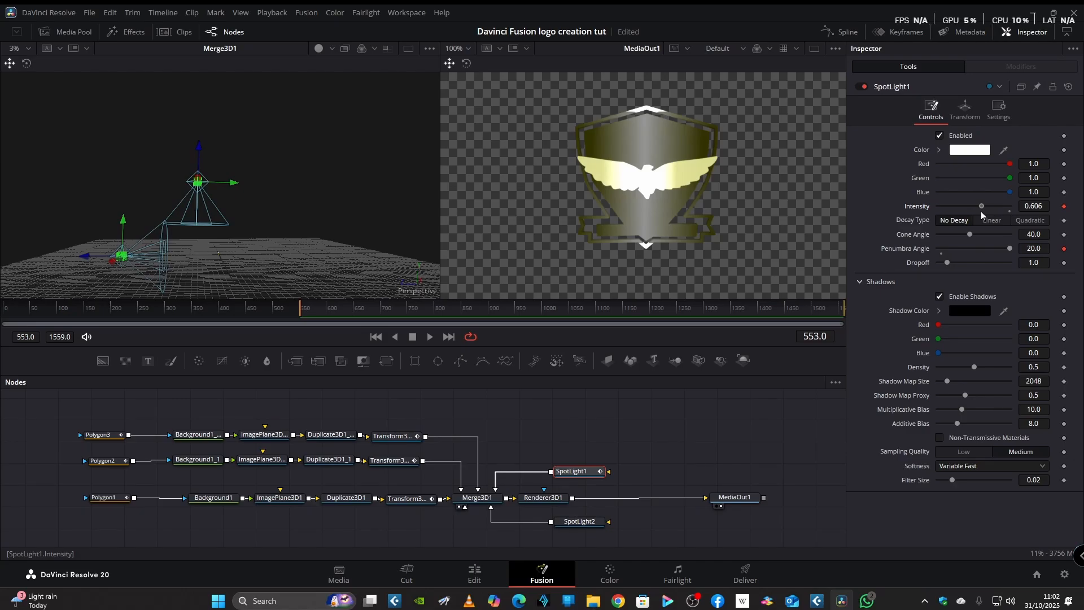
{"action": "left_click_drag", "start_coordinate": [980, 211], "coordinate": [979, 211]}
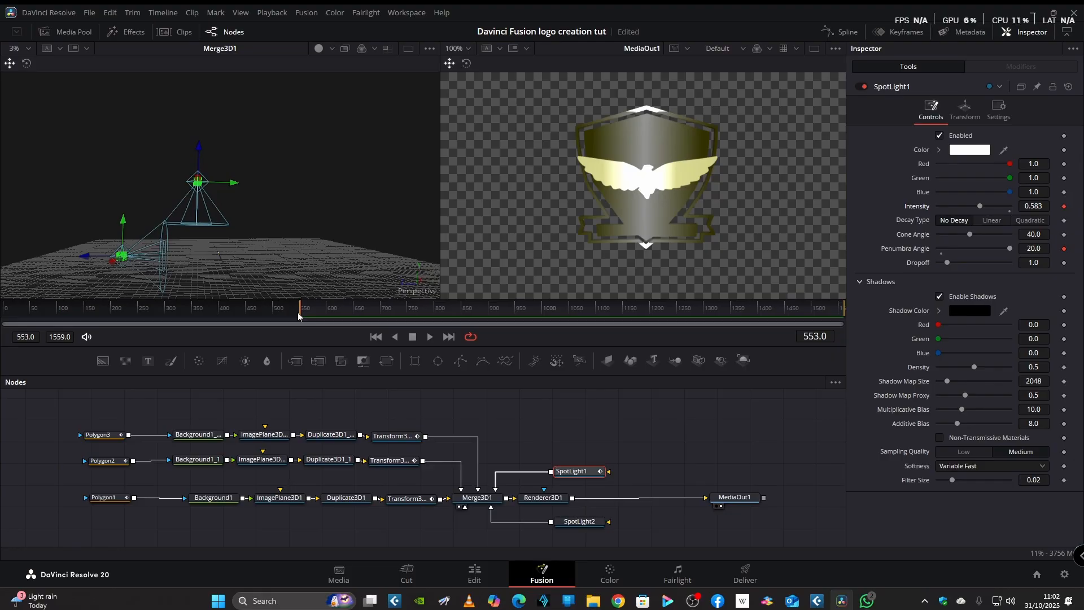
Step: Set SpotLight1's intensity keyframe at frame 0 to 0.976 and preview the dimming up to frame 552
{"action": "left_click_drag", "start_coordinate": [298, 316], "coordinate": [89, 317]}
{"action": "left_click_drag", "start_coordinate": [6, 336], "coordinate": [1, 339]}
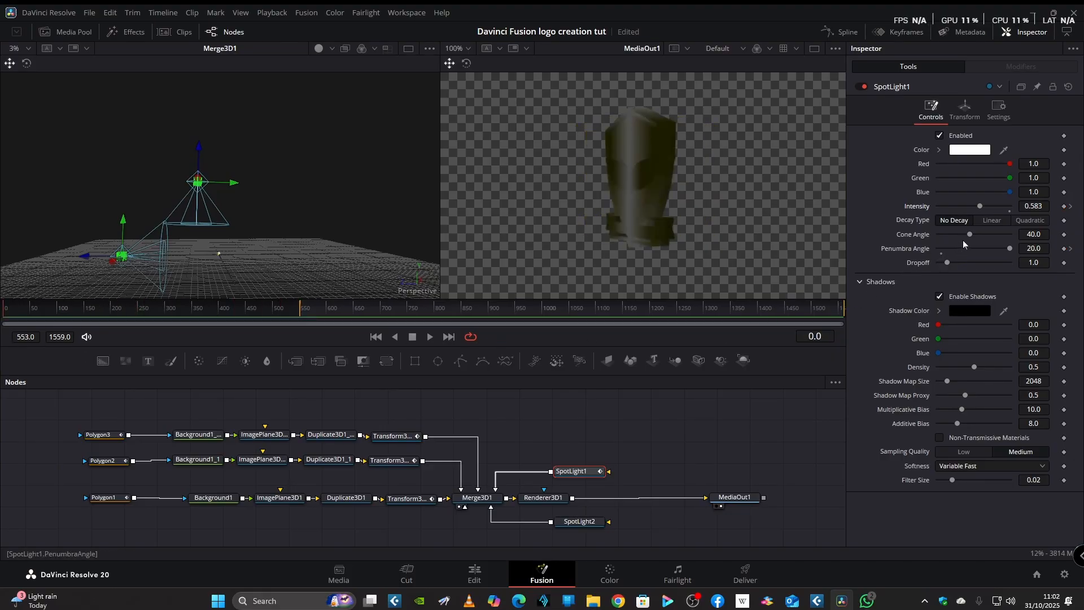
{"action": "left_click_drag", "start_coordinate": [978, 207], "coordinate": [1007, 205]}
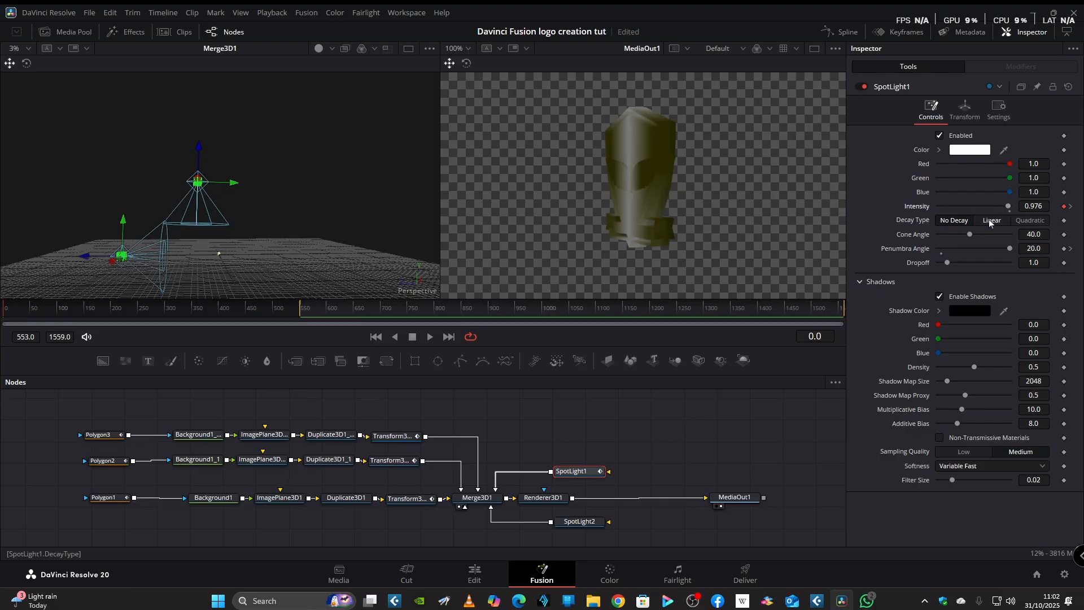
{"action": "left_click_drag", "start_coordinate": [130, 324], "coordinate": [307, 328]}
{"action": "left_click_drag", "start_coordinate": [302, 329], "coordinate": [301, 329]}
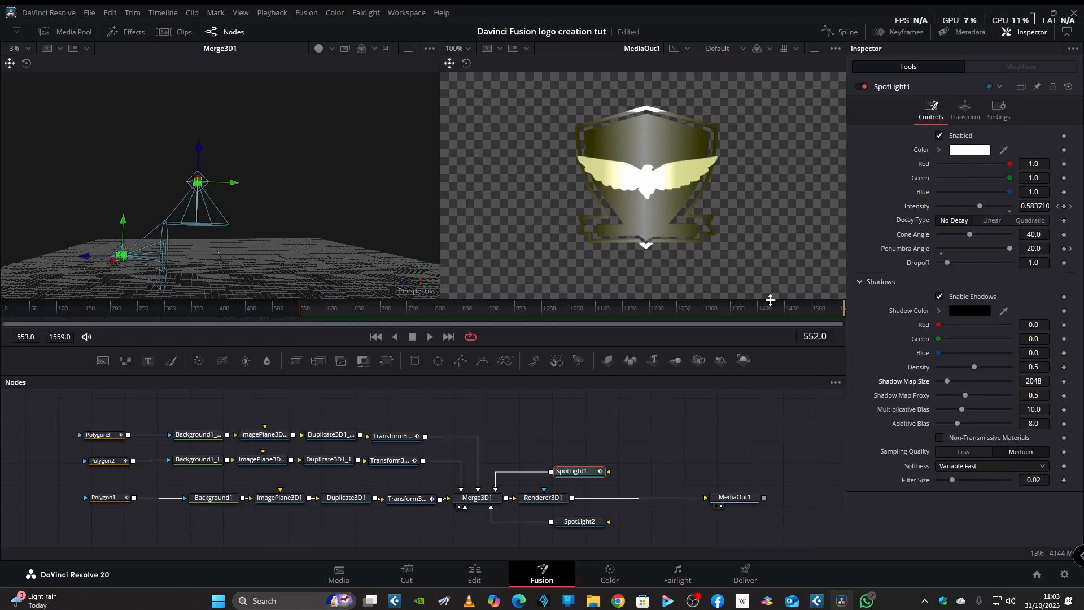
Step: Add a Text3D node feeding into Merge3D1 and place it just above SpotLight1
{"action": "left_click", "coordinate": [476, 498]}
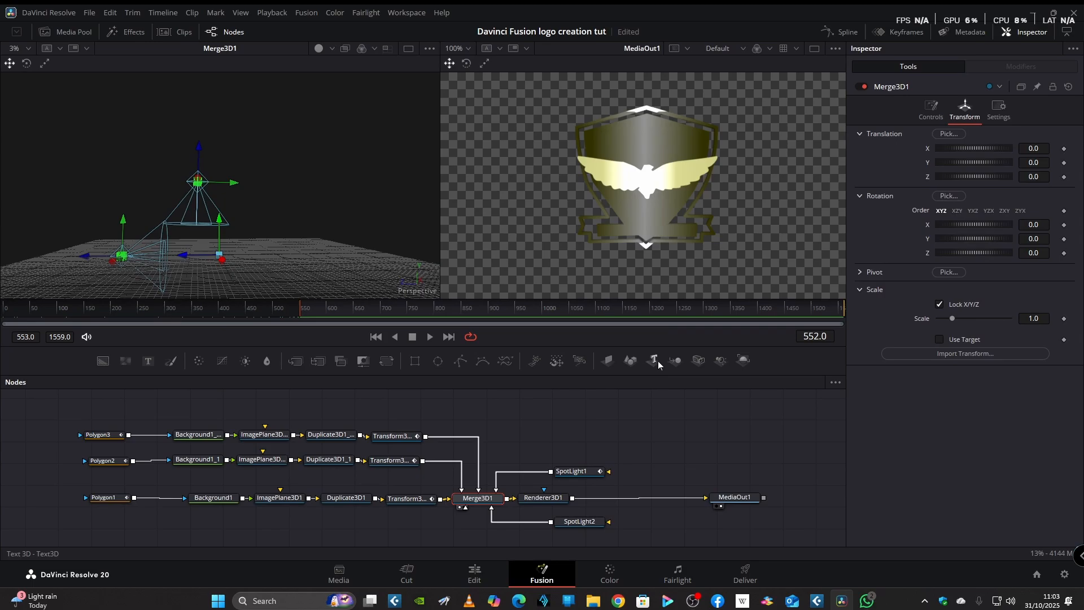
{"action": "left_click_drag", "start_coordinate": [658, 364], "coordinate": [483, 511]}
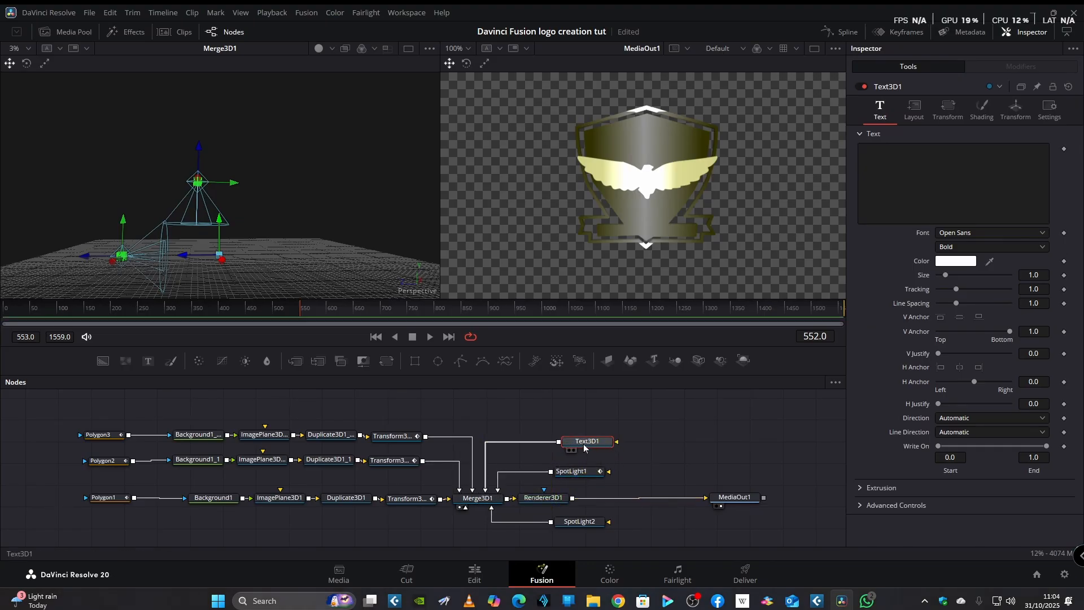
{"action": "left_click_drag", "start_coordinate": [585, 445], "coordinate": [578, 452]}
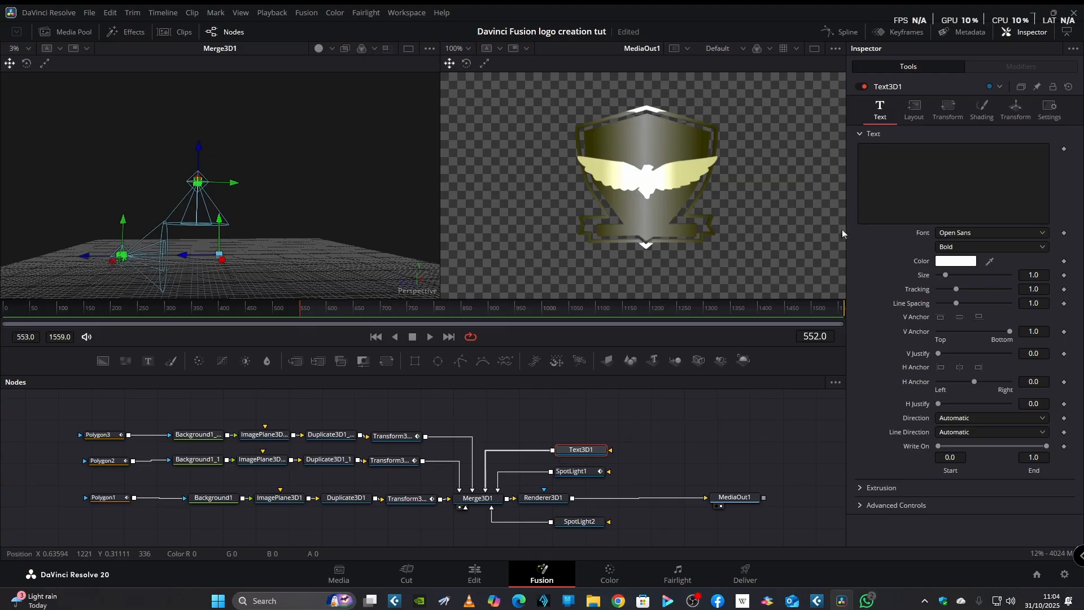
Step: Enter "TAURUS STUDIO" as the text of Text3D1
{"action": "left_click", "coordinate": [953, 182]}
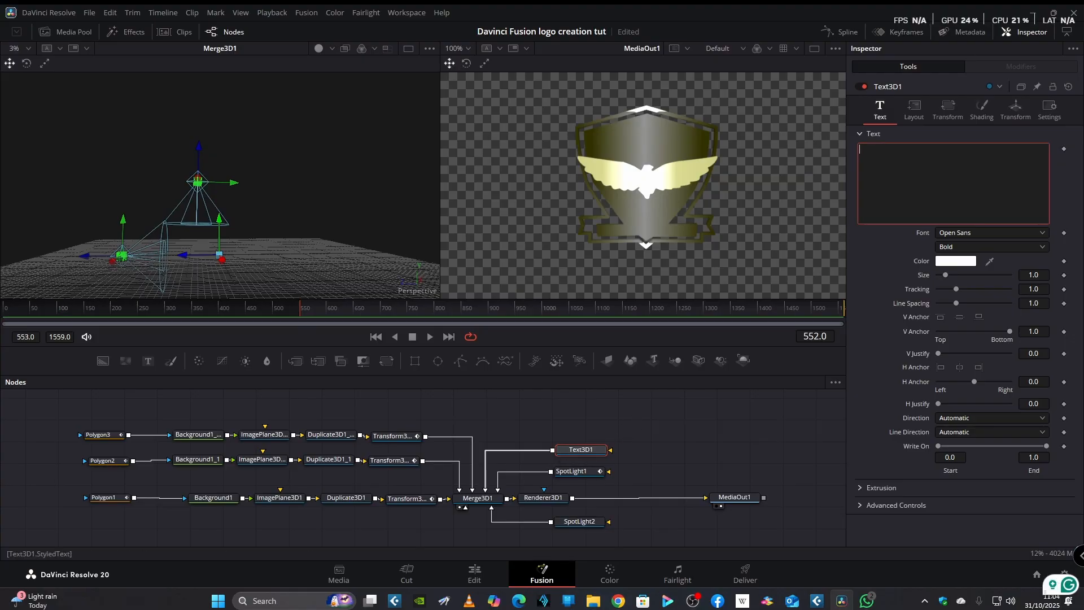
{"action": "type", "text": "TAU"}
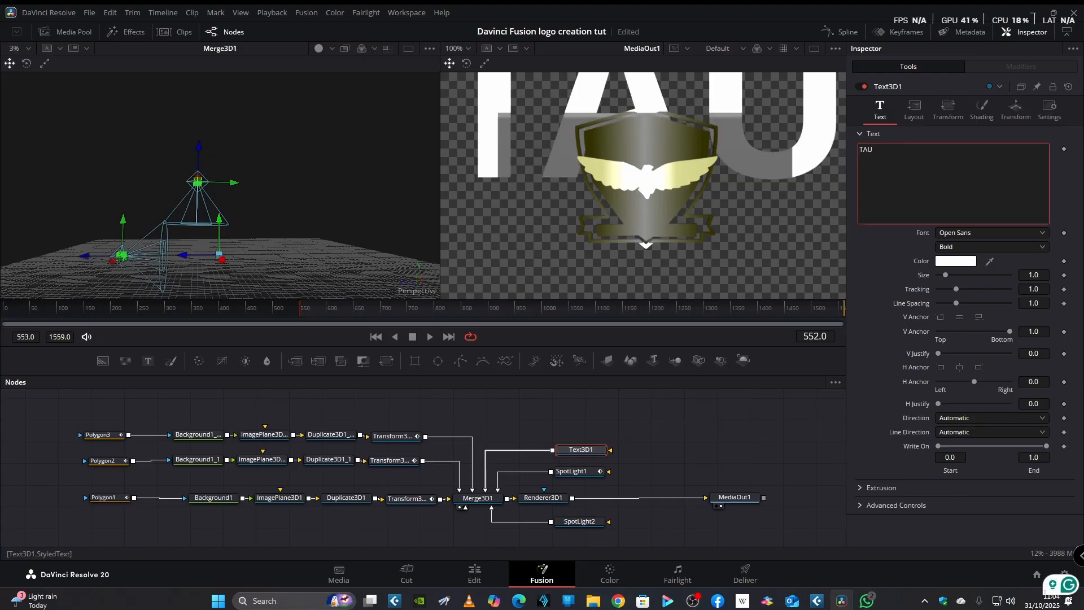
{"action": "type", "text": "RUS S"}
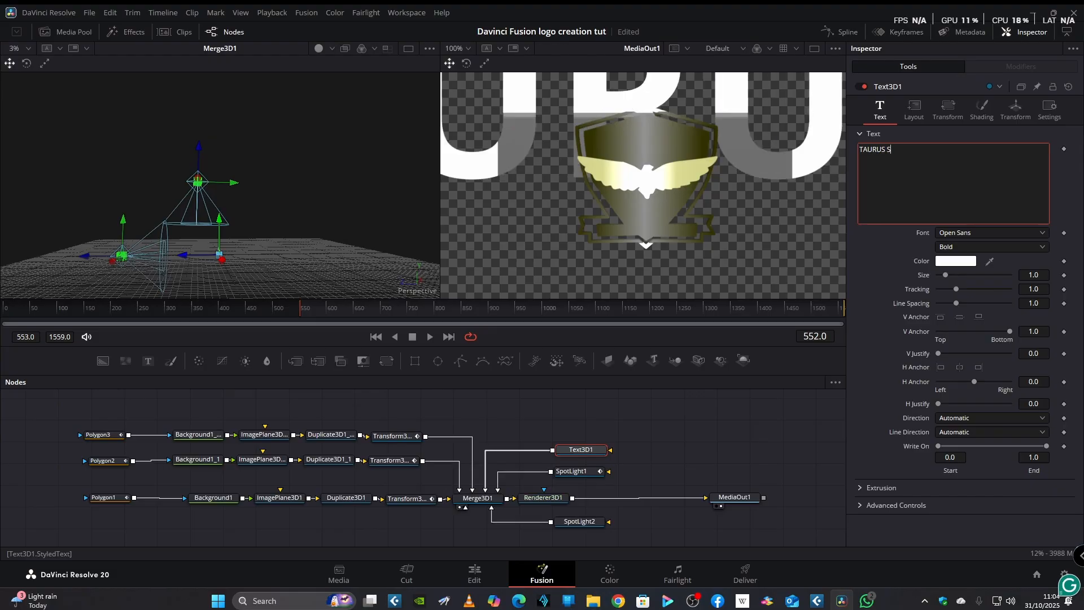
{"action": "type", "text": "TUDIO"}
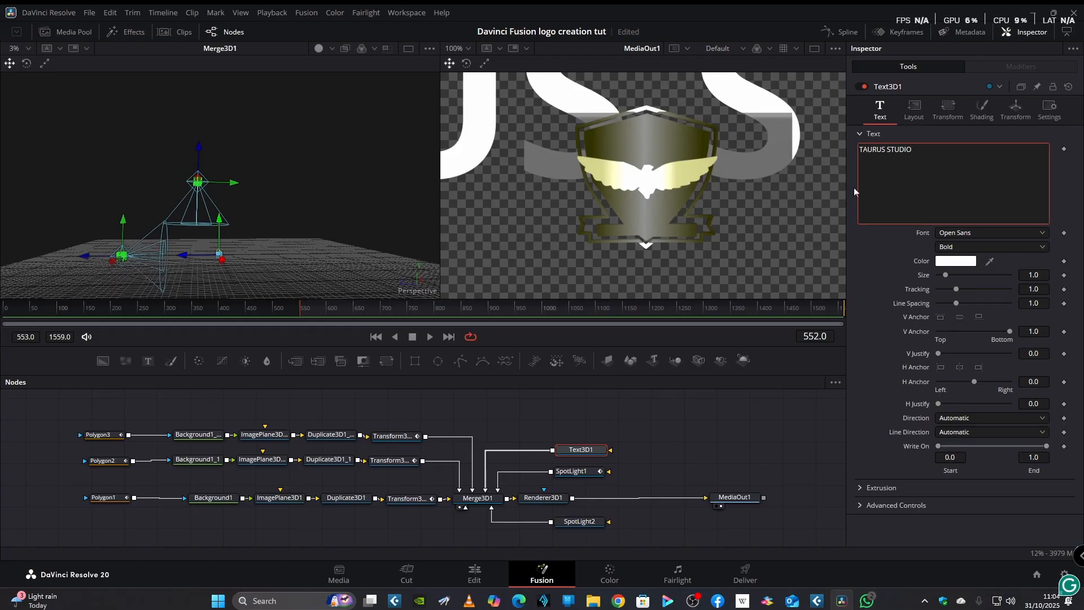
Step: Fit the TAURUS STUDIO text onto the shield's ribbon with layout size 0.054, Center Y 0.347 and Z translation 0.09
{"action": "left_click", "coordinate": [915, 111]}
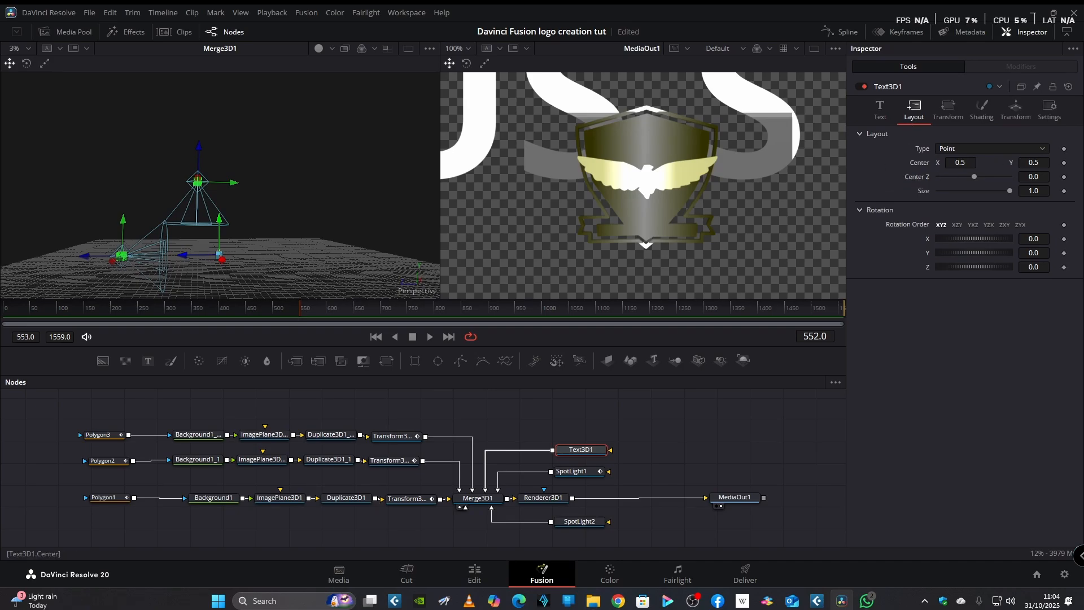
{"action": "left_click_drag", "start_coordinate": [1033, 163], "coordinate": [778, 162]}
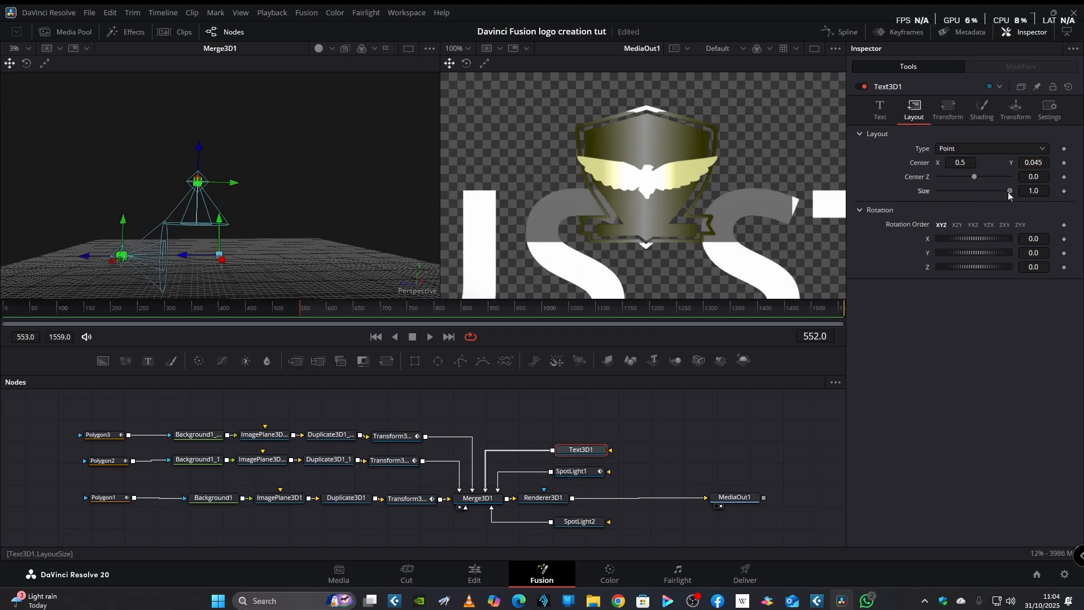
{"action": "left_click_drag", "start_coordinate": [1007, 194], "coordinate": [943, 194]}
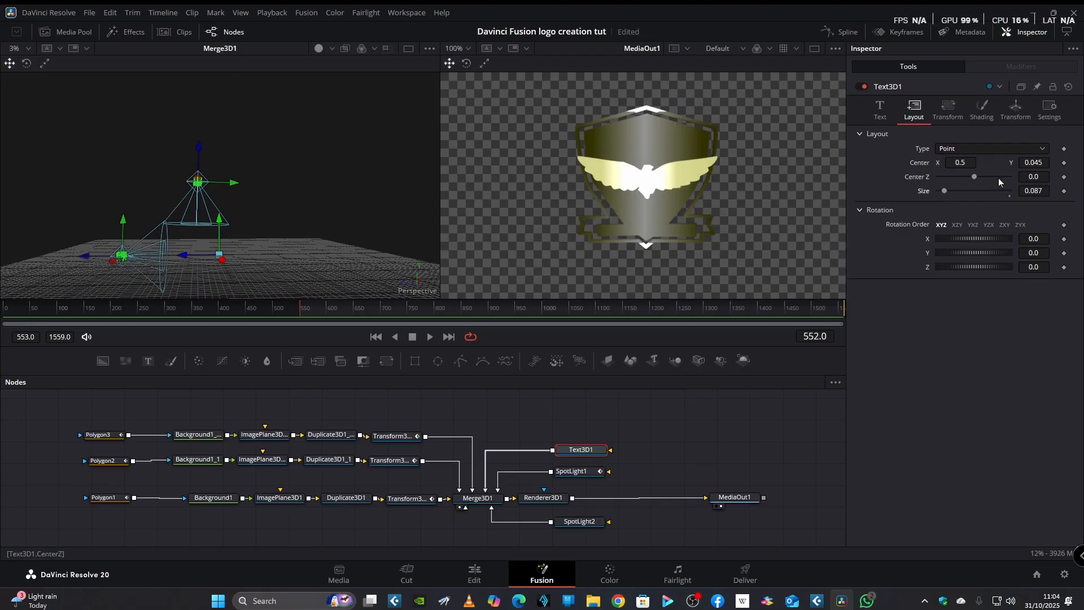
{"action": "left_click_drag", "start_coordinate": [1033, 163], "coordinate": [1083, 163]}
{"action": "left_click", "coordinate": [1014, 119]}
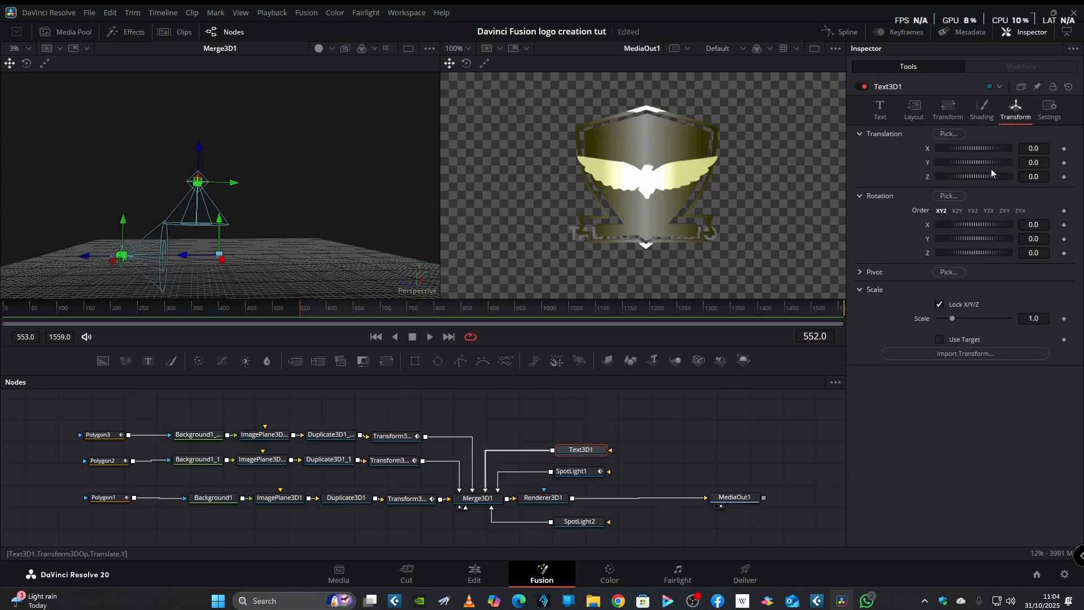
{"action": "left_click_drag", "start_coordinate": [1008, 175], "coordinate": [1009, 175]}
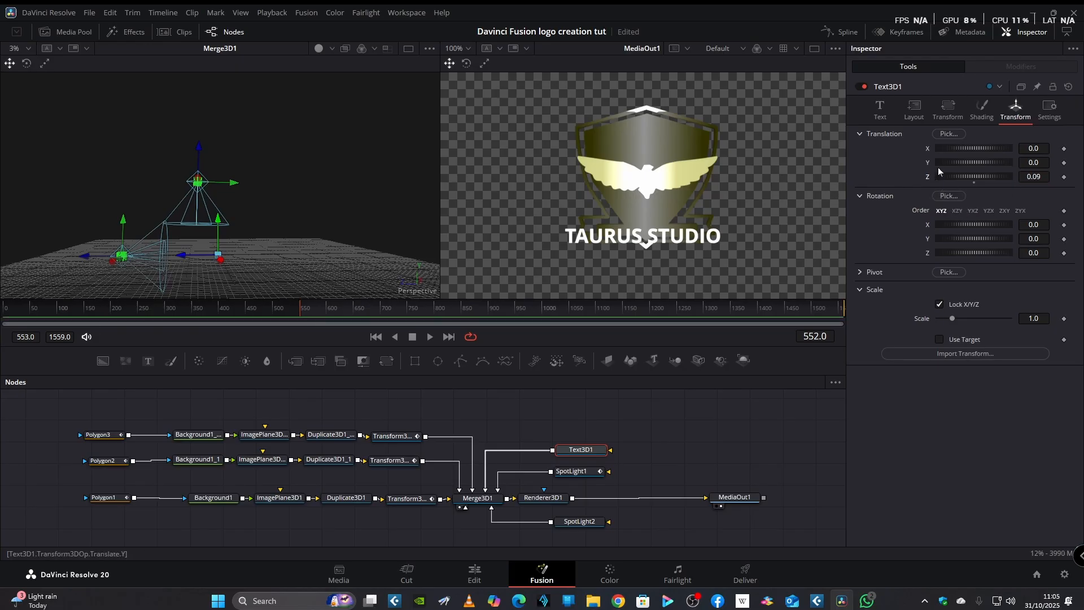
{"action": "left_click", "coordinate": [918, 114]}
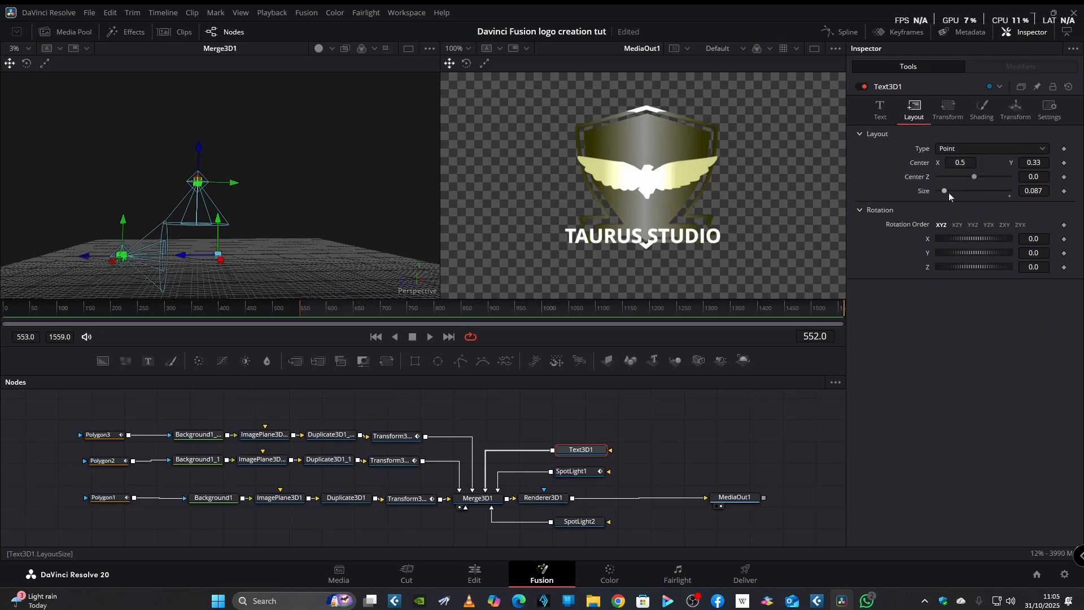
{"action": "mouse_move", "coordinate": [1034, 191]}
{"action": "left_mouse_down"}
{"action": "mouse_move", "coordinate": [1021, 191]}
{"action": "mouse_move", "coordinate": [1028, 164]}
{"action": "mouse_move", "coordinate": [1029, 191]}
{"action": "left_mouse_up"}
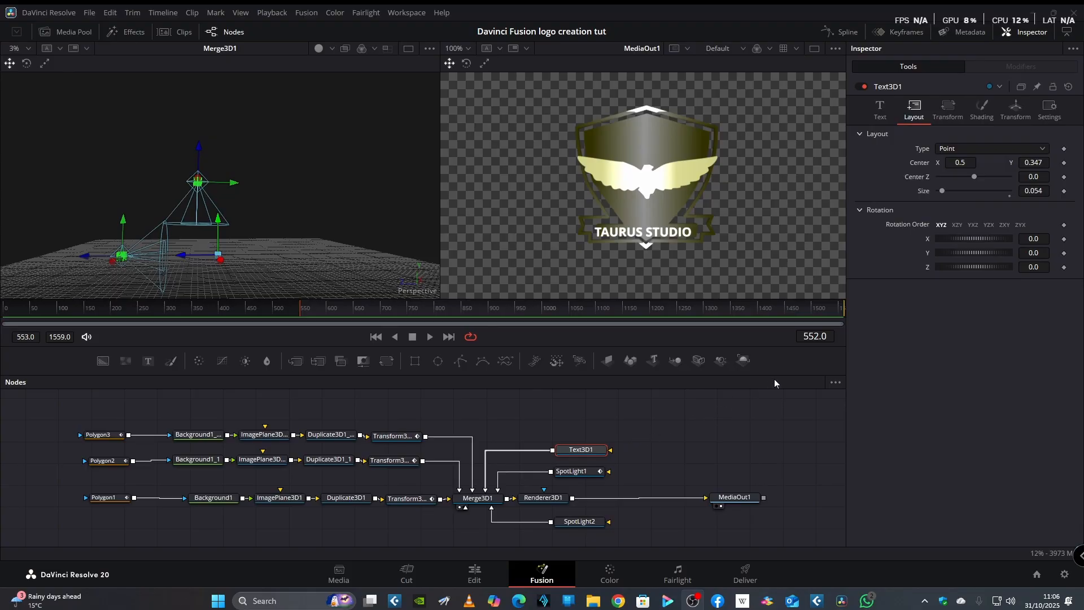
Step: Add a second Text3D node feeding into Merge3D1 and enter "T" as its text
{"action": "left_click", "coordinate": [488, 499]}
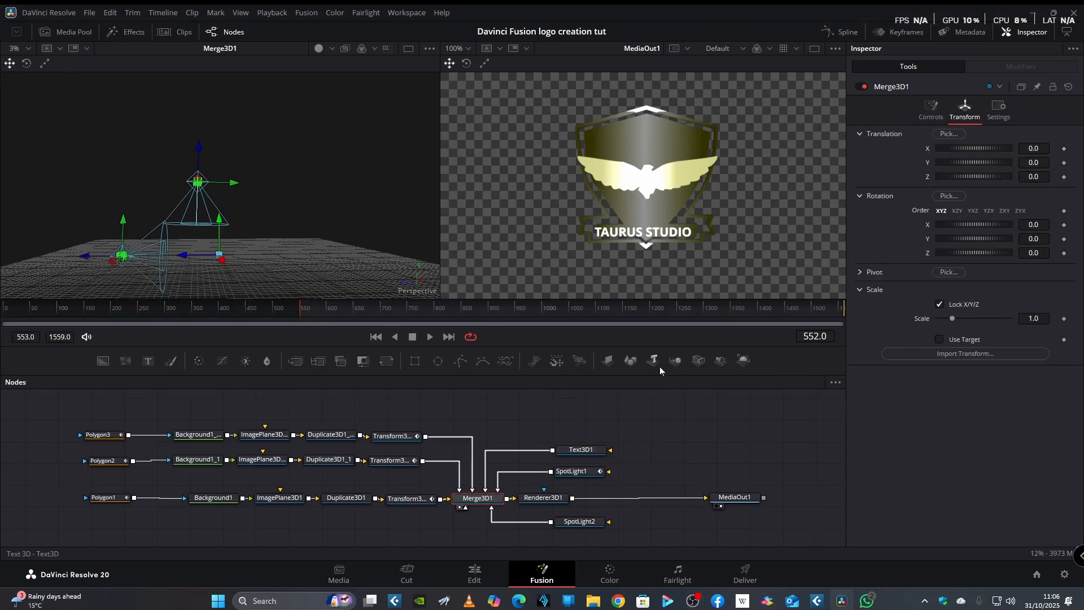
{"action": "left_click_drag", "start_coordinate": [655, 363], "coordinate": [481, 500]}
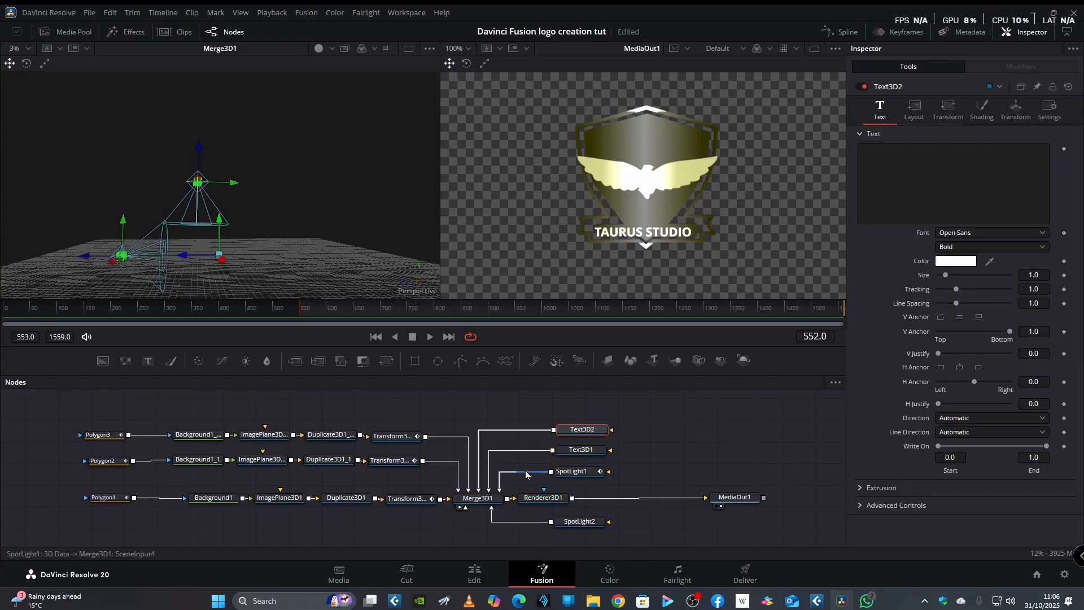
{"action": "left_click", "coordinate": [931, 169]}
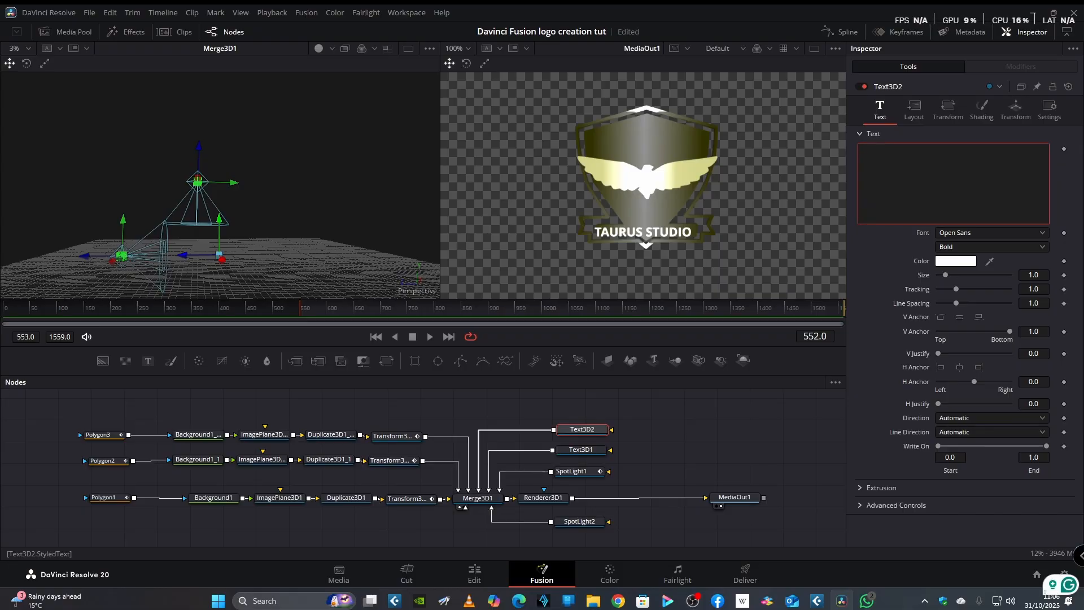
{"action": "type", "text": "T"}
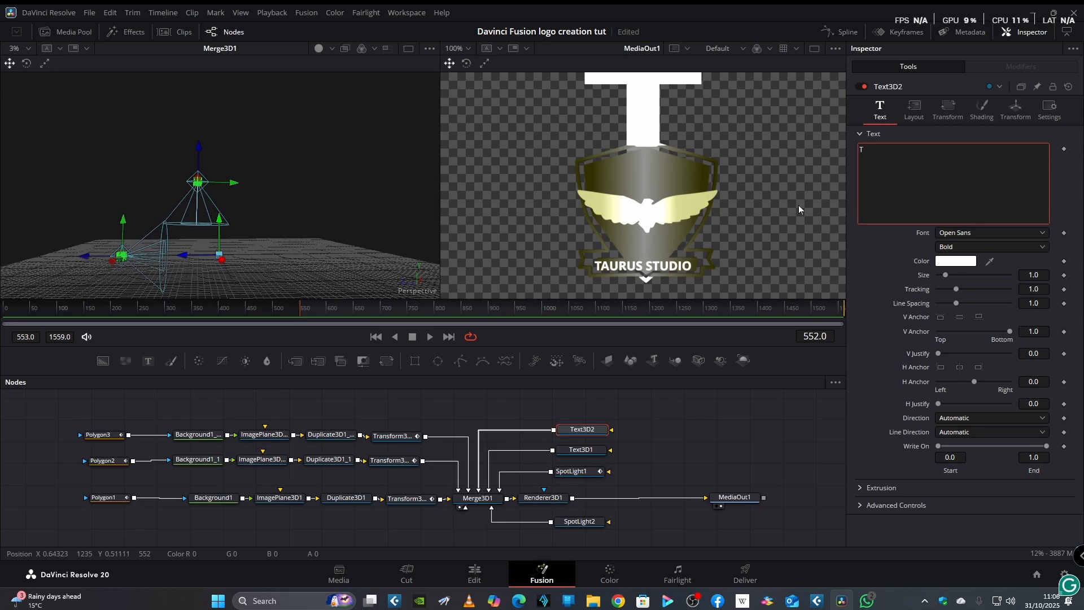
Step: Bring the letter T forward with a Z translation of 0.26 and reduce its layout size to 0.268
{"action": "left_click", "coordinate": [916, 118]}
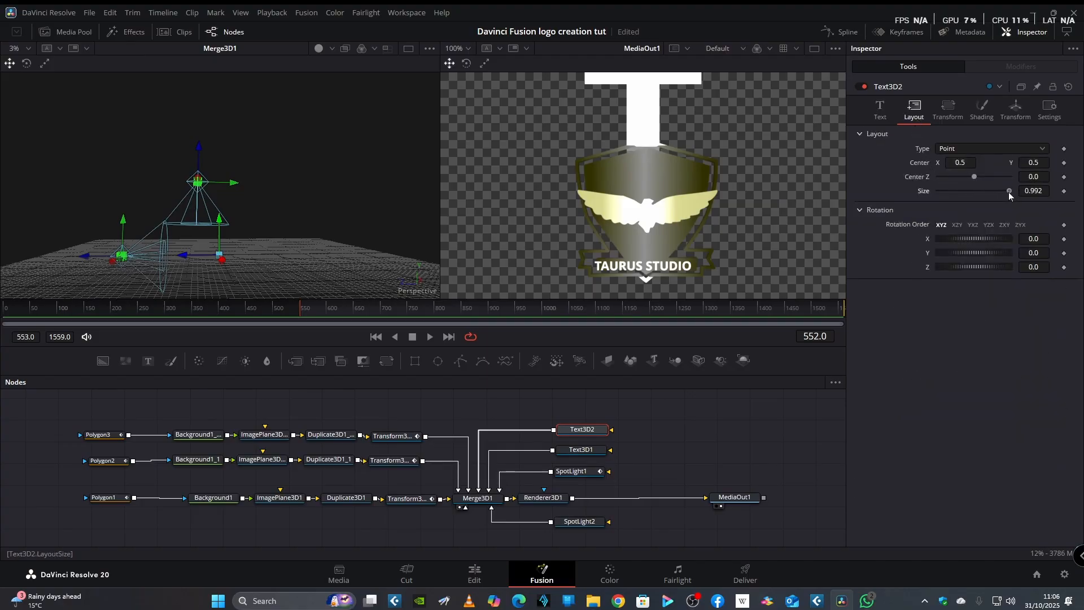
{"action": "left_click_drag", "start_coordinate": [1010, 192], "coordinate": [984, 197]}
{"action": "left_click", "coordinate": [1016, 109]}
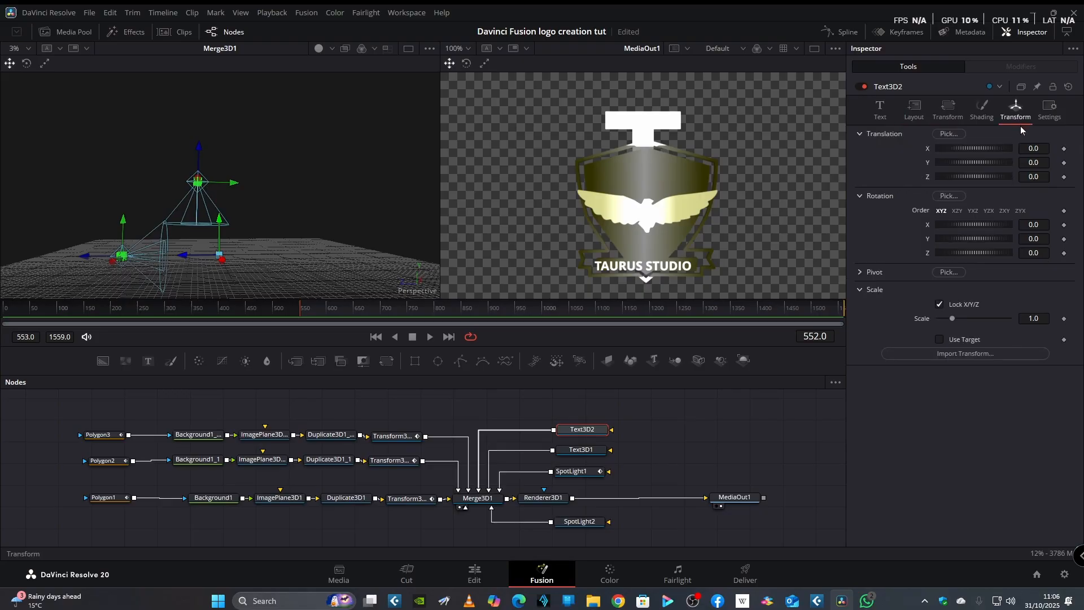
{"action": "mouse_move", "coordinate": [994, 177]}
{"action": "left_mouse_down"}
{"action": "mouse_move", "coordinate": [1016, 177]}
{"action": "mouse_move", "coordinate": [998, 174]}
{"action": "left_mouse_up"}
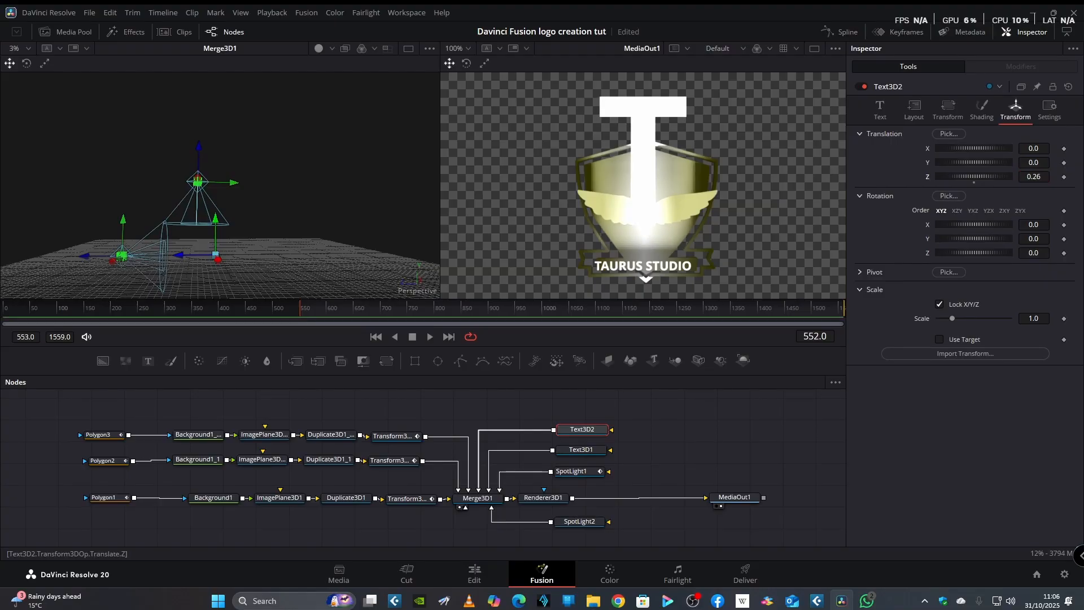
{"action": "left_click", "coordinate": [916, 112]}
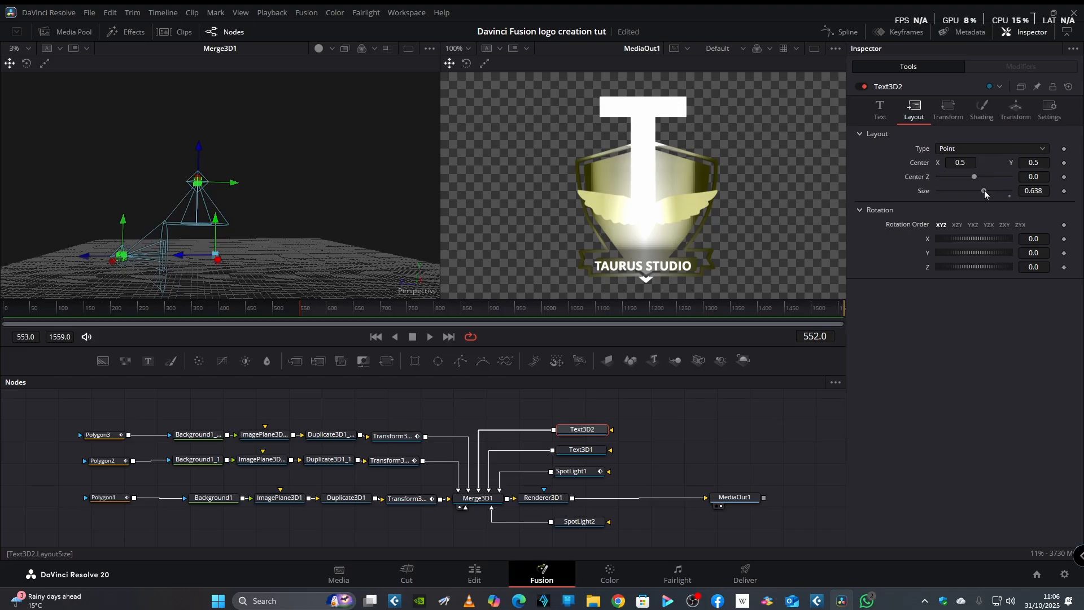
{"action": "left_click_drag", "start_coordinate": [984, 191], "coordinate": [957, 195]}
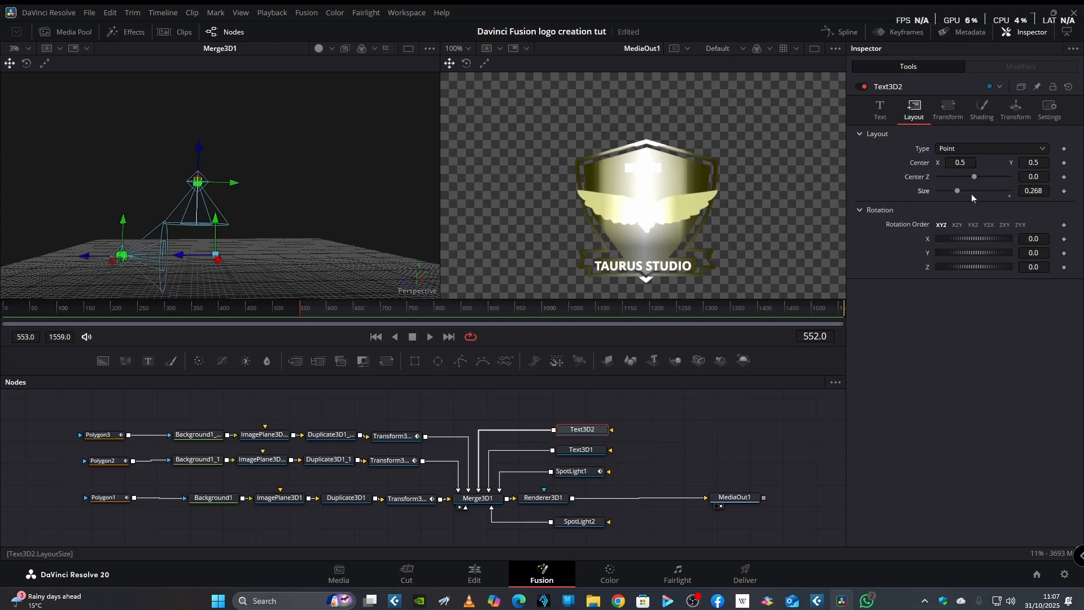
Step: Set the letter T's shading size to 1.26 in Y and its layout Center Y to 0.48
{"action": "left_click", "coordinate": [985, 114]}
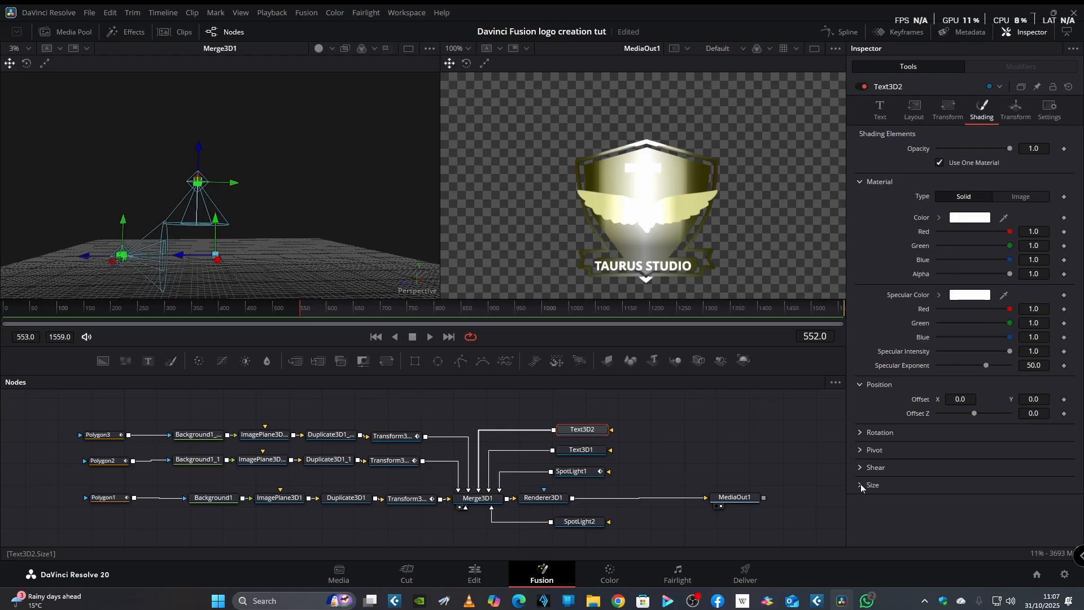
{"action": "left_click", "coordinate": [875, 487]}
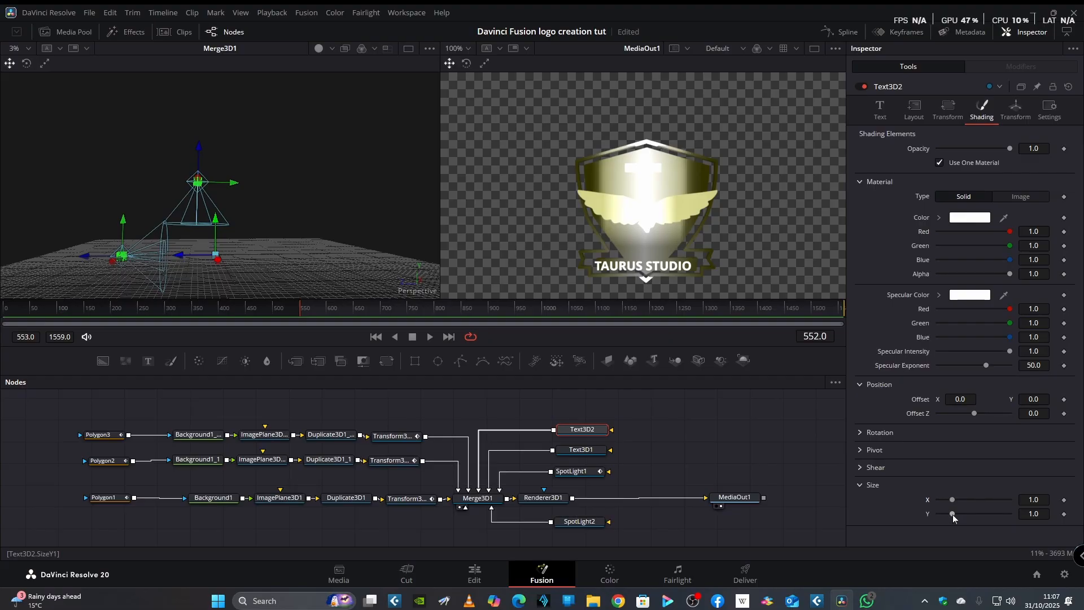
{"action": "left_click_drag", "start_coordinate": [954, 514], "coordinate": [956, 516]}
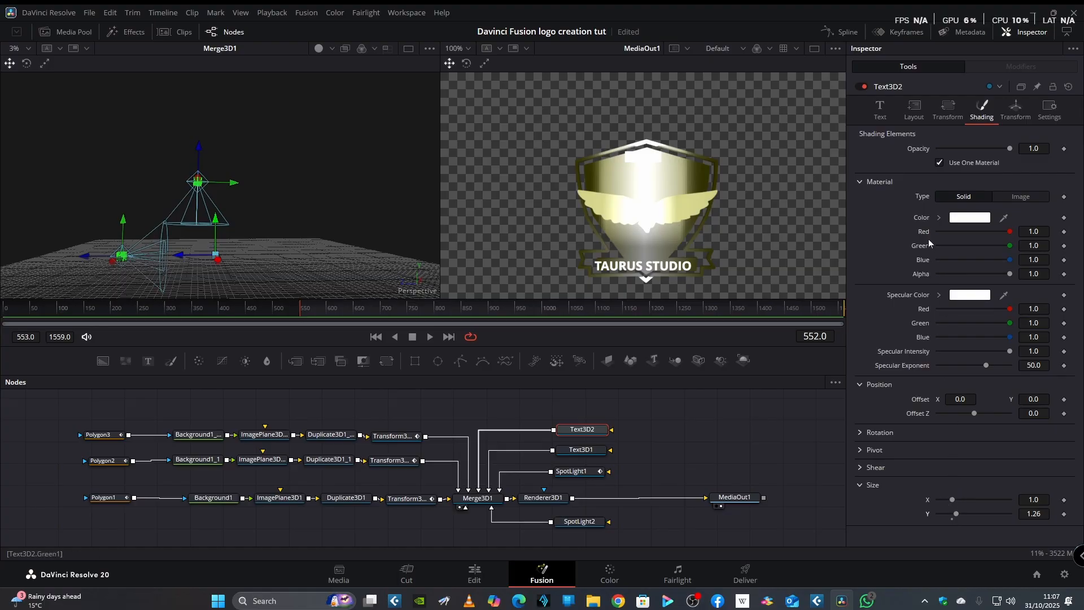
{"action": "left_click", "coordinate": [912, 118]}
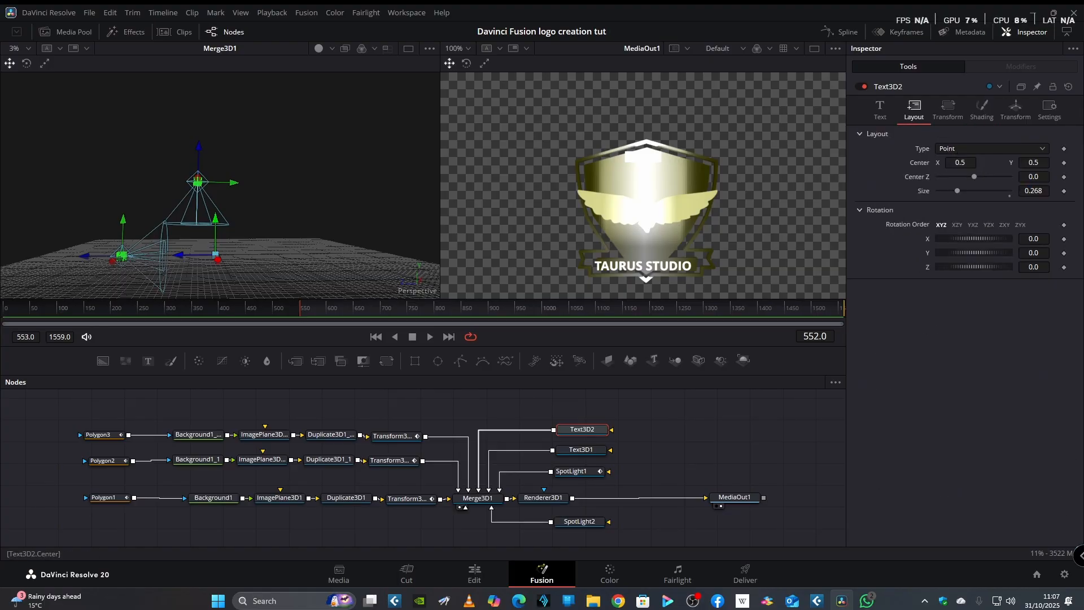
{"action": "left_click_drag", "start_coordinate": [1033, 162], "coordinate": [1022, 162]}
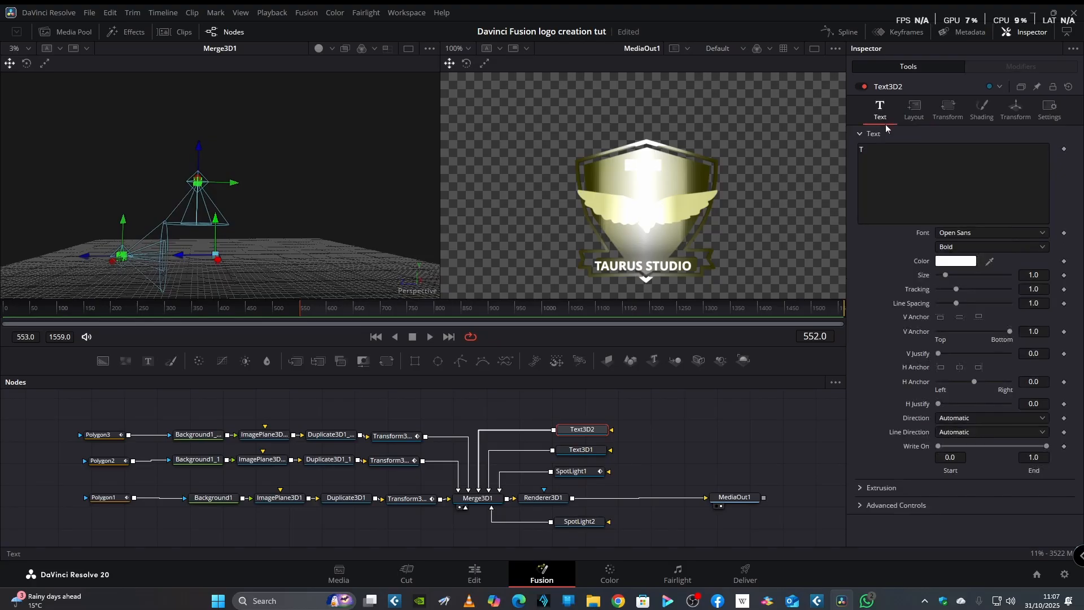
Step: Colour the letter T black (#000000) and set its shading size to 0.63 in X and 0.512 in Y
{"action": "left_click", "coordinate": [952, 265]}
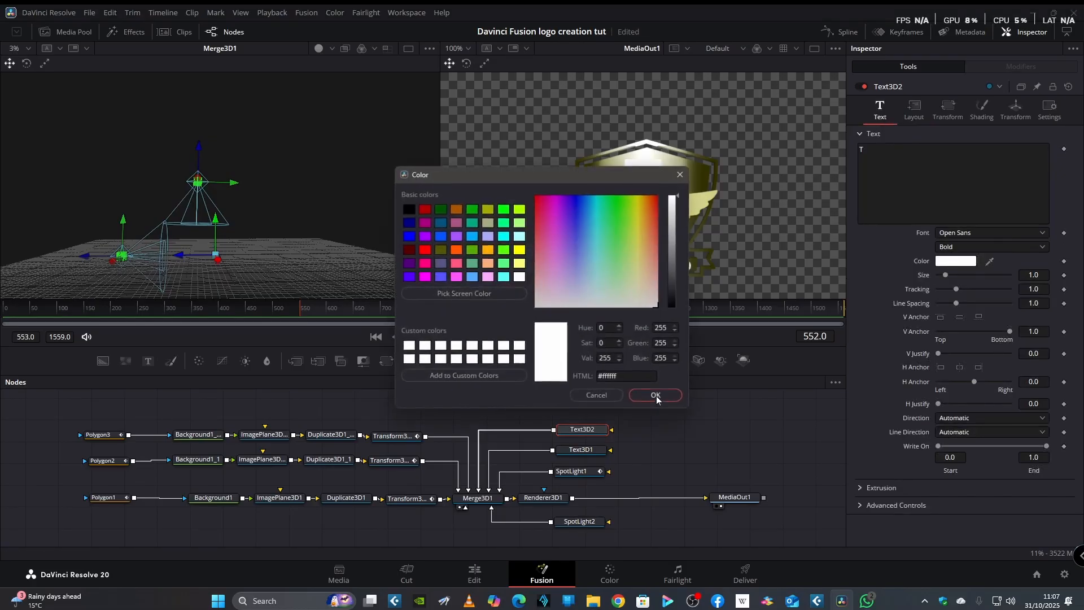
{"action": "left_click", "coordinate": [406, 212]}
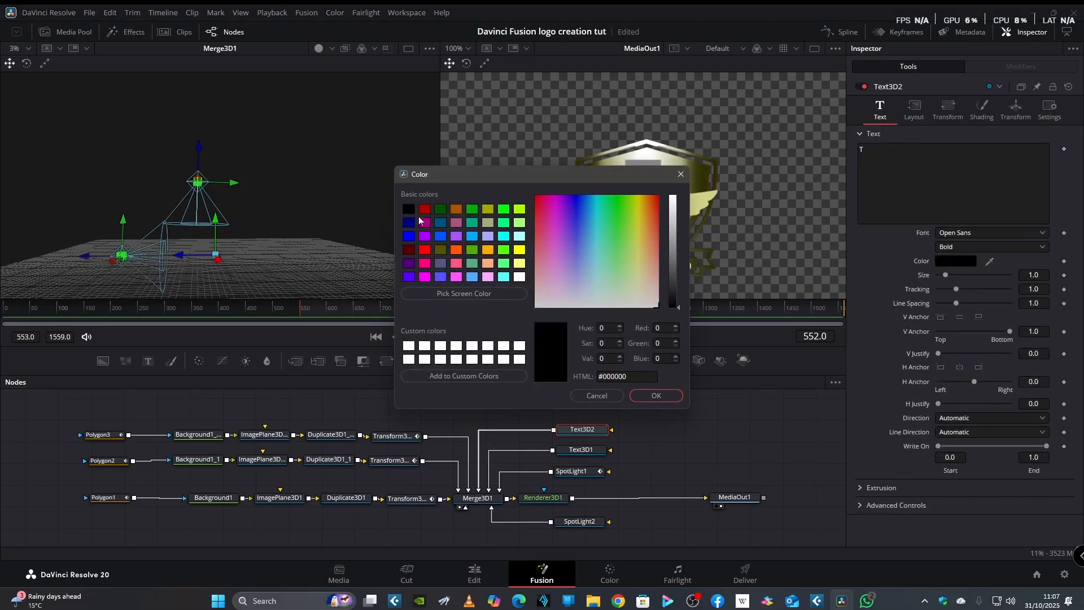
{"action": "left_click", "coordinate": [649, 397]}
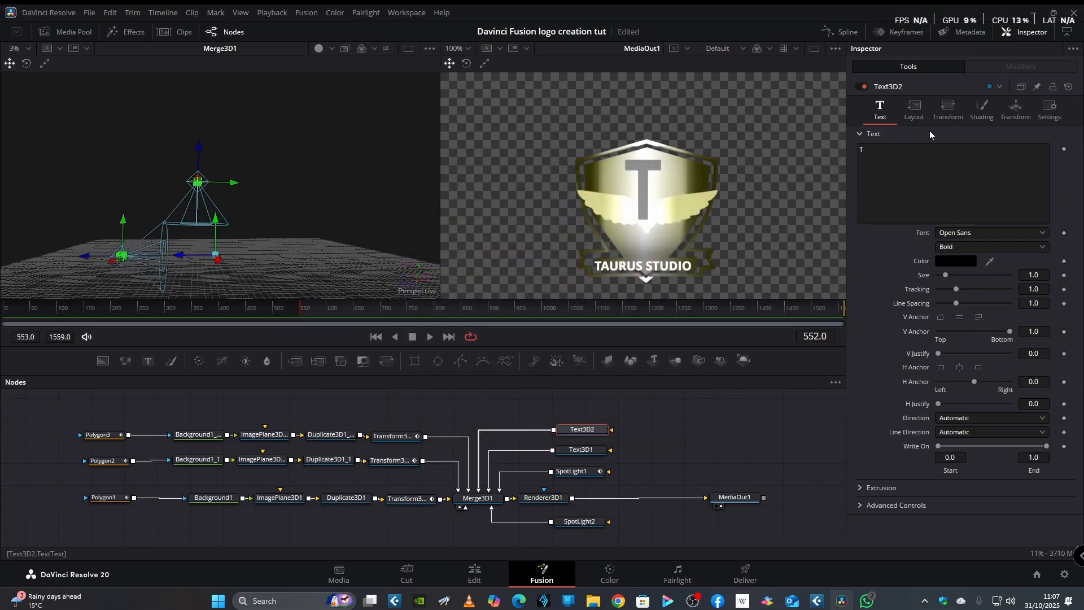
{"action": "left_click", "coordinate": [977, 111]}
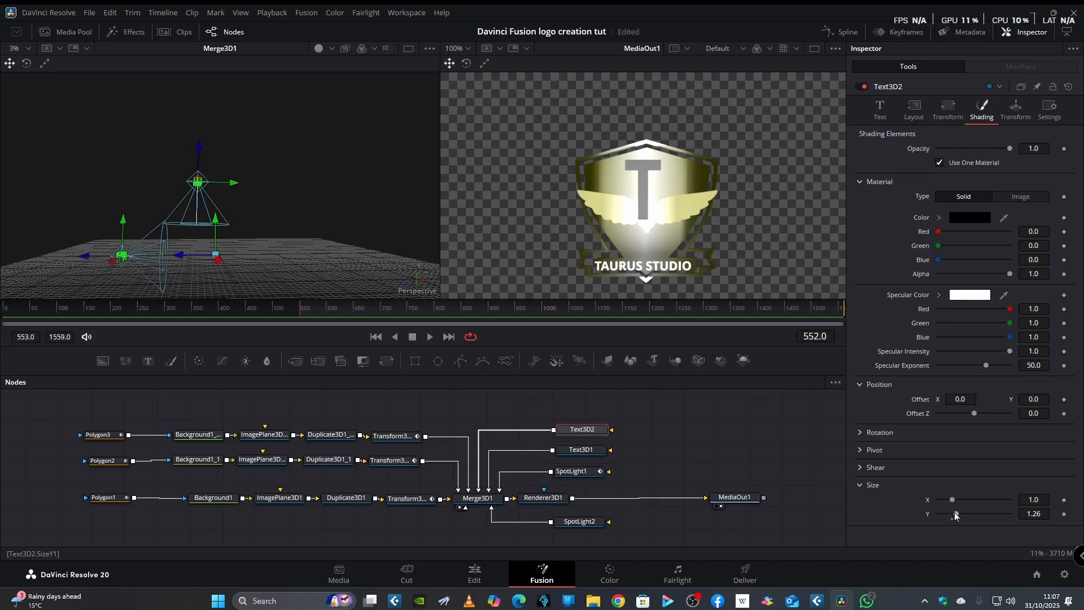
{"action": "mouse_move", "coordinate": [955, 513]}
{"action": "left_mouse_down"}
{"action": "mouse_move", "coordinate": [943, 515]}
{"action": "mouse_move", "coordinate": [948, 500]}
{"action": "left_mouse_up"}
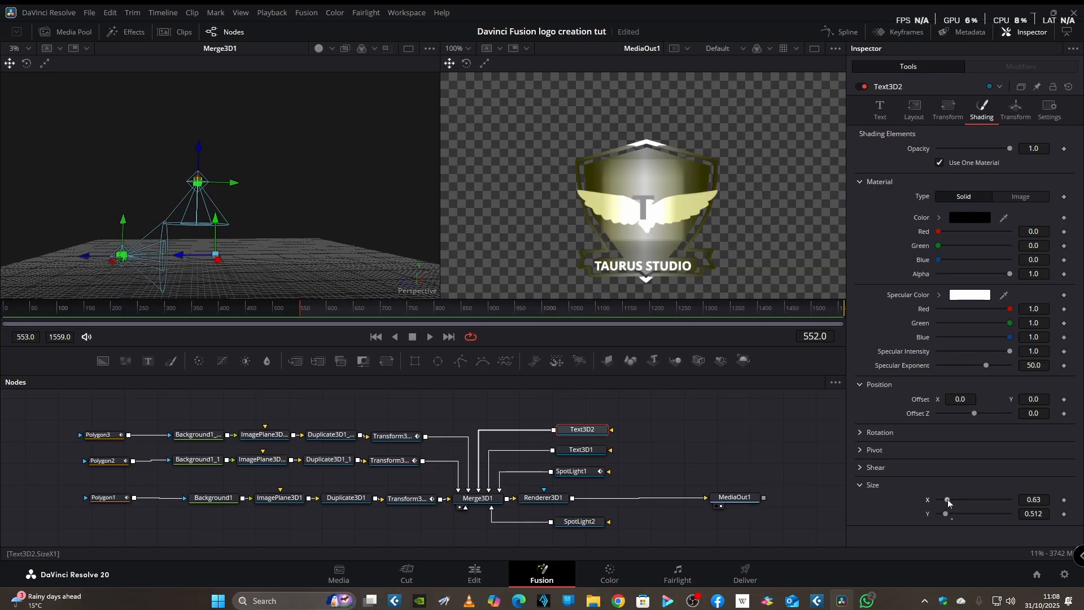
Step: Change the letter T's font to Akira Expanded Super Bold
{"action": "left_click", "coordinate": [883, 112]}
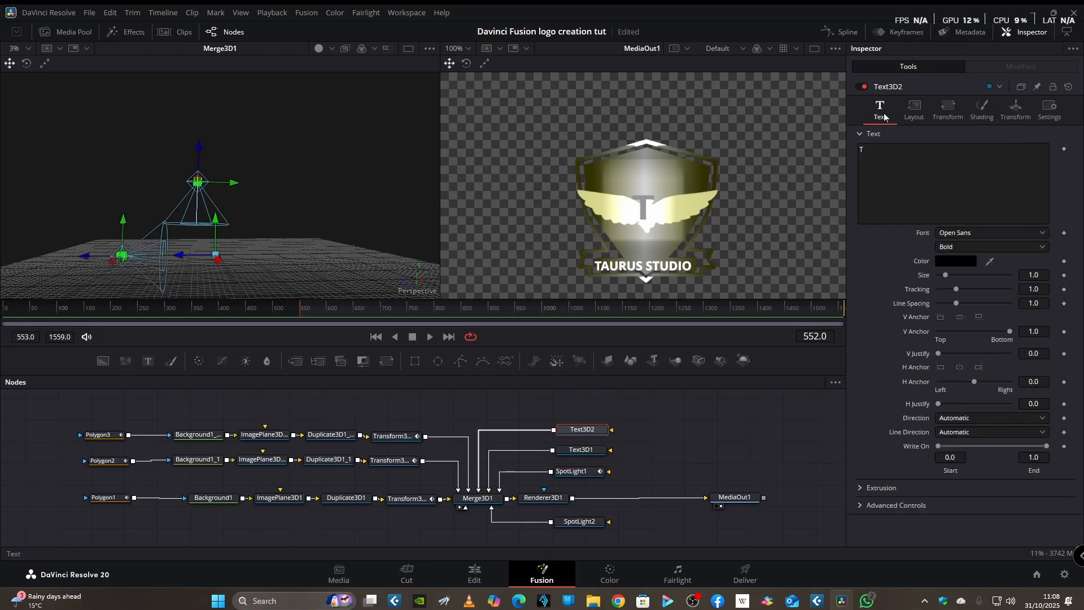
{"action": "left_click", "coordinate": [1042, 232]}
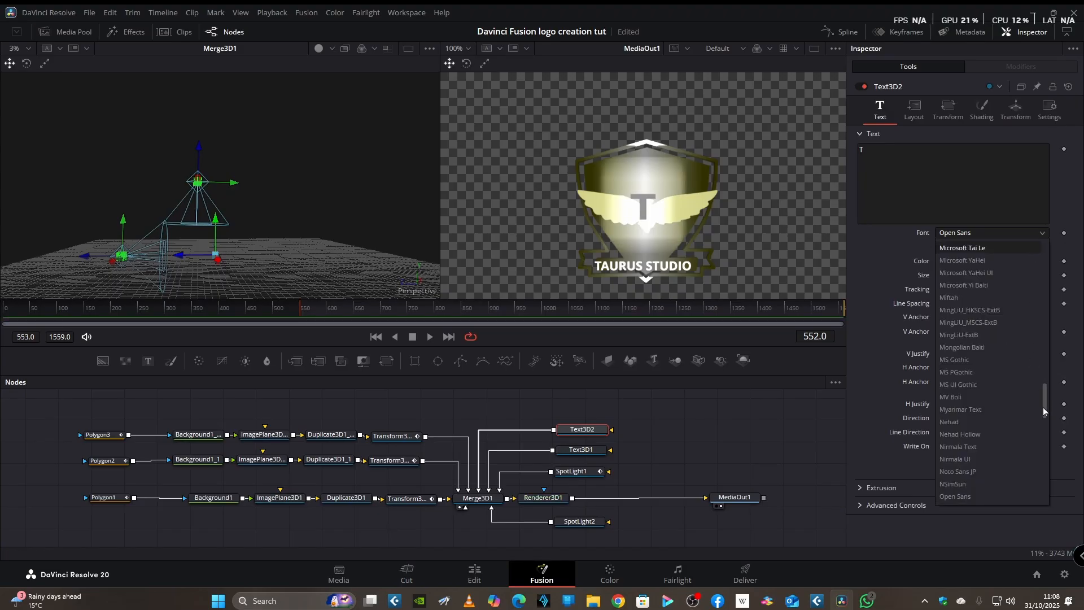
{"action": "left_click_drag", "start_coordinate": [1042, 407], "coordinate": [1027, 239]}
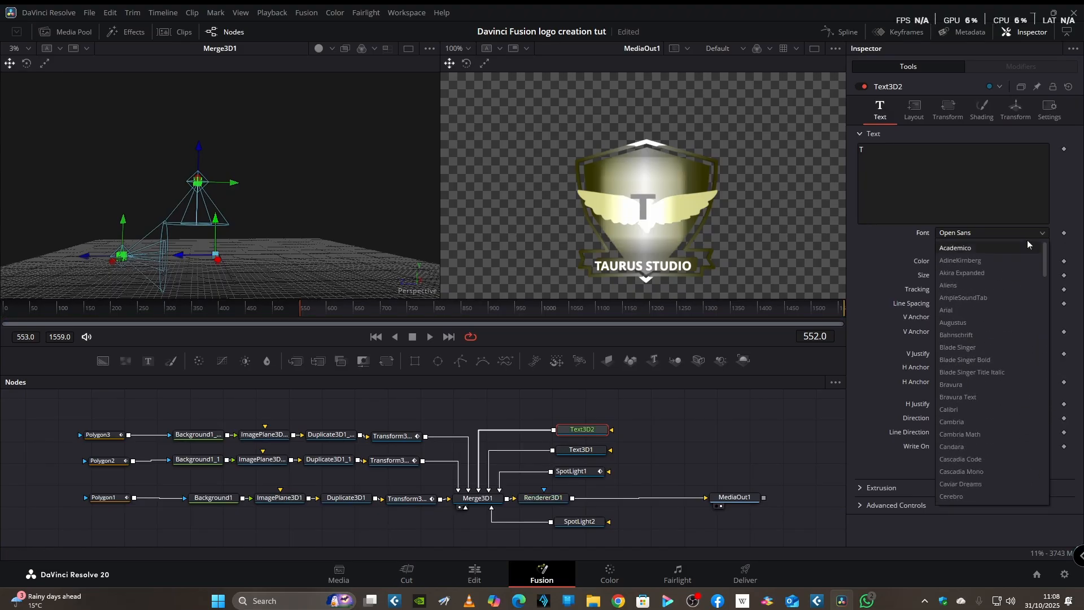
{"action": "left_click", "coordinate": [999, 272]}
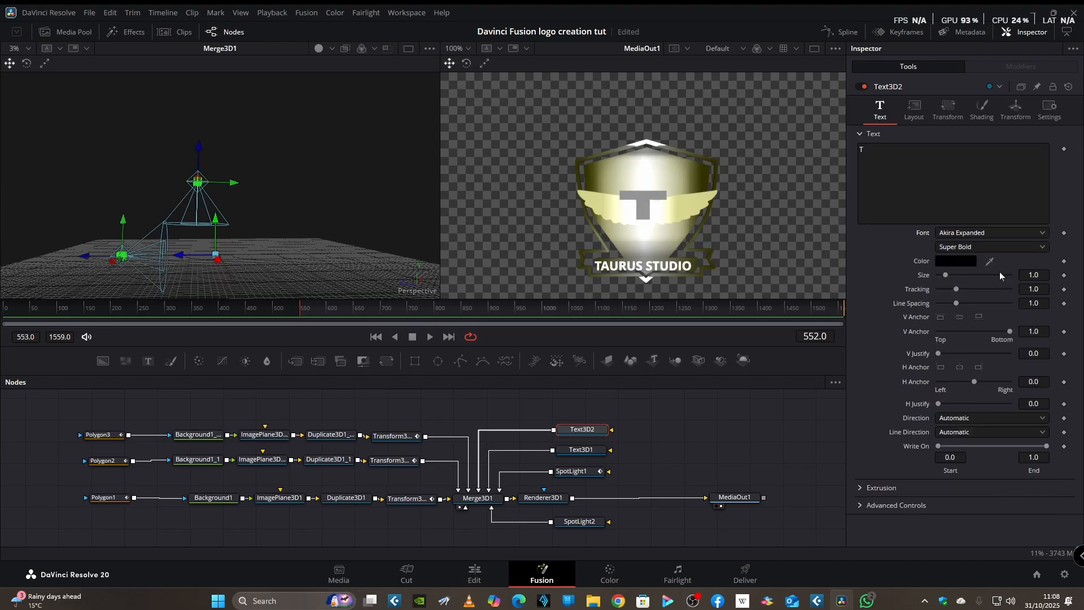
Step: Place the letter T above the eagle with layout size 0.126 and Center Y 0.594
{"action": "left_click", "coordinate": [981, 114]}
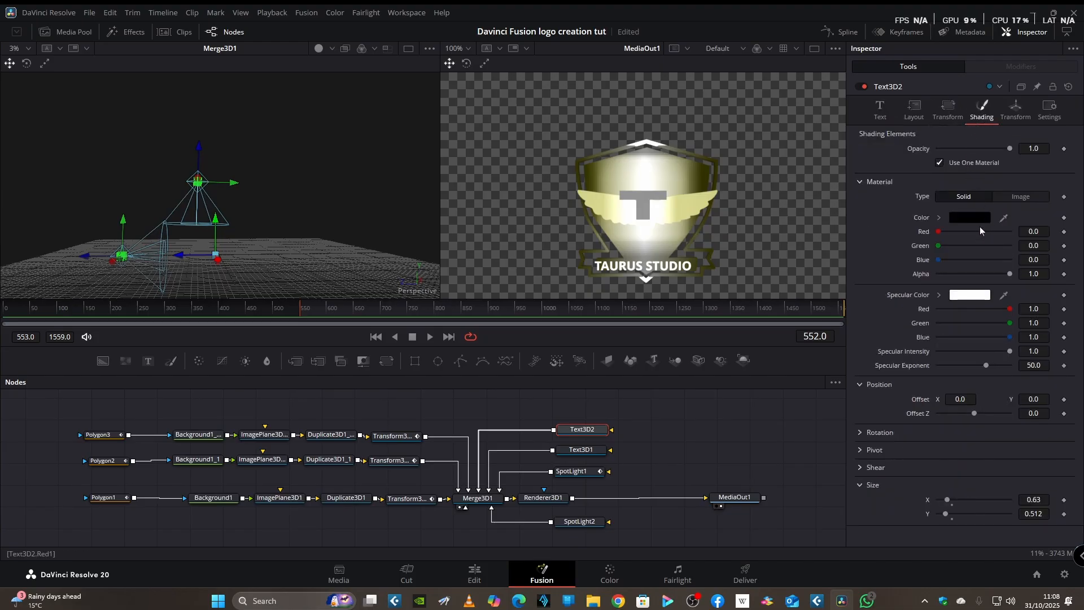
{"action": "left_click", "coordinate": [915, 116]}
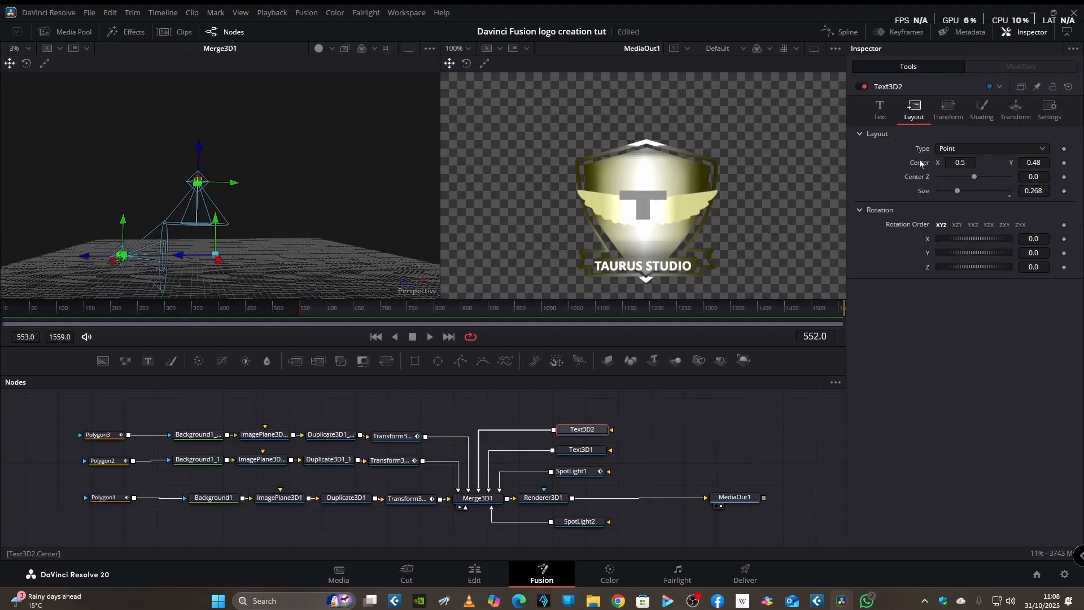
{"action": "left_click_drag", "start_coordinate": [960, 188], "coordinate": [945, 191]}
{"action": "left_click_drag", "start_coordinate": [1021, 164], "coordinate": [1071, 163]}
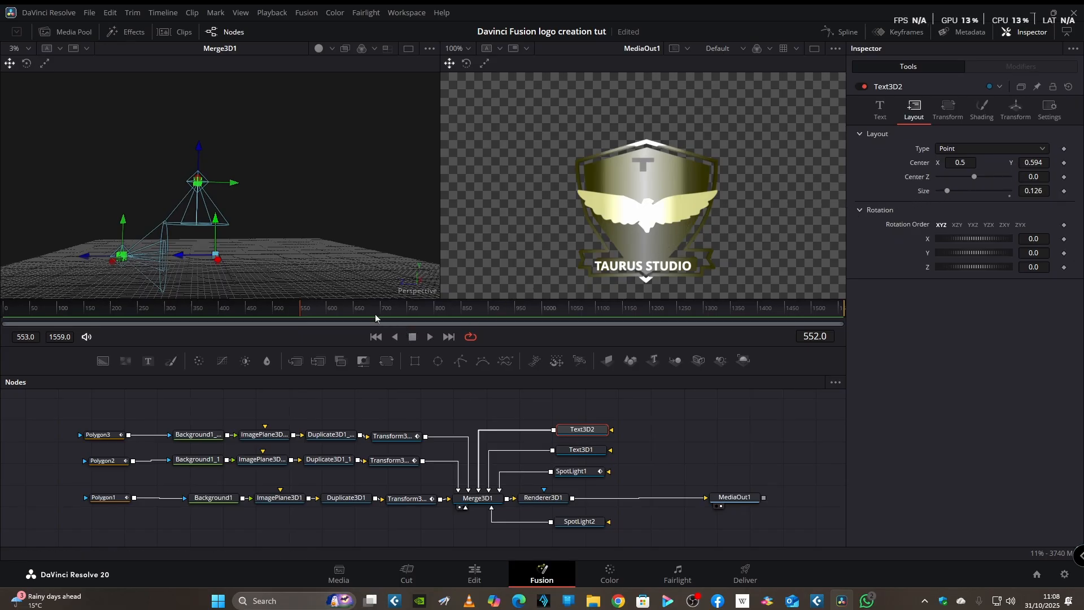
Step: Scrub the logo animation back to frame 0 to check how both texts look against the rotating shield
{"action": "left_click", "coordinate": [265, 317]}
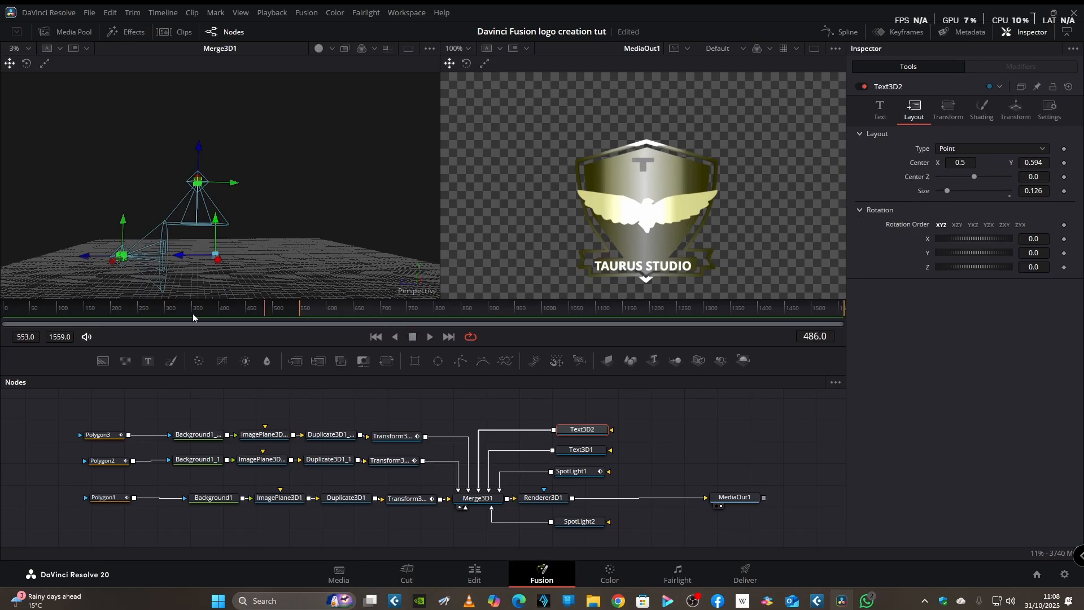
{"action": "left_click_drag", "start_coordinate": [193, 317], "coordinate": [2, 315]}
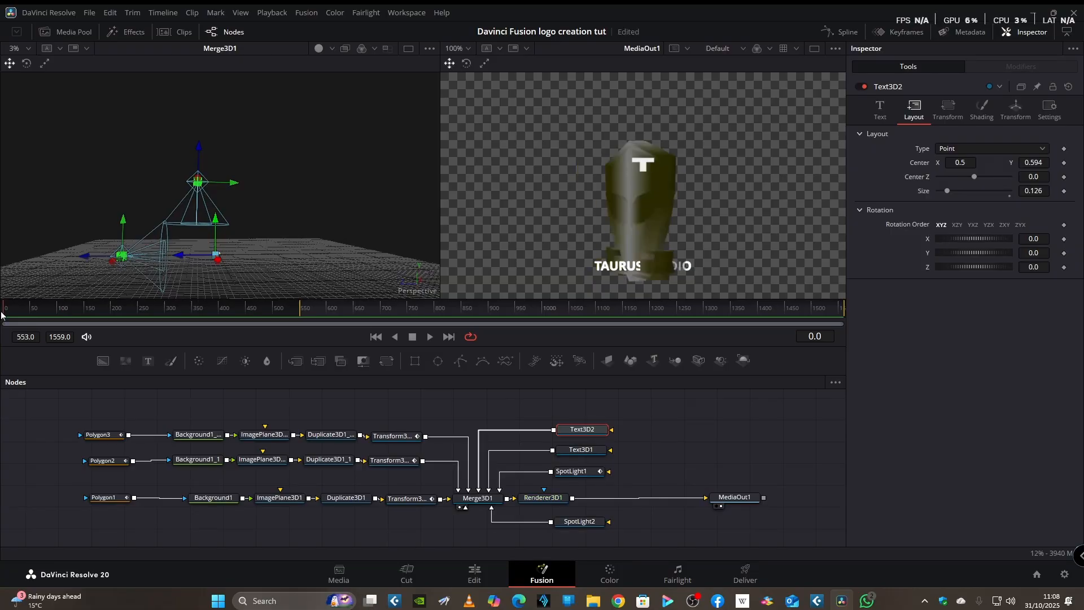
Step: At frame 556, keyframe the letter T's layout Center and Size
{"action": "left_click_drag", "start_coordinate": [6, 318], "coordinate": [300, 343]}
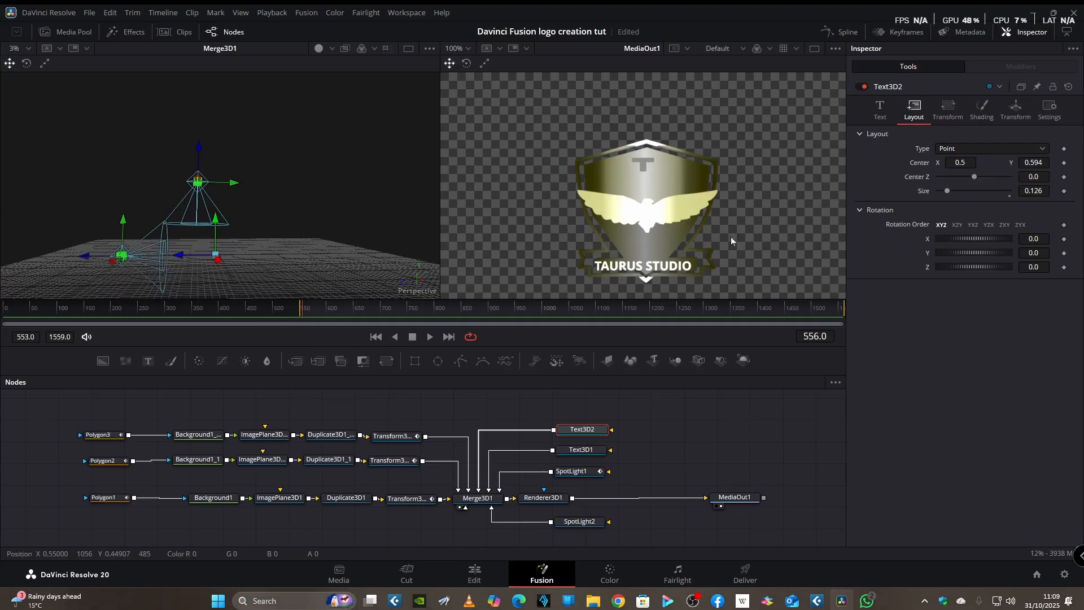
{"action": "left_click", "coordinate": [1064, 163]}
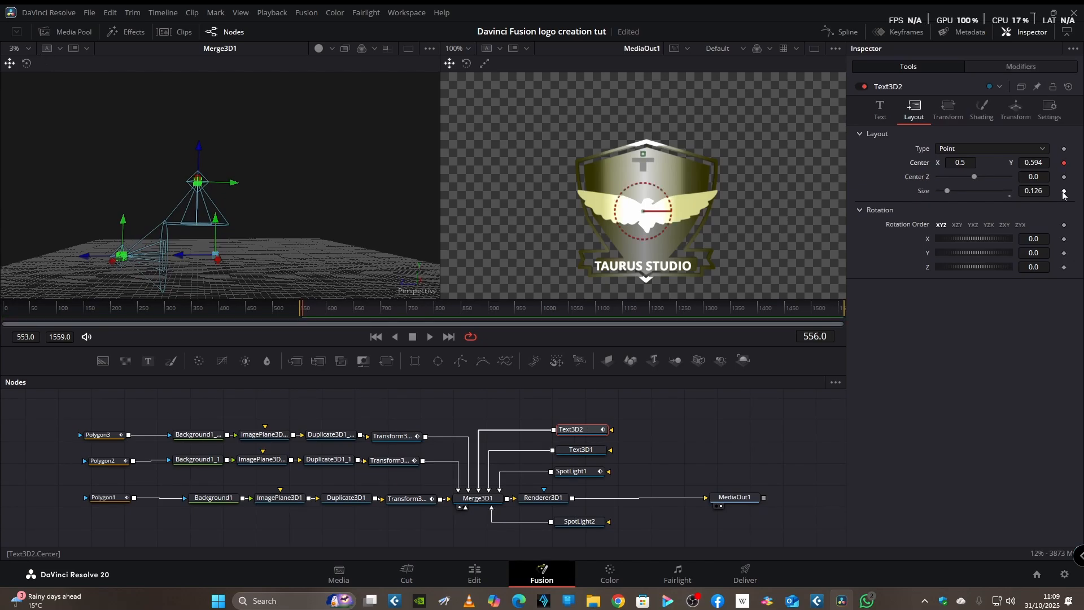
{"action": "left_click", "coordinate": [1064, 192]}
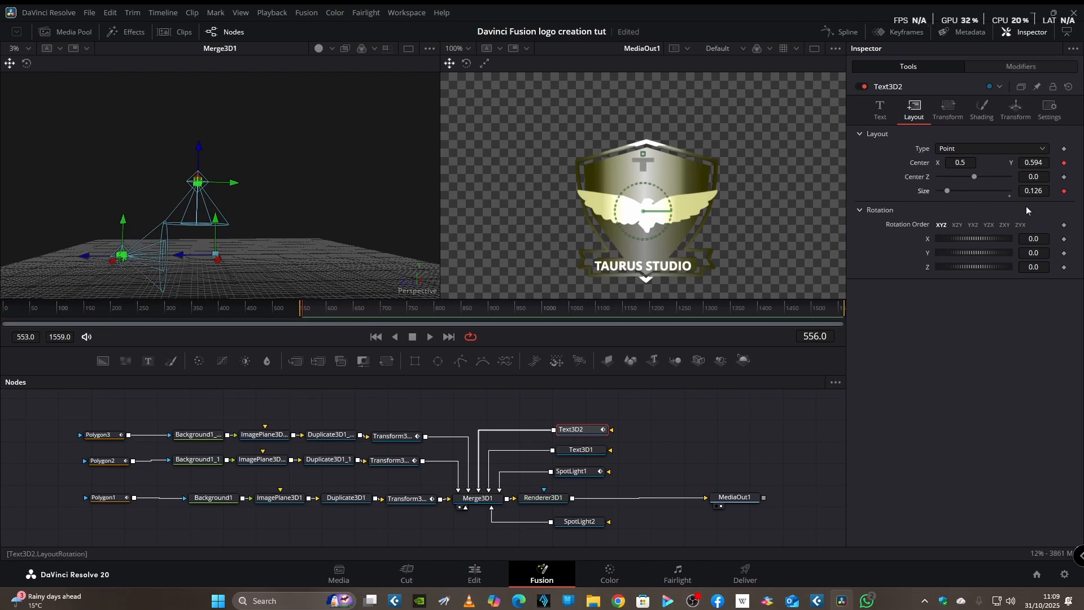
Step: Keyframe the letter T's X and Z translation and its Y rotation around frame 556
{"action": "left_click", "coordinate": [1014, 116]}
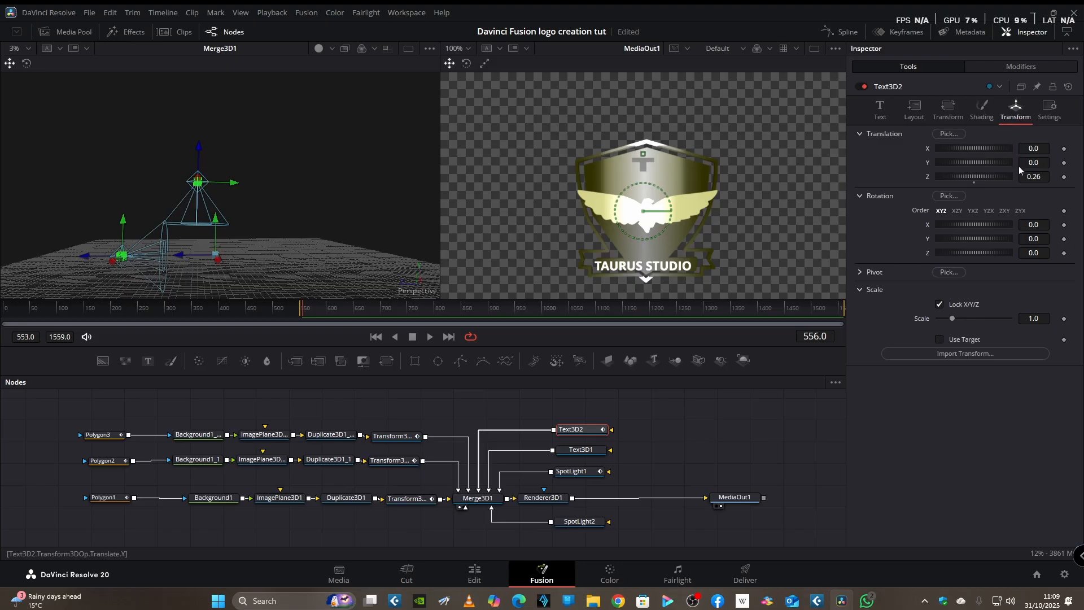
{"action": "left_click", "coordinate": [1064, 178]}
{"action": "left_click", "coordinate": [300, 321]}
{"action": "left_click_drag", "start_coordinate": [299, 321], "coordinate": [302, 323]}
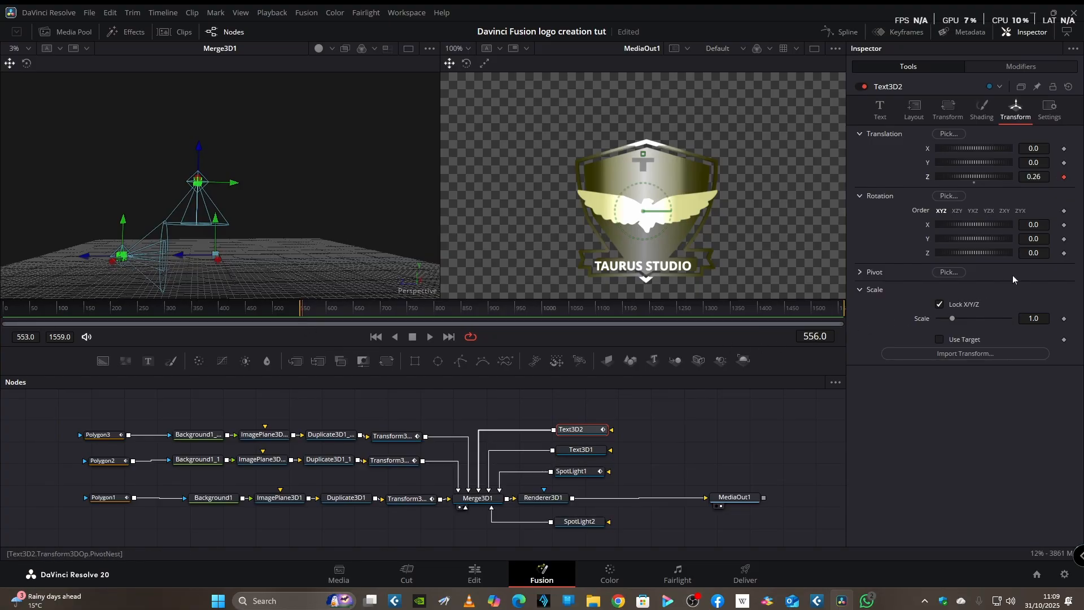
{"action": "left_click", "coordinate": [1064, 239]}
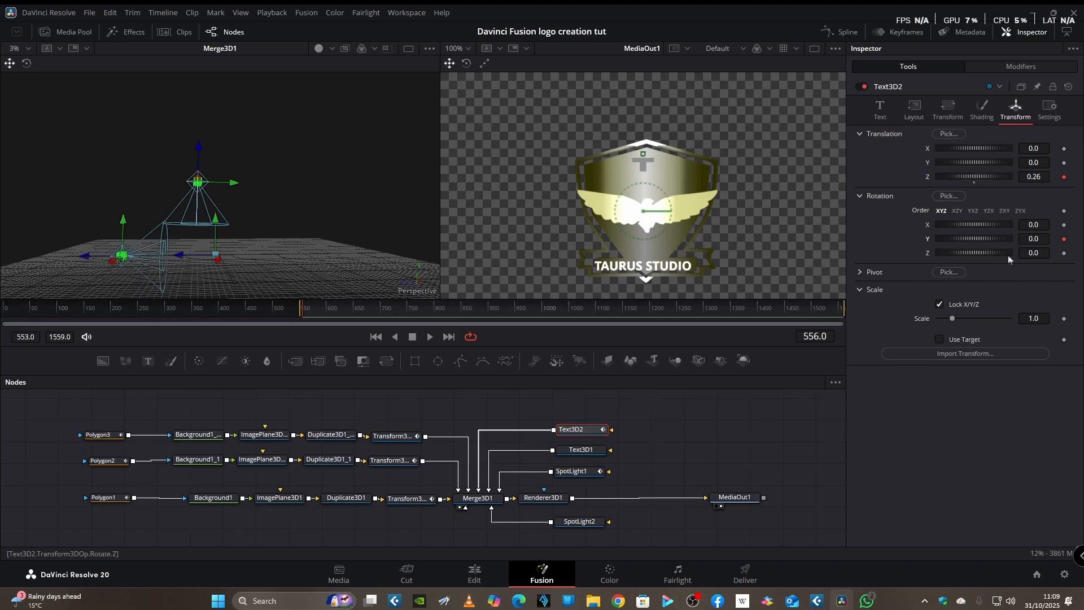
{"action": "left_click_drag", "start_coordinate": [301, 317], "coordinate": [291, 316]}
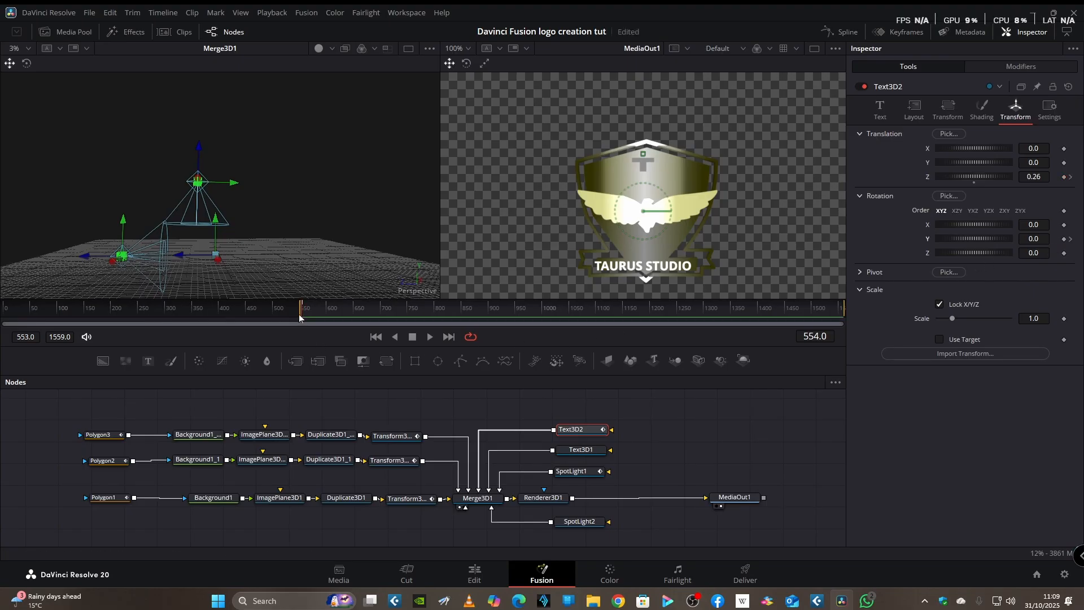
Step: At frame 0, set the letter T's X translation to -0.039 and its Y rotation to -67
{"action": "left_click_drag", "start_coordinate": [116, 322], "coordinate": [2, 328]}
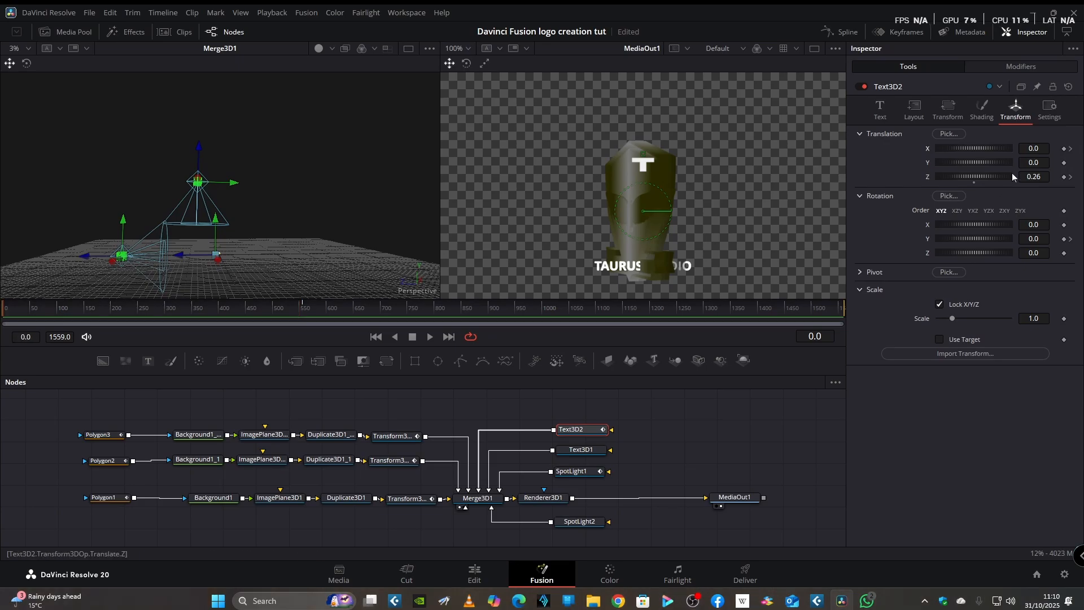
{"action": "left_click_drag", "start_coordinate": [974, 148], "coordinate": [965, 148]}
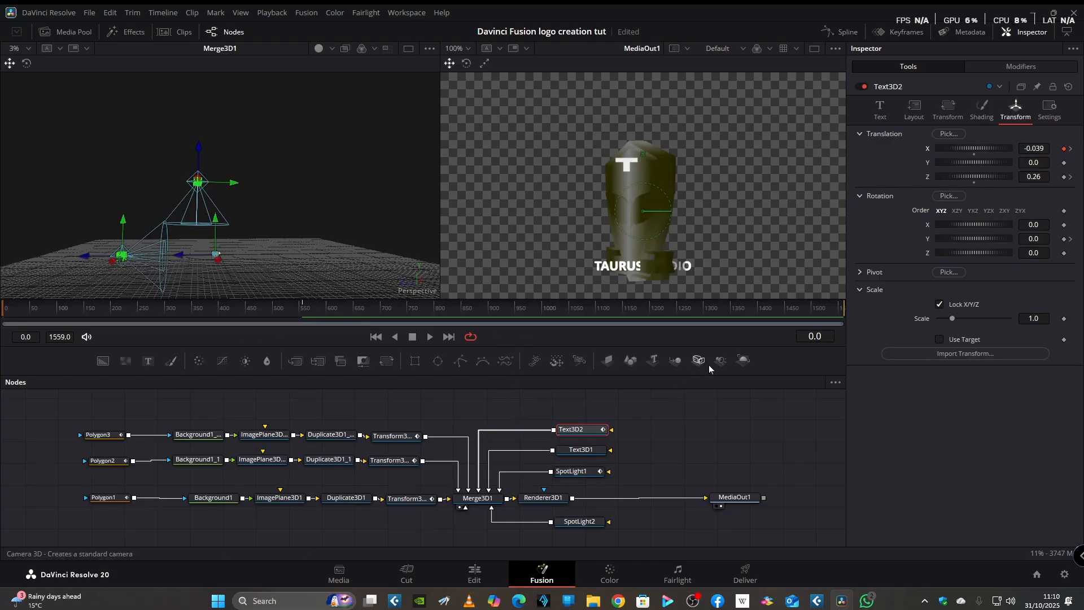
{"action": "left_click_drag", "start_coordinate": [182, 305], "coordinate": [303, 314]}
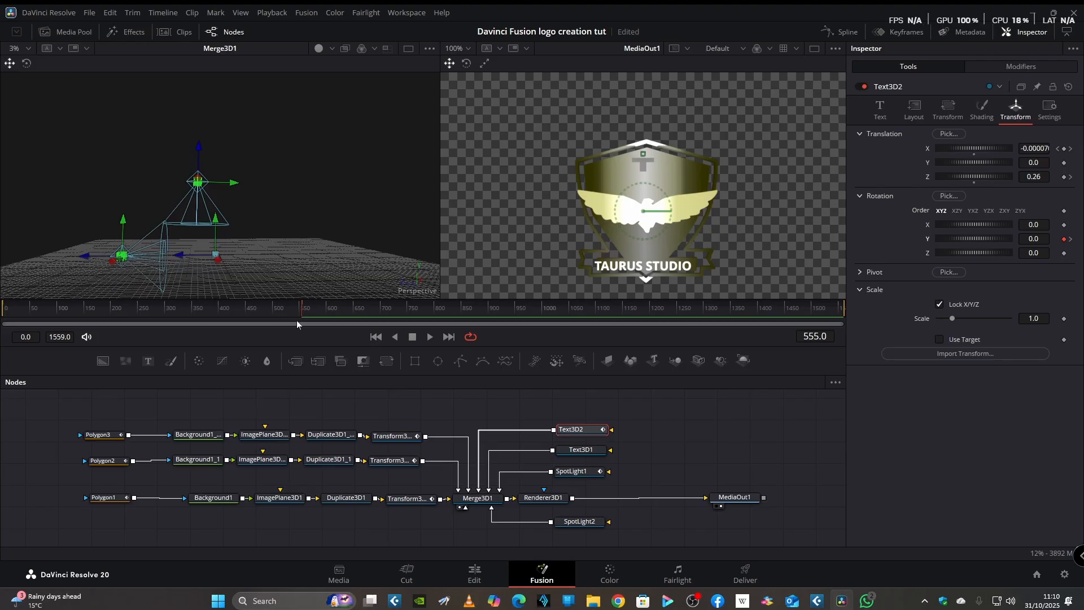
{"action": "left_click_drag", "start_coordinate": [299, 314], "coordinate": [22, 333]}
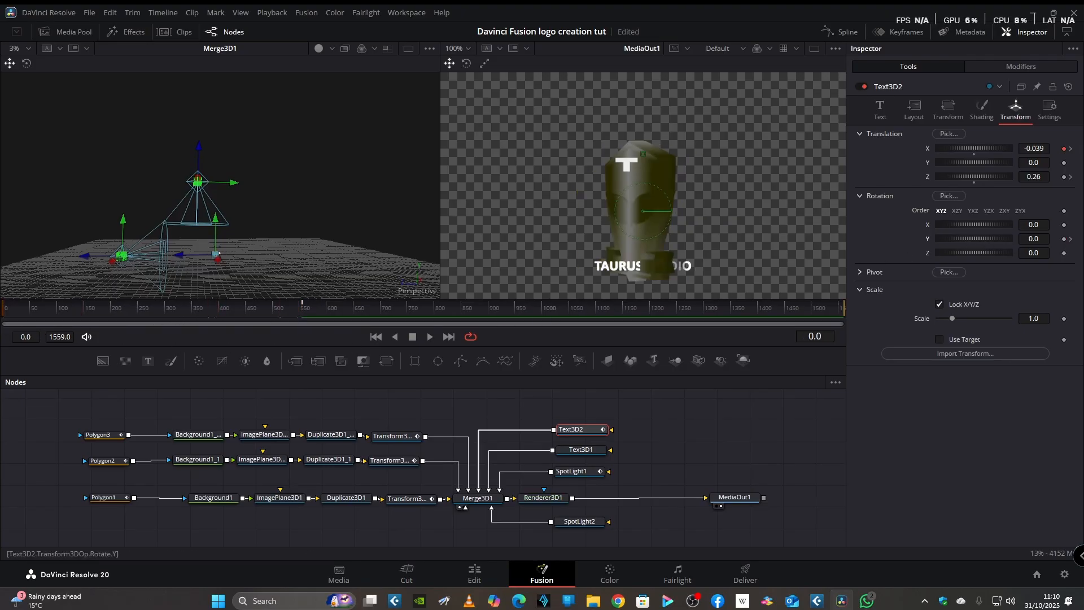
{"action": "double_click", "coordinate": [1034, 239]}
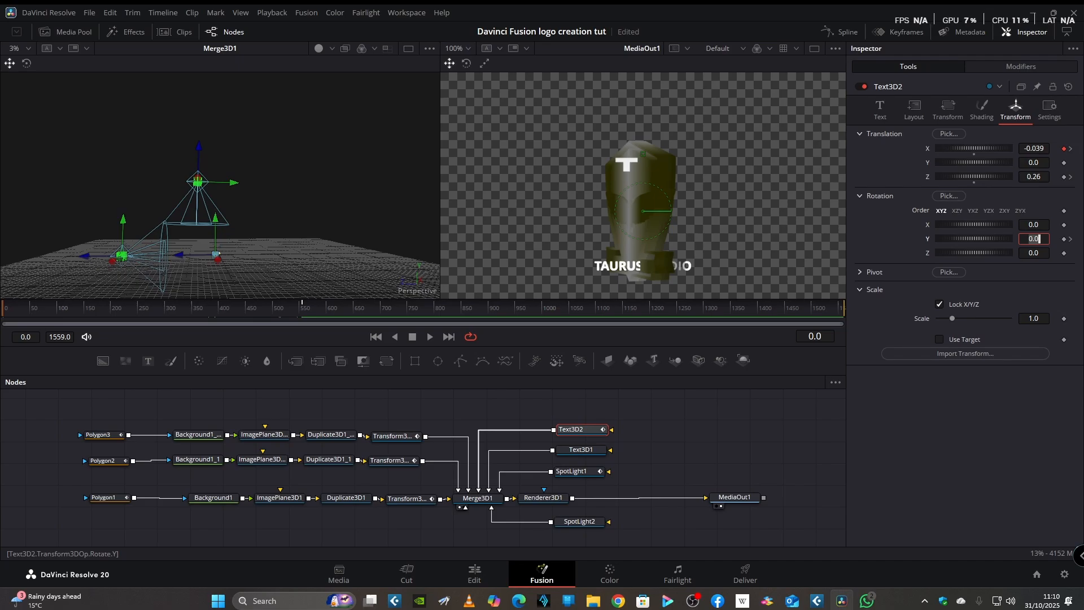
{"action": "type", "text": "-67"}
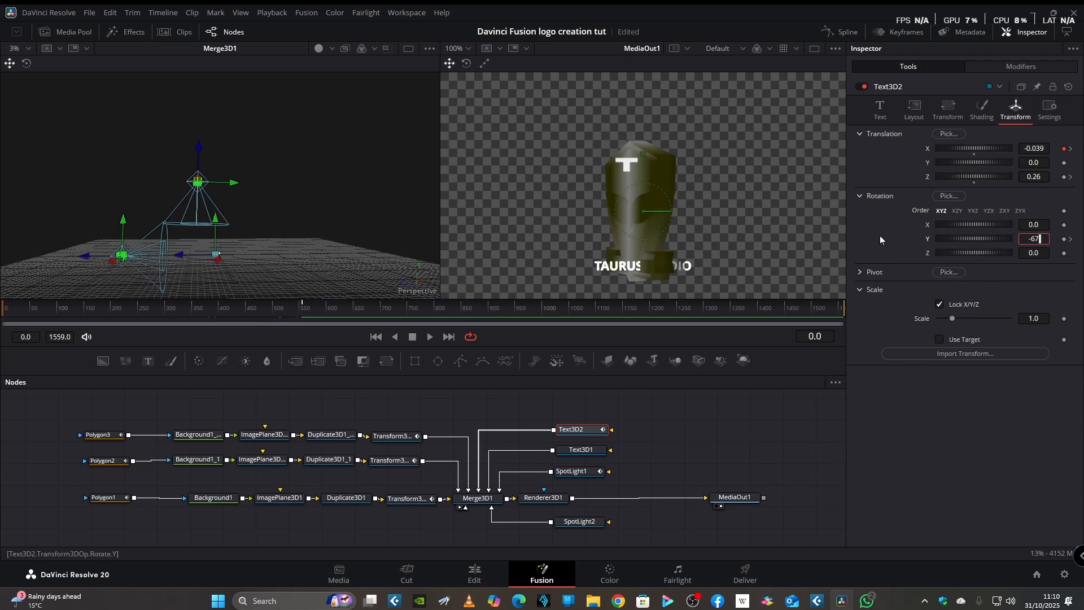
{"action": "key", "text": "Return"}
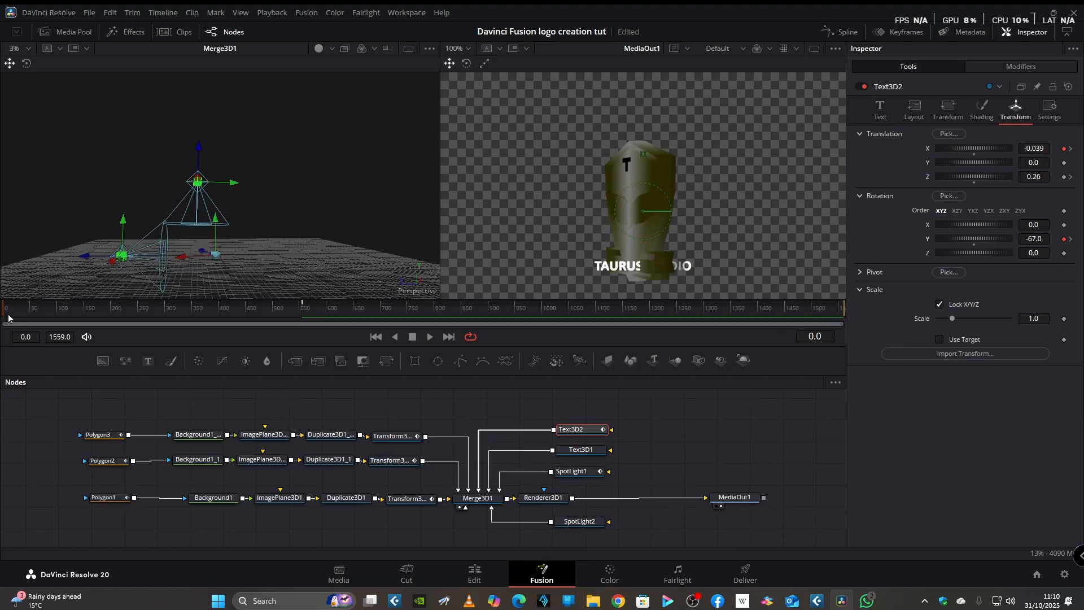
Step: Return to frame 556, duplicate the letter T's Text3D2 node and connect the copy to Merge3D1
{"action": "left_click_drag", "start_coordinate": [6, 315], "coordinate": [303, 327]}
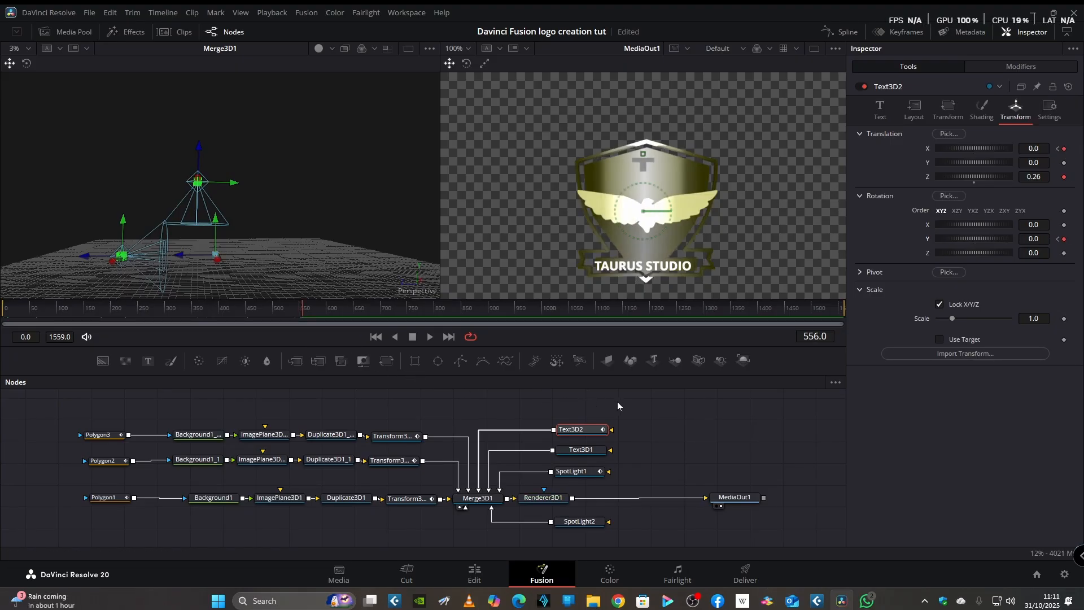
{"action": "left_click_drag", "start_coordinate": [625, 410], "coordinate": [571, 439]}
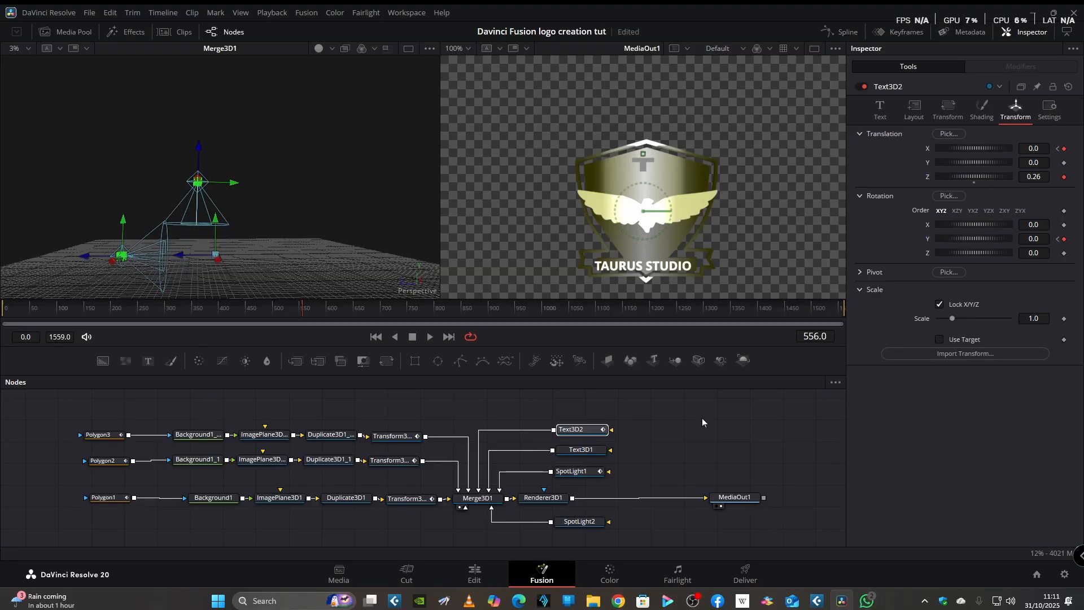
{"action": "left_click", "coordinate": [590, 399]}
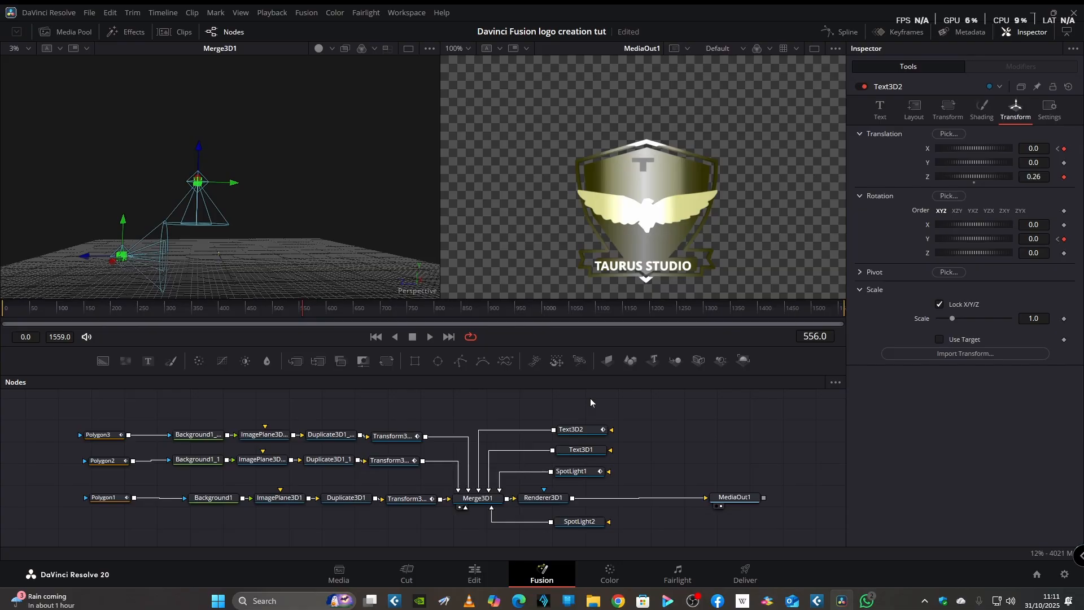
{"action": "key", "text": "ctrl+v"}
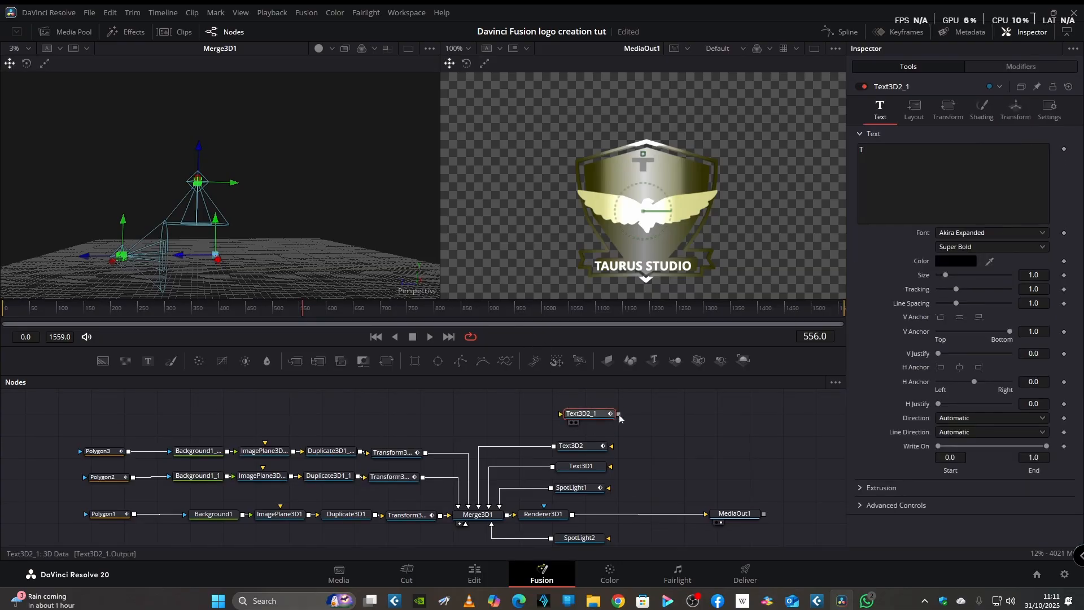
{"action": "left_click_drag", "start_coordinate": [619, 414], "coordinate": [477, 511]}
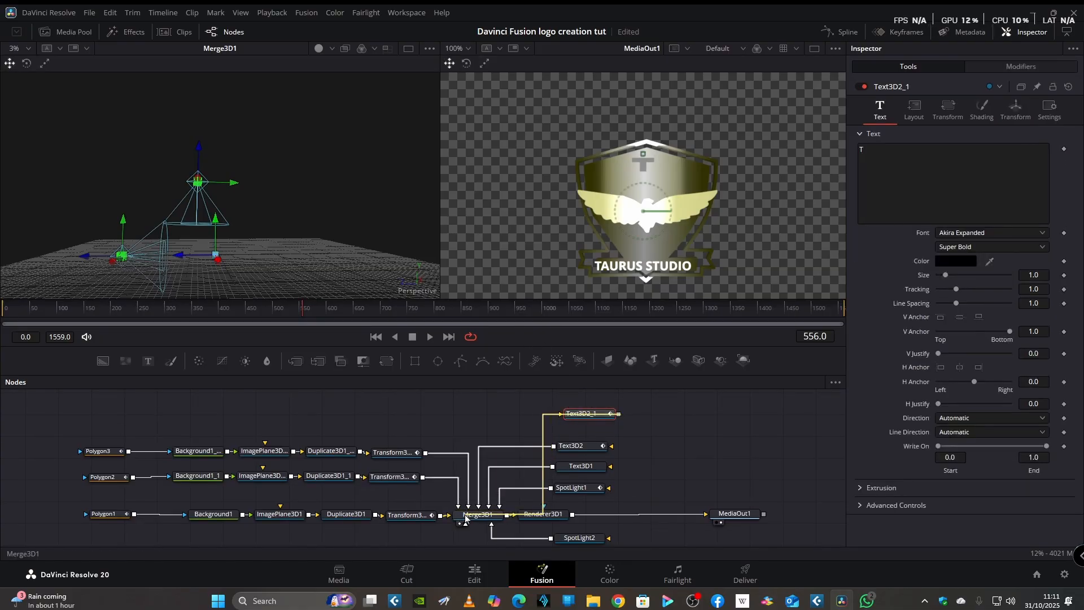
{"action": "left_click_drag", "start_coordinate": [588, 417], "coordinate": [588, 425]}
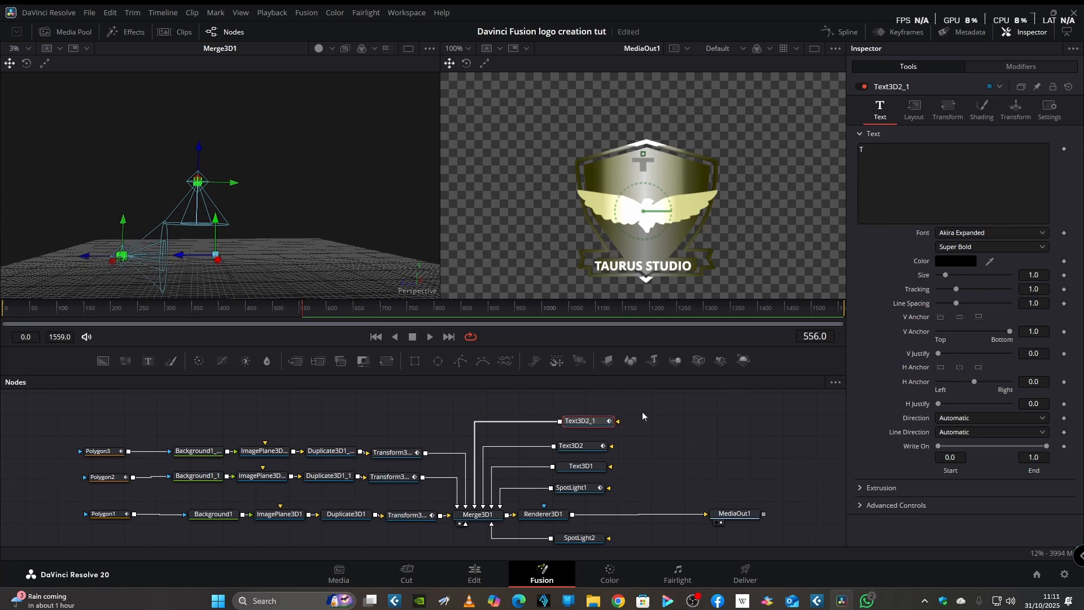
Step: Change the duplicated text to "S" and set its layout Center Y to 0.574
{"action": "left_click", "coordinate": [862, 151]}
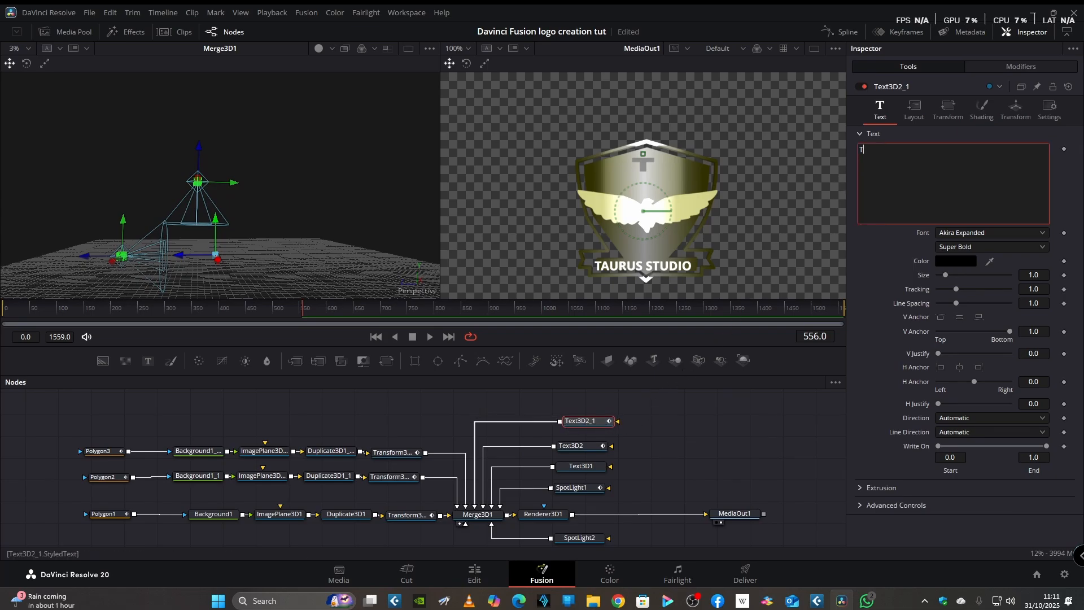
{"action": "type", "text": "S"}
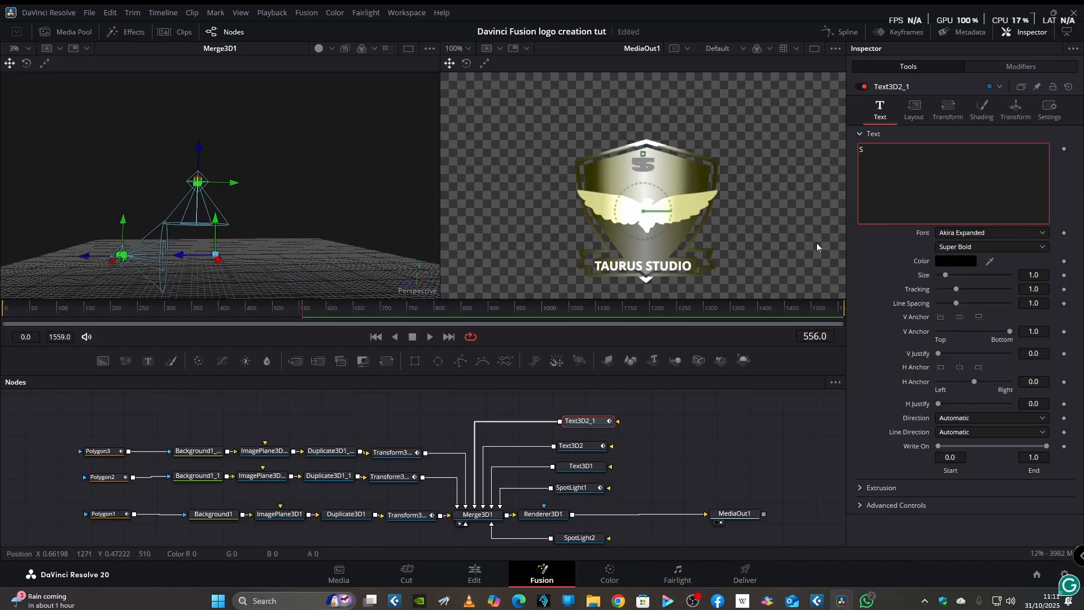
{"action": "left_click", "coordinate": [913, 116]}
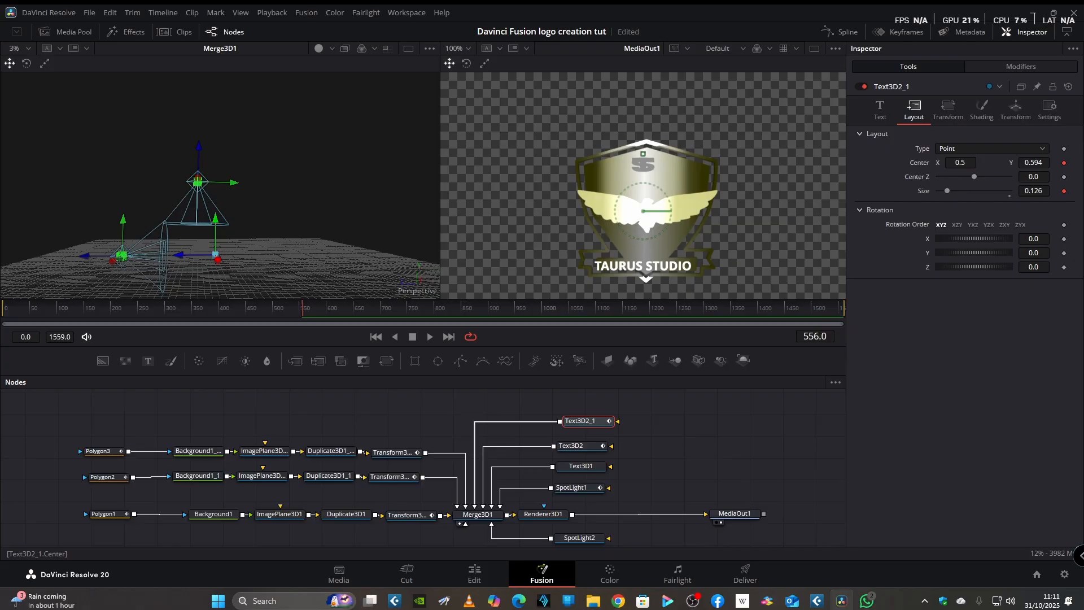
{"action": "left_click_drag", "start_coordinate": [1034, 163], "coordinate": [1023, 163]}
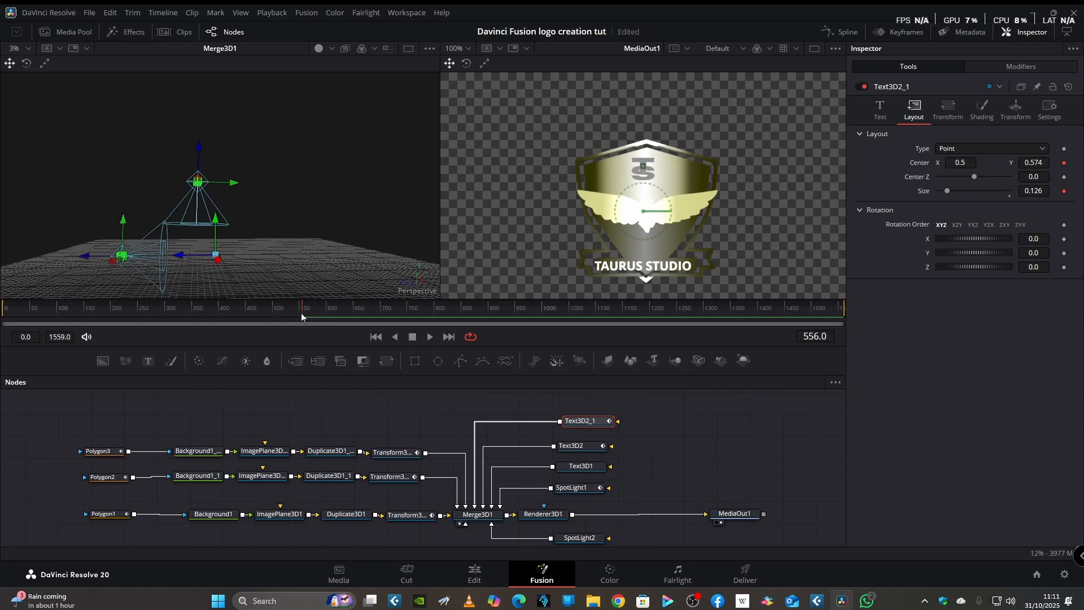
Step: Scrub through the whole animation to check how the T and S monogram turns with the shield, ending at frame 555
{"action": "left_click_drag", "start_coordinate": [307, 315], "coordinate": [117, 332]}
{"action": "left_click_drag", "start_coordinate": [184, 334], "coordinate": [235, 336]}
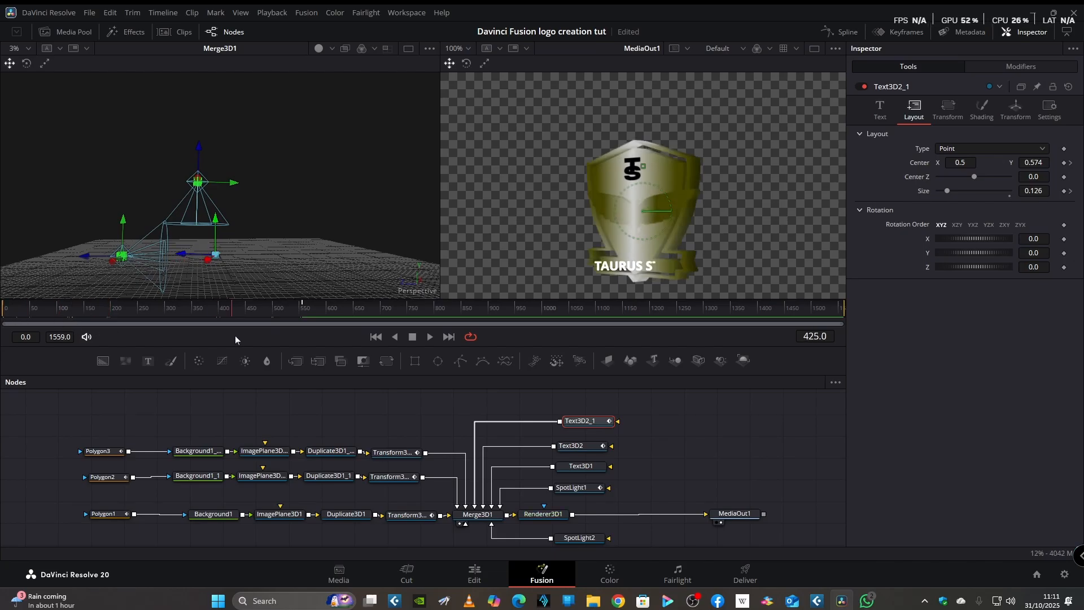
{"action": "left_click_drag", "start_coordinate": [301, 341], "coordinate": [684, 347]}
{"action": "left_click_drag", "start_coordinate": [840, 354], "coordinate": [398, 375]}
{"action": "left_click_drag", "start_coordinate": [313, 370], "coordinate": [303, 371]}
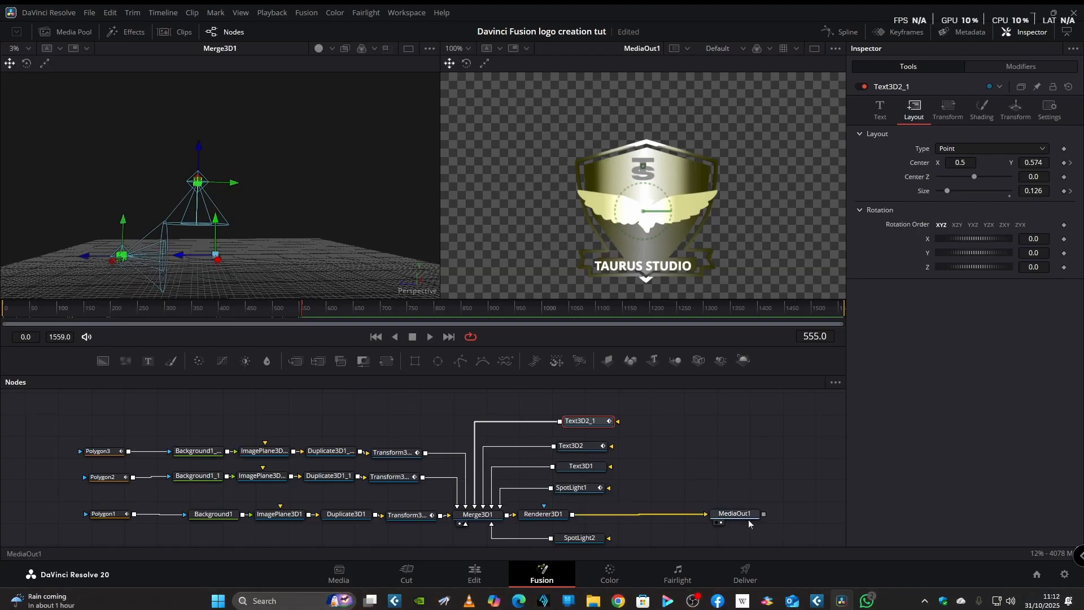
Step: Insert a Color Corrector between Renderer3D1 and MediaOut1 and tint the master range orange-gold with tint about 0.115 and strength 0.9906
{"action": "left_click_drag", "start_coordinate": [744, 520], "coordinate": [824, 524]}
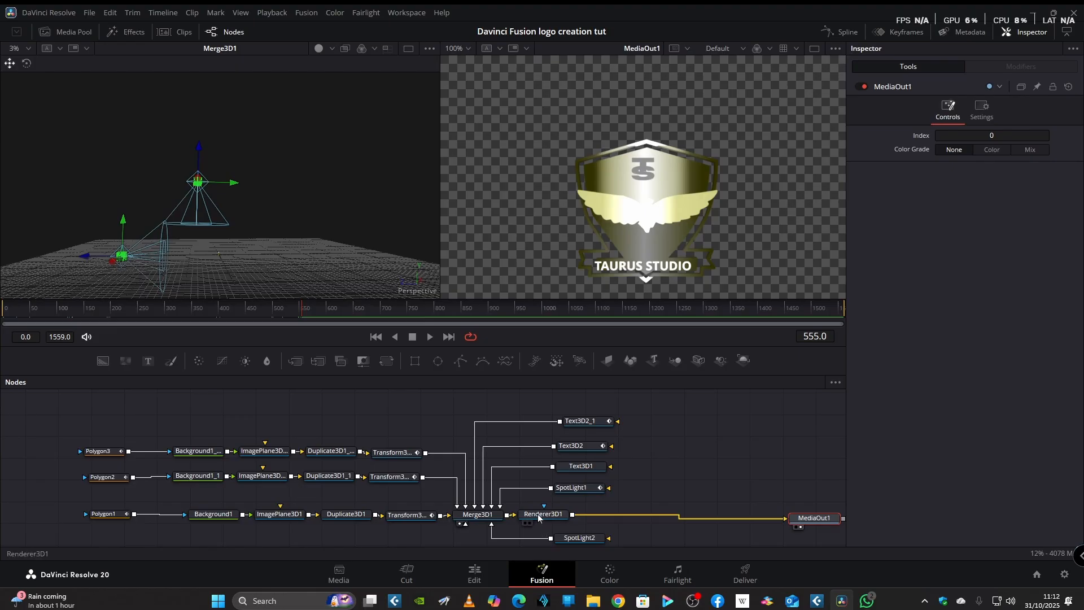
{"action": "left_click", "coordinate": [539, 515]}
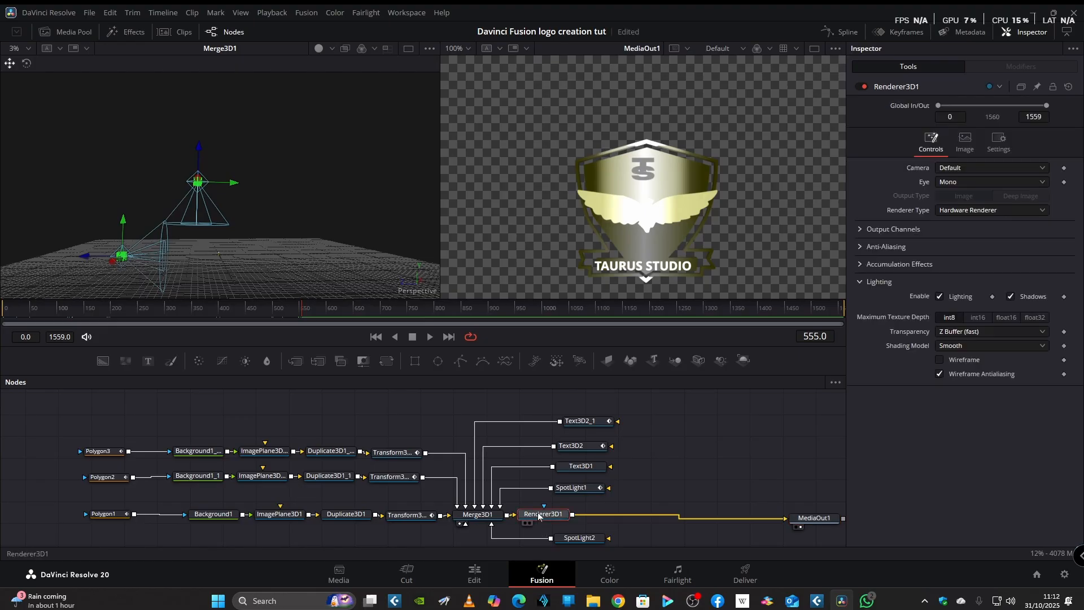
{"action": "left_click", "coordinate": [197, 361]}
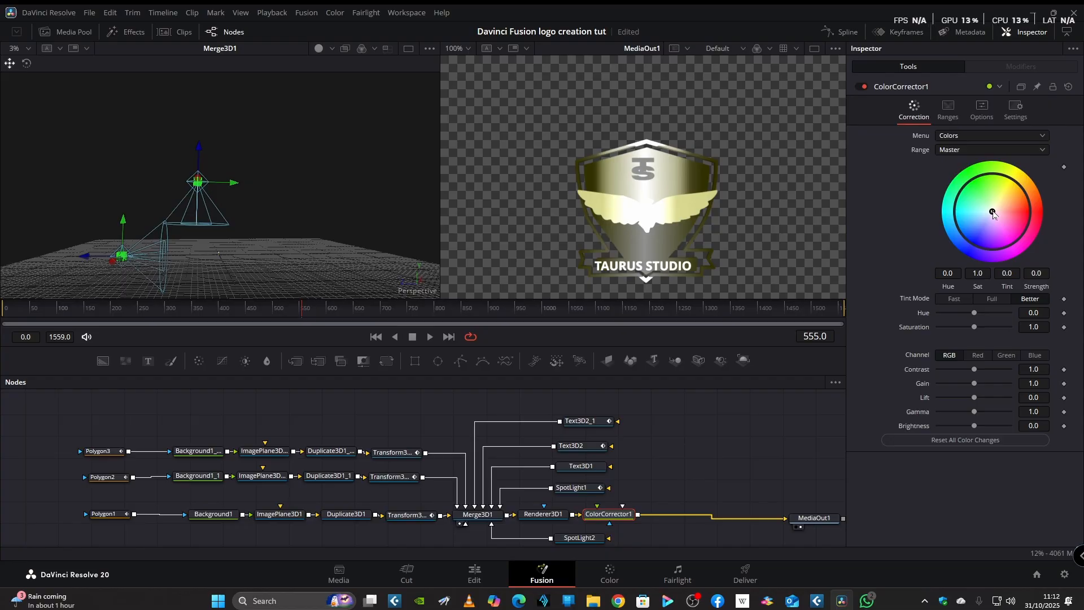
{"action": "left_click_drag", "start_coordinate": [993, 212], "coordinate": [1021, 189]}
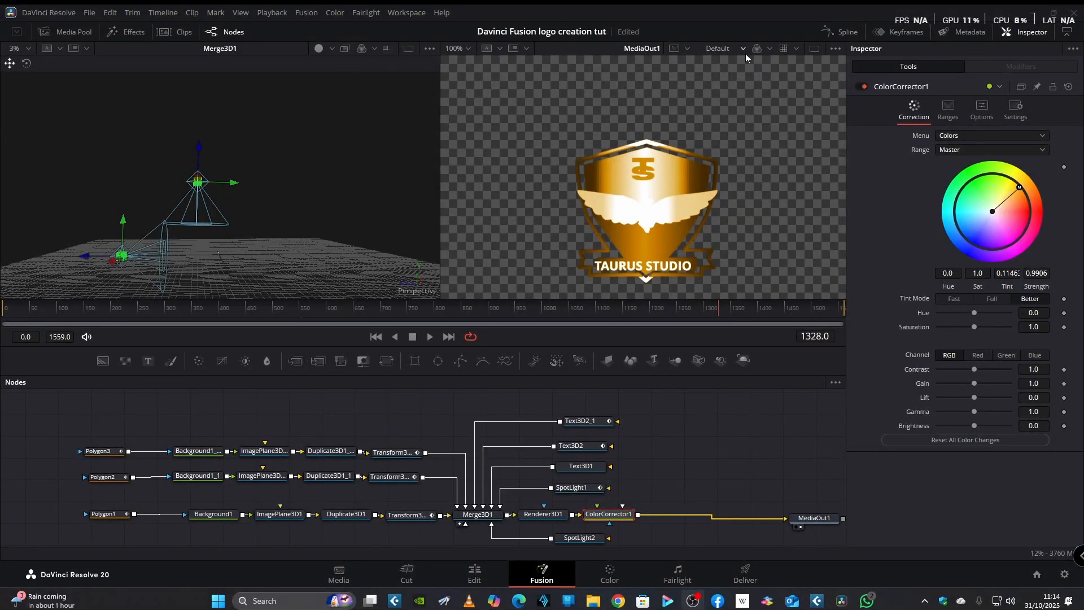
Step: Show MediaOut1 in a single viewer and fit the whole frame in it
{"action": "left_click", "coordinate": [814, 51]}
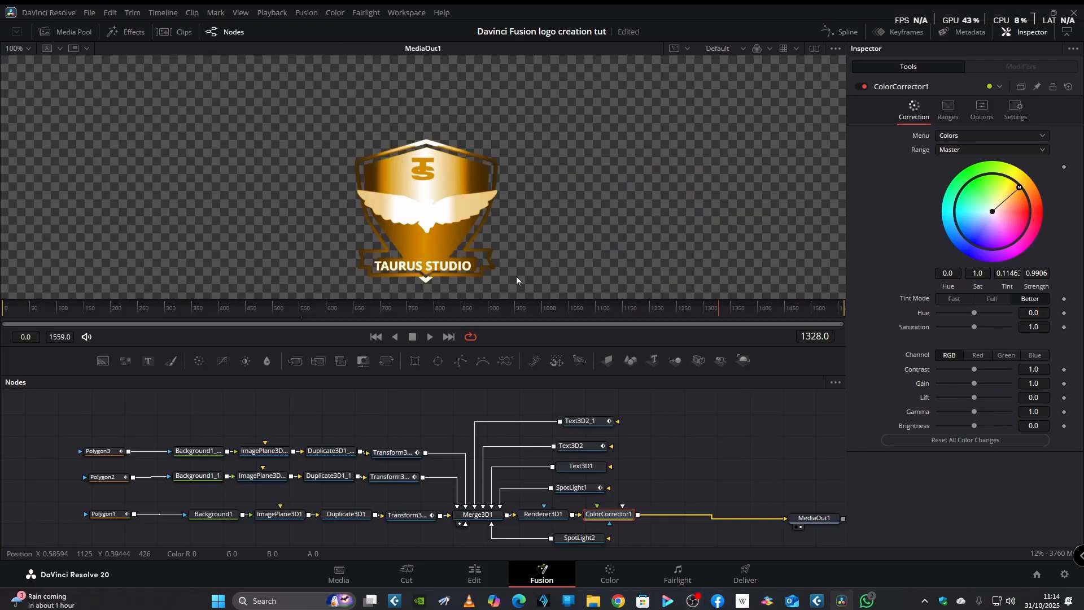
{"action": "left_click", "coordinate": [28, 48]}
{"action": "left_click", "coordinate": [26, 63]}
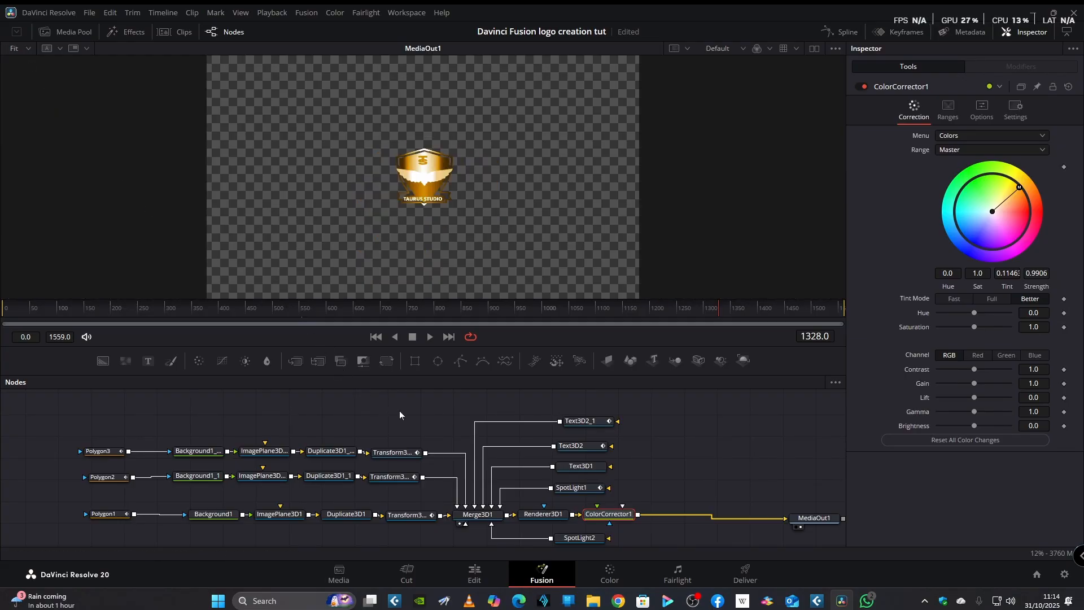
Step: Connect a Camera 3D to Merge3D1 and set its Z translation to 1.45
{"action": "left_click", "coordinate": [485, 519]}
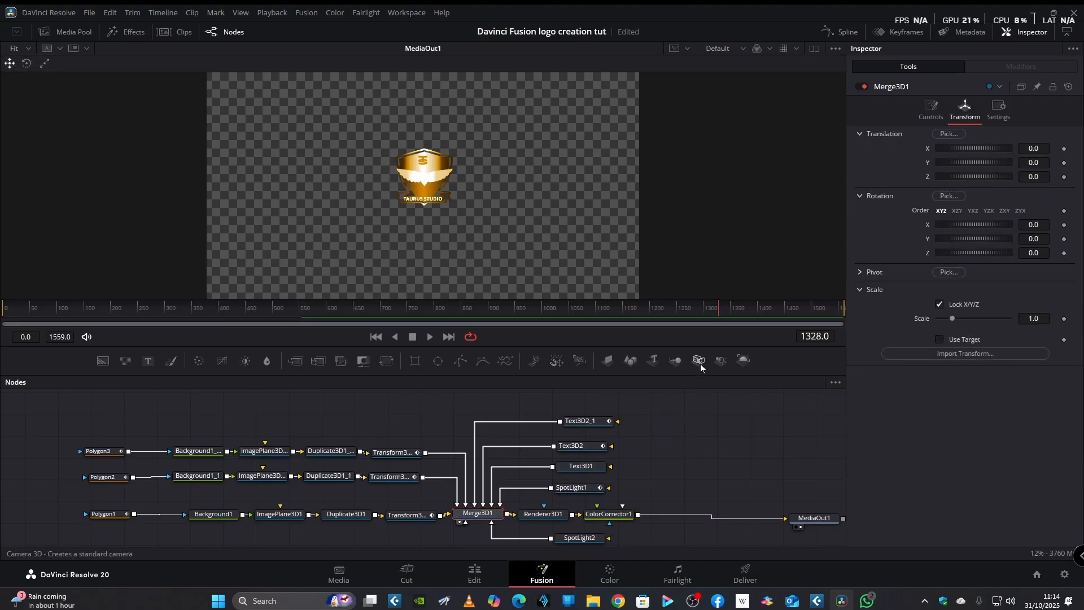
{"action": "left_click_drag", "start_coordinate": [700, 361], "coordinate": [480, 515]}
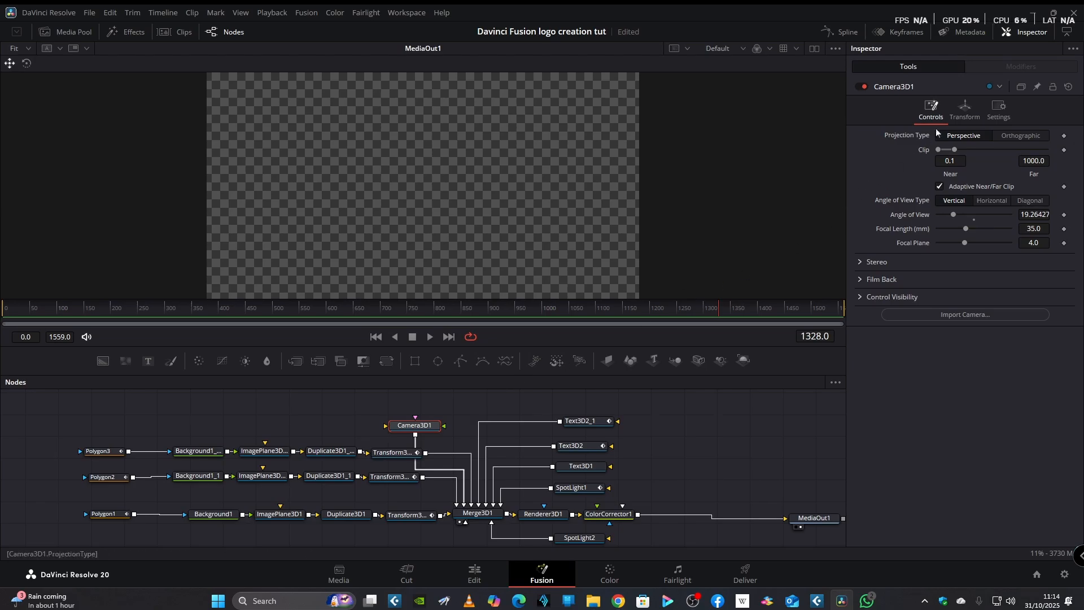
{"action": "left_click", "coordinate": [965, 109]}
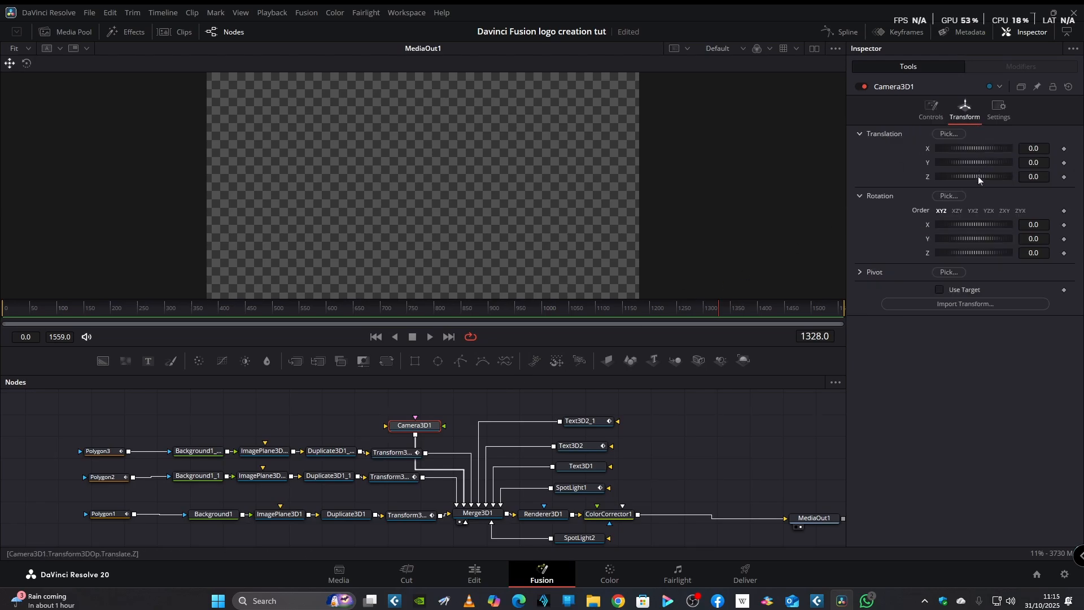
{"action": "left_click_drag", "start_coordinate": [979, 177], "coordinate": [983, 176]}
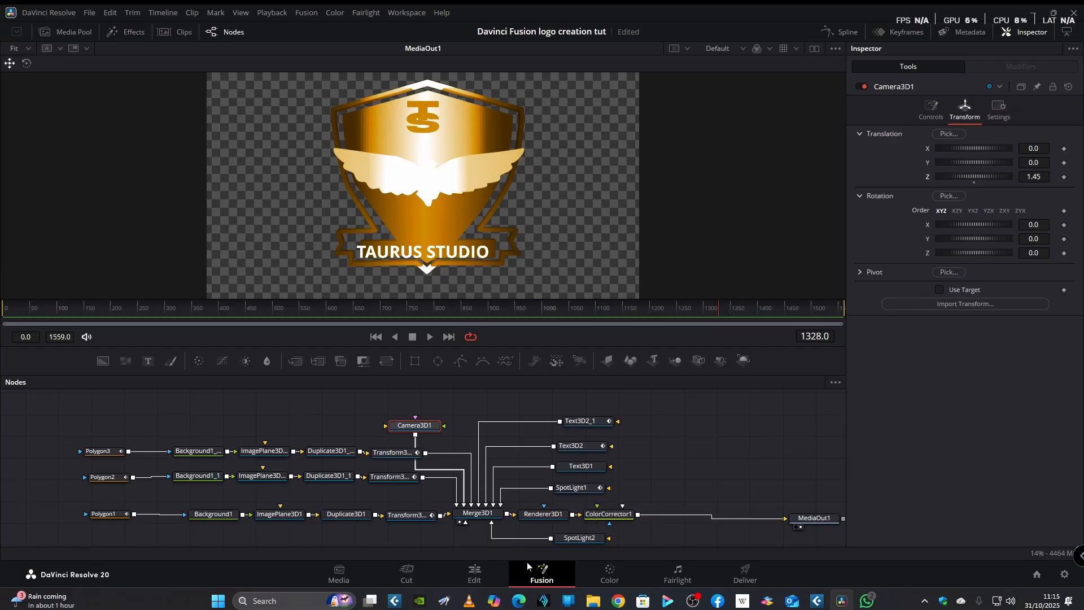
Step: Keyframe the TAURUS STUDIO text's Y rotation at 0 on frame 550 and -67 on frame 0, with layout center 0.397, 0.356 and size 0.054 there
{"action": "left_click", "coordinate": [581, 468]}
{"action": "left_click", "coordinate": [880, 109]}
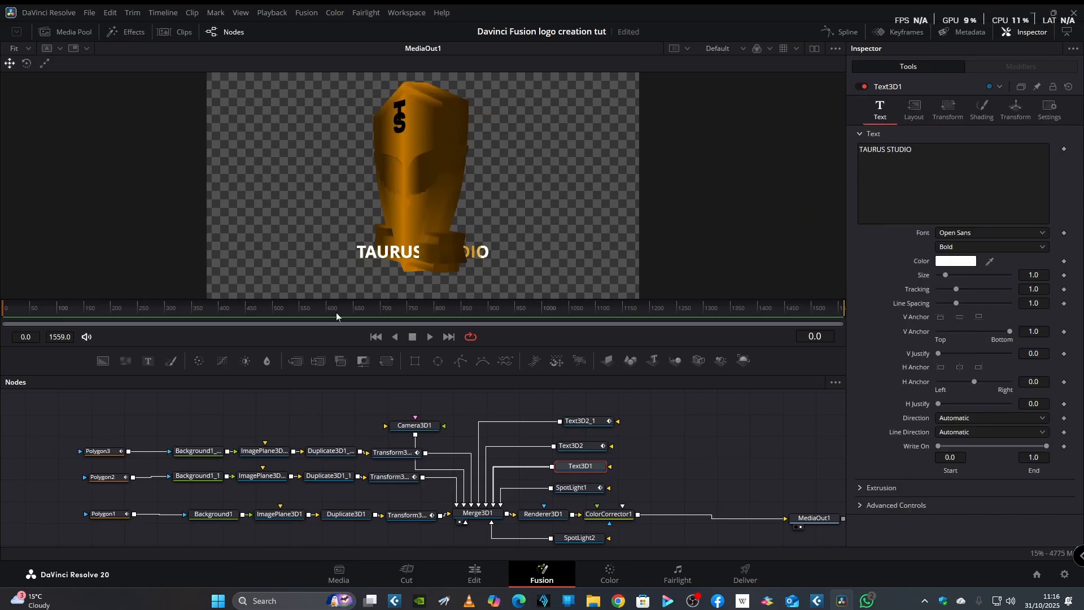
{"action": "left_click", "coordinate": [299, 310]}
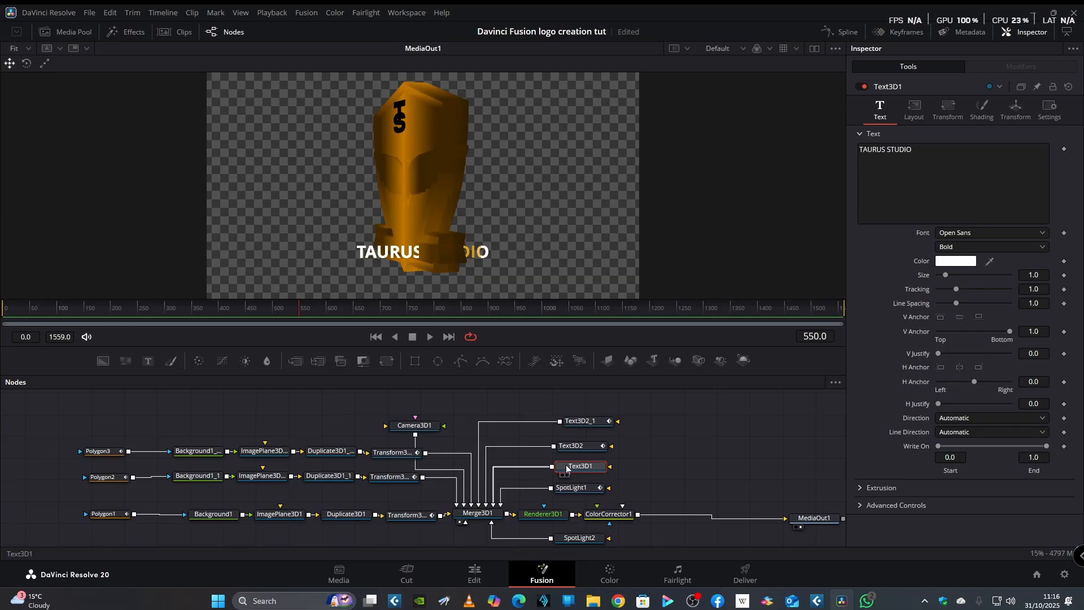
{"action": "left_click", "coordinate": [1014, 110]}
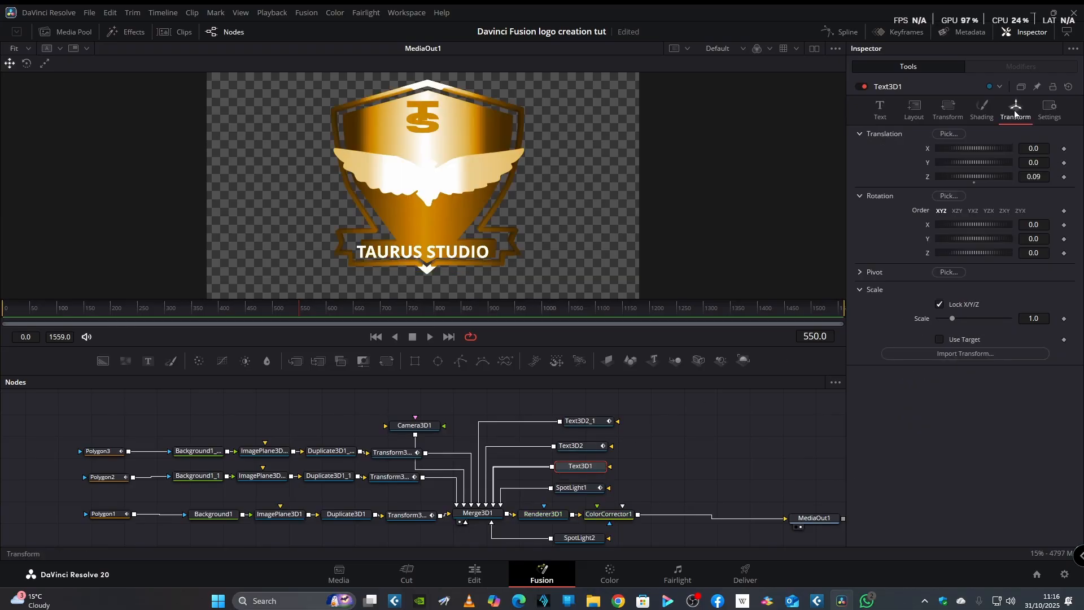
{"action": "left_click", "coordinate": [1065, 240]}
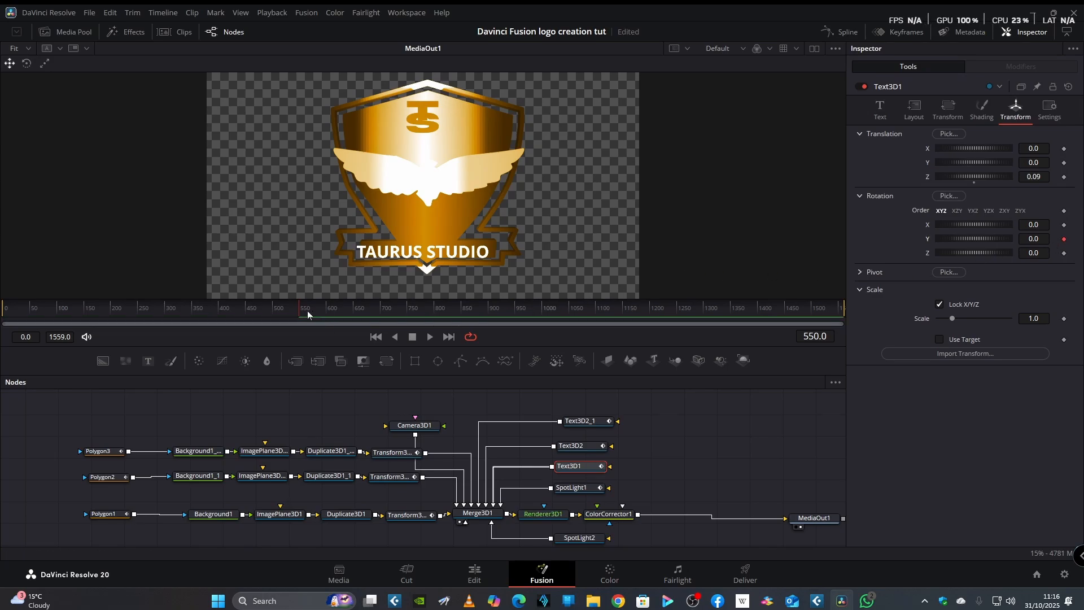
{"action": "left_click_drag", "start_coordinate": [296, 313], "coordinate": [2, 331]}
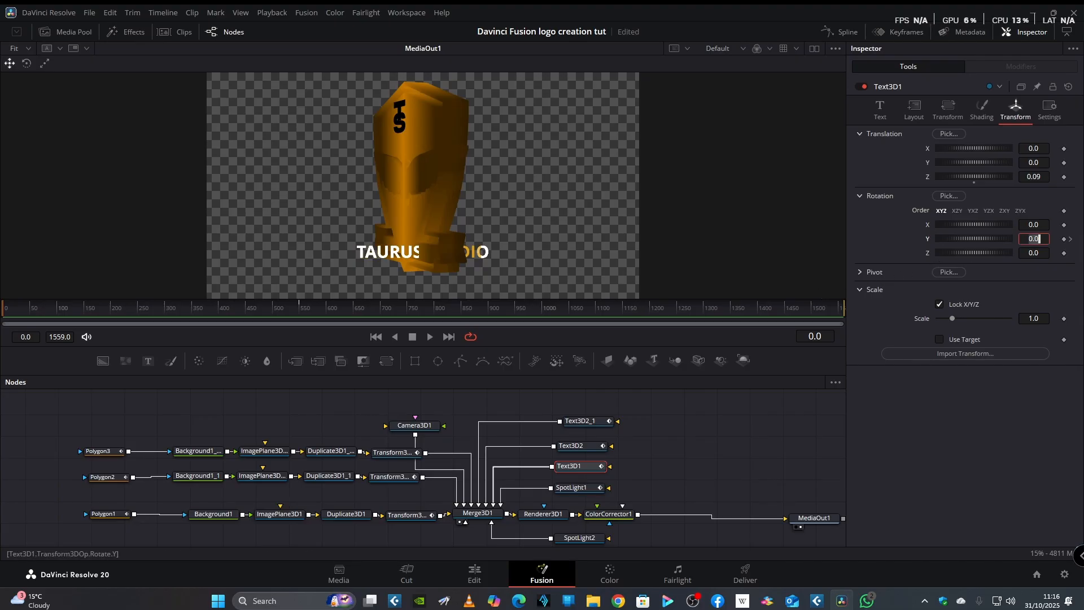
{"action": "type", "text": "-67"}
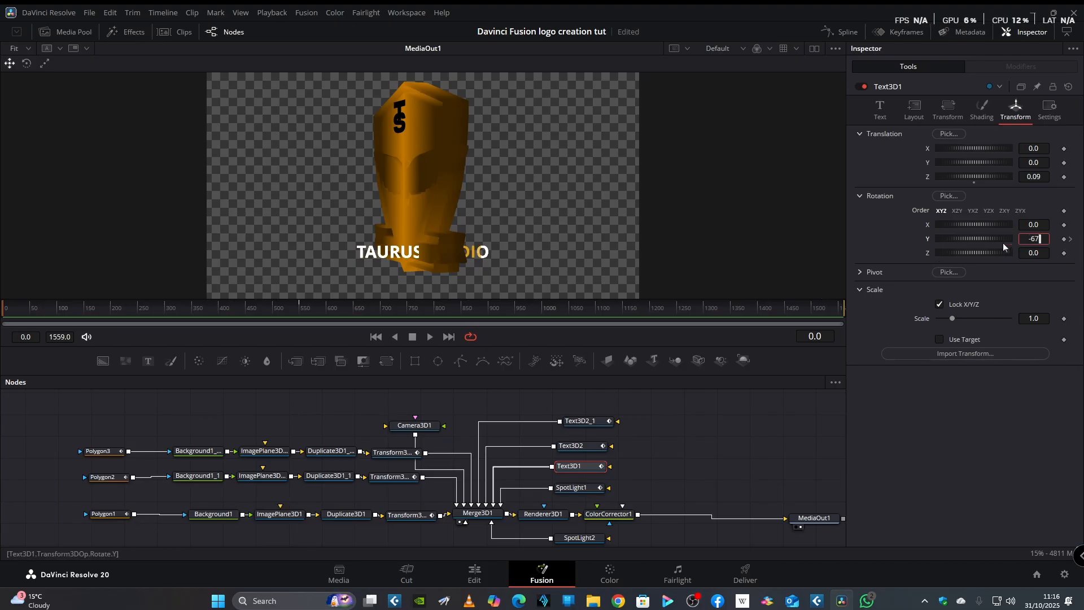
{"action": "left_click", "coordinate": [887, 250]}
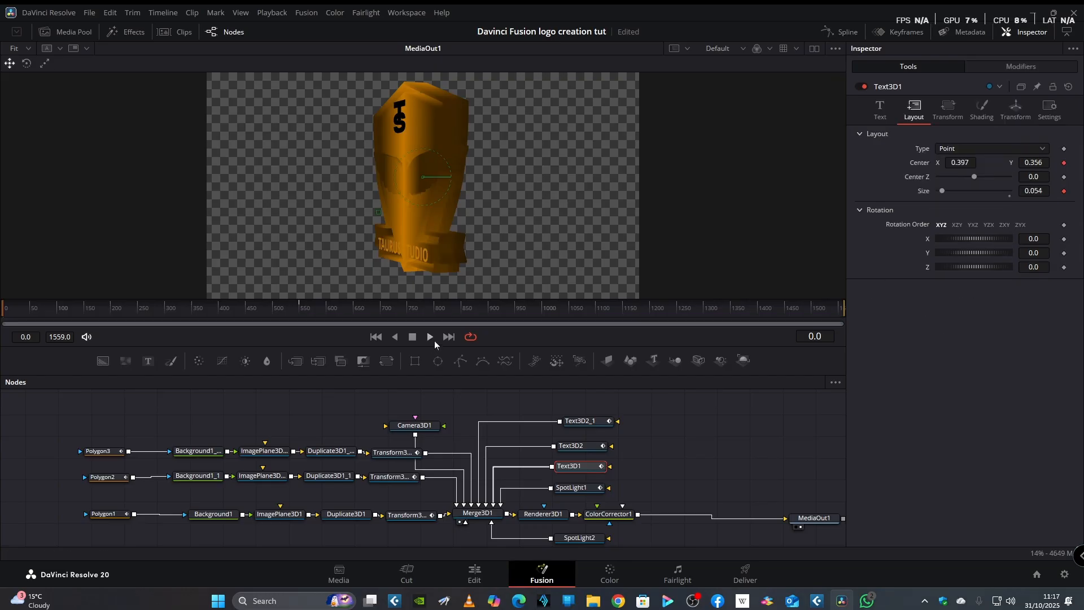
Step: Keyframe the TAURUS STUDIO text's layout at frame 548 with Center X 0.508, Center Y 0.367 and Size 0.048
{"action": "left_click", "coordinate": [14, 317]}
{"action": "left_click_drag", "start_coordinate": [15, 318], "coordinate": [300, 340]}
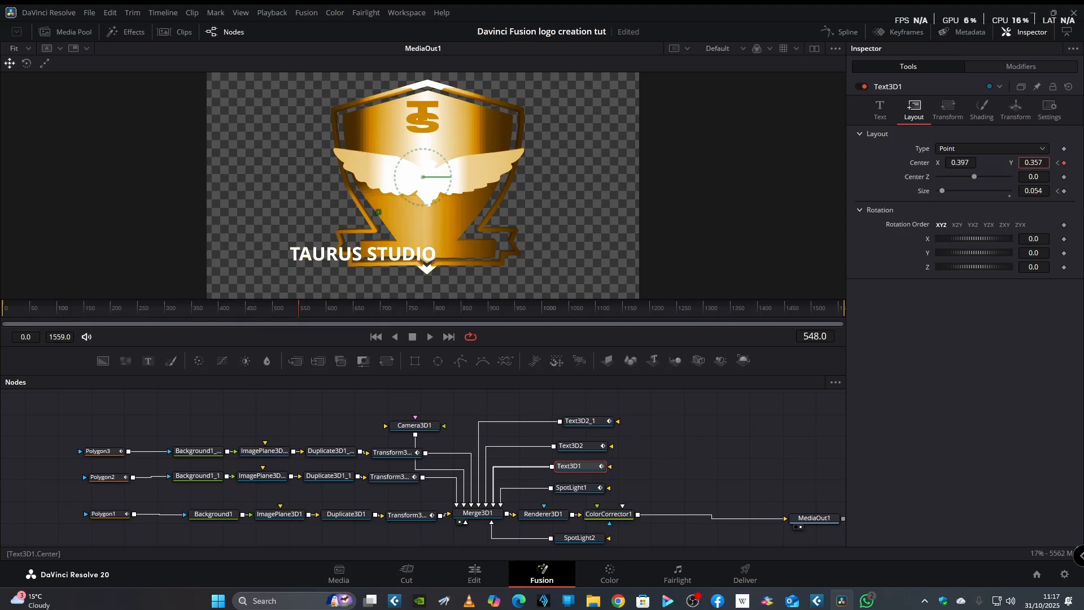
{"action": "left_click_drag", "start_coordinate": [960, 163], "coordinate": [1027, 190]}
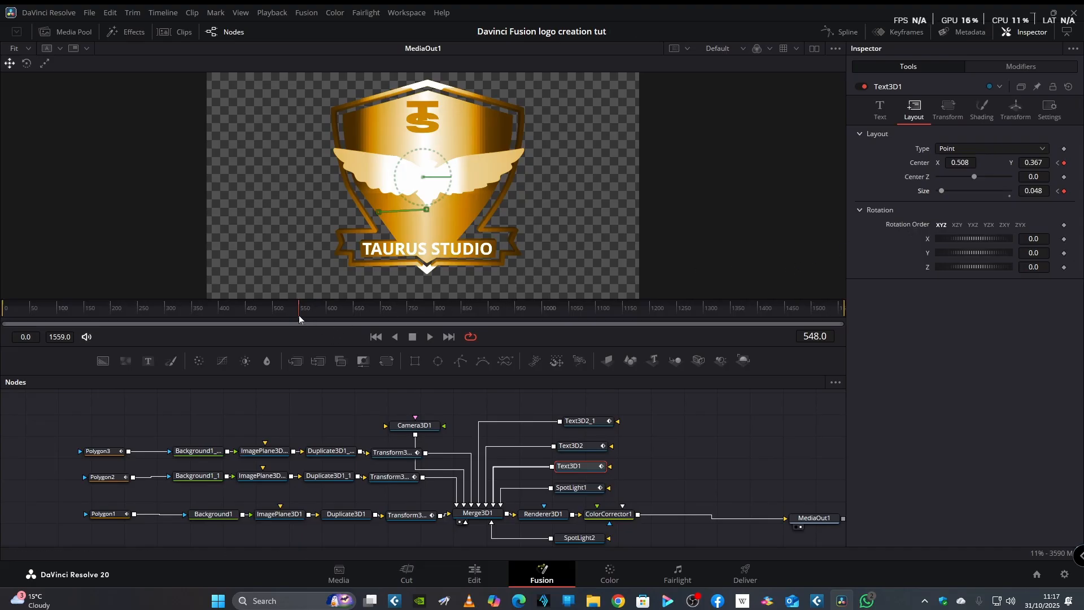
Step: Shift the TAURUS STUDIO text's layout center to about X 0.478, Y 0.362 at frame 275 and scrub through the turn, ending at frame 548
{"action": "left_click_drag", "start_coordinate": [297, 315], "coordinate": [151, 351]}
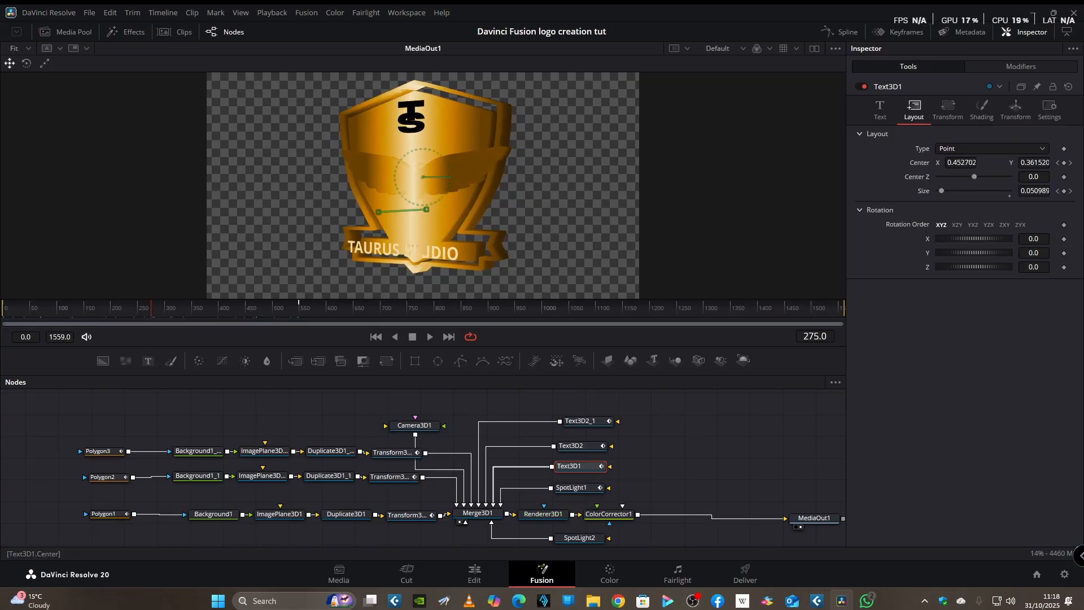
{"action": "mouse_move", "coordinate": [404, 210]}
{"action": "left_mouse_down"}
{"action": "mouse_move", "coordinate": [430, 210]}
{"action": "mouse_move", "coordinate": [414, 211]}
{"action": "left_mouse_up"}
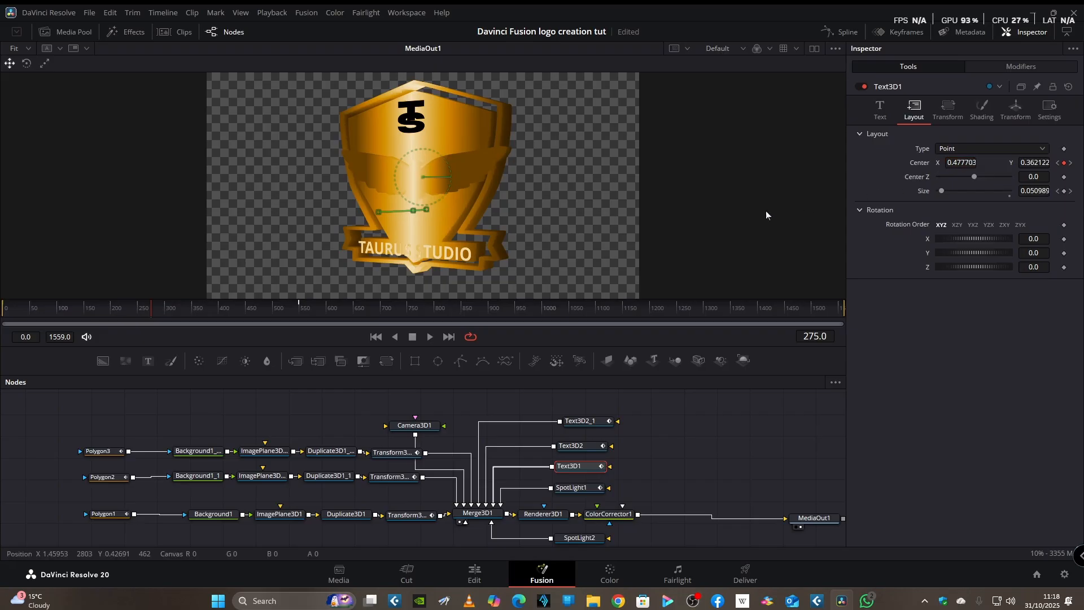
{"action": "mouse_move", "coordinate": [200, 307]}
{"action": "left_mouse_down"}
{"action": "mouse_move", "coordinate": [152, 314]}
{"action": "mouse_move", "coordinate": [299, 323]}
{"action": "mouse_move", "coordinate": [197, 323]}
{"action": "left_mouse_up"}
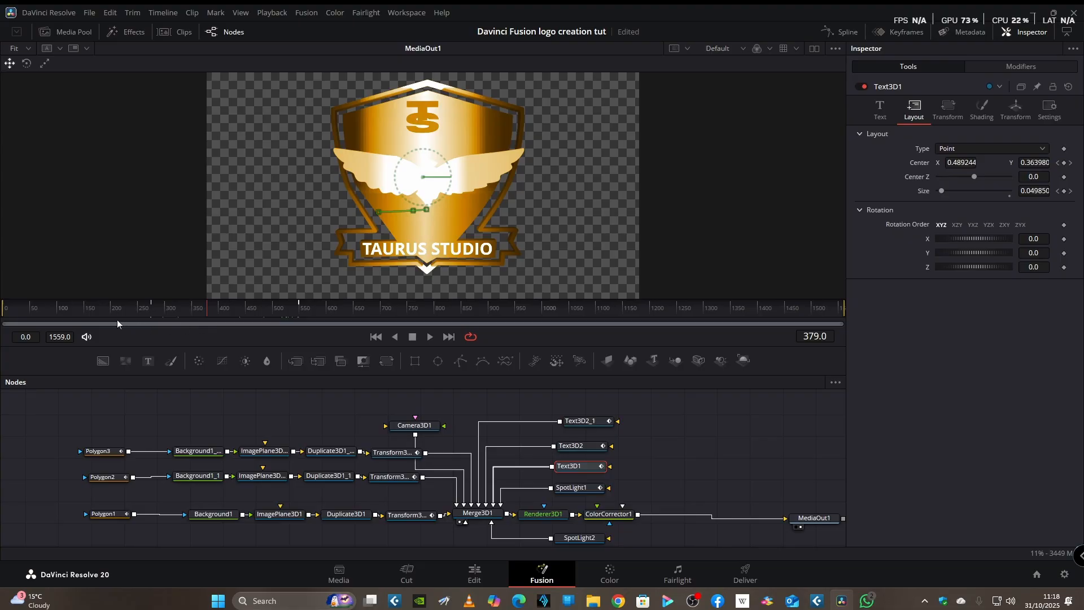
{"action": "left_click_drag", "start_coordinate": [65, 320], "coordinate": [301, 362]}
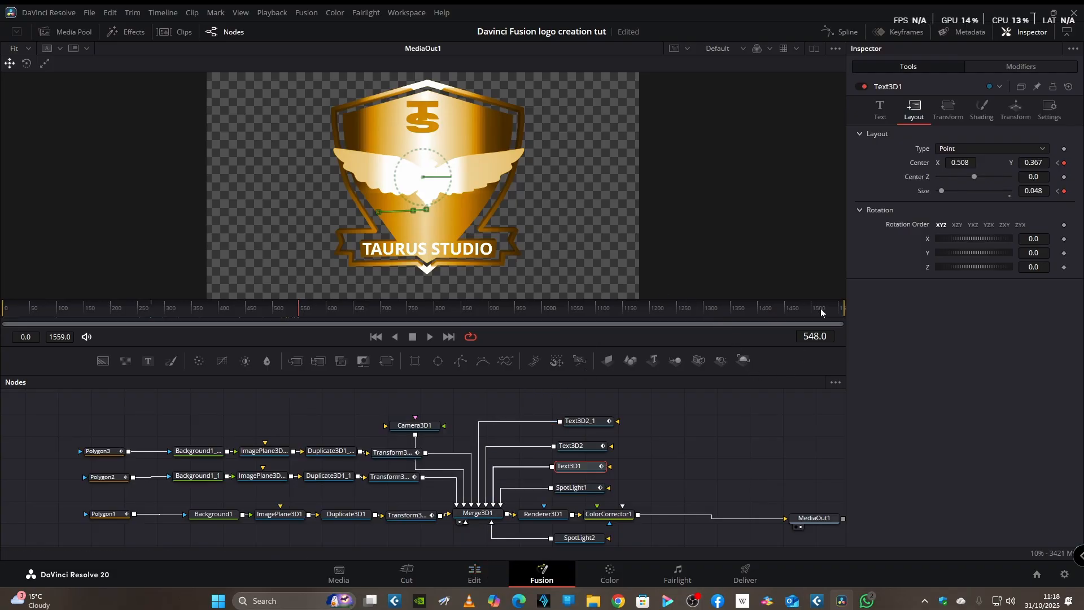
Step: Give the TAURUS STUDIO text an extrusion depth of 0.1008, bevel depth of 0.0252 and bevel width of 0.0181
{"action": "left_click", "coordinate": [880, 110]}
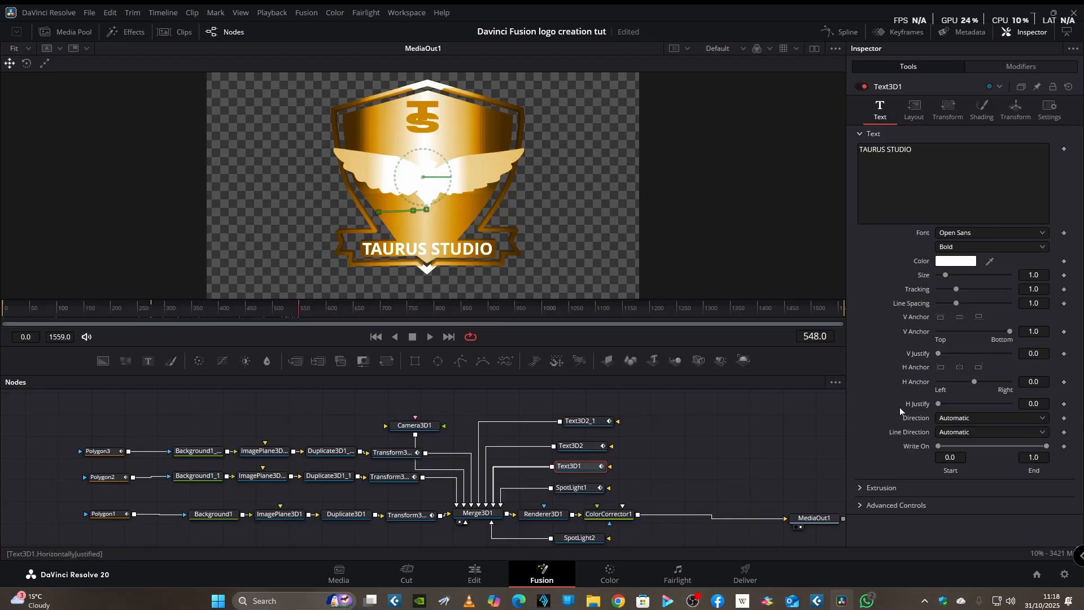
{"action": "left_click", "coordinate": [863, 489]}
{"action": "scroll", "coordinate": [876, 471], "scroll_direction": "down", "scroll_amount": 2}
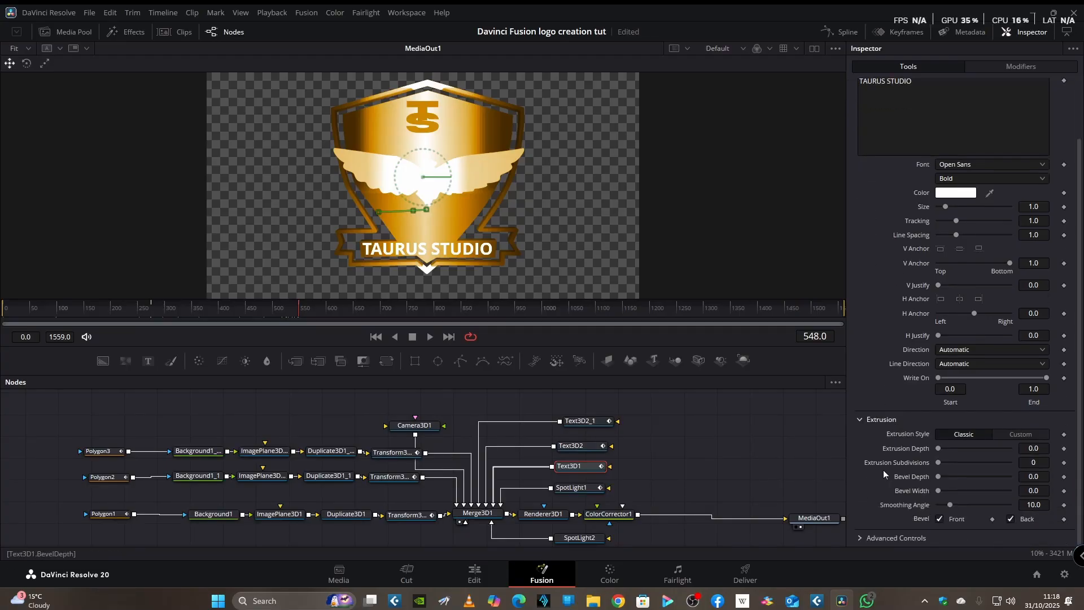
{"action": "left_click_drag", "start_coordinate": [939, 447], "coordinate": [975, 446]}
{"action": "left_click_drag", "start_coordinate": [938, 477], "coordinate": [954, 492]}
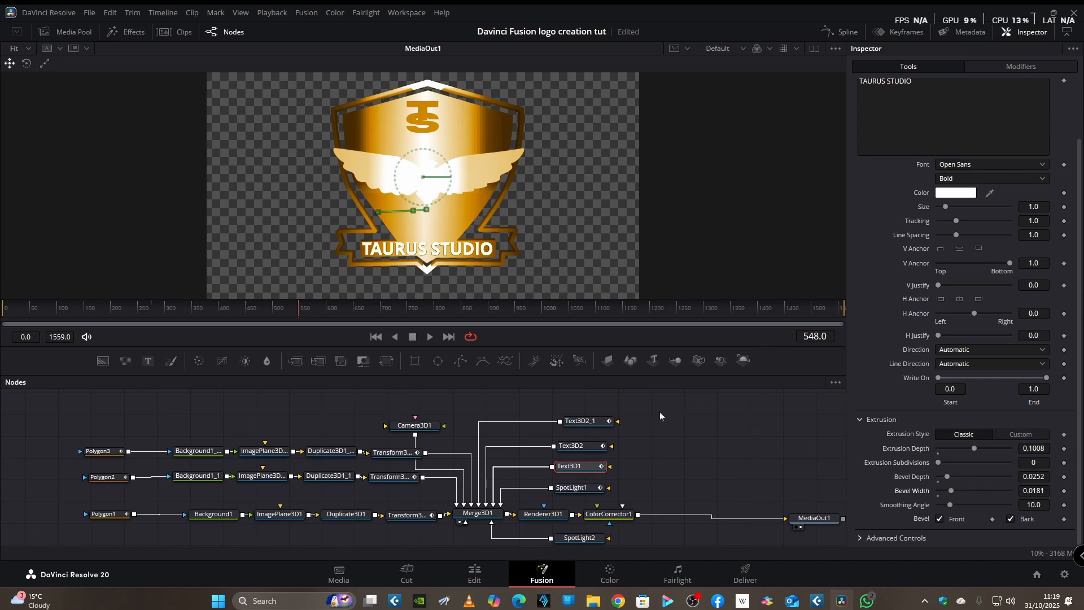
Step: Extrude the S text with extrusion depth 0.1008, bevel depth 0.0268 and bevel width 0.0189
{"action": "left_click", "coordinate": [582, 421]}
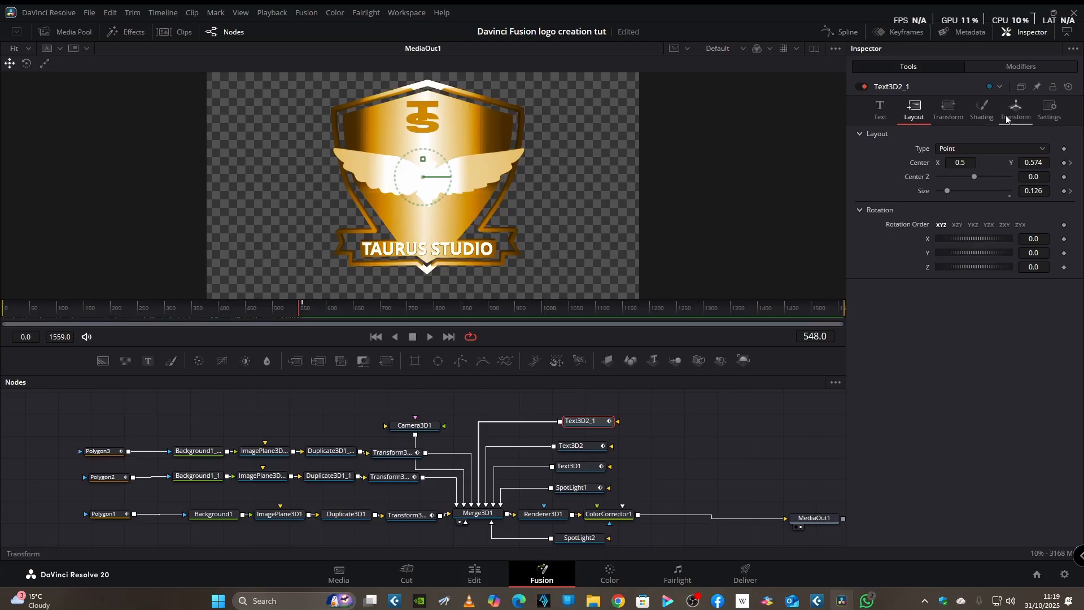
{"action": "left_click", "coordinate": [880, 120]}
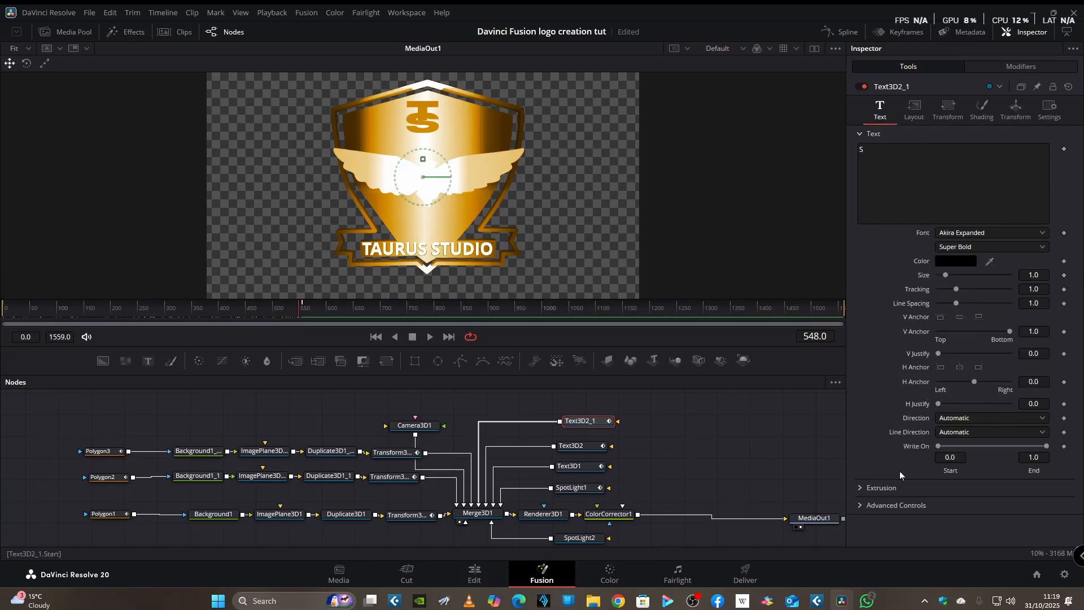
{"action": "left_click", "coordinate": [859, 488]}
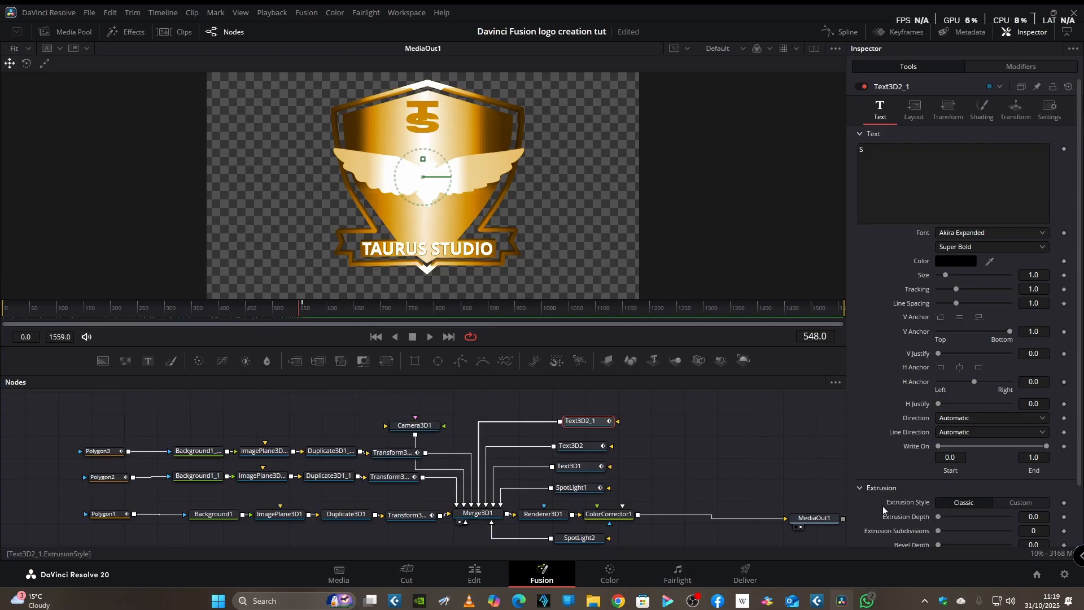
{"action": "scroll", "coordinate": [915, 475], "scroll_direction": "down", "scroll_amount": 2}
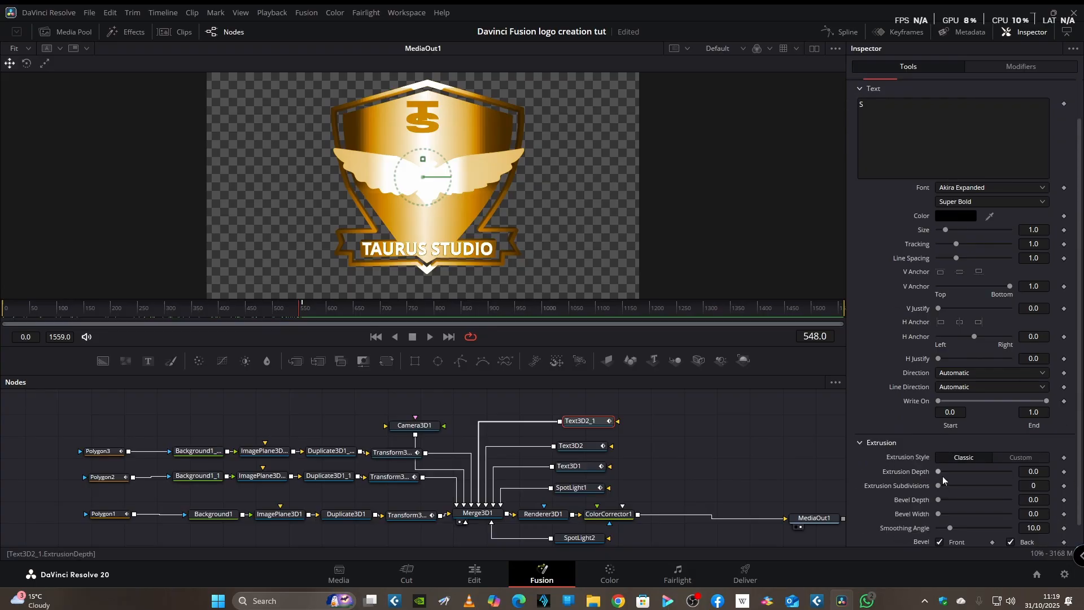
{"action": "left_click_drag", "start_coordinate": [937, 473], "coordinate": [974, 476]}
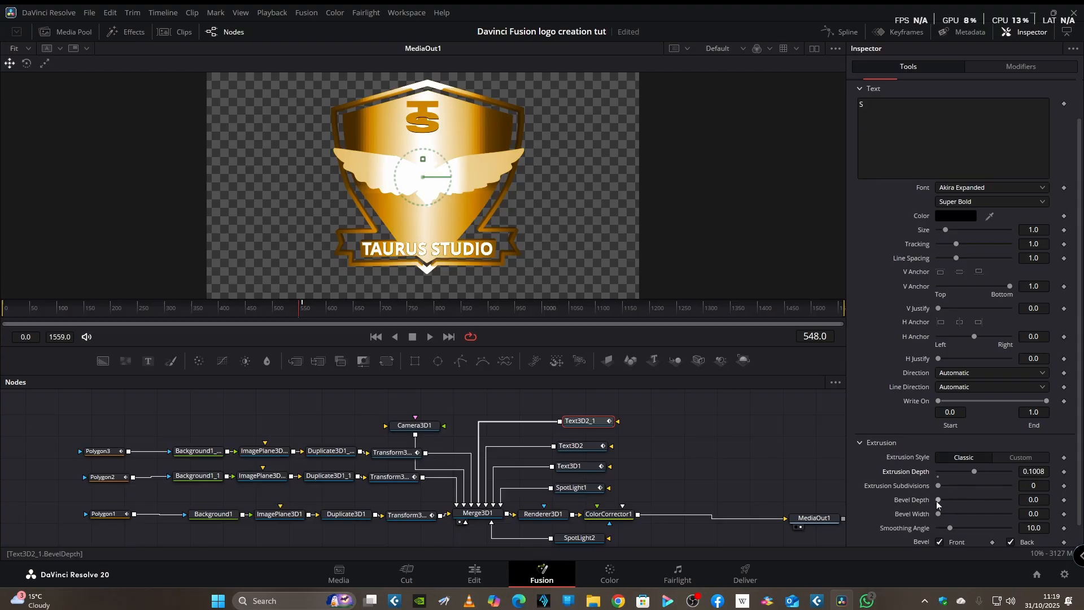
{"action": "left_click_drag", "start_coordinate": [938, 500], "coordinate": [954, 520]}
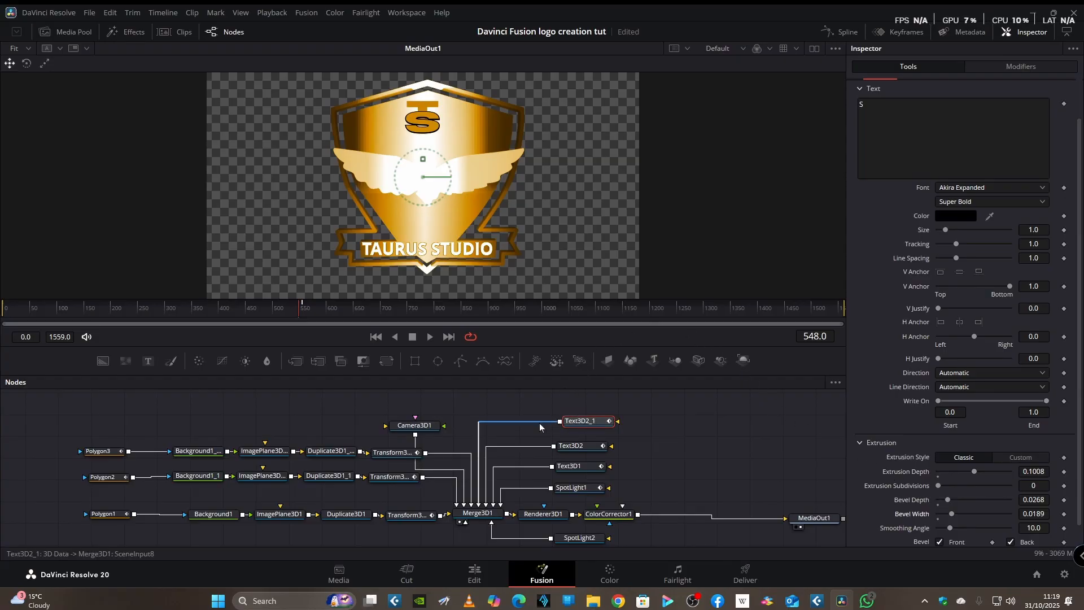
Step: Extrude the T text with extrusion depth 0.1039, bevel depth 0.0205 and bevel width 0.015
{"action": "left_click", "coordinate": [578, 449]}
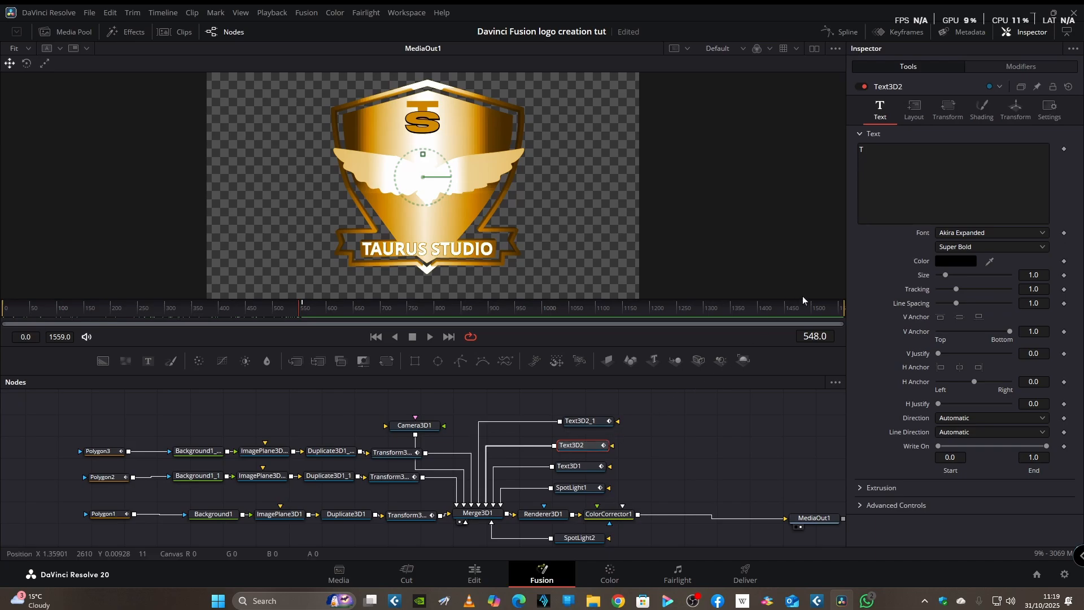
{"action": "left_click", "coordinate": [859, 488]}
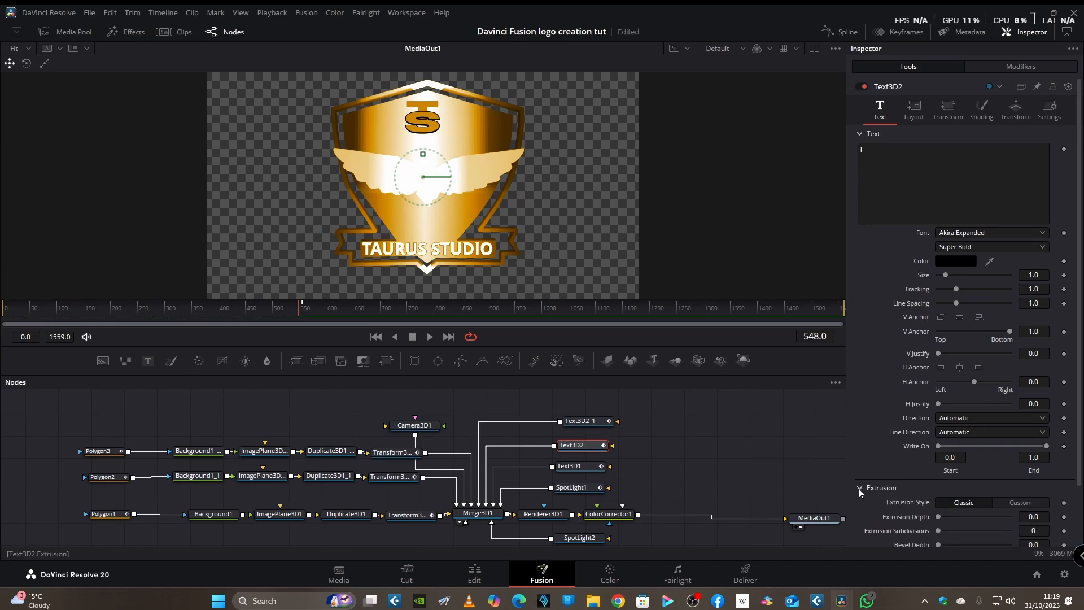
{"action": "scroll", "coordinate": [897, 480], "scroll_direction": "down", "scroll_amount": 2}
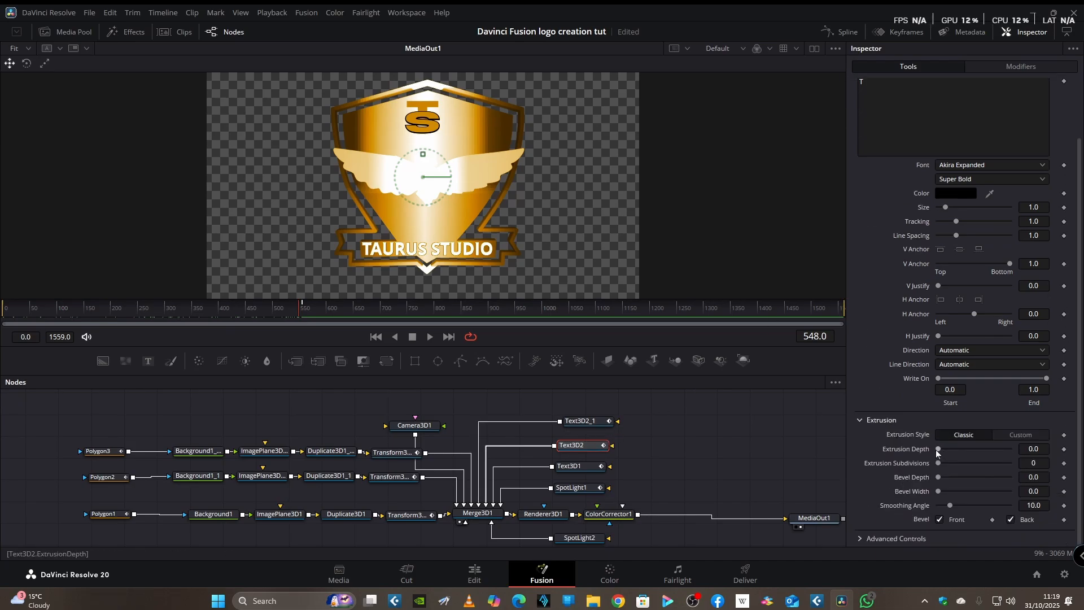
{"action": "left_click_drag", "start_coordinate": [936, 450], "coordinate": [948, 496]}
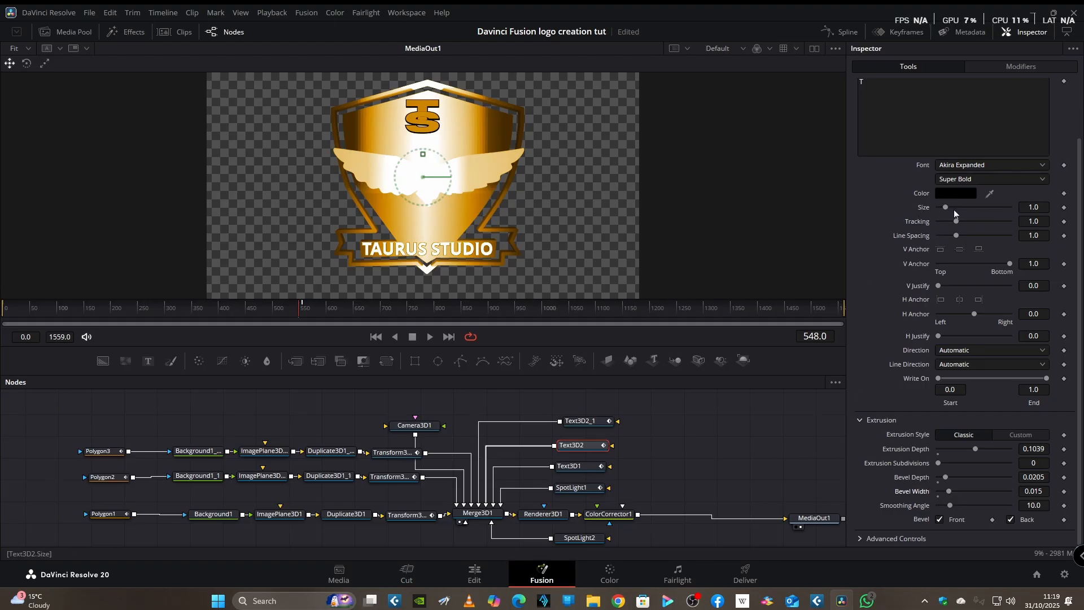
Step: Change the T text's color to white (#ffffff)
{"action": "left_click", "coordinate": [957, 195]}
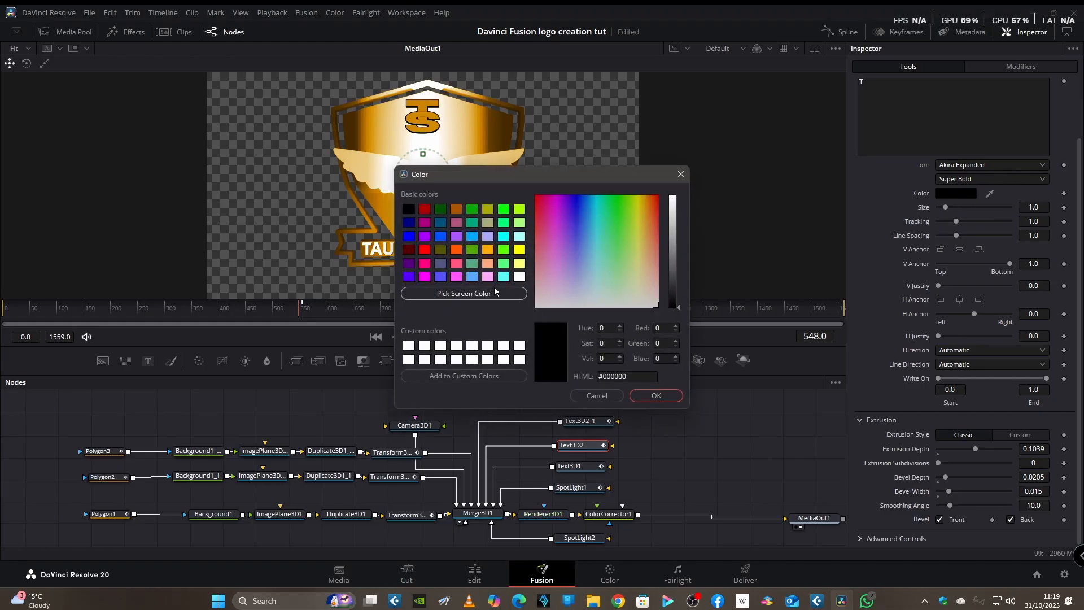
{"action": "left_click", "coordinate": [517, 279]}
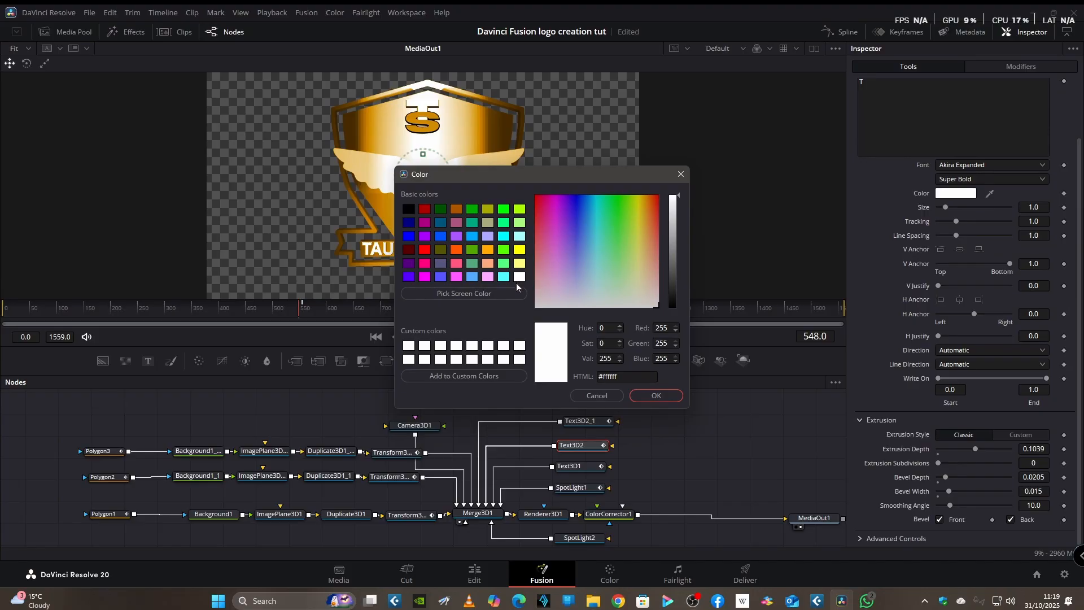
{"action": "left_click", "coordinate": [649, 395]}
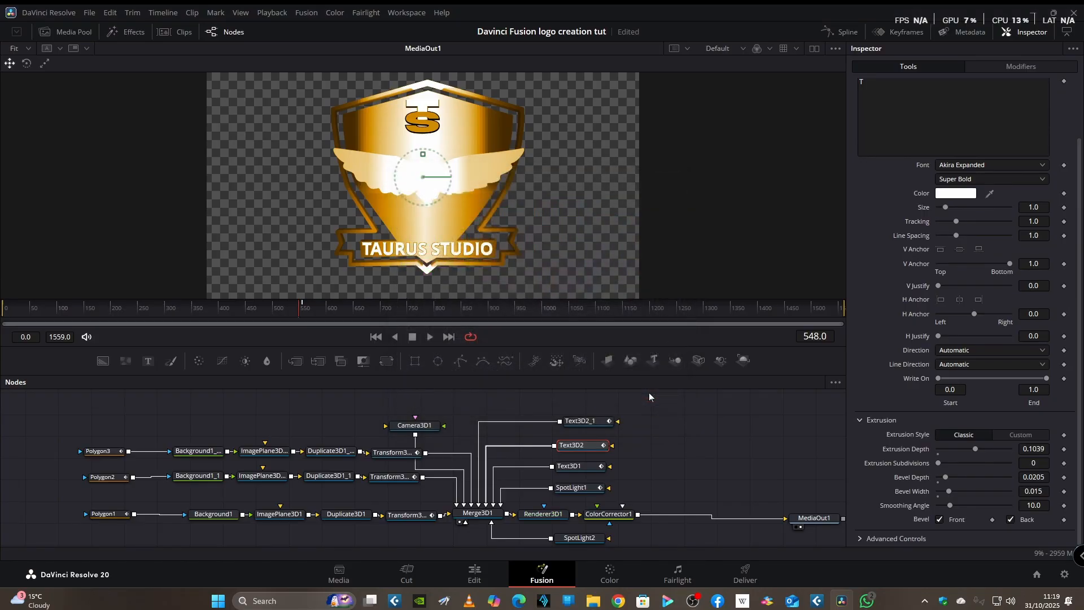
Step: Change the S text's color to white (#ffffff)
{"action": "left_click", "coordinate": [588, 421]}
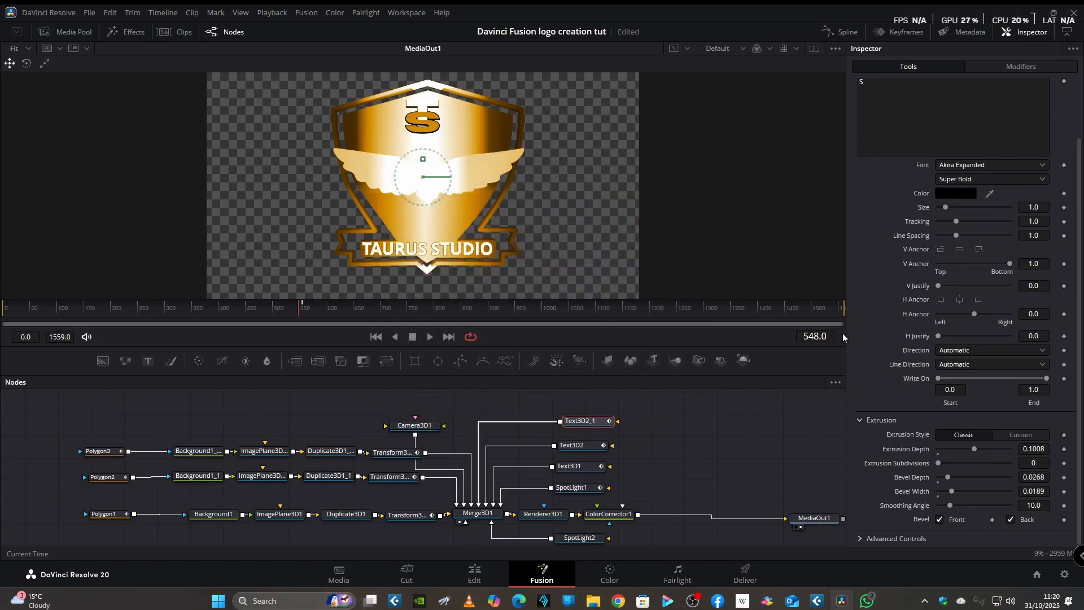
{"action": "left_click", "coordinate": [956, 194]}
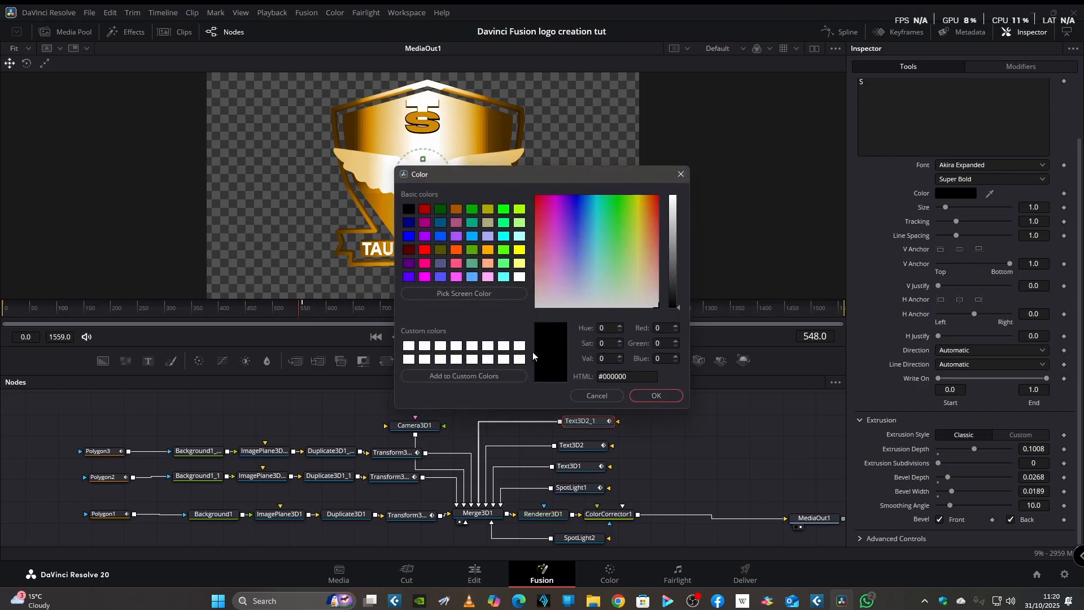
{"action": "left_click", "coordinate": [520, 276]}
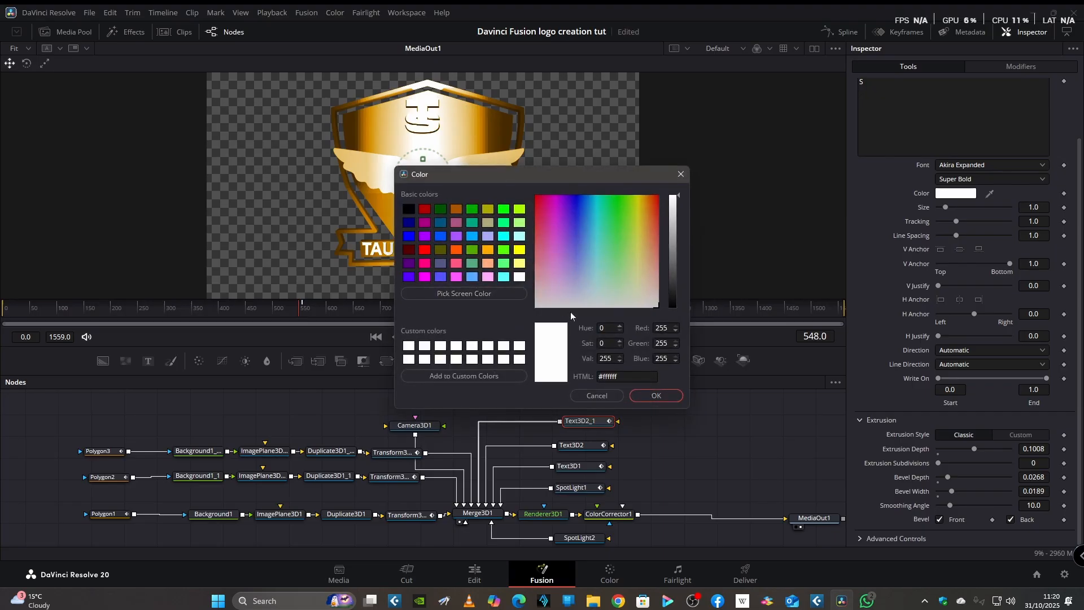
{"action": "left_click", "coordinate": [634, 396]}
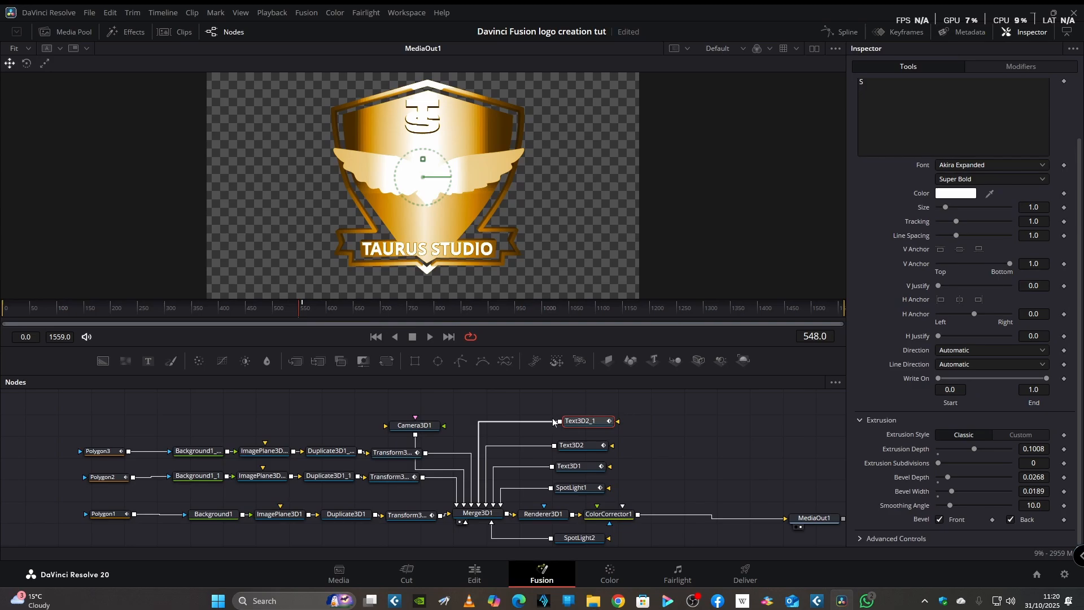
Step: Scrub through the logo animation in Fusion, and play it full screen from the start of Timeline 1 on the Edit page
{"action": "left_click", "coordinate": [279, 311]}
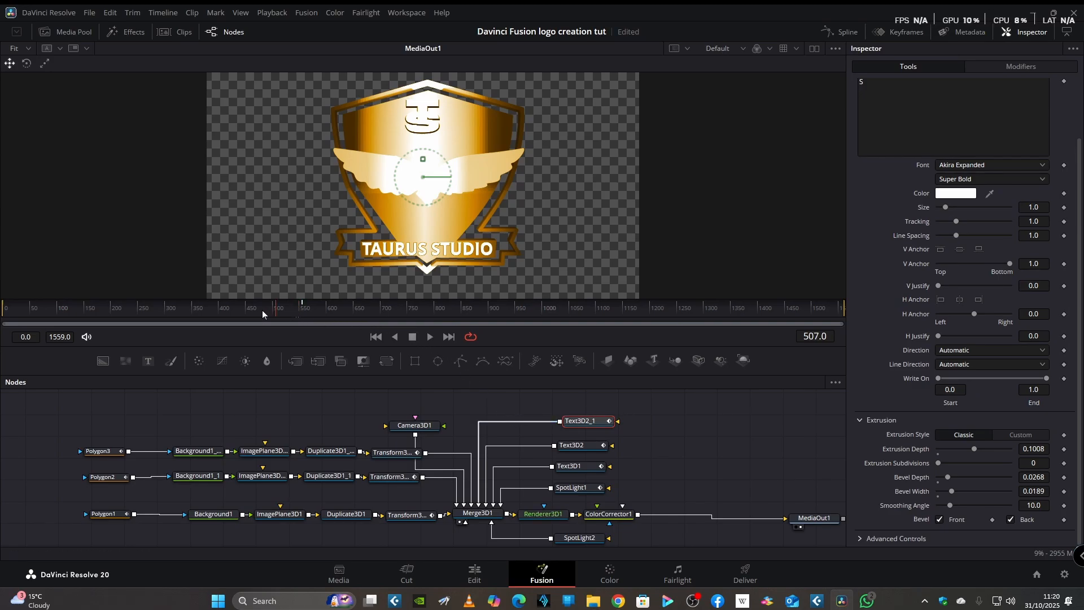
{"action": "left_click_drag", "start_coordinate": [262, 310], "coordinate": [302, 347]}
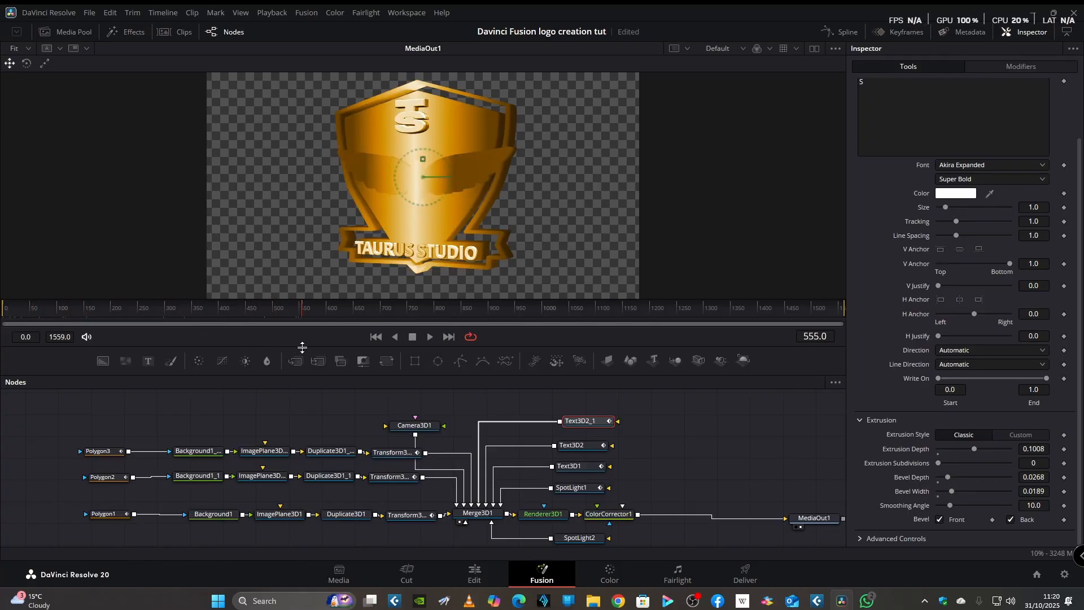
{"action": "left_click", "coordinate": [477, 582]}
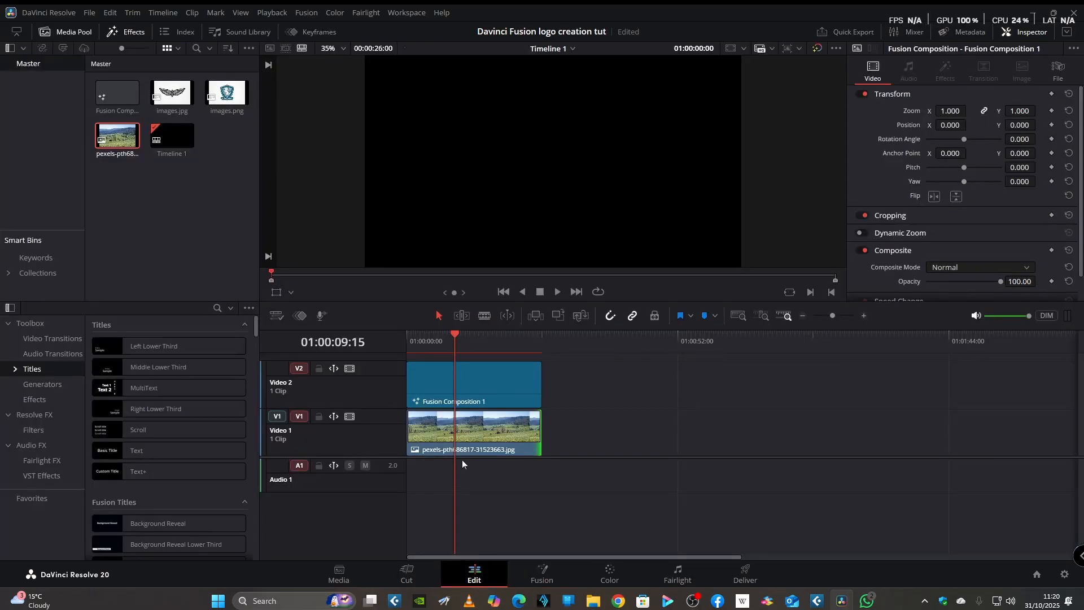
{"action": "left_click_drag", "start_coordinate": [454, 333], "coordinate": [401, 340]}
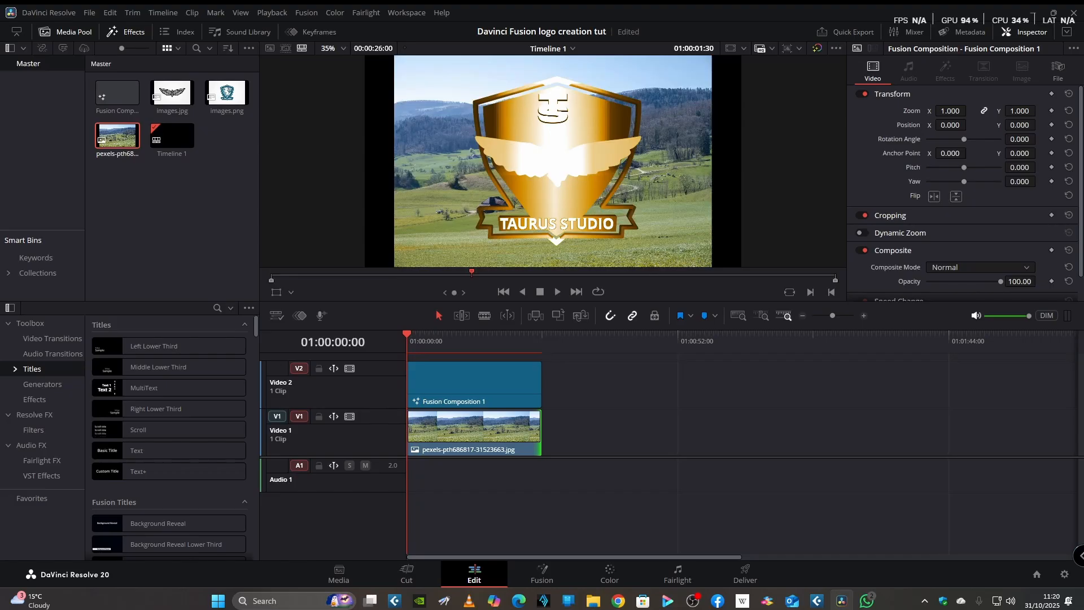
{"action": "key", "text": "ctrl+f"}
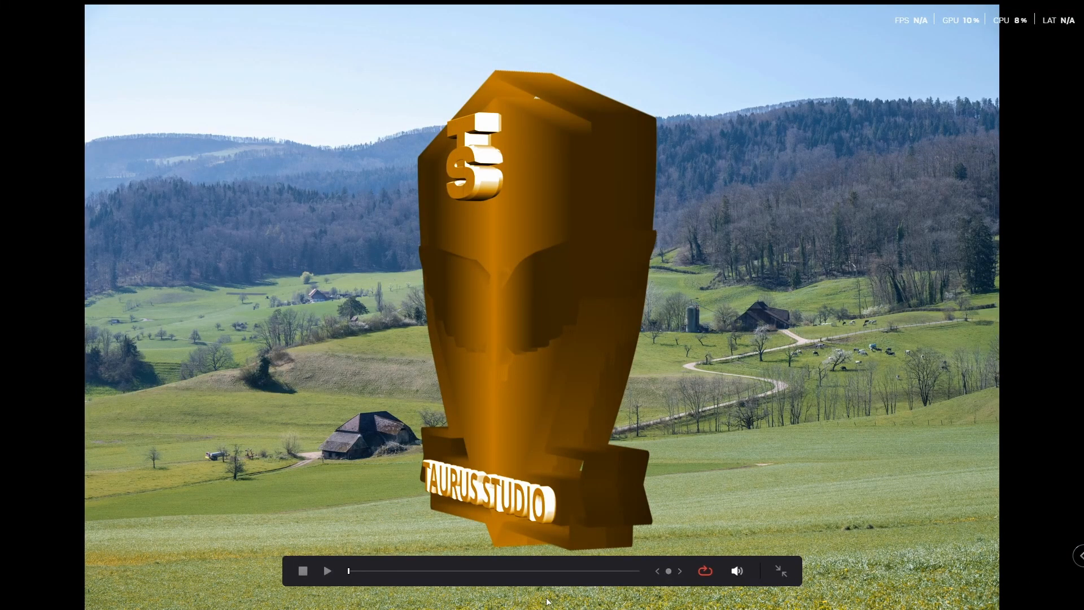
{"action": "left_click", "coordinate": [327, 572]}
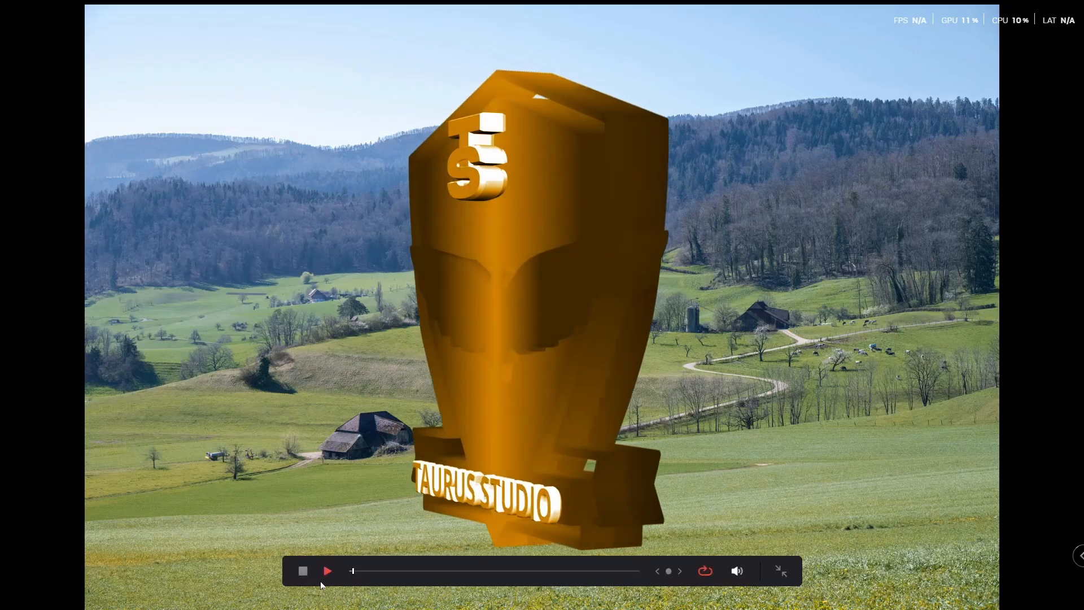